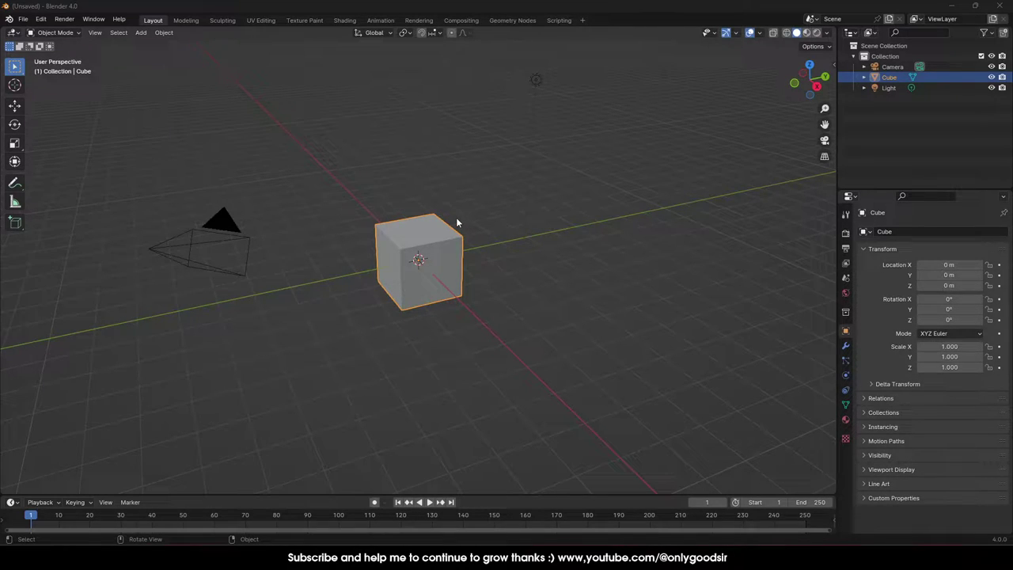
# Delete the default camera, cube and light from the scene.
pyautogui.moveTo(378, 249)
pyautogui.mouseDown(button='middle')
pyautogui.moveTo(365, 241)
pyautogui.moveTo(374, 238)
pyautogui.mouseUp(button='middle')
pyautogui.click(425, 156)
pyautogui.scroll(-3, 311, 134)
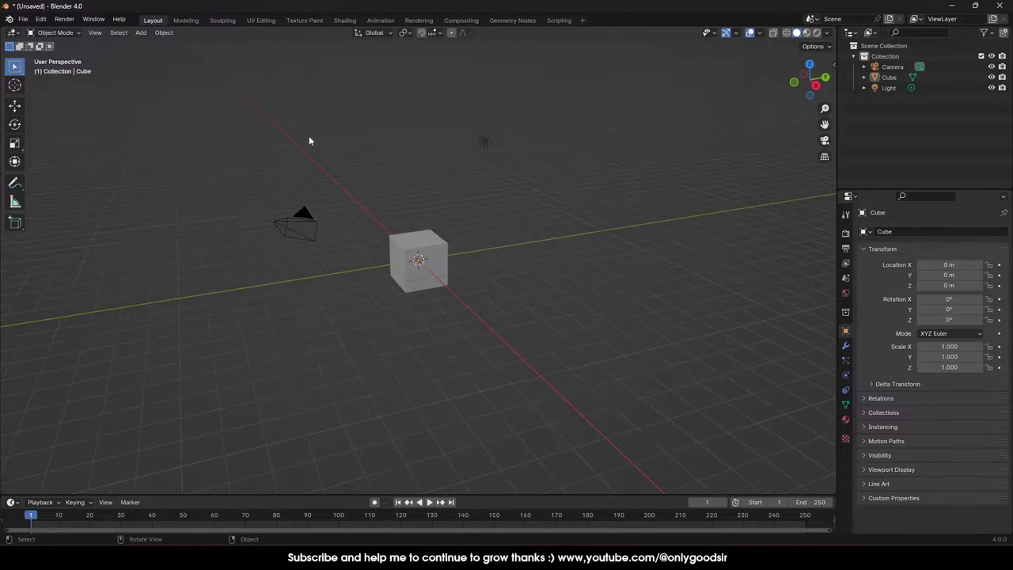
pyautogui.moveTo(277, 132); pyautogui.dragTo(541, 301)
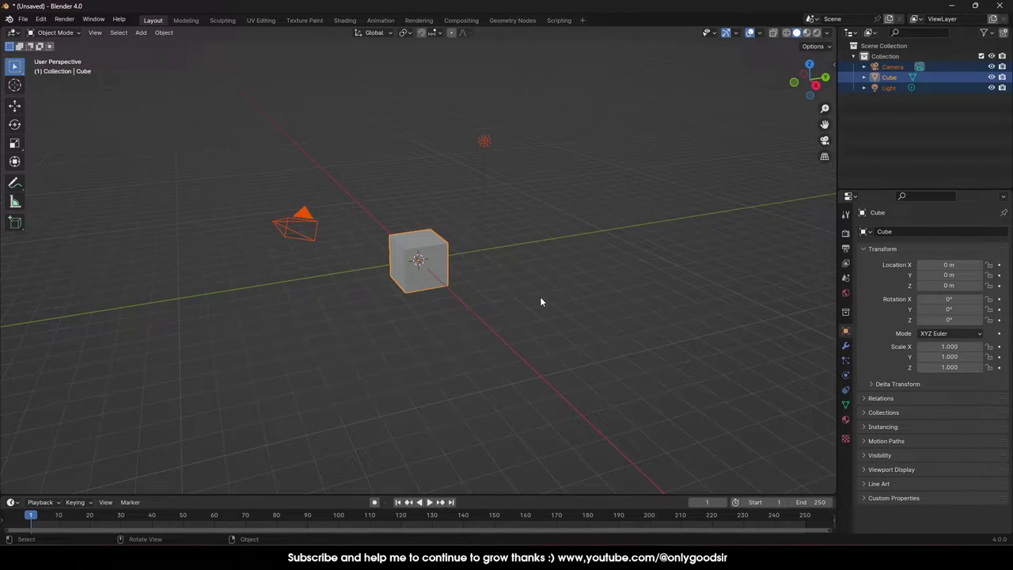
pyautogui.press('Delete')
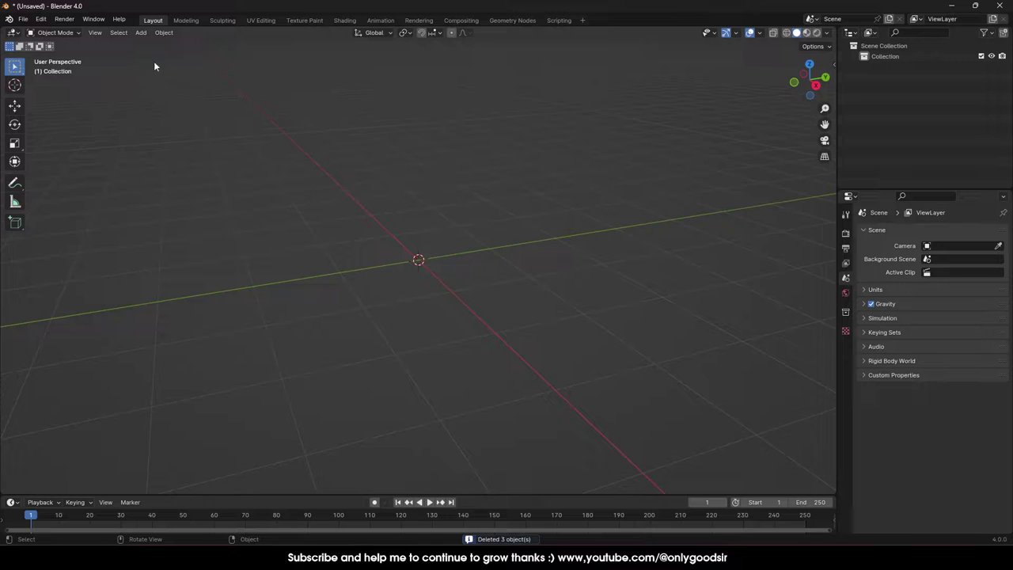
# Add a cylinder mesh at the world origin.
pyautogui.click(140, 33)
pyautogui.moveTo(156, 45)
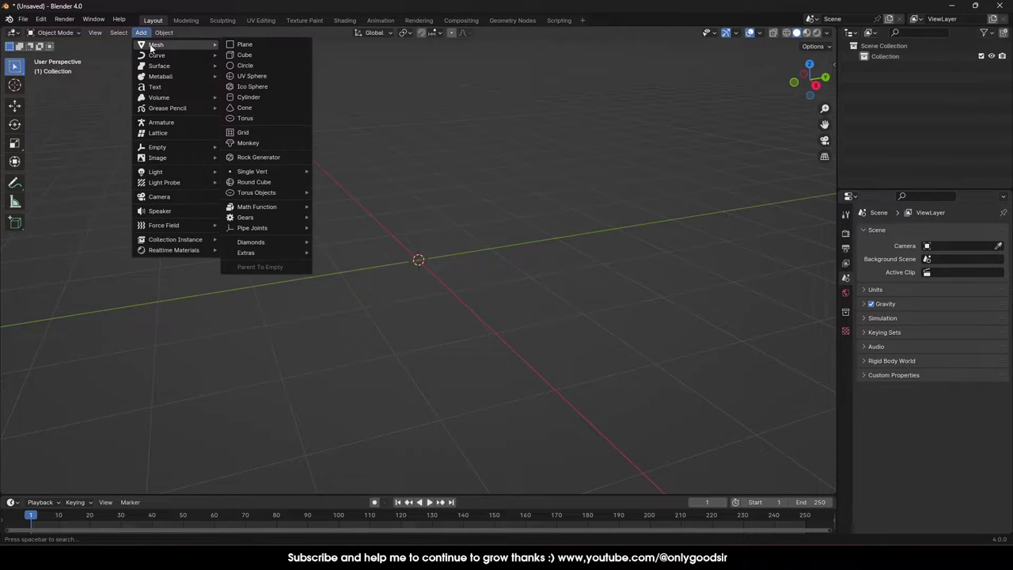
pyautogui.click(253, 96)
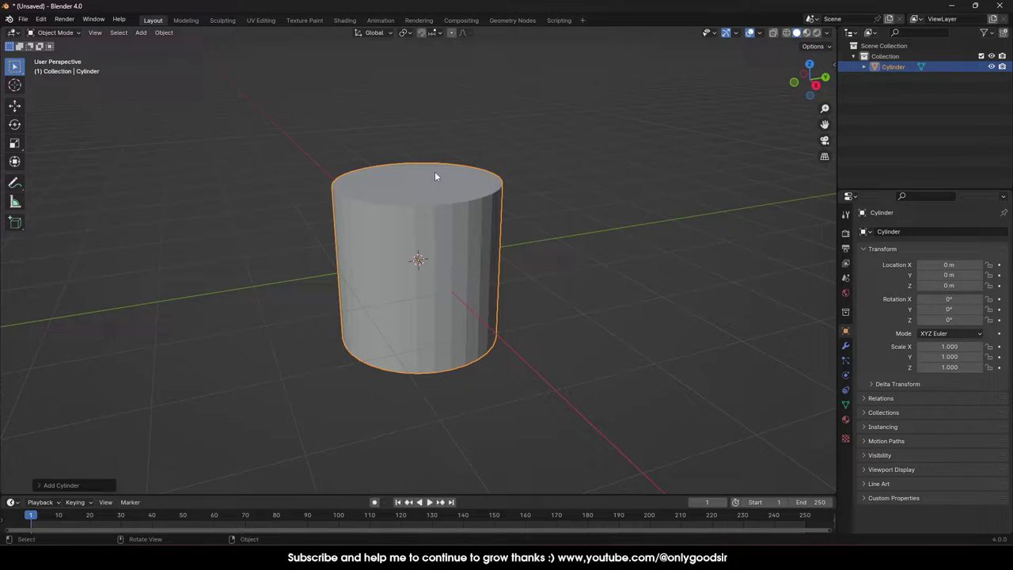
pyautogui.scroll(5, 407, 230)
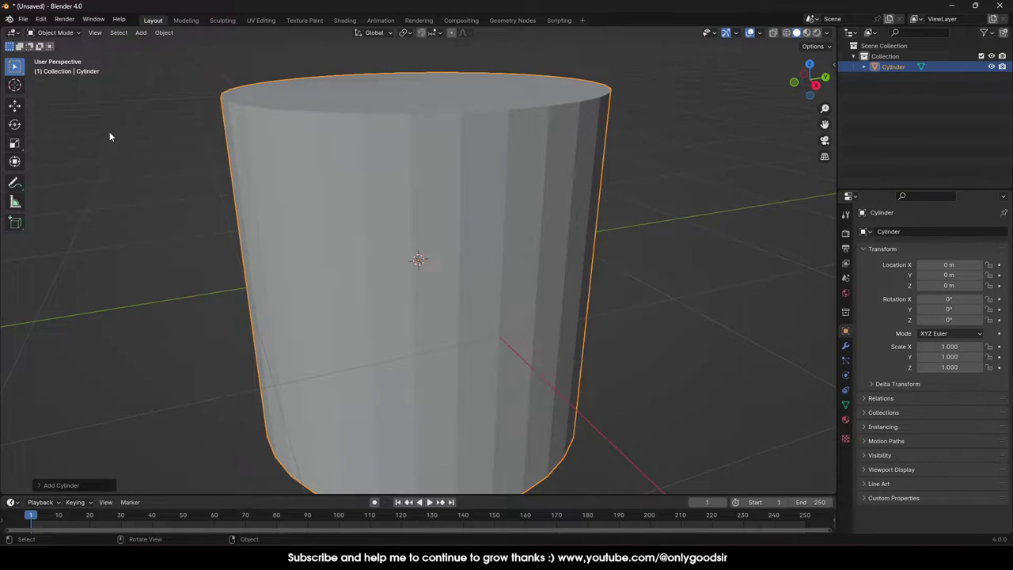
# Flatten the cylinder into a thin disc by scaling it along Z to about -0.090.
pyautogui.click(15, 142)
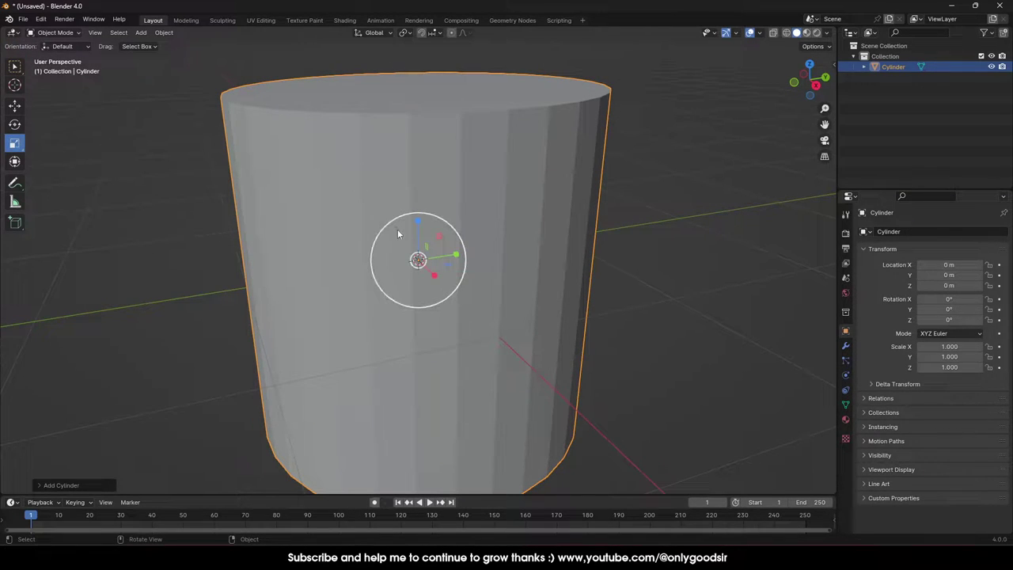
pyautogui.moveTo(420, 224)
pyautogui.mouseDown()
pyautogui.moveTo(409, 269)
pyautogui.moveTo(416, 221)
pyautogui.moveTo(419, 244)
pyautogui.mouseUp()
pyautogui.moveTo(419, 244); pyautogui.dragTo(463, 229, button='middle')
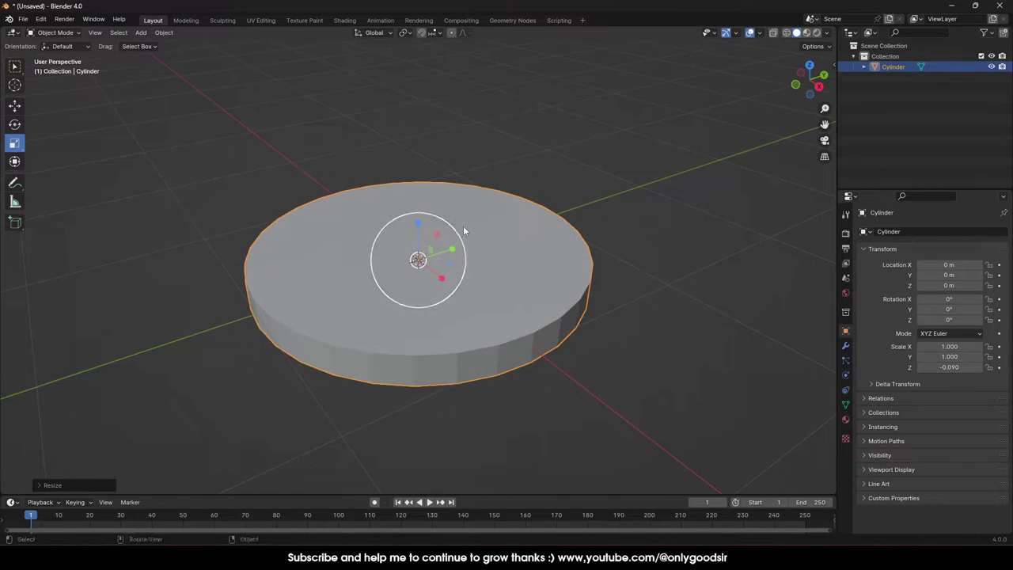
# Try smooth shading on the cylinder and switch it back to flat shading.
pyautogui.rightClick(497, 291)
pyautogui.click(497, 291)
pyautogui.rightClick(529, 283)
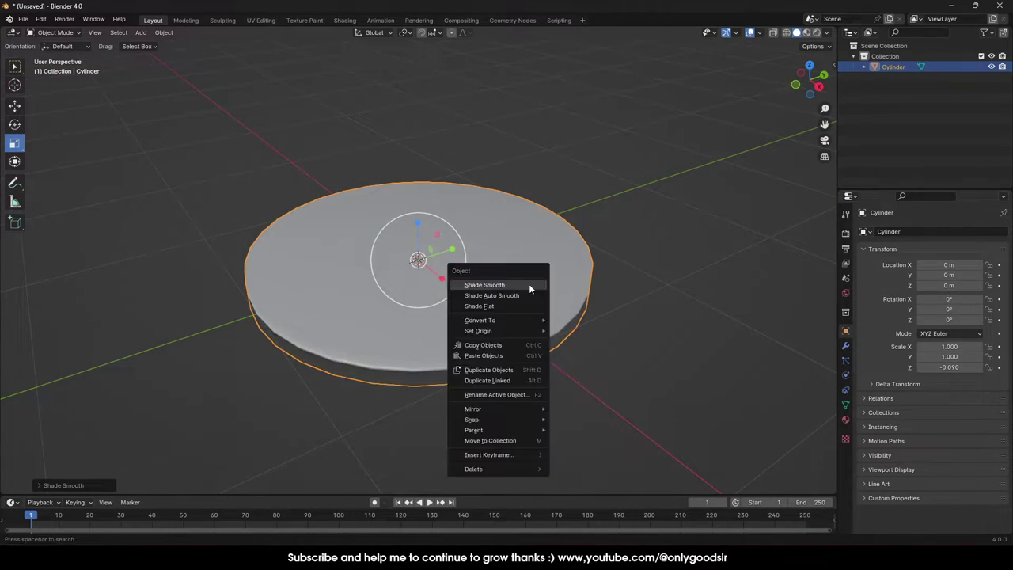
pyautogui.click(515, 305)
pyautogui.moveTo(546, 302); pyautogui.dragTo(491, 251, button='middle')
pyautogui.click(626, 267)
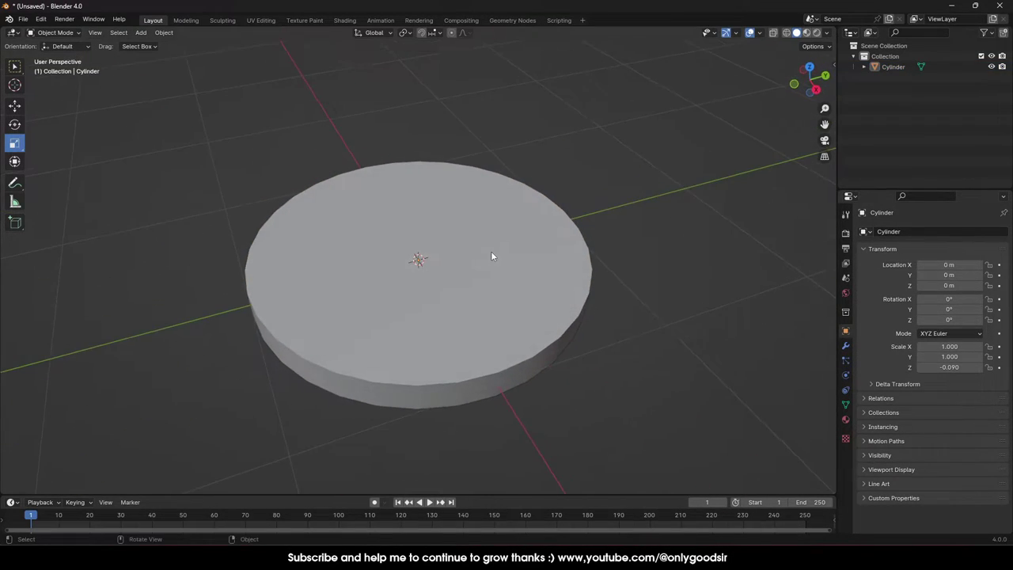
# Put the disc into Edit Mode with face selection and the Move tool active.
pyautogui.click(345, 198)
pyautogui.click(58, 35)
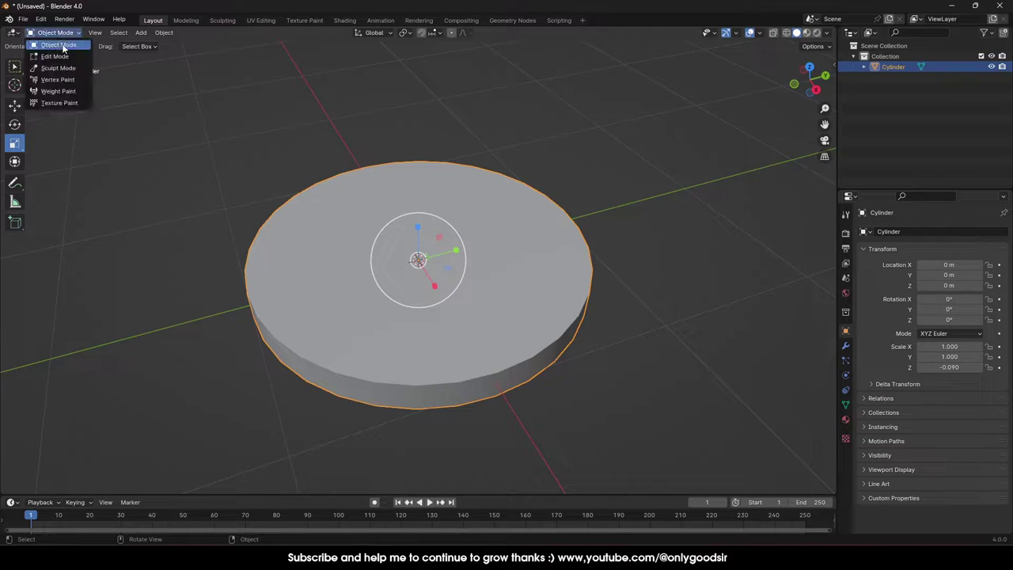
pyautogui.click(60, 57)
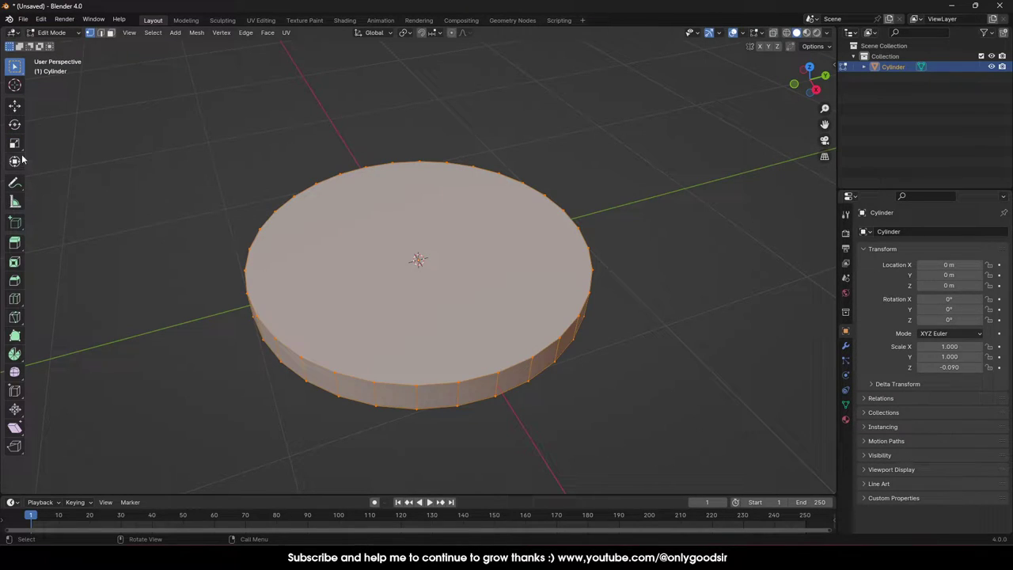
pyautogui.click(14, 105)
pyautogui.click(110, 33)
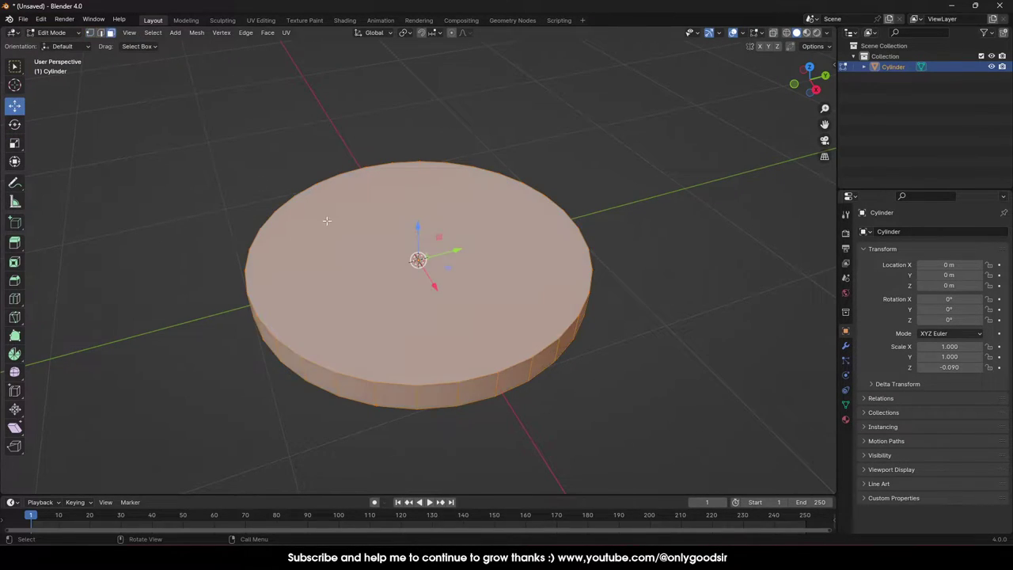
# Select the disc's top and bottom faces and inset them to leave a narrow rim.
pyautogui.click(376, 265)
pyautogui.moveTo(376, 265); pyautogui.dragTo(384, 325, button='middle')
pyautogui.keyDown('shift'); pyautogui.click(387, 212); pyautogui.keyUp('shift')
pyautogui.click(14, 261)
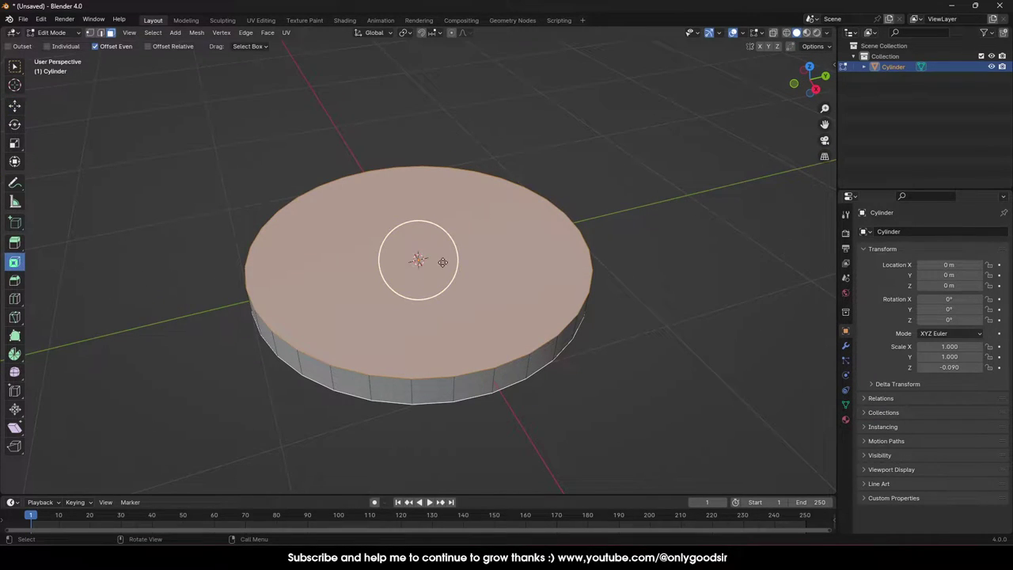
pyautogui.moveTo(455, 254); pyautogui.dragTo(440, 254)
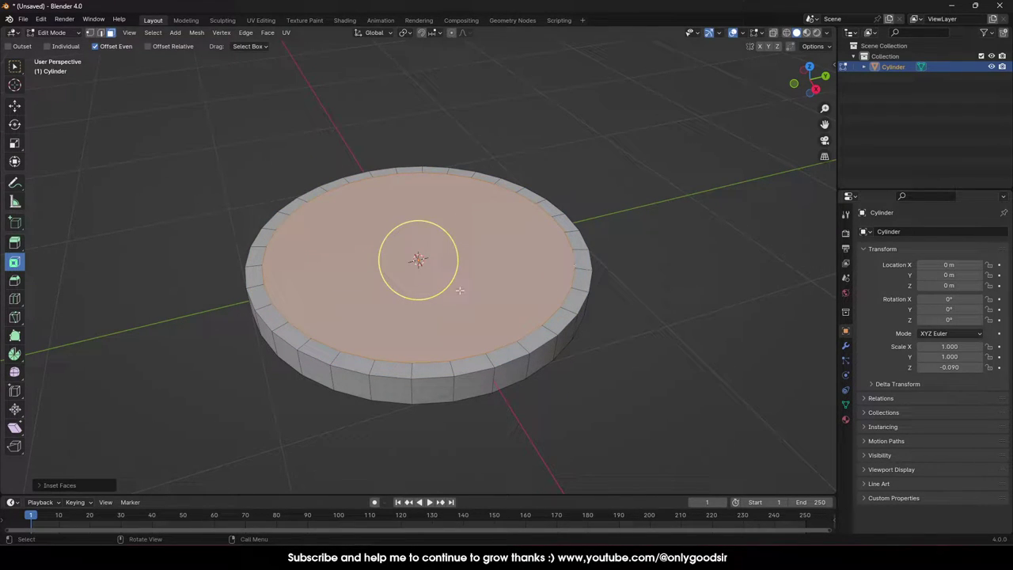
# Extrude the inset faces in place and scale them inward along Z to recess both sides of the disc.
pyautogui.moveTo(460, 291); pyautogui.dragTo(385, 233, button='middle')
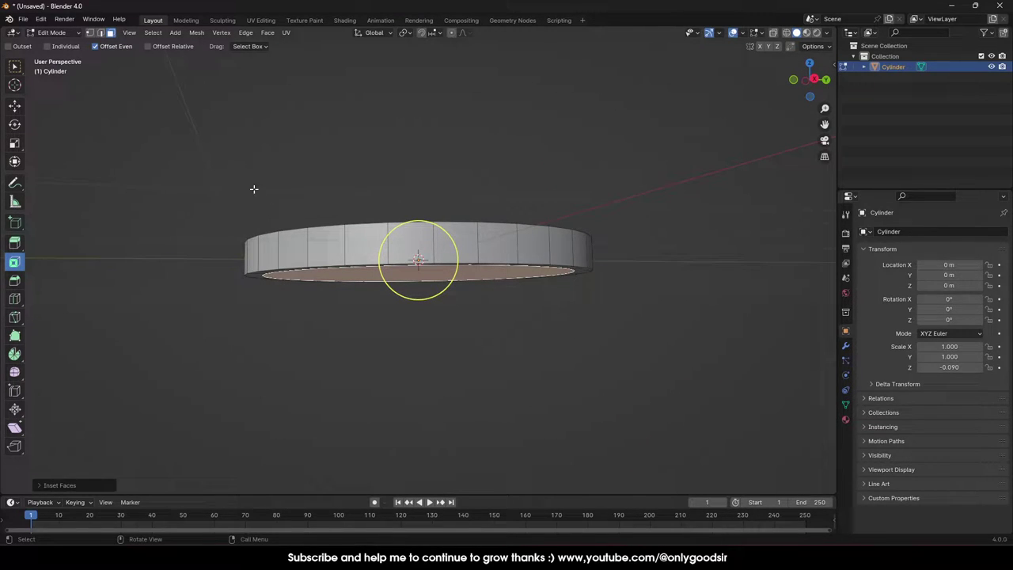
pyautogui.click(15, 143)
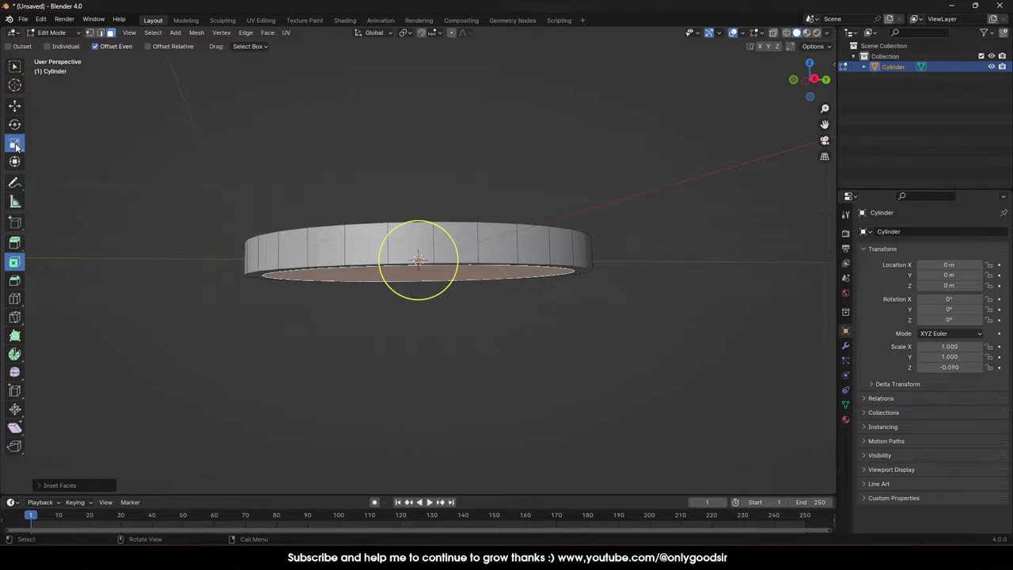
pyautogui.press('g')
pyautogui.press('z')
pyautogui.press('z')
pyautogui.rightClick(346, 172)
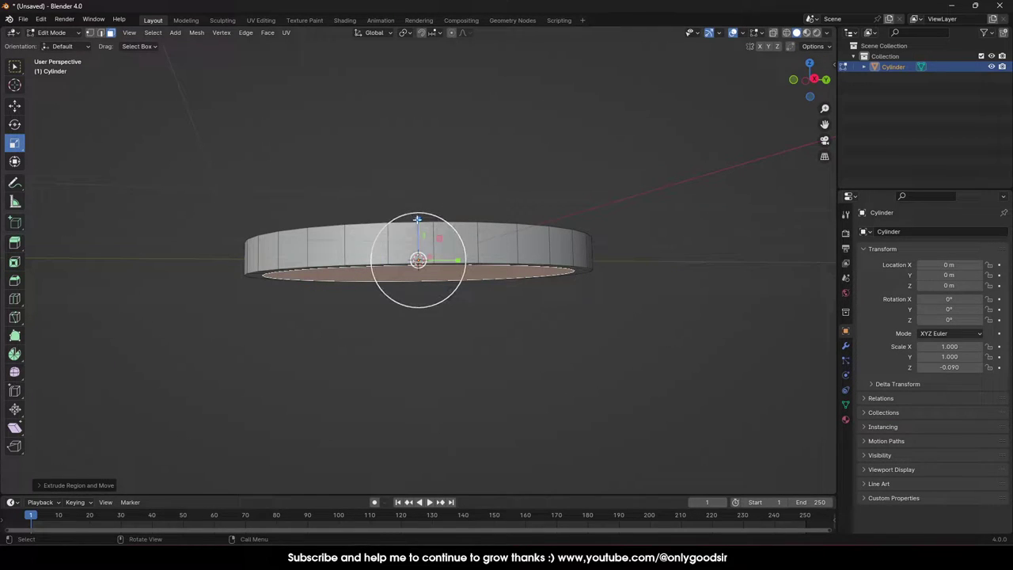
pyautogui.moveTo(418, 220); pyautogui.dragTo(418, 231)
pyautogui.moveTo(418, 238); pyautogui.dragTo(365, 220, button='middle')
pyautogui.scroll(2, 396, 234)
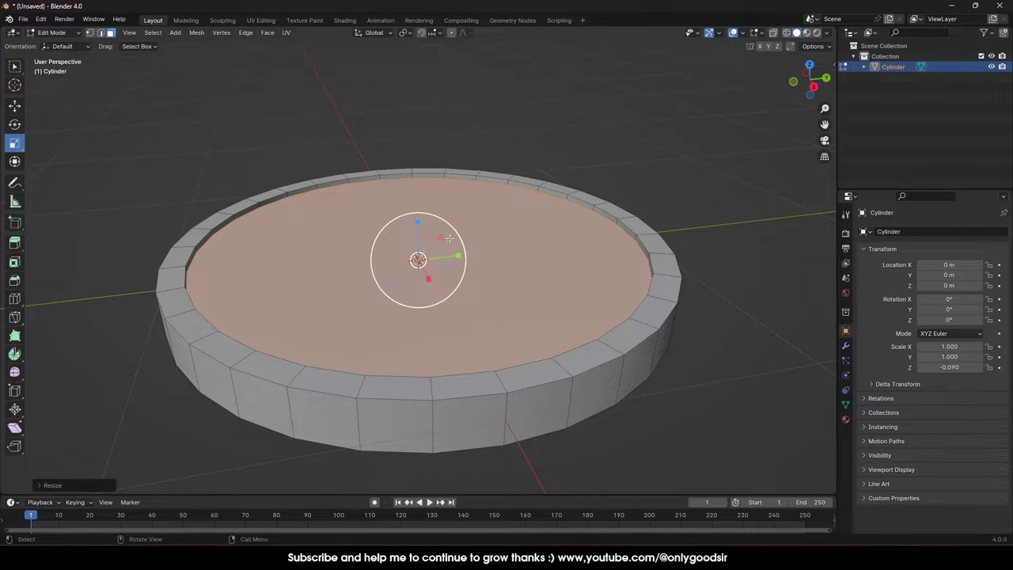
# Inset the recessed faces and scale the new centre faces uniformly by about 0.38.
pyautogui.moveTo(450, 237); pyautogui.dragTo(392, 259, button='middle')
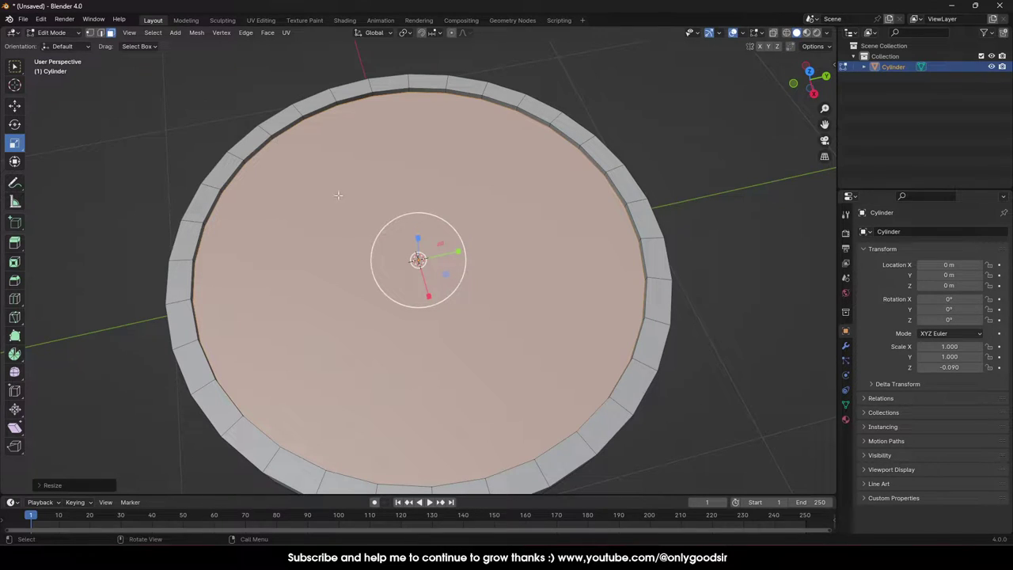
pyautogui.click(14, 262)
pyautogui.moveTo(458, 257); pyautogui.dragTo(398, 257)
pyautogui.press('s')
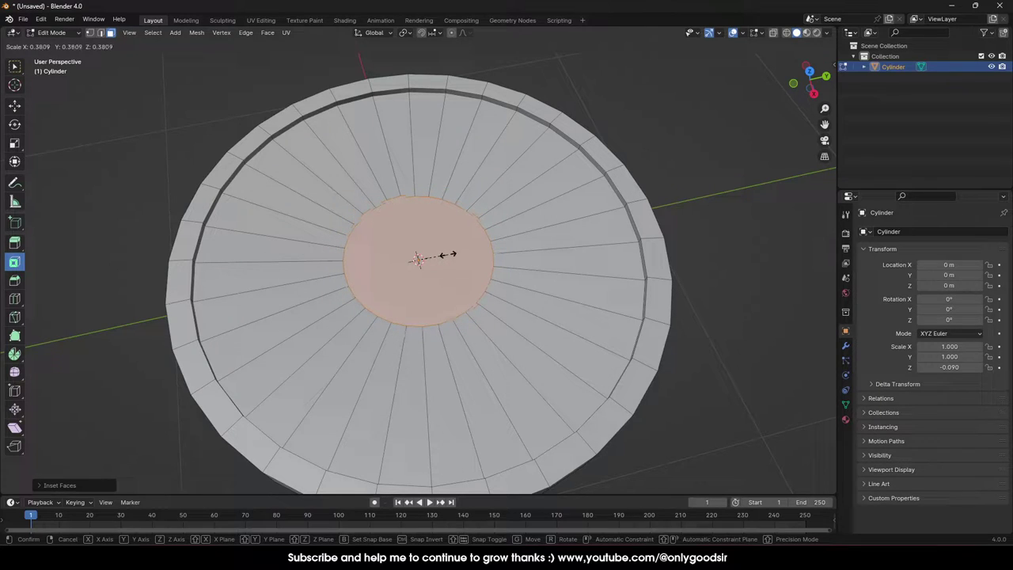
pyautogui.click(447, 254)
# Inset the centre faces again and scale the new inner faces down slightly to form a second ring.
pyautogui.moveTo(466, 267); pyautogui.dragTo(464, 224, button='middle')
pyautogui.moveTo(456, 248); pyautogui.dragTo(442, 251)
pyautogui.press('s')
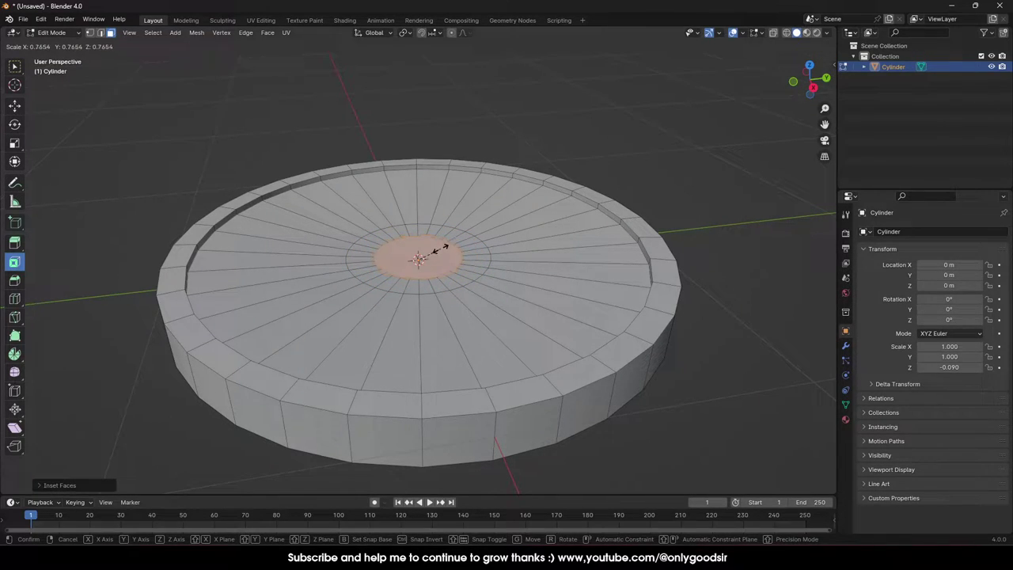
pyautogui.click(443, 250)
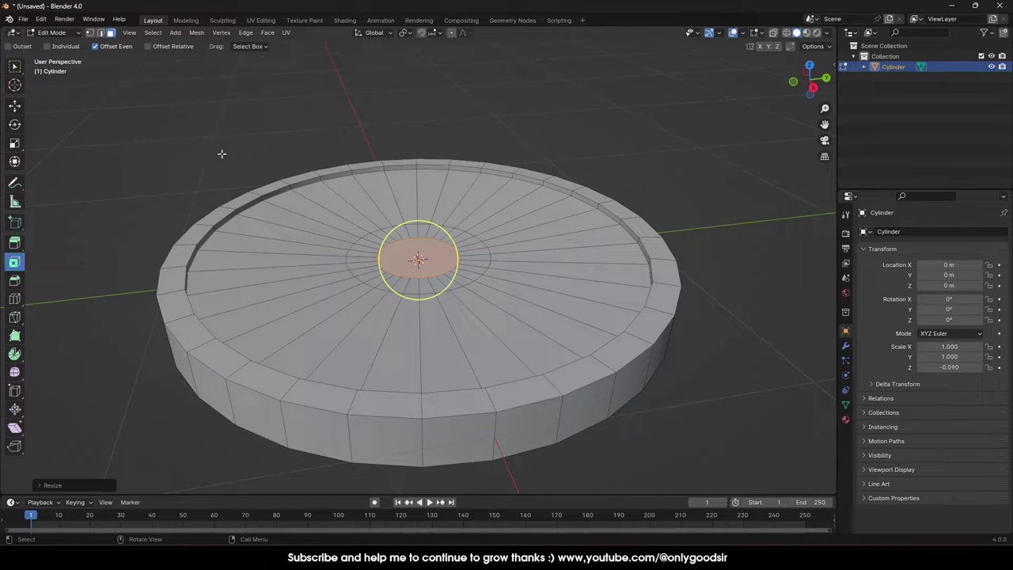
# Grow the selection to the surrounding ring, extrude it in place and scale it outward along Z into raised hubs.
pyautogui.click(15, 105)
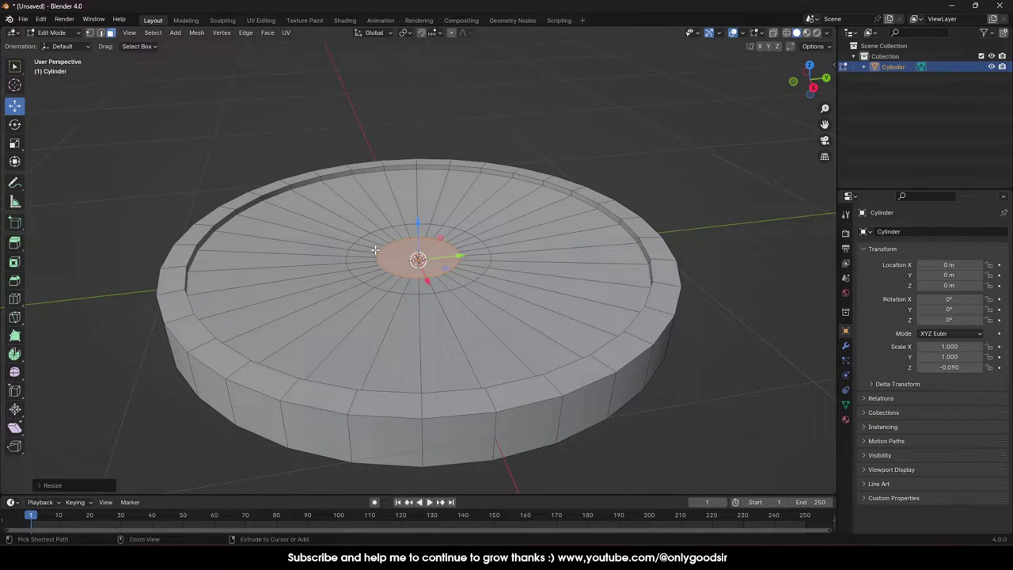
pyautogui.press('ctrl+KP_Add')
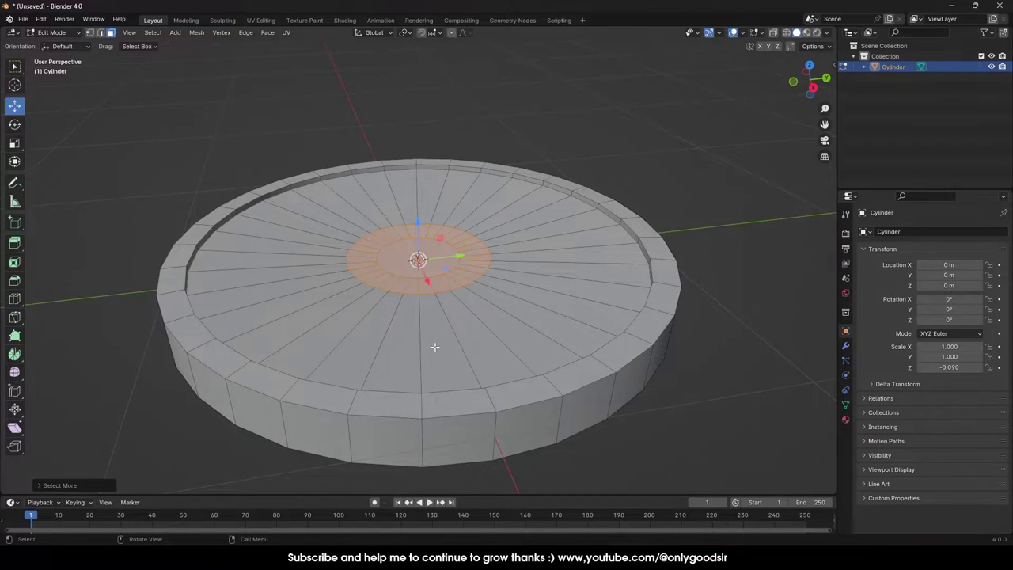
pyautogui.moveTo(435, 346); pyautogui.dragTo(417, 298, button='middle')
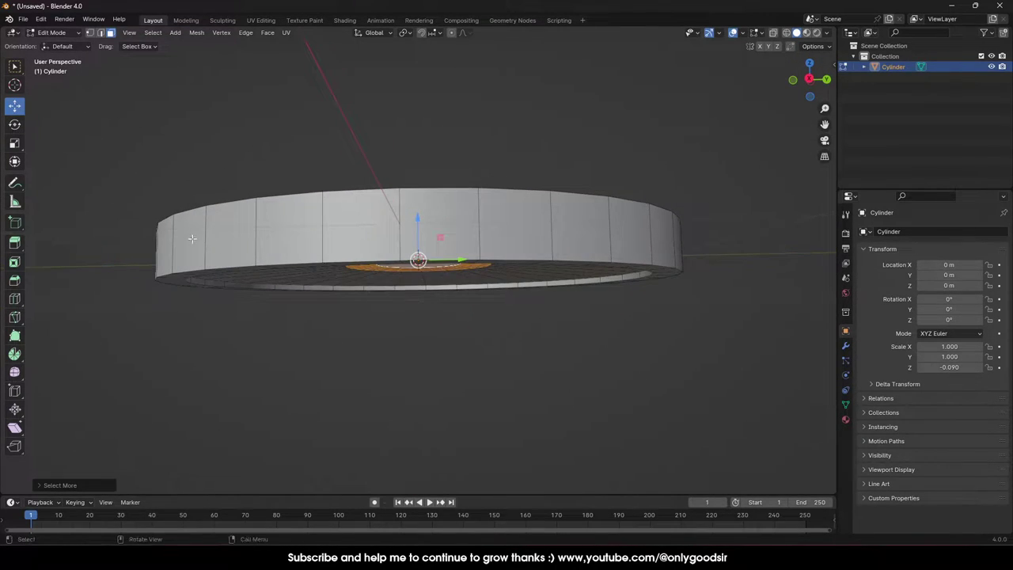
pyautogui.moveTo(14, 243); pyautogui.dragTo(39, 255)
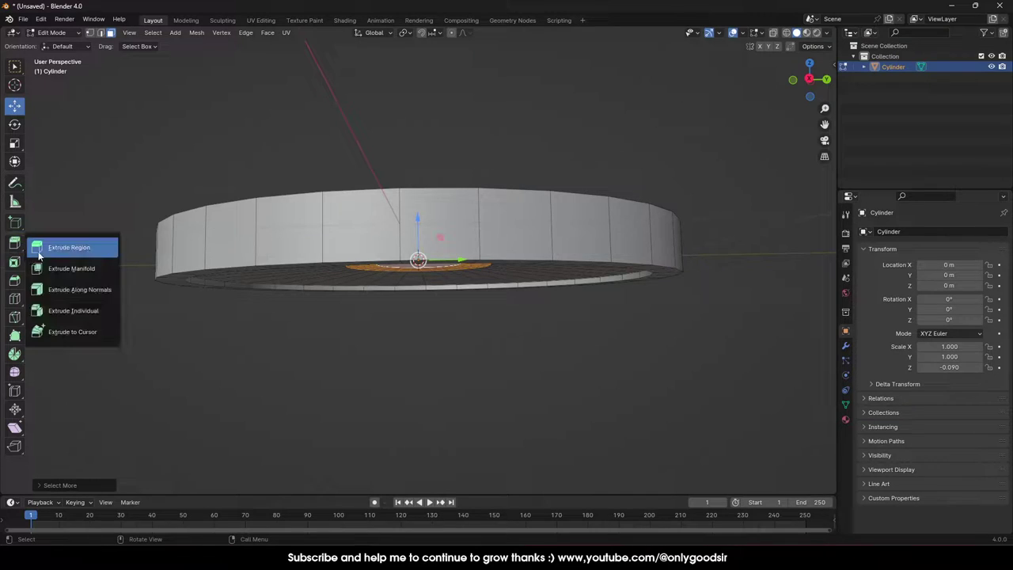
pyautogui.click(56, 253)
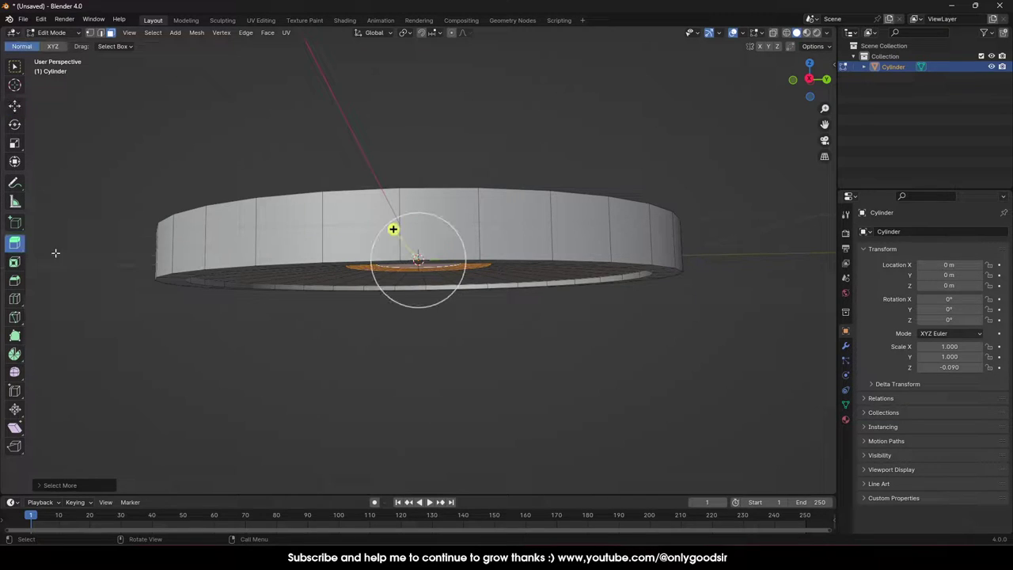
pyautogui.click(417, 307)
pyautogui.click(416, 307)
pyautogui.click(14, 143)
pyautogui.moveTo(417, 218); pyautogui.dragTo(417, 175)
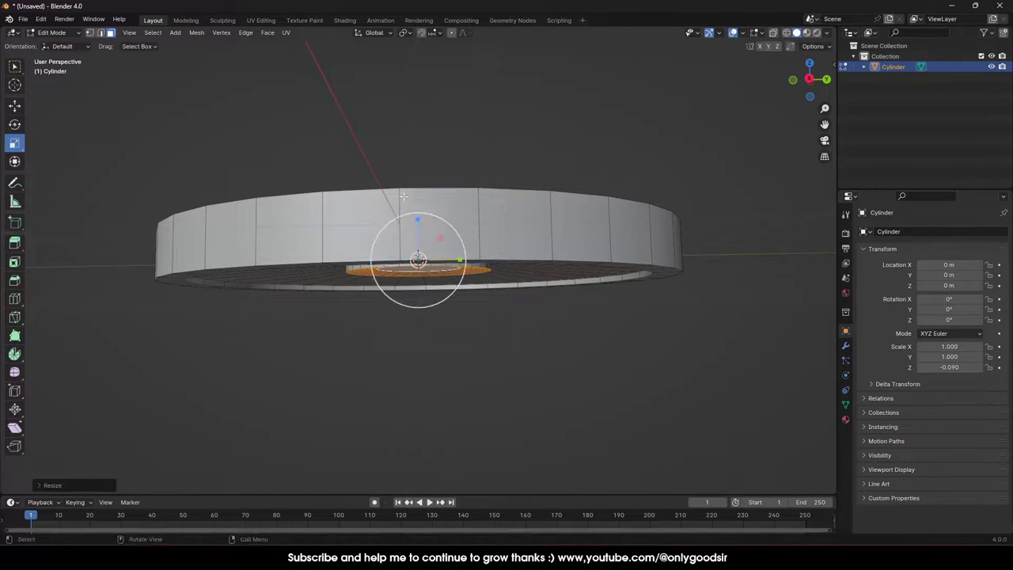
pyautogui.moveTo(417, 176); pyautogui.dragTo(416, 220, button='middle')
pyautogui.moveTo(416, 220); pyautogui.dragTo(417, 202)
pyautogui.moveTo(417, 202); pyautogui.dragTo(431, 276, button='middle')
# Scale the hub's inner centre faces slightly outward along Z.
pyautogui.scroll(3, 433, 278)
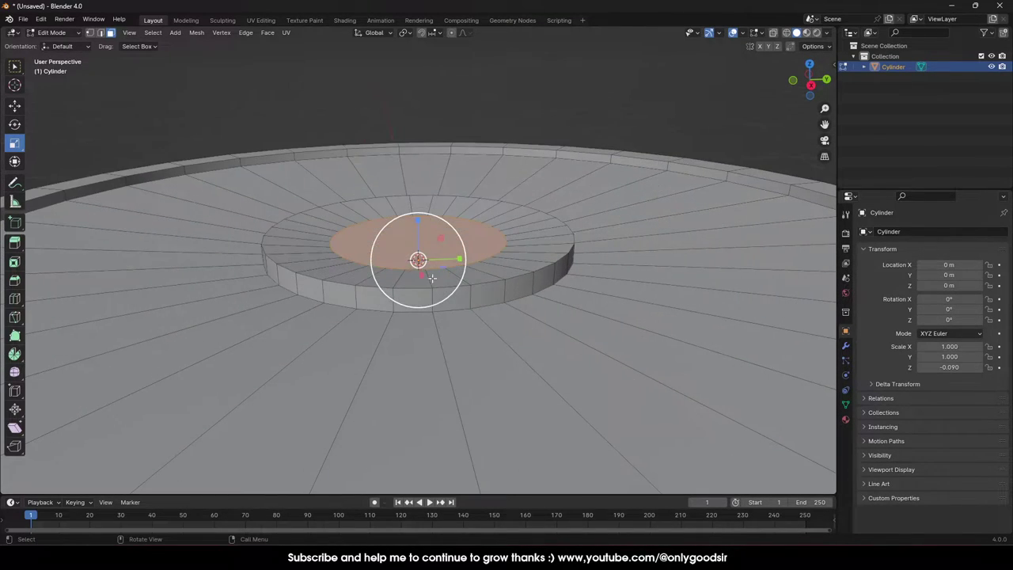
pyautogui.moveTo(417, 222); pyautogui.dragTo(417, 203)
pyautogui.moveTo(417, 203); pyautogui.dragTo(396, 150, button='middle')
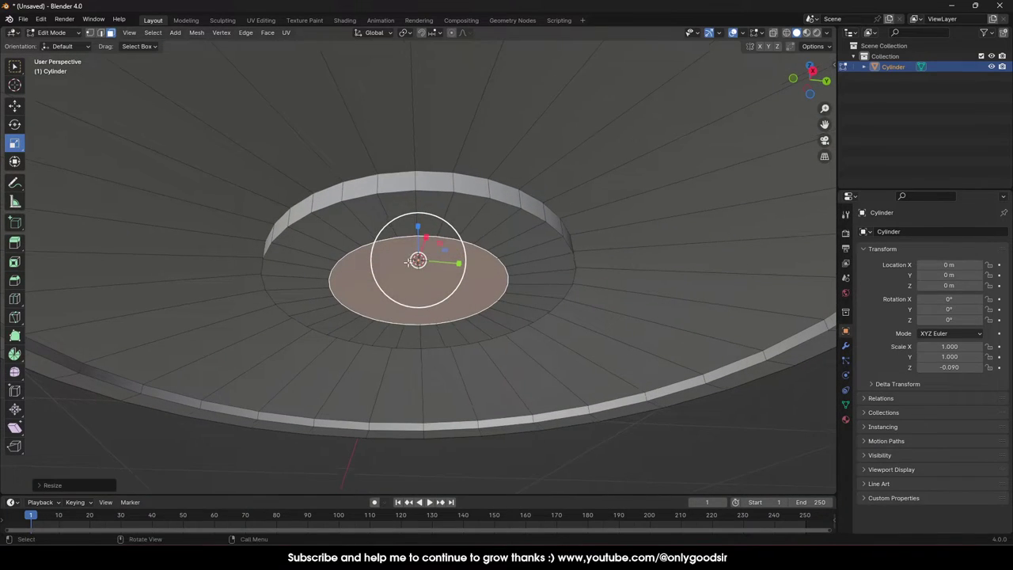
pyautogui.moveTo(407, 261); pyautogui.dragTo(434, 251, button='middle')
pyautogui.scroll(-2, 435, 251)
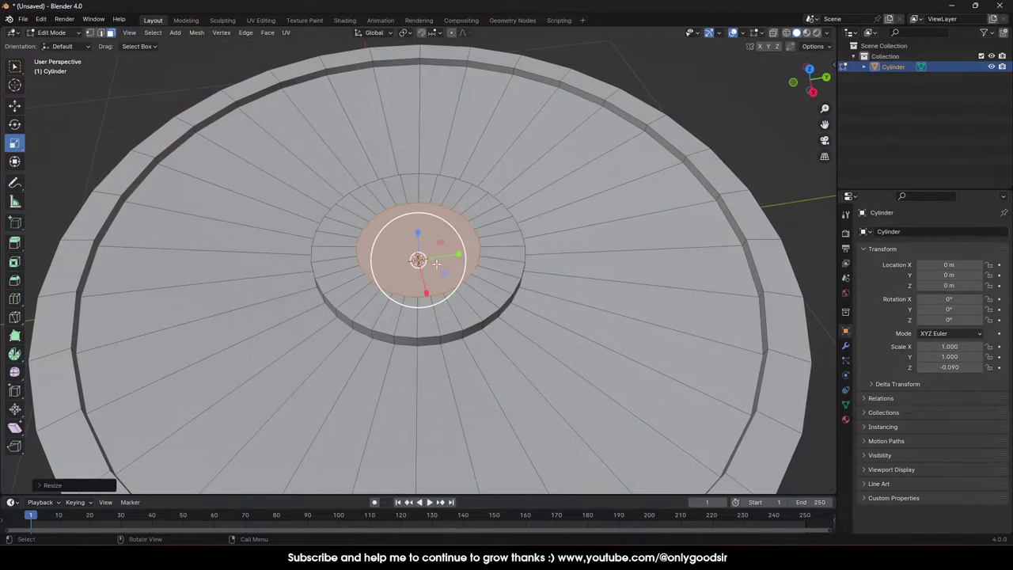
# Inset the hub's centre faces by about 0.08 m.
pyautogui.click(14, 266)
pyautogui.moveTo(455, 251); pyautogui.dragTo(429, 250)
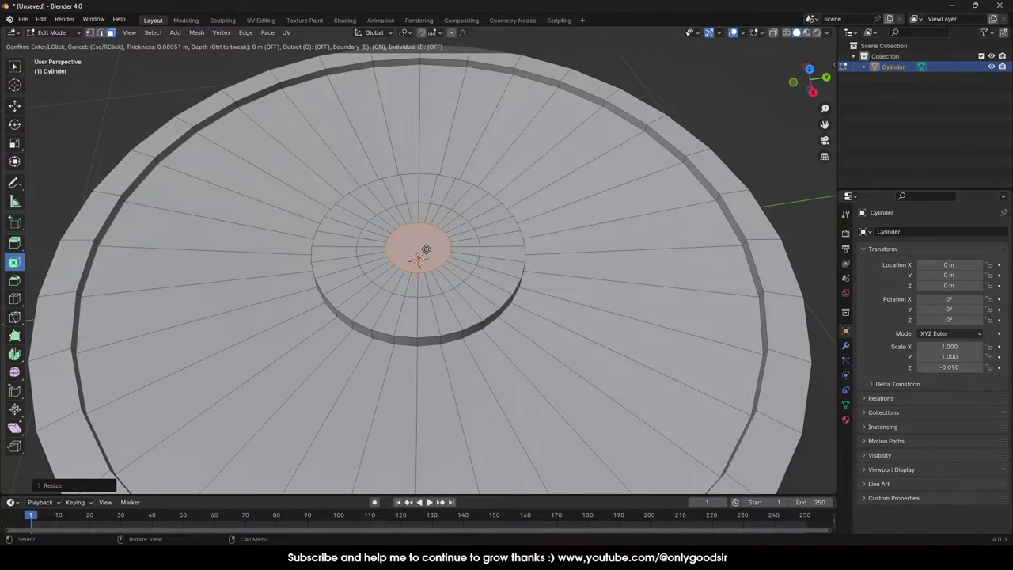
pyautogui.moveTo(426, 250); pyautogui.dragTo(424, 250)
# Delete the inset centre faces of the hub on both sides of the disc.
pyautogui.moveTo(424, 251); pyautogui.dragTo(405, 177, button='middle')
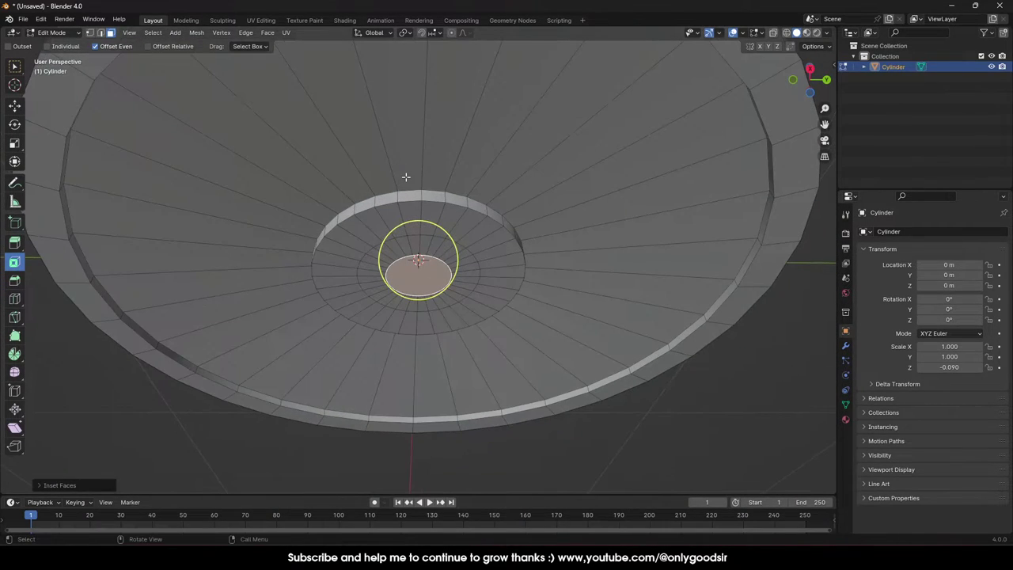
pyautogui.press('x')
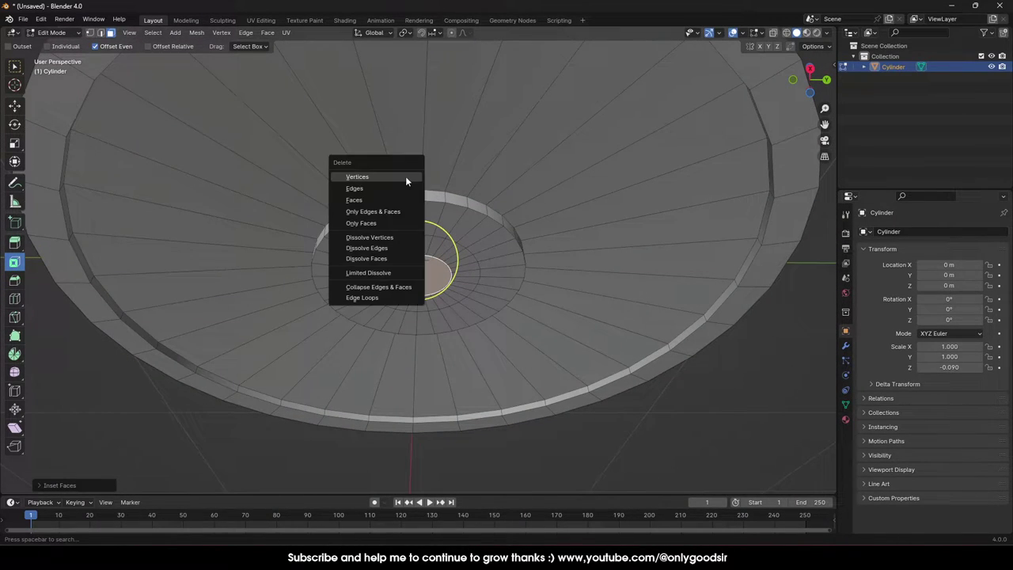
pyautogui.click(370, 199)
pyautogui.moveTo(369, 199); pyautogui.dragTo(493, 308, button='middle')
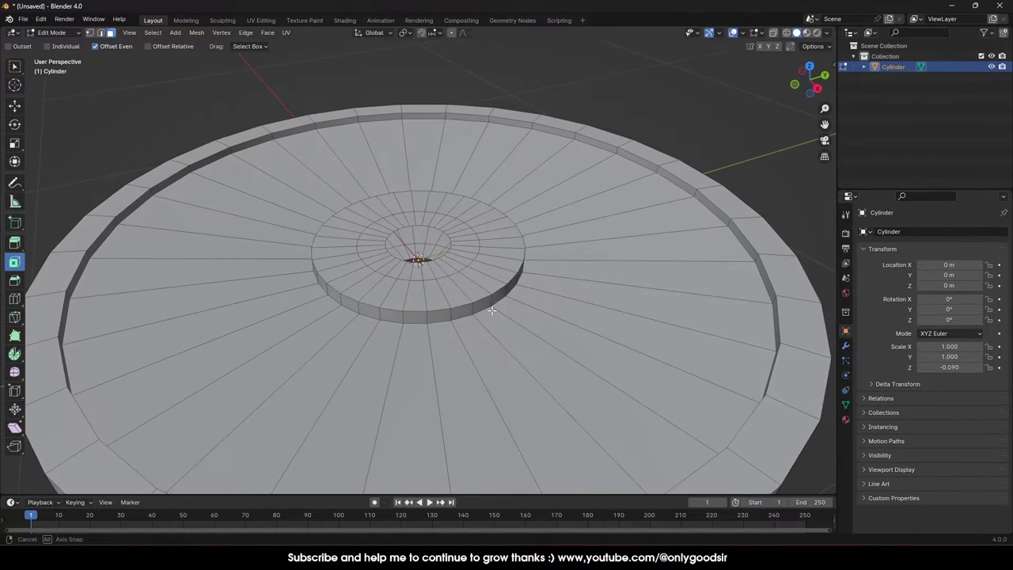
pyautogui.moveTo(419, 240); pyautogui.dragTo(393, 294, button='middle')
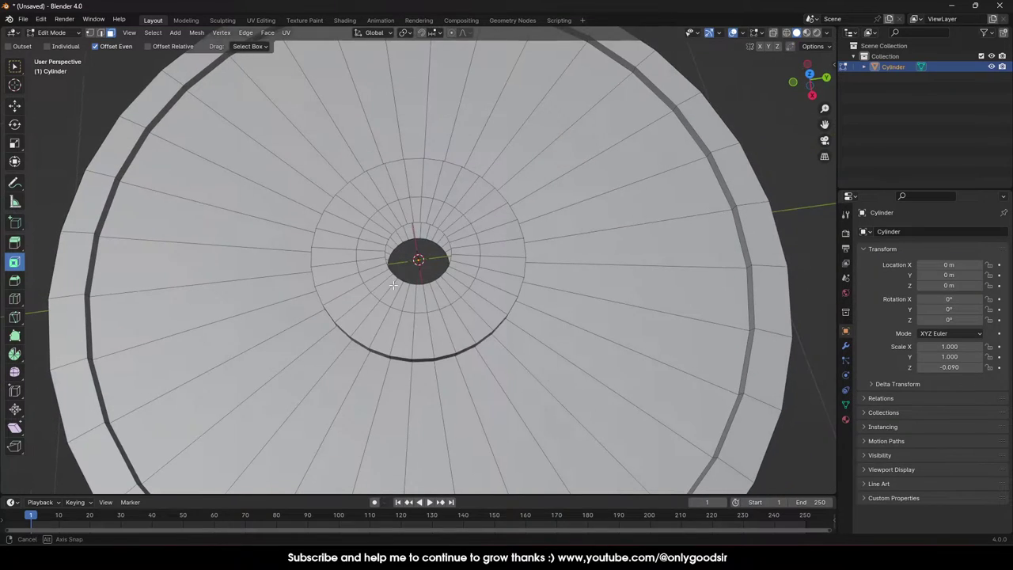
# Bridge the edge loops around the two centre openings with Bridge Edge Loops to form the hole's inner wall.
pyautogui.click(101, 33)
pyautogui.scroll(4, 413, 219)
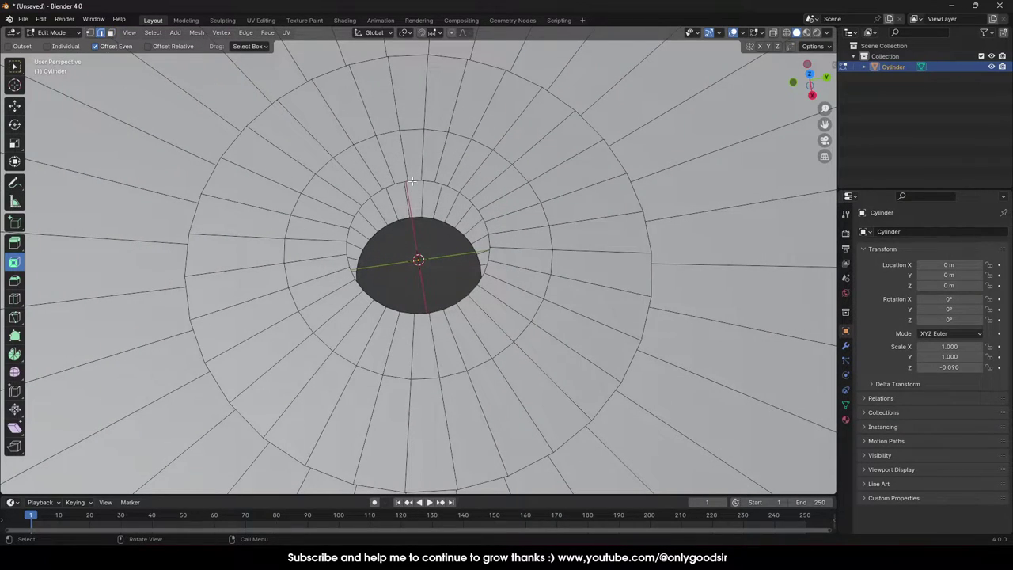
pyautogui.click(413, 181)
pyautogui.keyDown('alt'); pyautogui.click(430, 182); pyautogui.keyUp('alt')
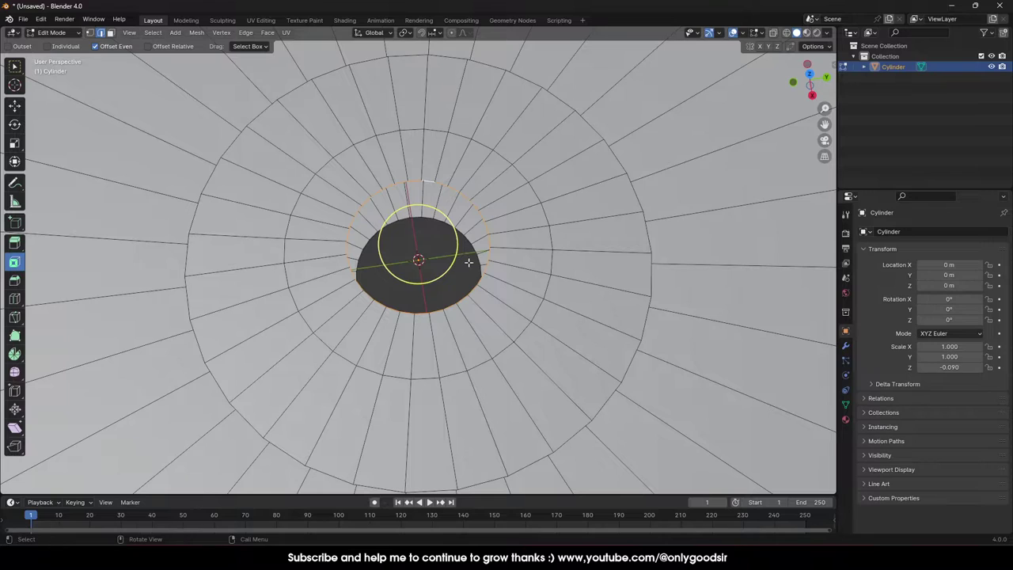
pyautogui.moveTo(473, 283); pyautogui.dragTo(445, 256, button='middle')
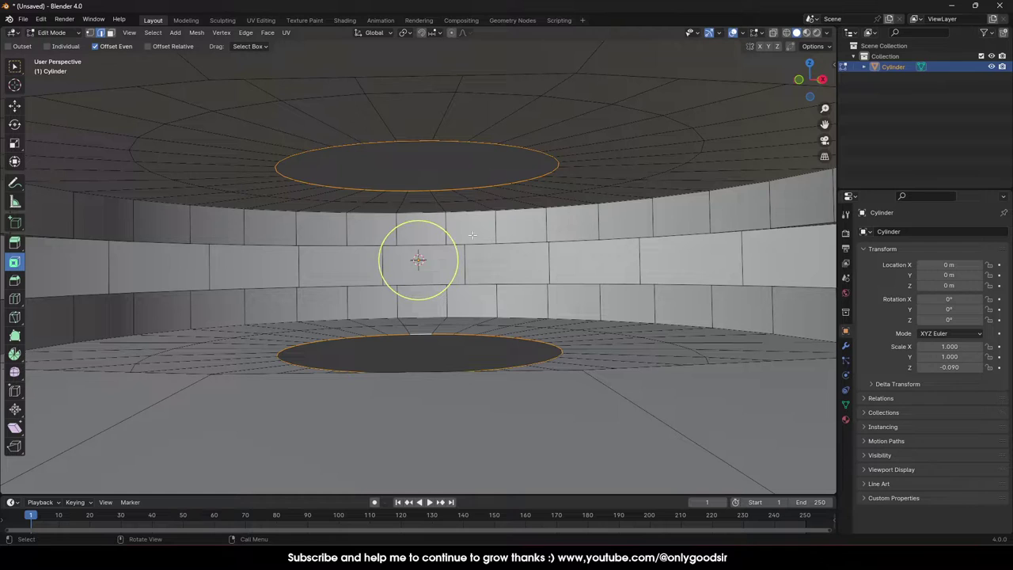
pyautogui.hotkey('ctrl', 'e')
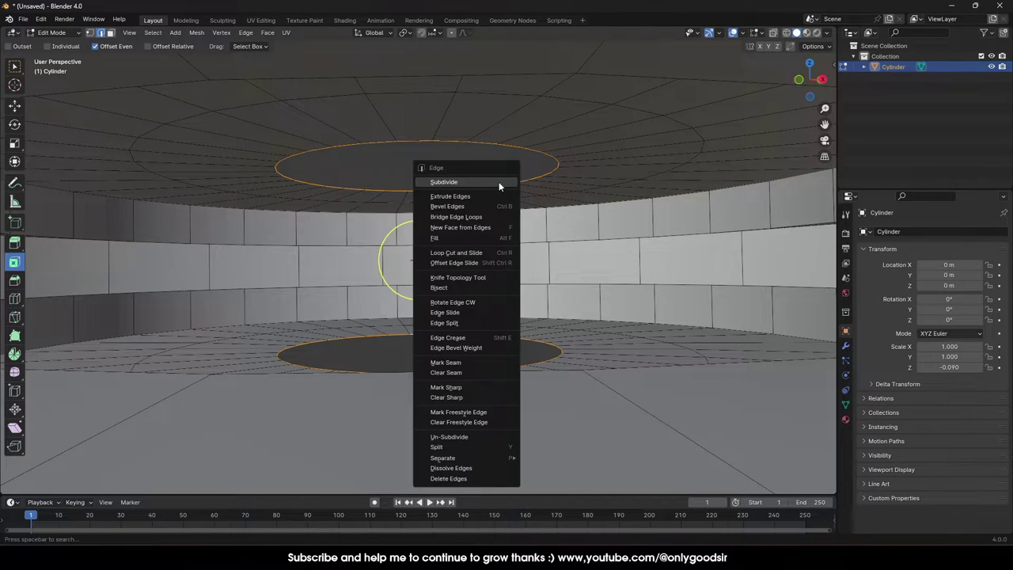
pyautogui.click(473, 217)
pyautogui.moveTo(505, 206); pyautogui.dragTo(489, 272, button='middle')
pyautogui.scroll(-10, 488, 272)
pyautogui.press('Tab')
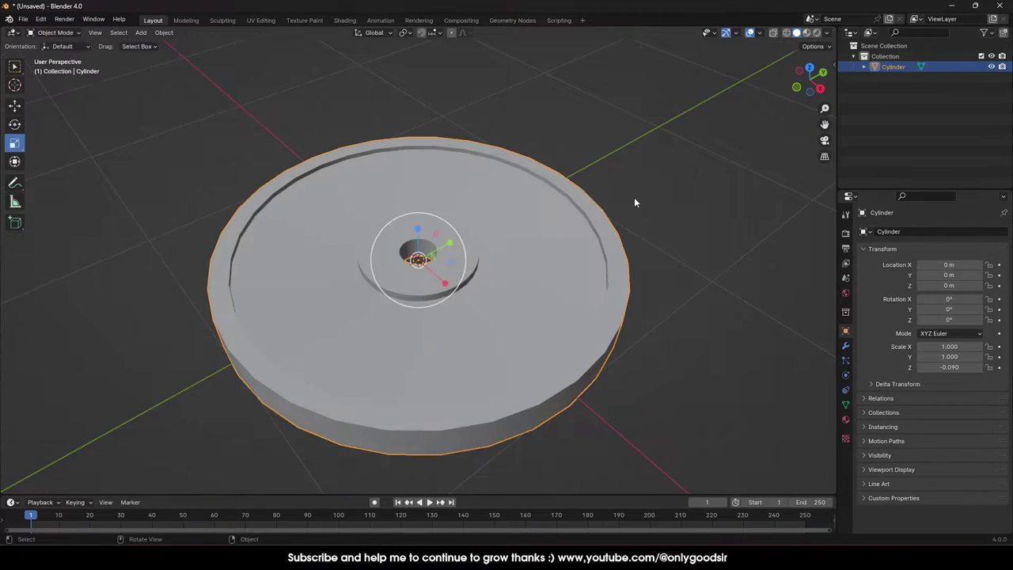
# Select the rim's outer edge loops on both sides together with the edge loop around the recessed face.
pyautogui.click(619, 240)
pyautogui.scroll(-4, 593, 247)
pyautogui.scroll(5, 516, 251)
pyautogui.moveTo(516, 251); pyautogui.dragTo(540, 248, button='middle')
pyautogui.scroll(3, 613, 285)
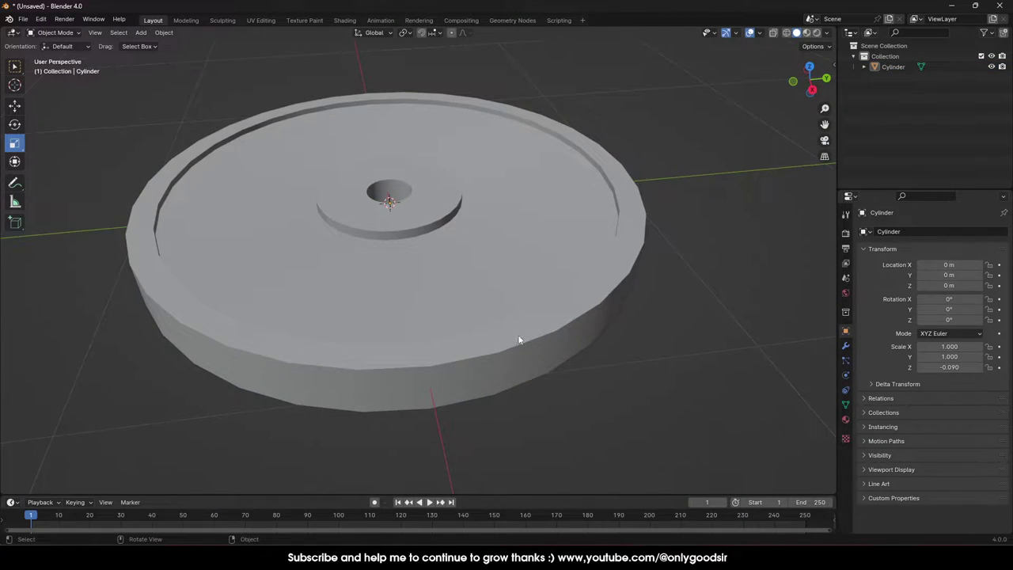
pyautogui.click(360, 356)
pyautogui.press('Tab')
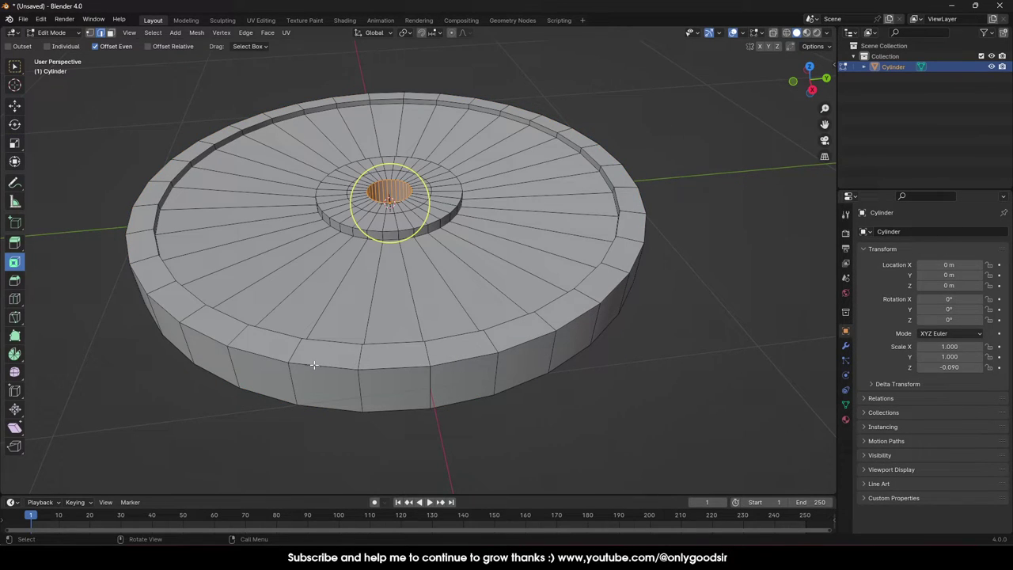
pyautogui.keyDown('alt'); pyautogui.click(390, 369); pyautogui.keyUp('alt')
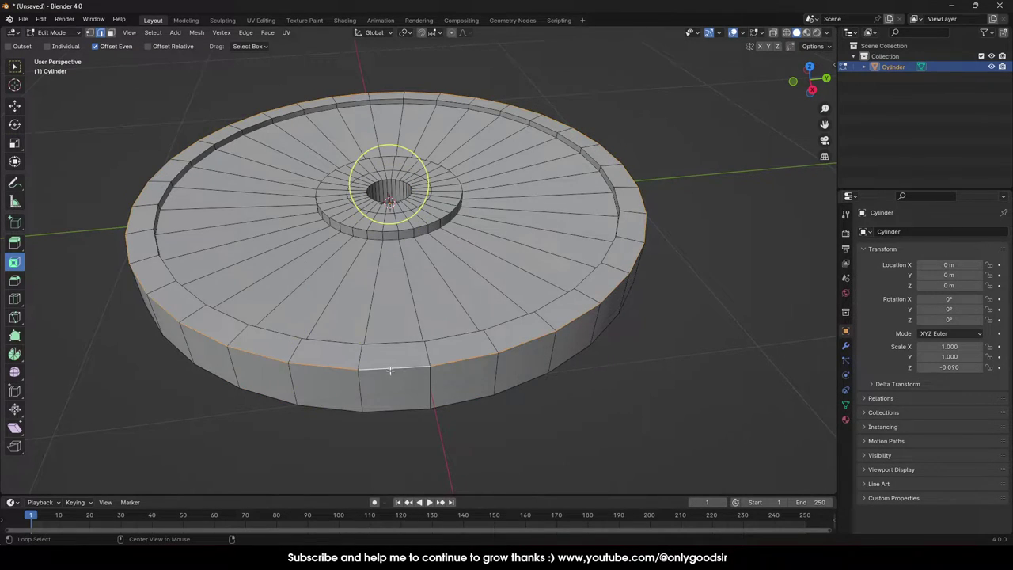
pyautogui.keyDown('alt'); pyautogui.keyDown('shift'); pyautogui.click(460, 401); pyautogui.keyUp('shift'); pyautogui.keyUp('alt')
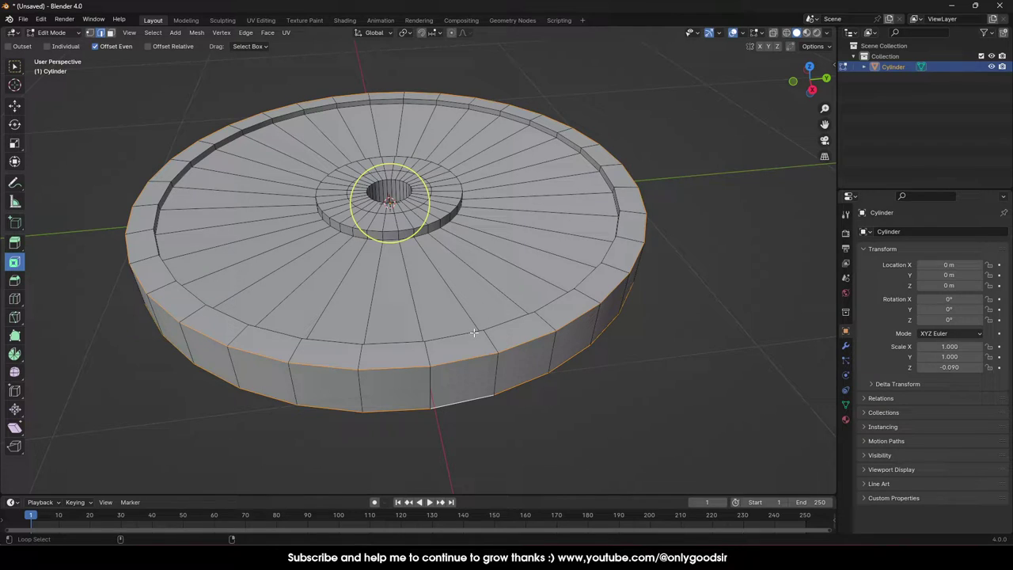
pyautogui.keyDown('alt'); pyautogui.keyDown('shift'); pyautogui.click(478, 334); pyautogui.keyUp('shift'); pyautogui.keyUp('alt')
pyautogui.moveTo(569, 302); pyautogui.dragTo(494, 303, button='middle')
# Try to bevel the selected rim edge loops.
pyautogui.hotkey('ctrl', 'e')
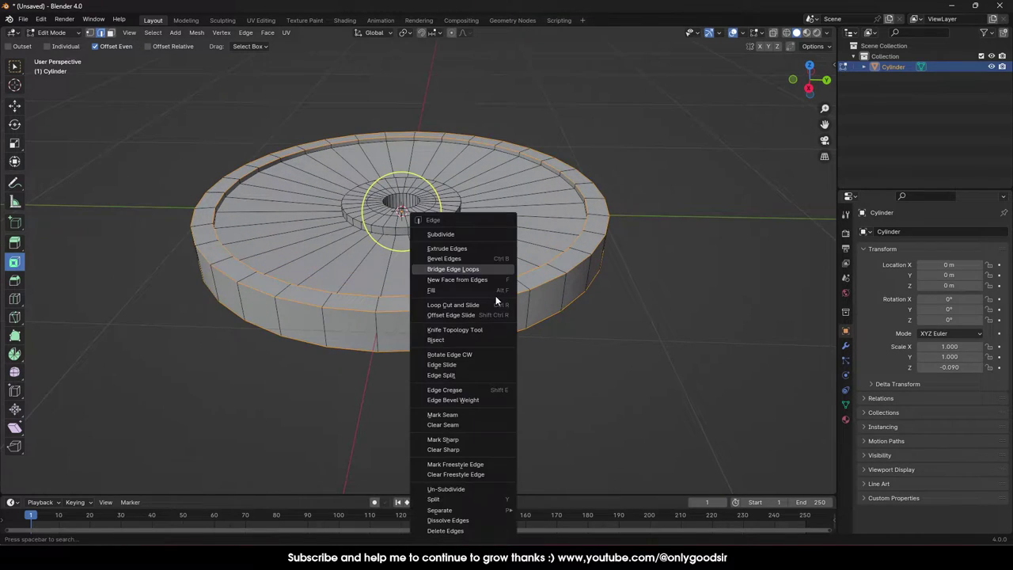
pyautogui.click(476, 258)
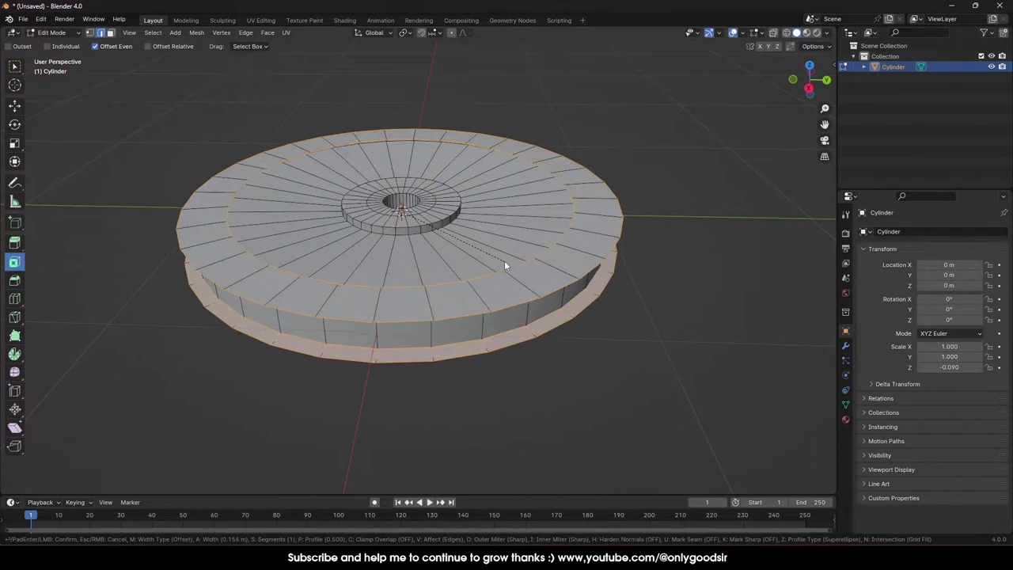
pyautogui.click(492, 259)
pyautogui.hotkey('ctrl', 'z')
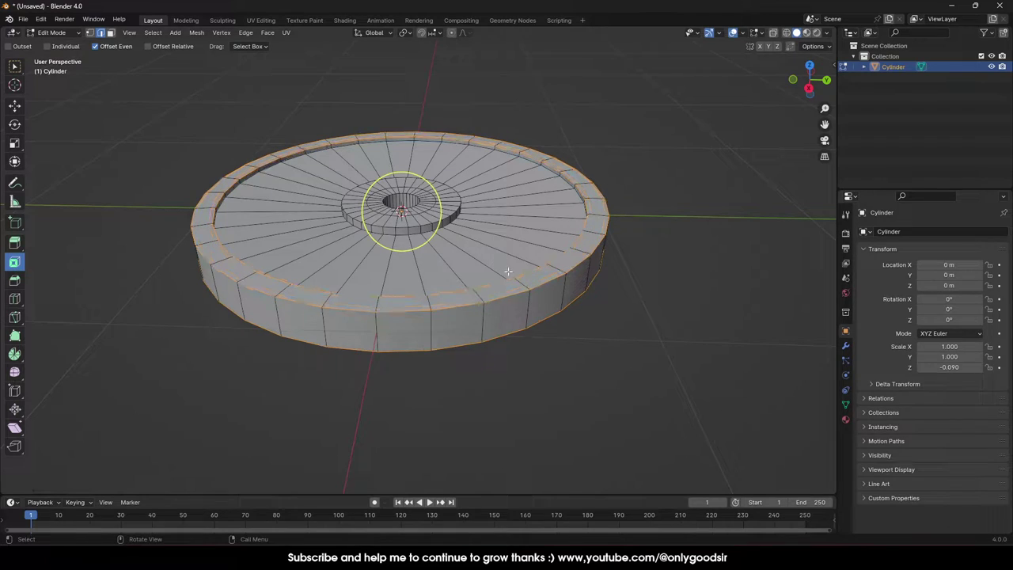
# Apply the disc's scale in Object Mode.
pyautogui.press('Tab')
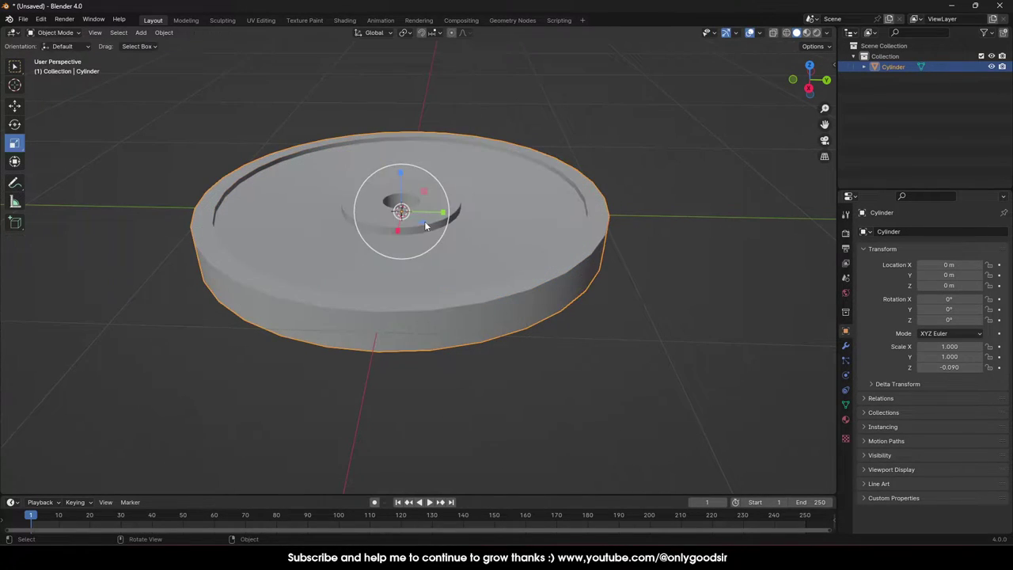
pyautogui.hotkey('ctrl', 'a')
pyautogui.click(412, 243)
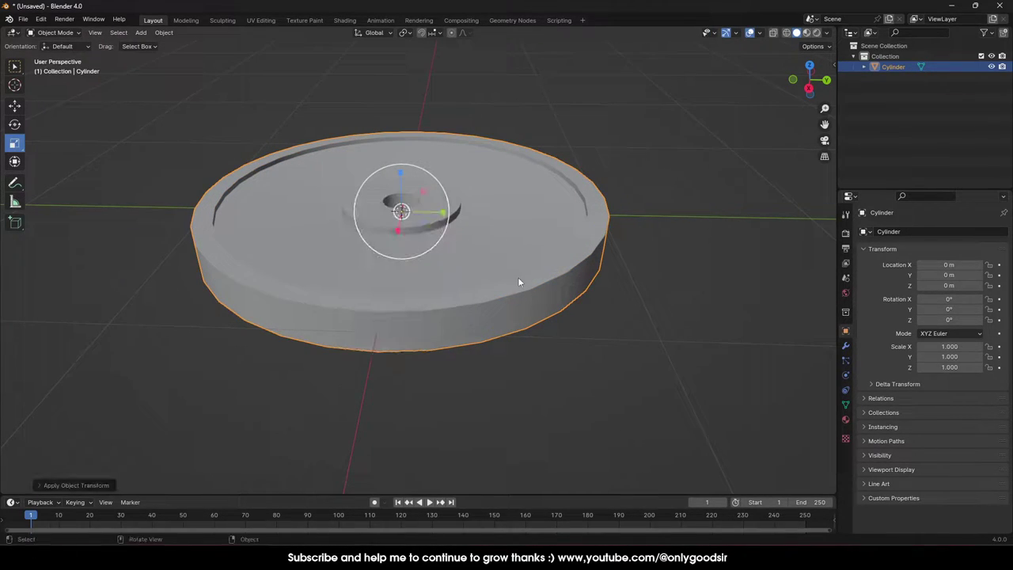
# Bevel the selected rim edge loops by about 0.0066 m.
pyautogui.press('Tab')
pyautogui.hotkey('ctrl', 'e')
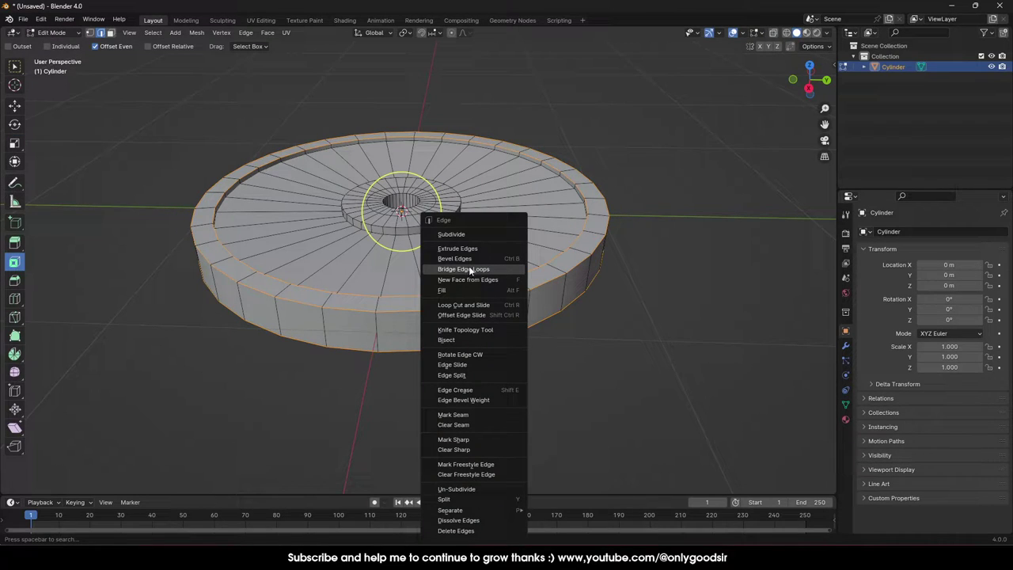
pyautogui.click(475, 257)
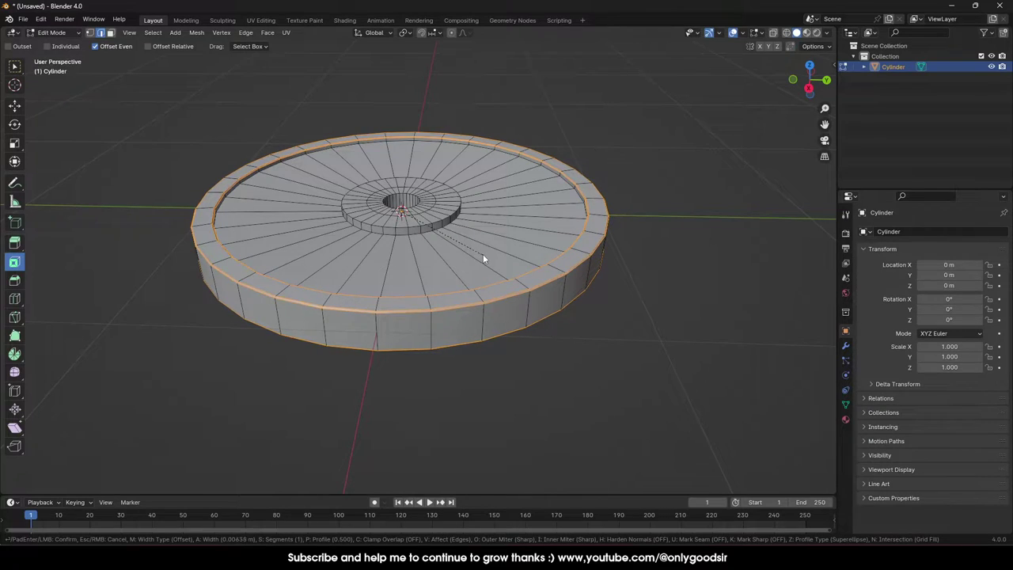
pyautogui.click(483, 256)
# Set the rim bevel to 4 segments and a width of about 0.0136 m.
pyautogui.click(40, 486)
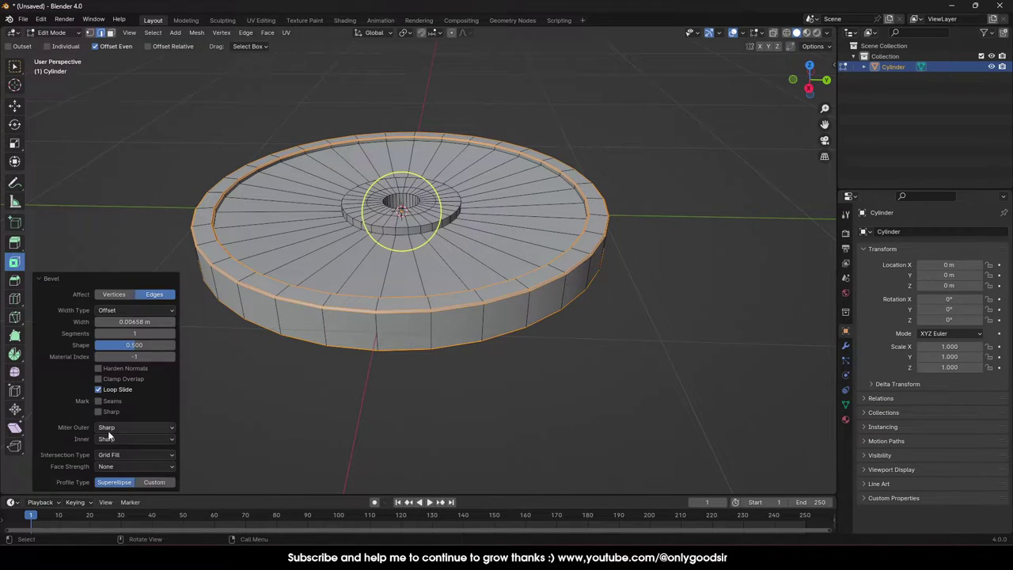
pyautogui.click(171, 334)
pyautogui.click(172, 334)
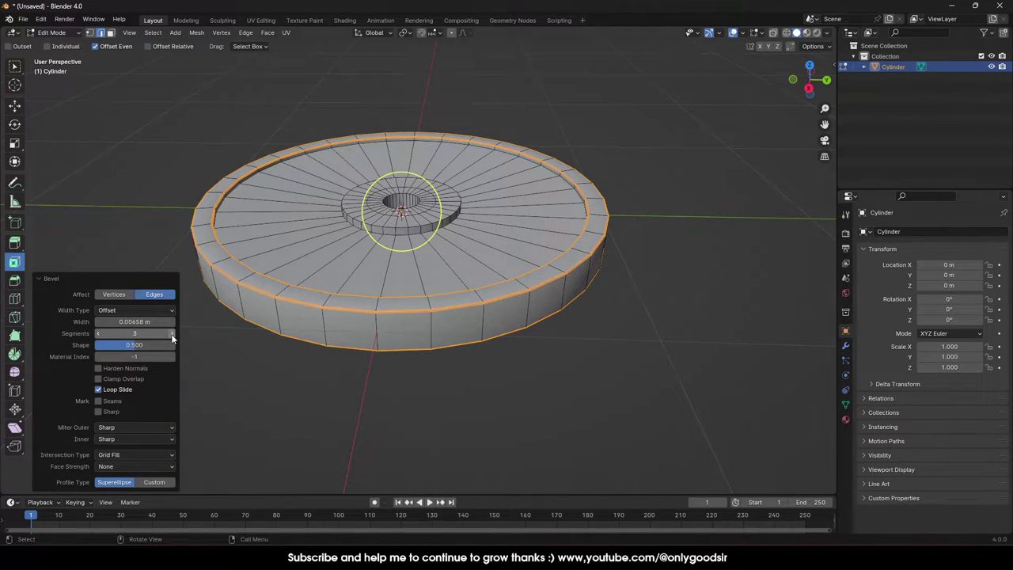
pyautogui.scroll(4, 432, 301)
pyautogui.keyDown('shift'); pyautogui.moveTo(401, 335); pyautogui.dragTo(460, 274, button='middle'); pyautogui.keyUp('shift')
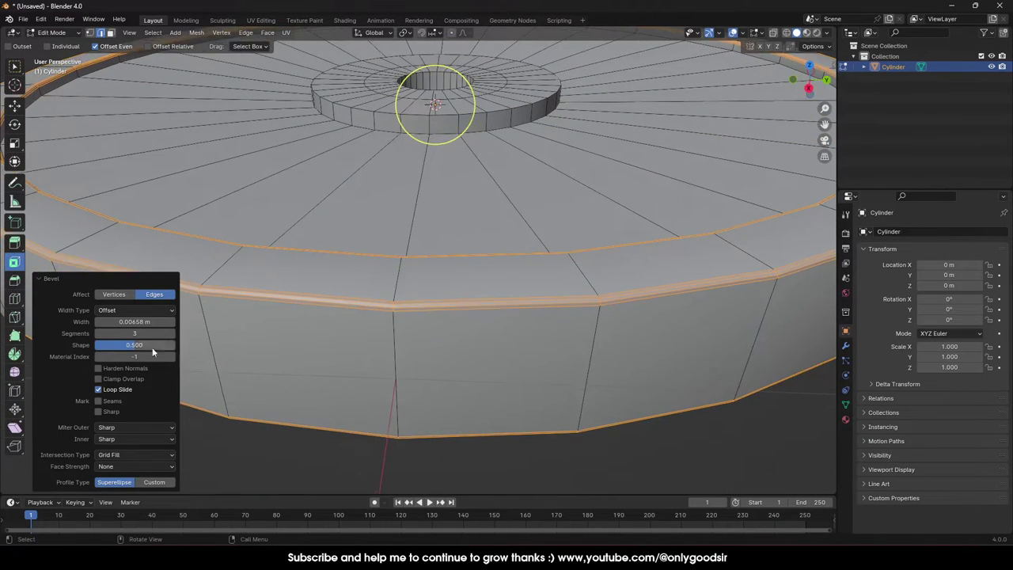
pyautogui.click(171, 334)
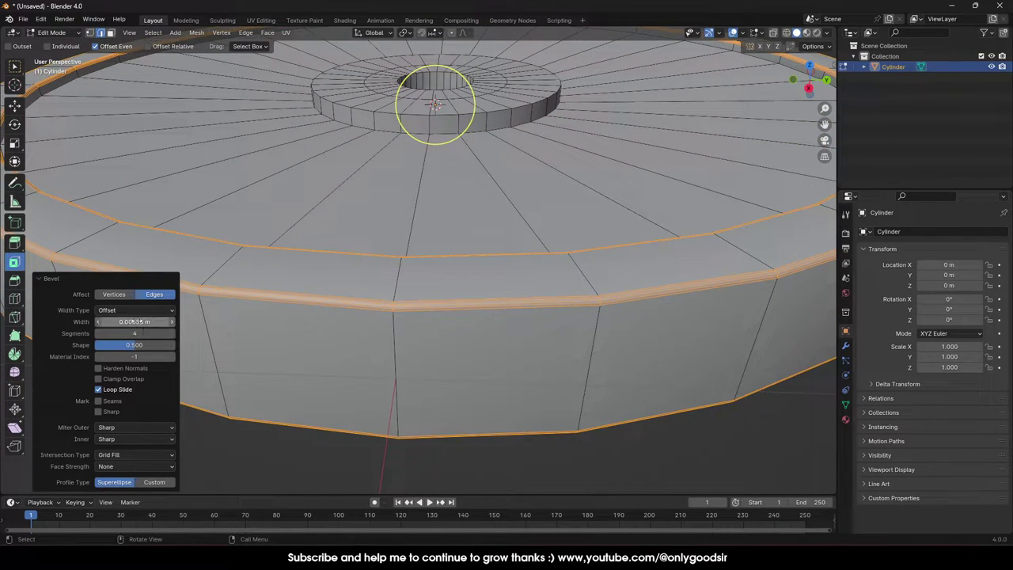
pyautogui.moveTo(141, 321); pyautogui.dragTo(169, 321)
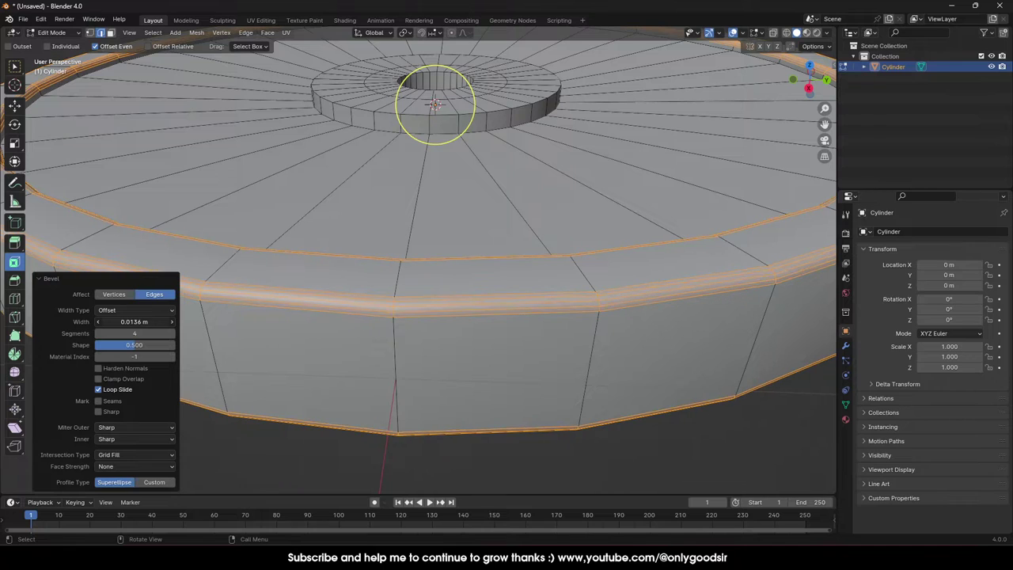
pyautogui.scroll(-5, 391, 323)
pyautogui.press('Tab')
pyautogui.click(427, 330)
# Bevel the hub's outer edge loops and the centre hole's edge loops on both sides by about 0.0135 m with 4 segments.
pyautogui.moveTo(428, 330); pyautogui.dragTo(443, 262, button='middle')
pyautogui.scroll(-4, 386, 376)
pyautogui.scroll(8, 411, 312)
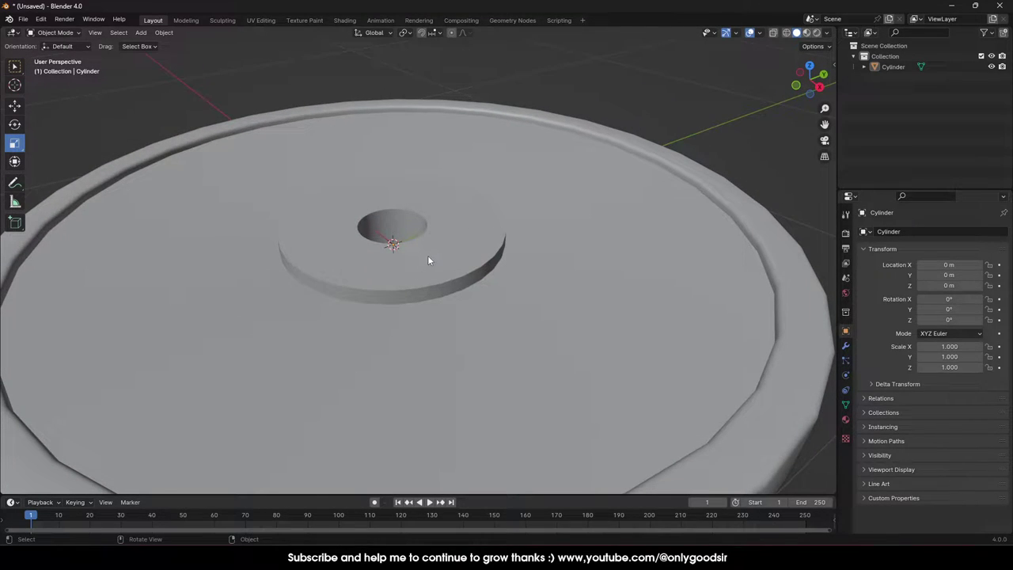
pyautogui.press('Tab')
pyautogui.click(473, 270)
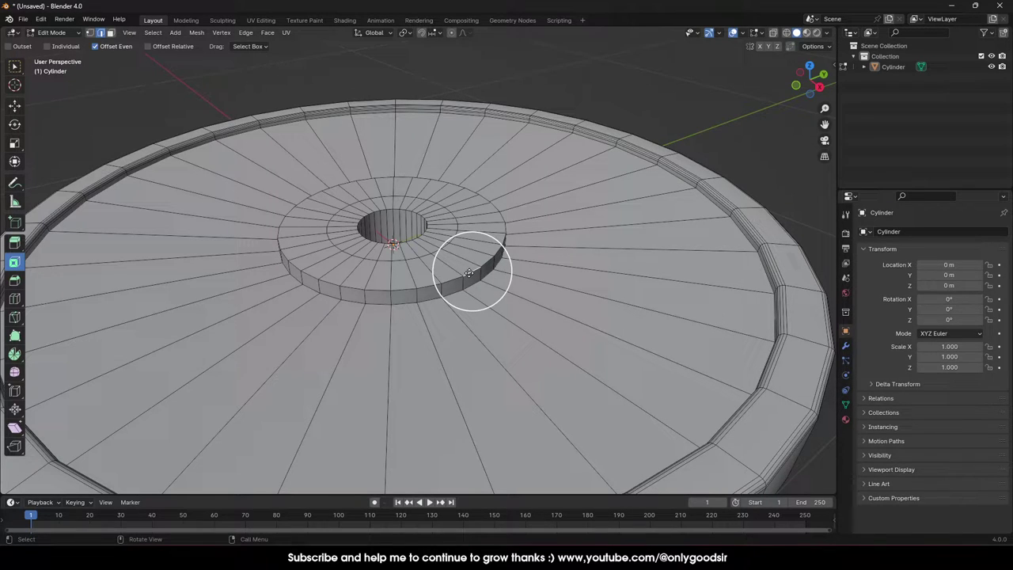
pyautogui.keyDown('alt'); pyautogui.click(470, 274); pyautogui.keyUp('alt')
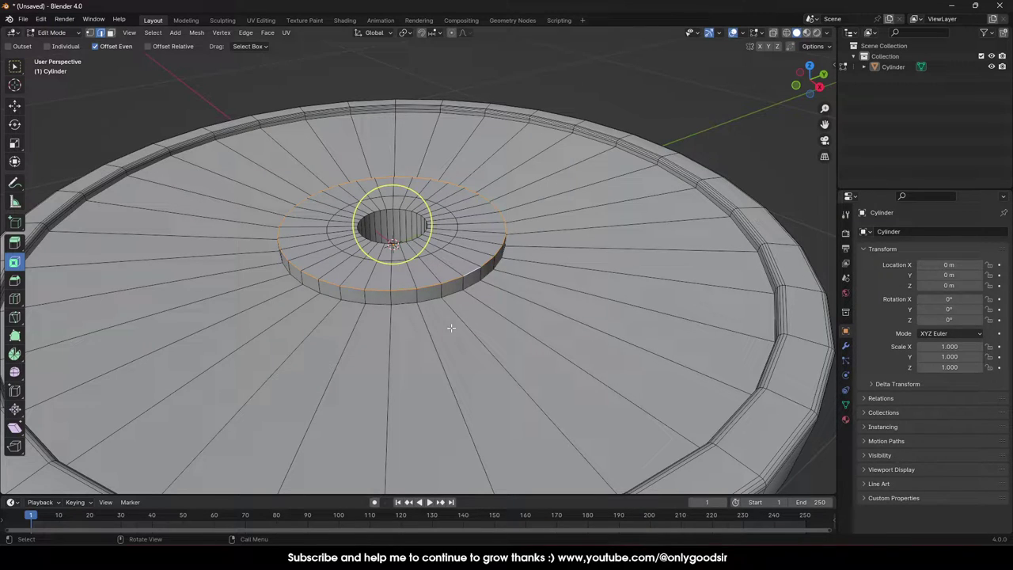
pyautogui.scroll(3, 425, 257)
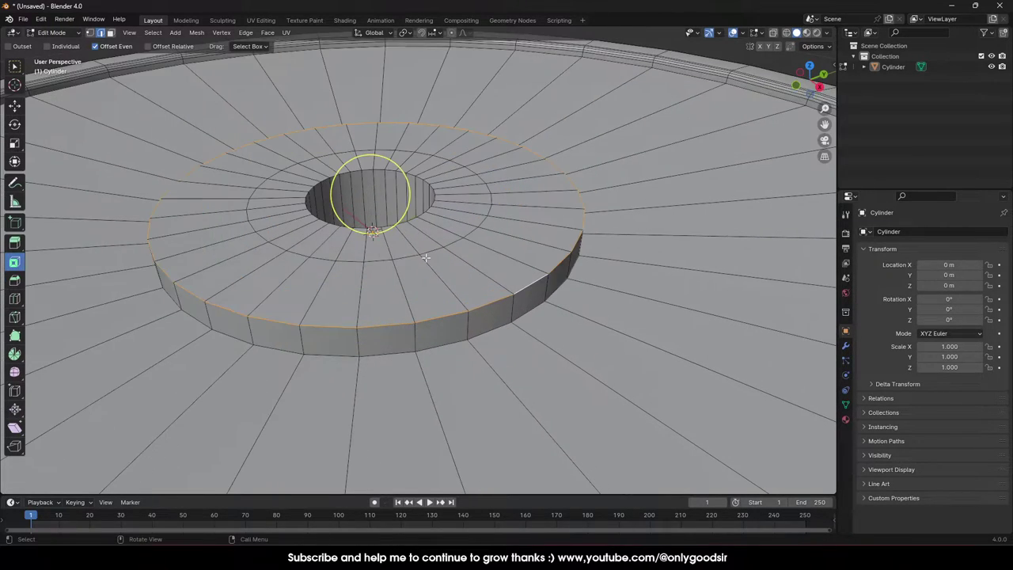
pyautogui.keyDown('alt'); pyautogui.keyDown('shift'); pyautogui.click(431, 187); pyautogui.keyUp('shift'); pyautogui.keyUp('alt')
pyautogui.moveTo(418, 253); pyautogui.dragTo(433, 179, button='middle')
pyautogui.keyDown('alt'); pyautogui.click(492, 125); pyautogui.keyUp('alt')
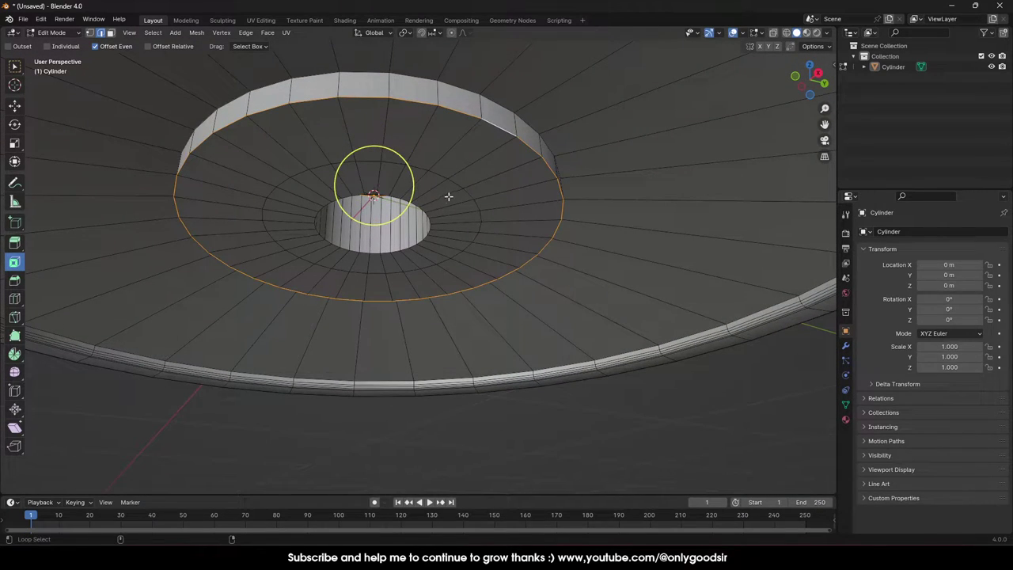
pyautogui.keyDown('alt'); pyautogui.keyDown('shift'); pyautogui.click(424, 212); pyautogui.keyUp('shift'); pyautogui.keyUp('alt')
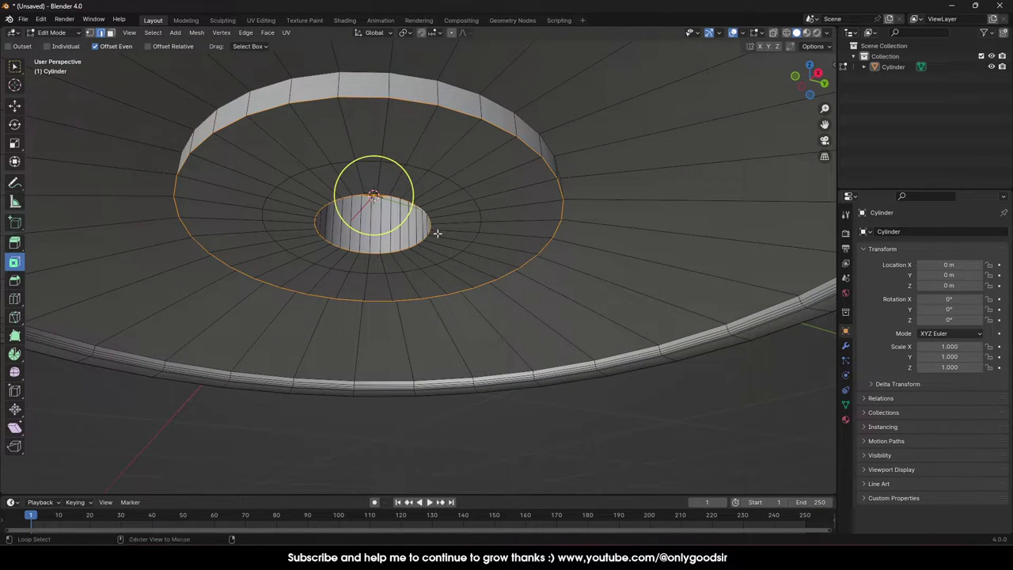
pyautogui.hotkey('ctrl', 'e')
pyautogui.click(482, 122)
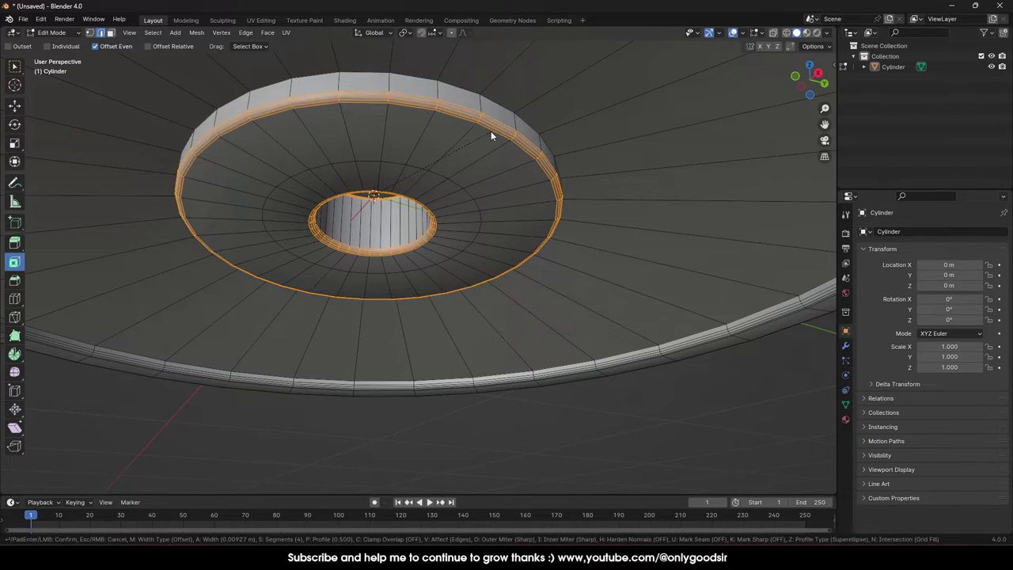
pyautogui.click(494, 130)
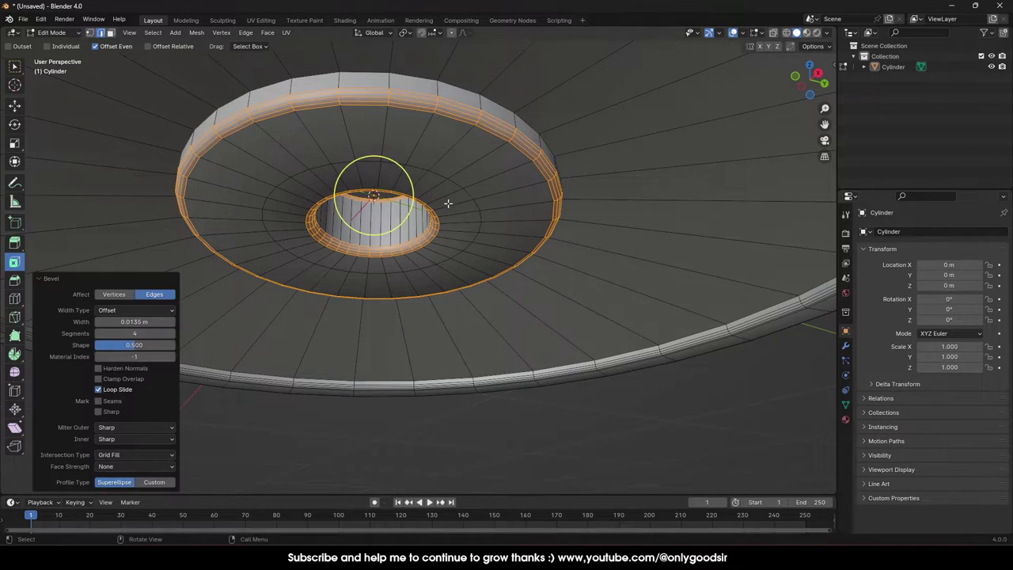
pyautogui.press('Tab')
pyautogui.scroll(-6, 448, 222)
pyautogui.moveTo(450, 248)
pyautogui.mouseDown(button='middle')
pyautogui.moveTo(439, 344)
pyautogui.moveTo(475, 309)
pyautogui.moveTo(448, 310)
pyautogui.moveTo(505, 259)
pyautogui.moveTo(437, 258)
pyautogui.moveTo(449, 261)
pyautogui.mouseUp(button='middle')
pyautogui.scroll(3, 436, 274)
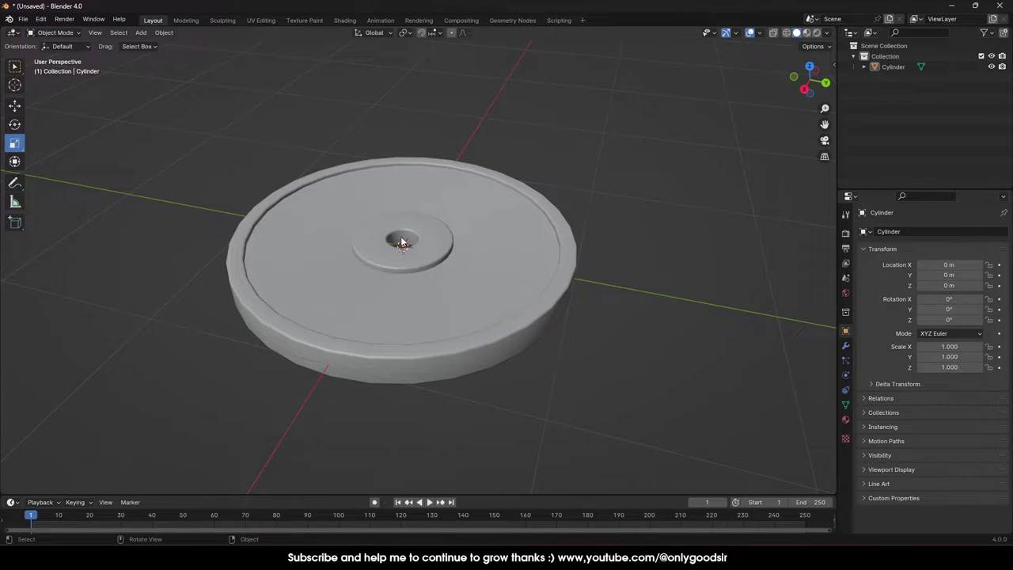
pyautogui.moveTo(424, 242); pyautogui.dragTo(463, 291, button='middle')
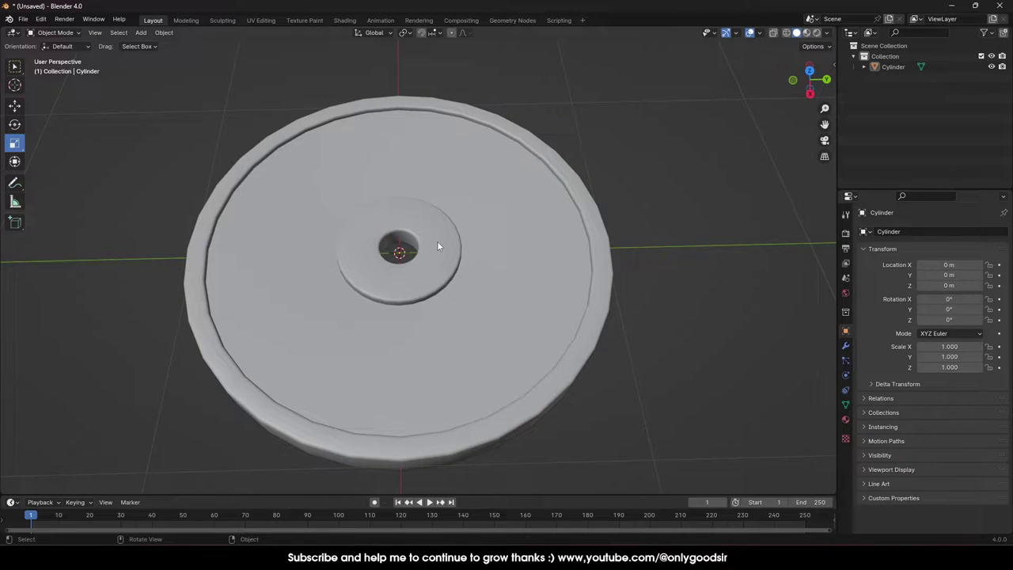
# In top view, add two closely spaced edge loops around the recessed face at factors of about -0.303 and 0.678, and switch to face selection.
pyautogui.moveTo(437, 246); pyautogui.dragTo(334, 172, button='middle')
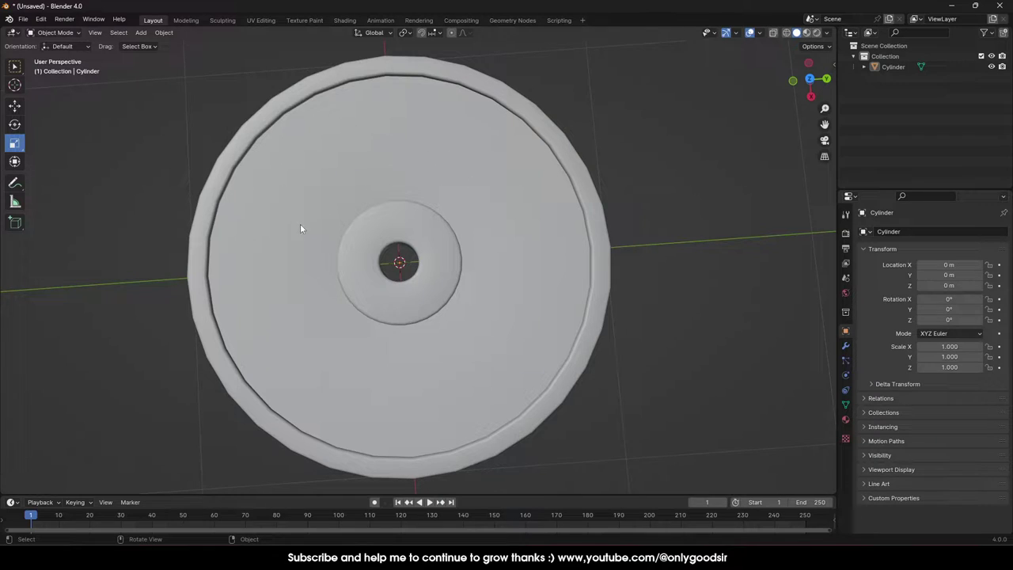
pyautogui.moveTo(485, 224); pyautogui.dragTo(475, 211, button='middle')
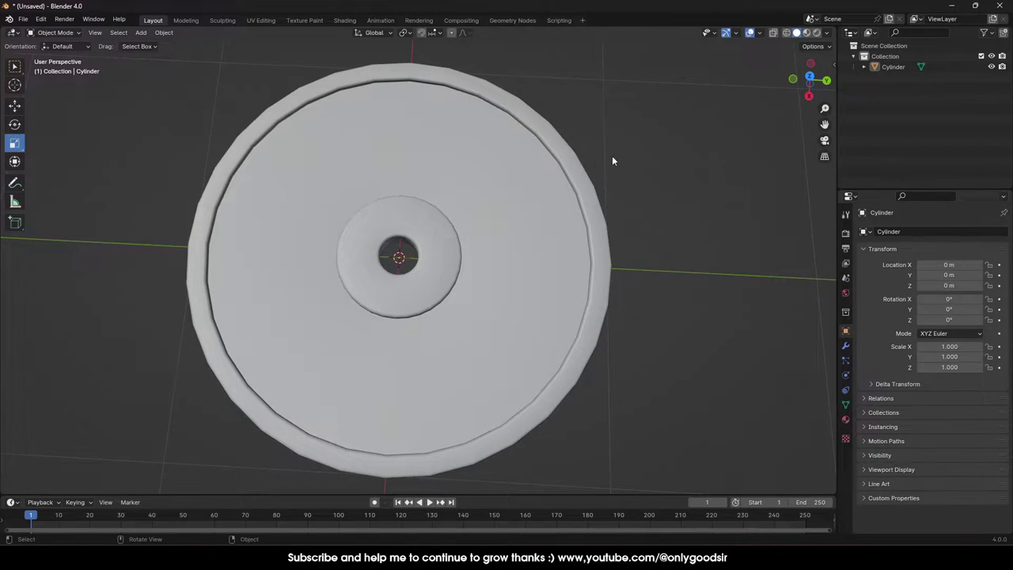
pyautogui.click(809, 77)
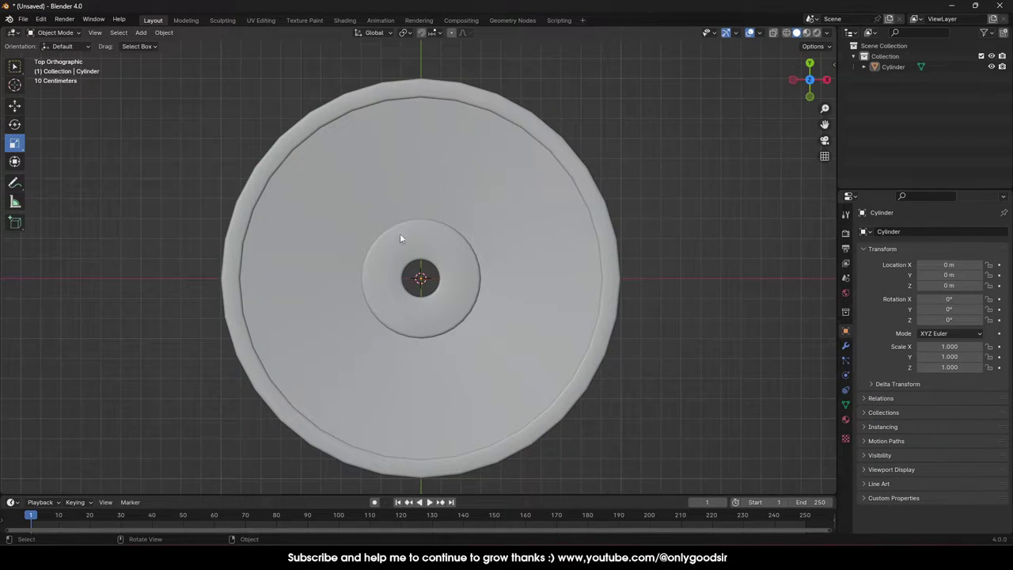
pyautogui.press('Tab')
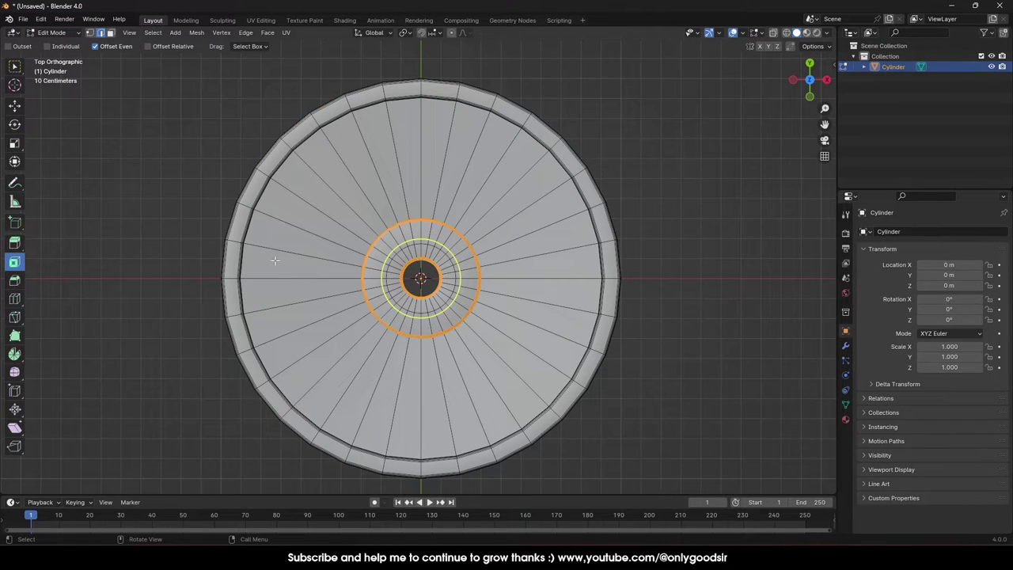
pyautogui.click(16, 301)
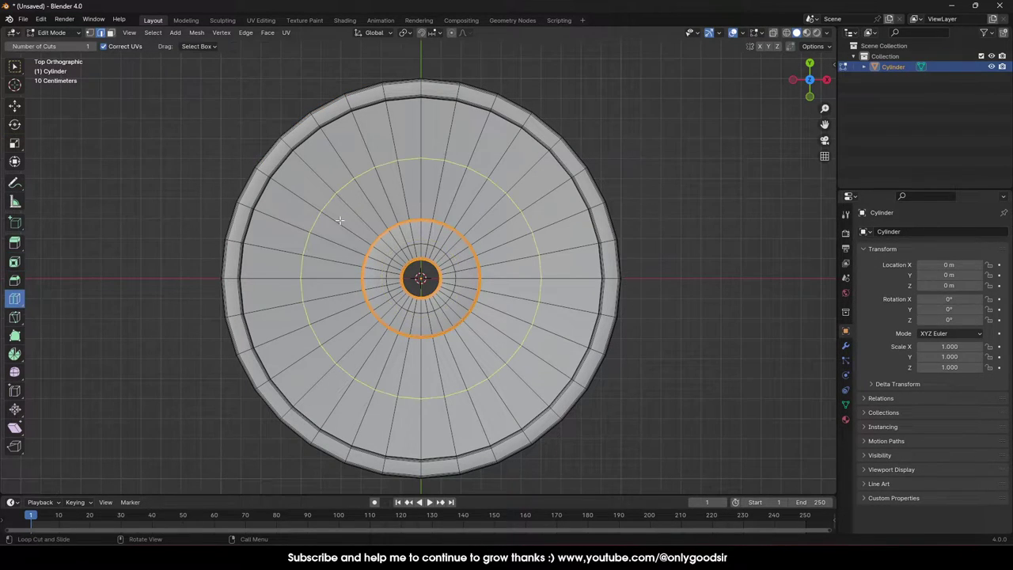
pyautogui.moveTo(317, 220); pyautogui.dragTo(297, 197)
pyautogui.press('g')
pyautogui.press('g')
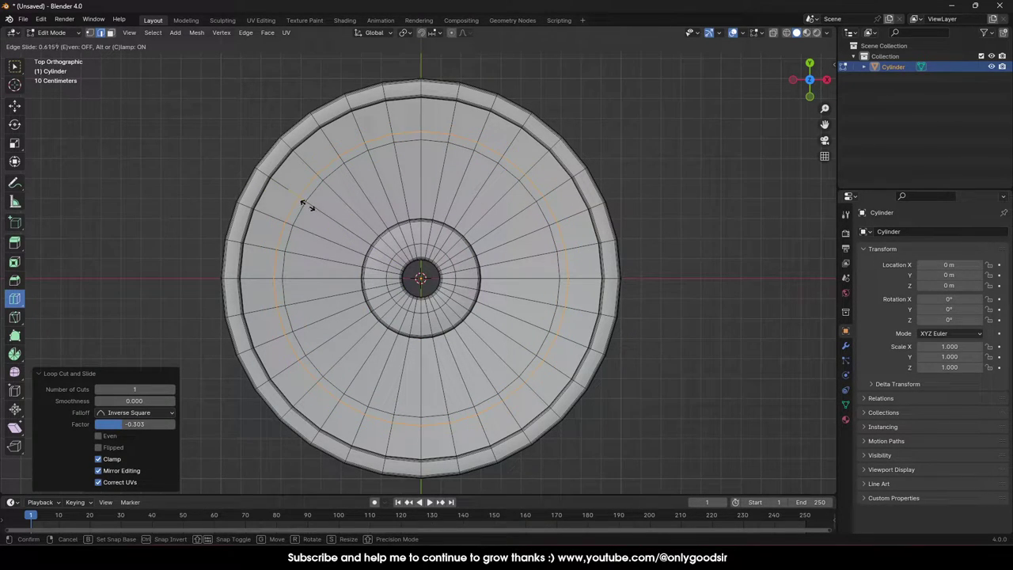
pyautogui.click(308, 205)
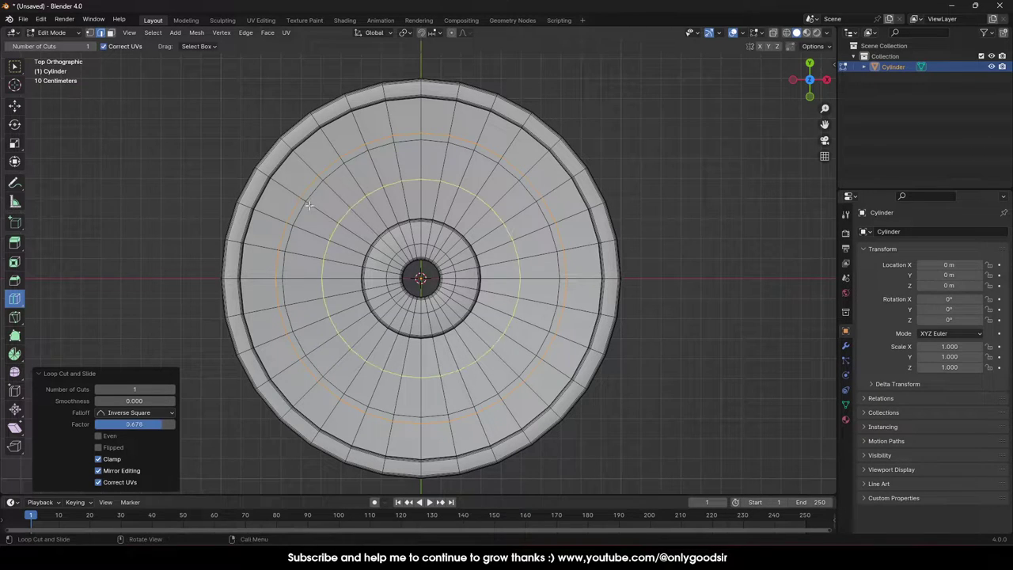
pyautogui.click(110, 32)
pyautogui.click(15, 106)
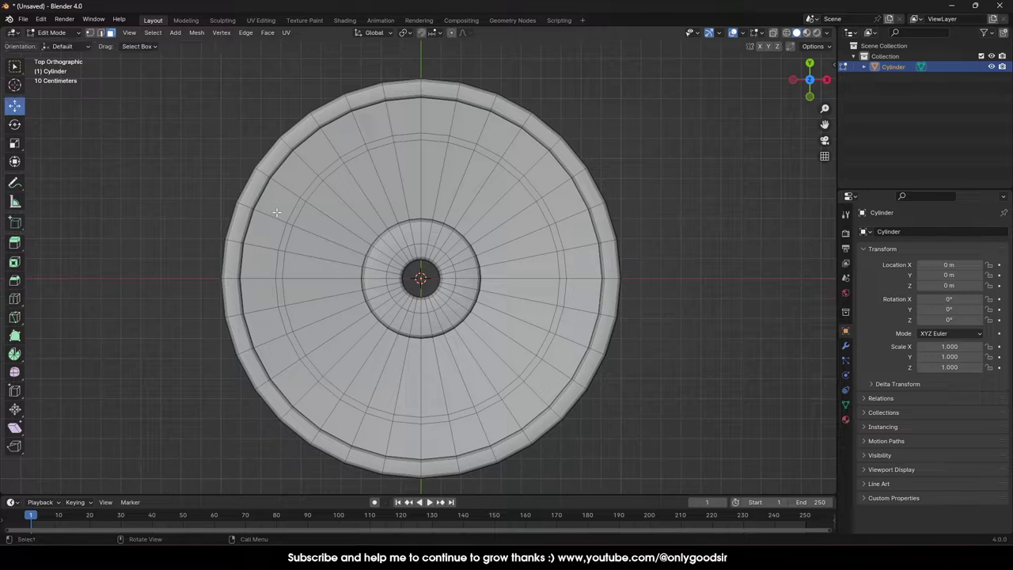
pyautogui.click(297, 208)
pyautogui.keyDown('shift'); pyautogui.click(284, 241); pyautogui.keyUp('shift')
pyautogui.keyDown('shift'); pyautogui.click(277, 271); pyautogui.keyUp('shift')
pyautogui.keyDown('shift'); pyautogui.click(282, 289); pyautogui.keyUp('shift')
pyautogui.keyDown('shift'); pyautogui.click(284, 321); pyautogui.keyUp('shift')
pyautogui.keyDown('shift'); pyautogui.click(300, 356); pyautogui.keyUp('shift')
pyautogui.keyDown('shift'); pyautogui.click(310, 368); pyautogui.keyUp('shift')
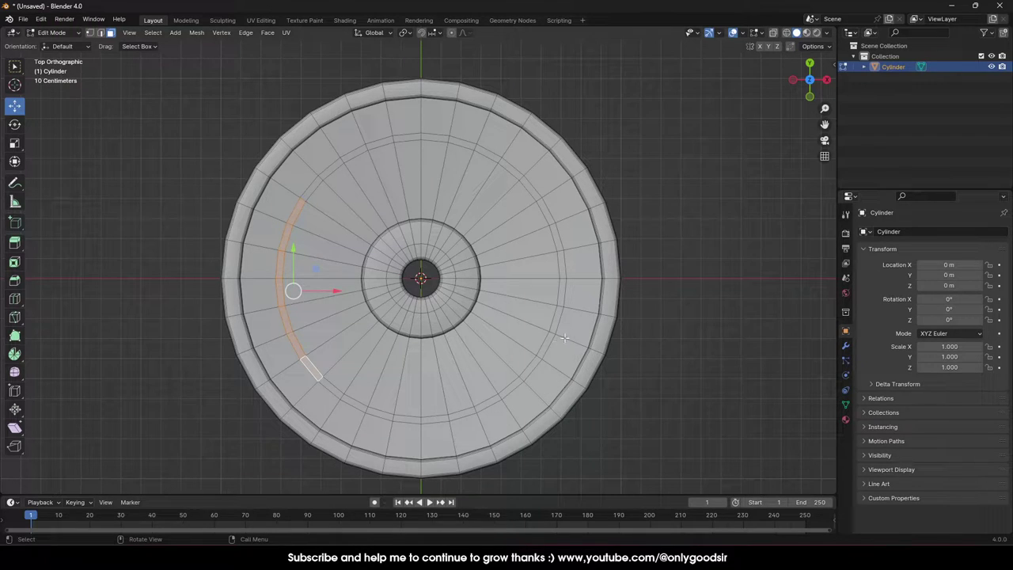
# Enable X-ray and select an arc of seven adjacent faces in the narrow ring on the disc's -X side.
pyautogui.click(773, 32)
pyautogui.click(717, 267)
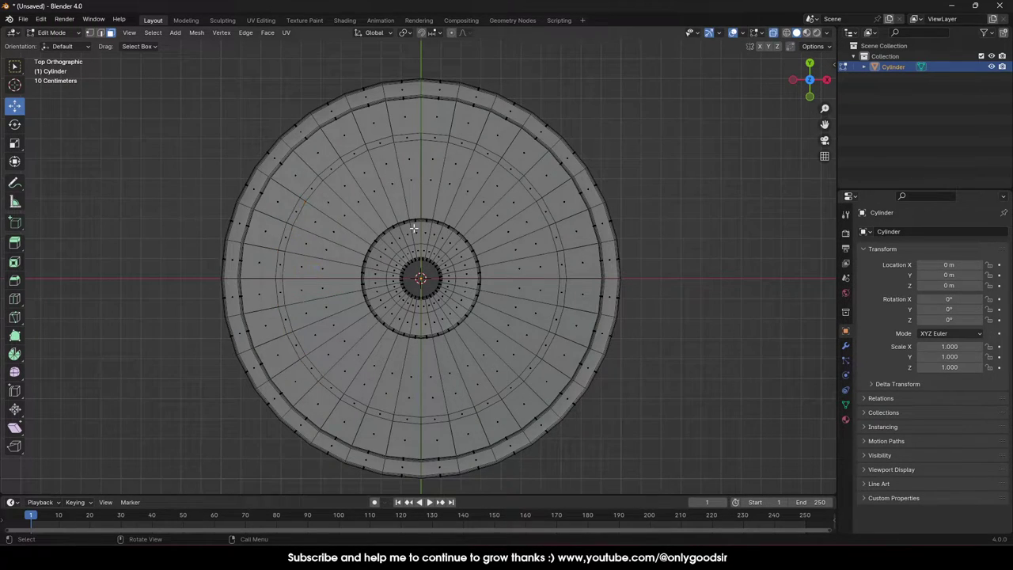
pyautogui.keyDown('shift'); pyautogui.click(292, 210); pyautogui.keyUp('shift')
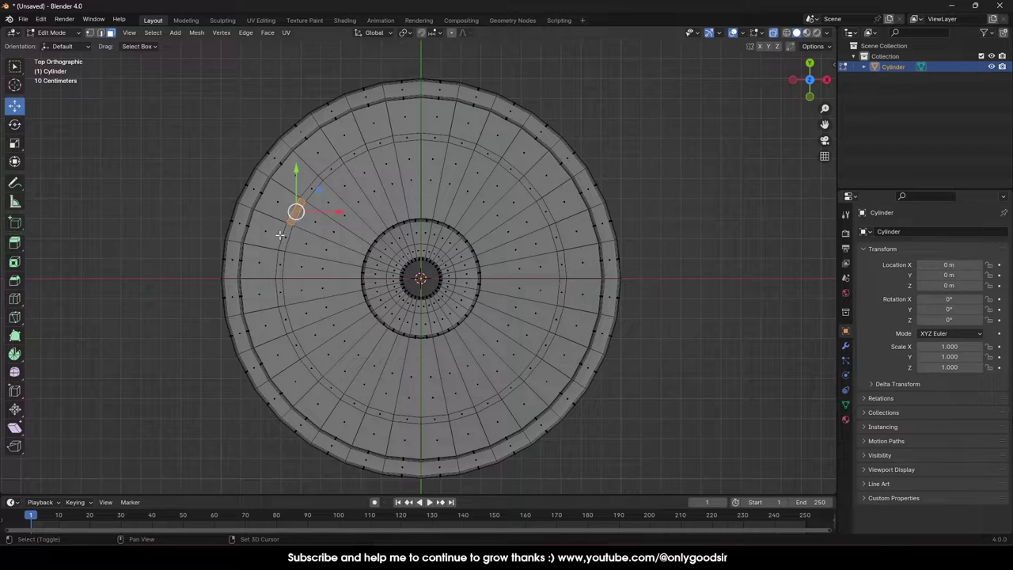
pyautogui.keyDown('shift'); pyautogui.click(284, 236); pyautogui.keyUp('shift')
pyautogui.keyDown('shift'); pyautogui.click(282, 269); pyautogui.keyUp('shift')
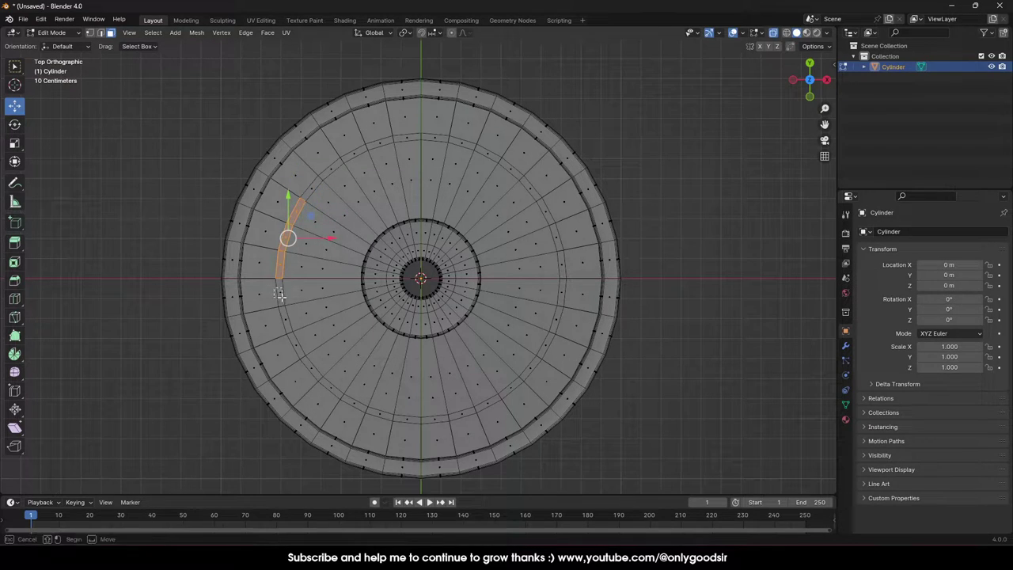
pyautogui.keyDown('shift'); pyautogui.click(280, 295); pyautogui.keyUp('shift')
pyautogui.keyDown('shift'); pyautogui.click(289, 325); pyautogui.keyUp('shift')
pyautogui.keyDown('shift'); pyautogui.click(299, 349); pyautogui.keyUp('shift')
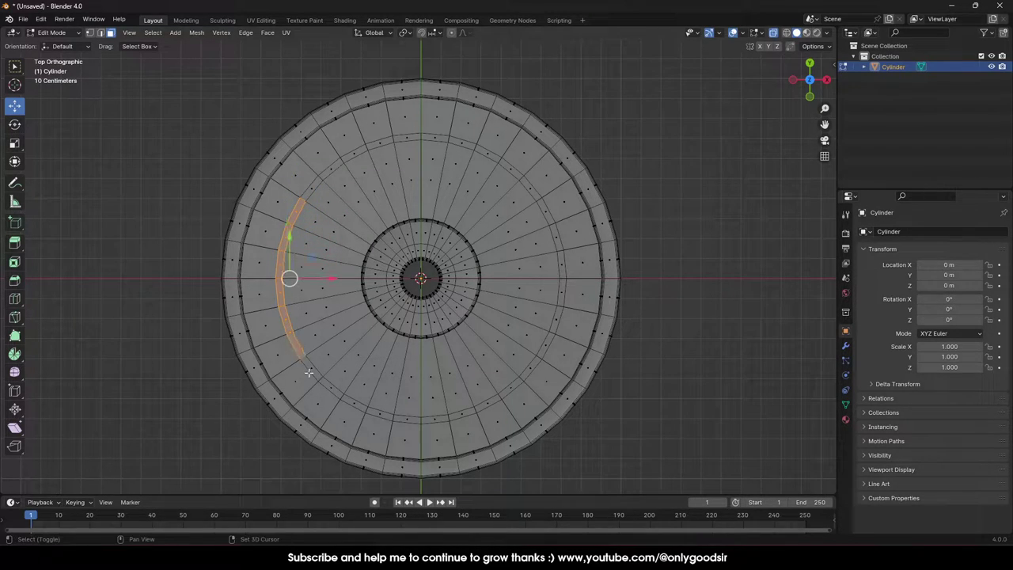
pyautogui.keyDown('shift'); pyautogui.click(314, 370); pyautogui.keyUp('shift')
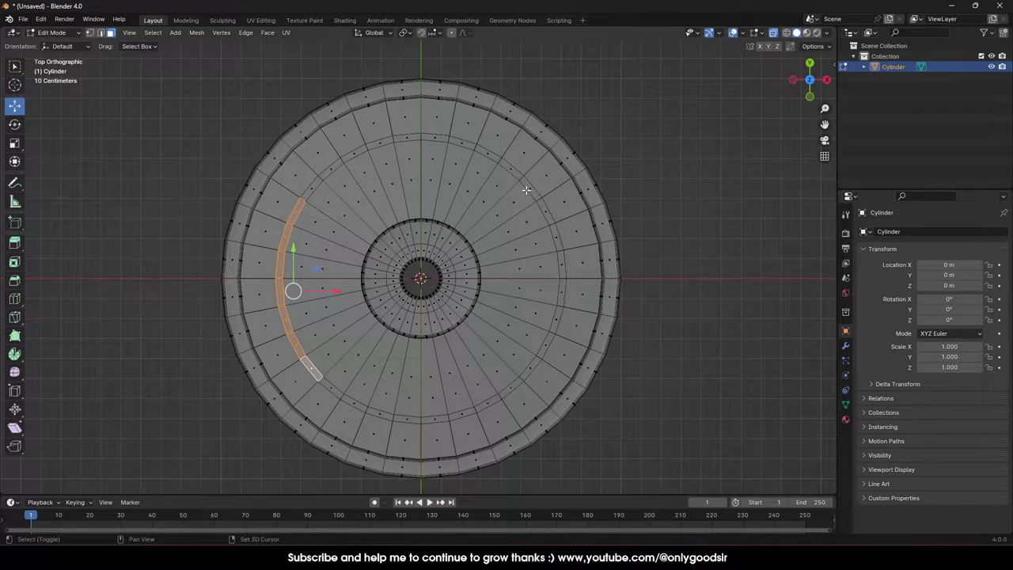
# Add an arc of eight ring faces on the +X side to the selection and extend the -X arc by one face.
pyautogui.keyDown('shift'); pyautogui.click(526, 187); pyautogui.keyUp('shift')
pyautogui.keyDown('shift'); pyautogui.click(549, 216); pyautogui.keyUp('shift')
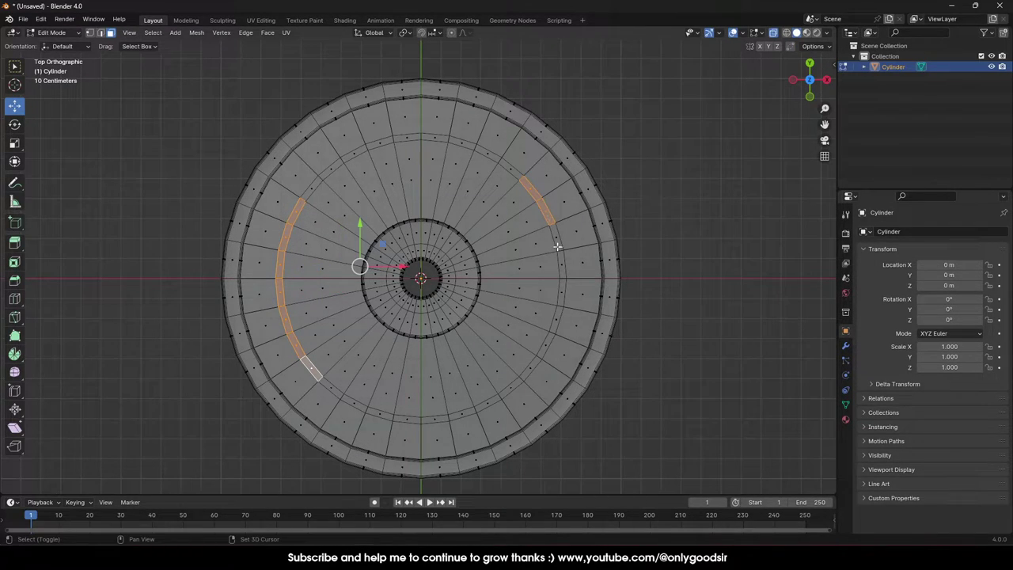
pyautogui.keyDown('shift'); pyautogui.click(558, 242); pyautogui.keyUp('shift')
pyautogui.keyDown('shift'); pyautogui.click(562, 266); pyautogui.keyUp('shift')
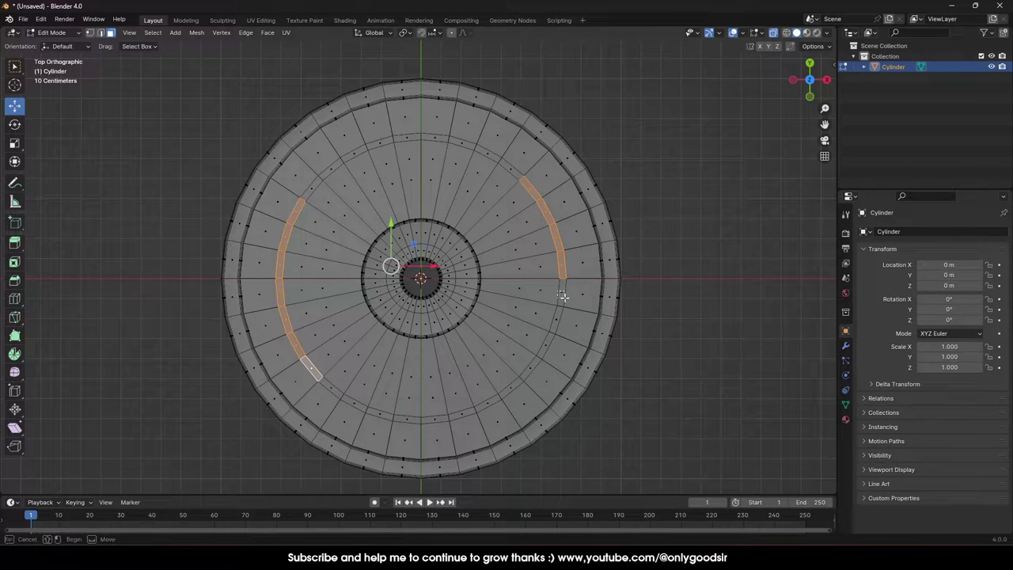
pyautogui.keyDown('shift'); pyautogui.click(563, 295); pyautogui.keyUp('shift')
pyautogui.keyDown('shift'); pyautogui.click(552, 320); pyautogui.keyUp('shift')
pyautogui.keyDown('shift'); pyautogui.click(549, 349); pyautogui.keyUp('shift')
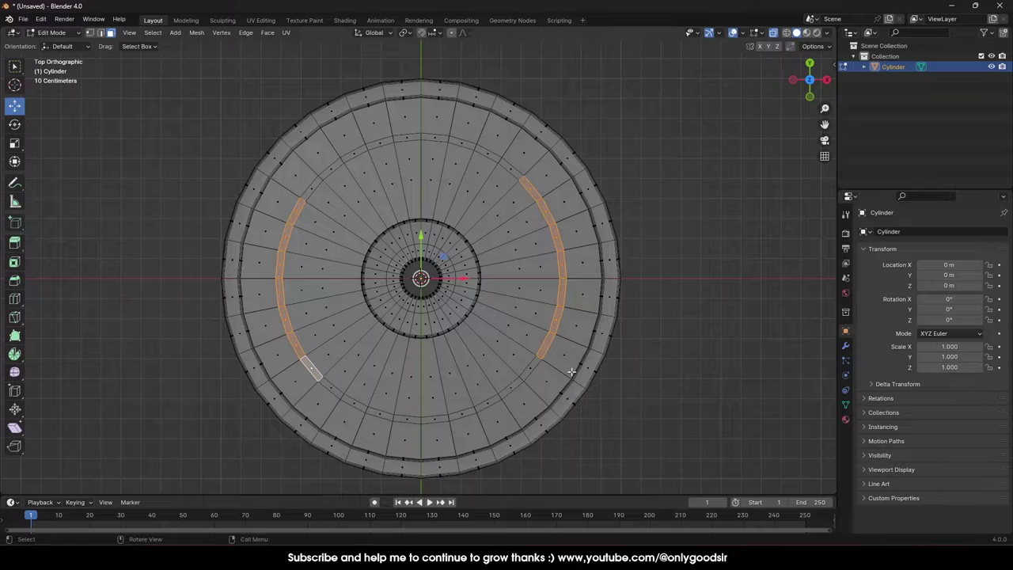
pyautogui.keyDown('shift'); pyautogui.click(531, 371); pyautogui.keyUp('shift')
pyautogui.keyDown('shift'); pyautogui.click(338, 394); pyautogui.keyUp('shift')
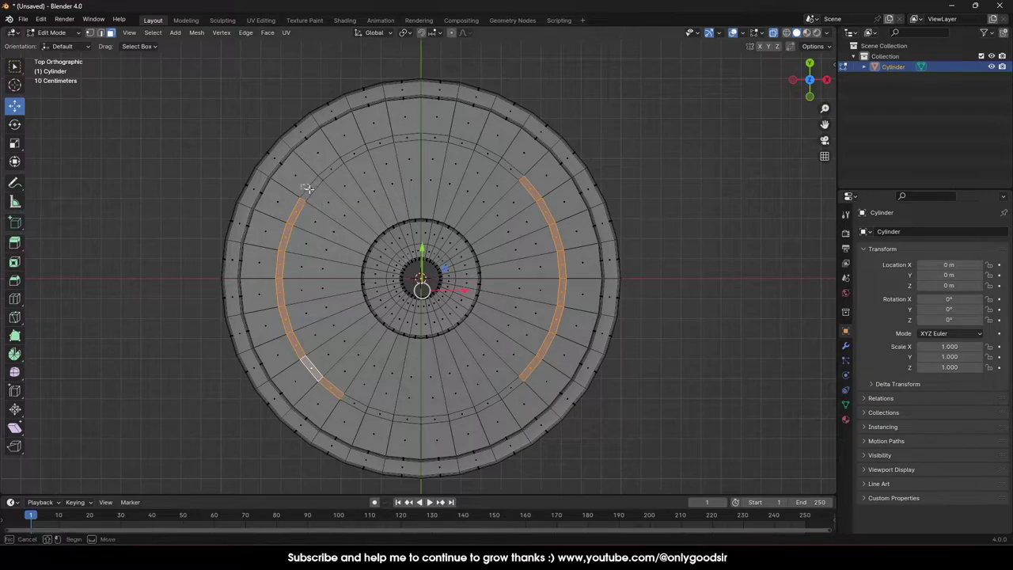
# Extrude the two selected face arcs into raised strips with an offset of about -0.0163 m.
pyautogui.moveTo(465, 291); pyautogui.dragTo(523, 185, button='middle')
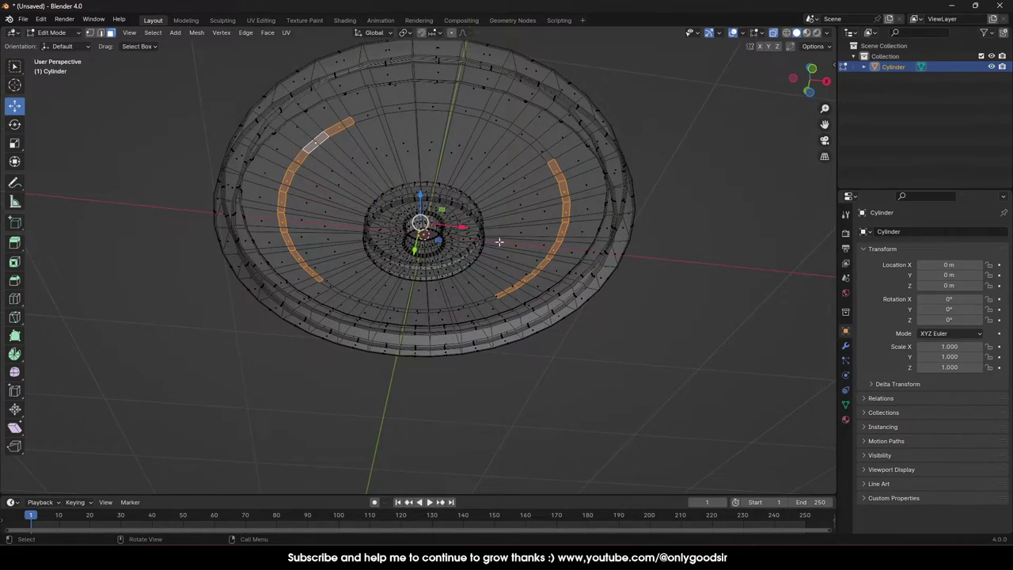
pyautogui.moveTo(500, 241); pyautogui.dragTo(510, 320, button='middle')
pyautogui.scroll(1, 508, 320)
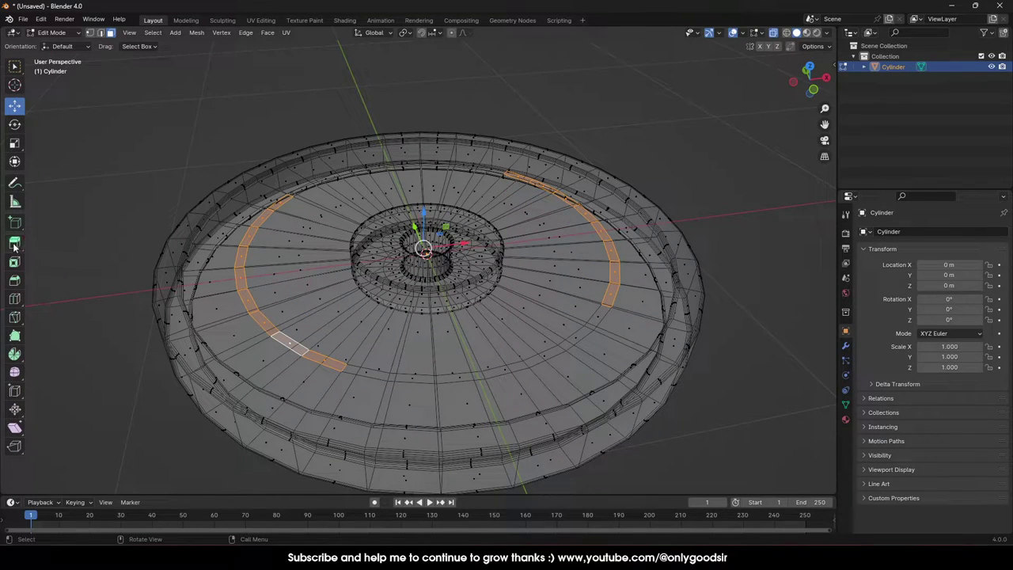
pyautogui.moveTo(14, 248); pyautogui.dragTo(79, 291)
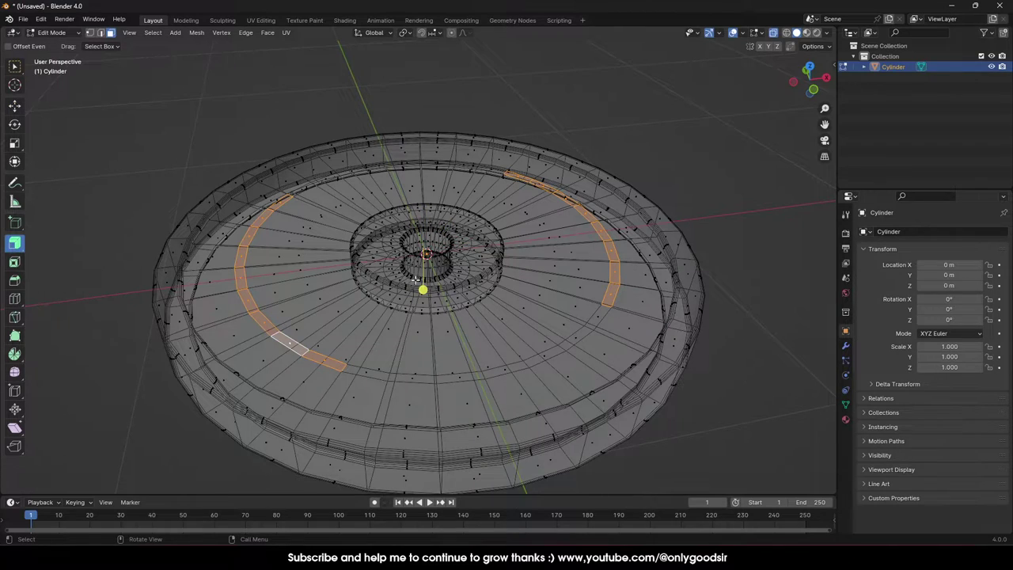
pyautogui.moveTo(422, 288); pyautogui.dragTo(423, 296)
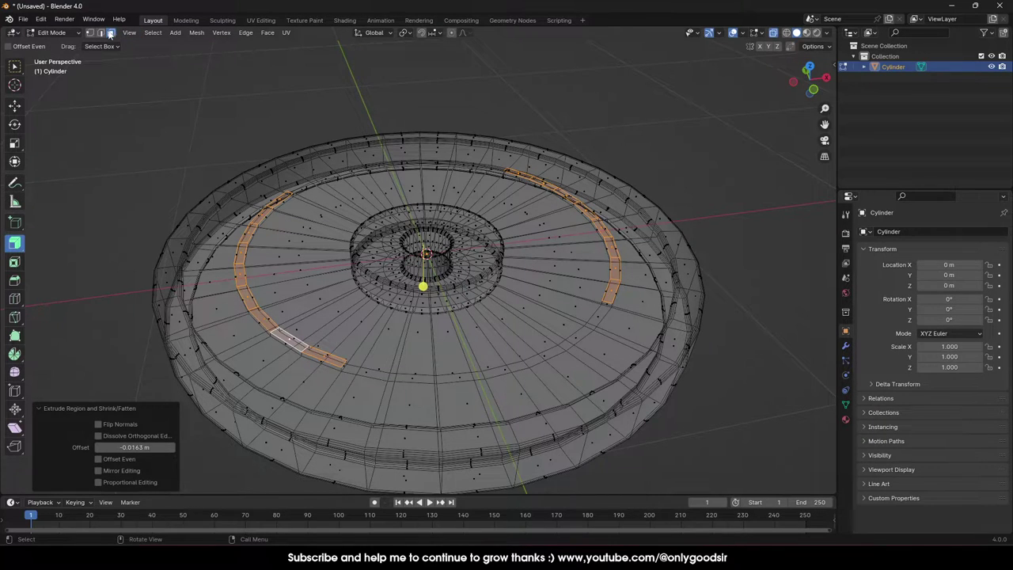
# Turn off X-ray, switch to edge selection and select the outer and inner top edges of the -X strip.
pyautogui.click(100, 34)
pyautogui.scroll(2, 339, 290)
pyautogui.keyDown('shift'); pyautogui.moveTo(308, 341); pyautogui.dragTo(404, 282, button='middle'); pyautogui.keyUp('shift')
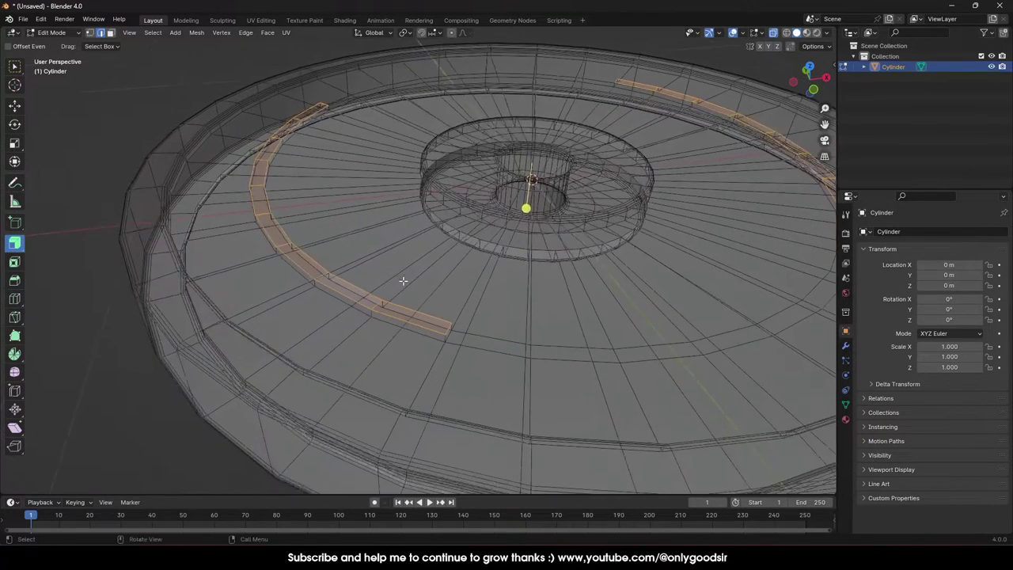
pyautogui.click(775, 33)
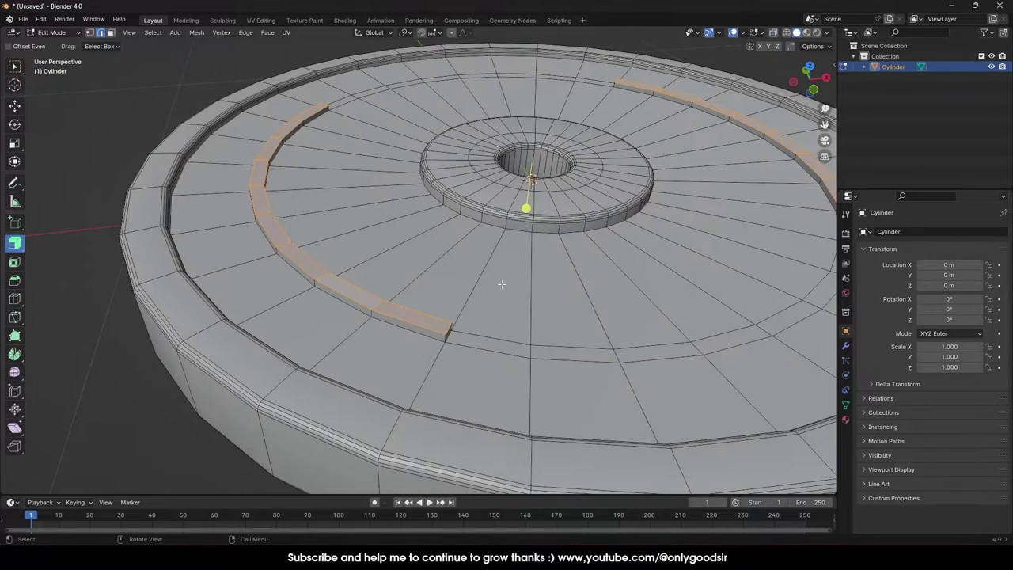
pyautogui.click(437, 328)
pyautogui.keyDown('alt'); pyautogui.click(431, 331); pyautogui.keyUp('alt')
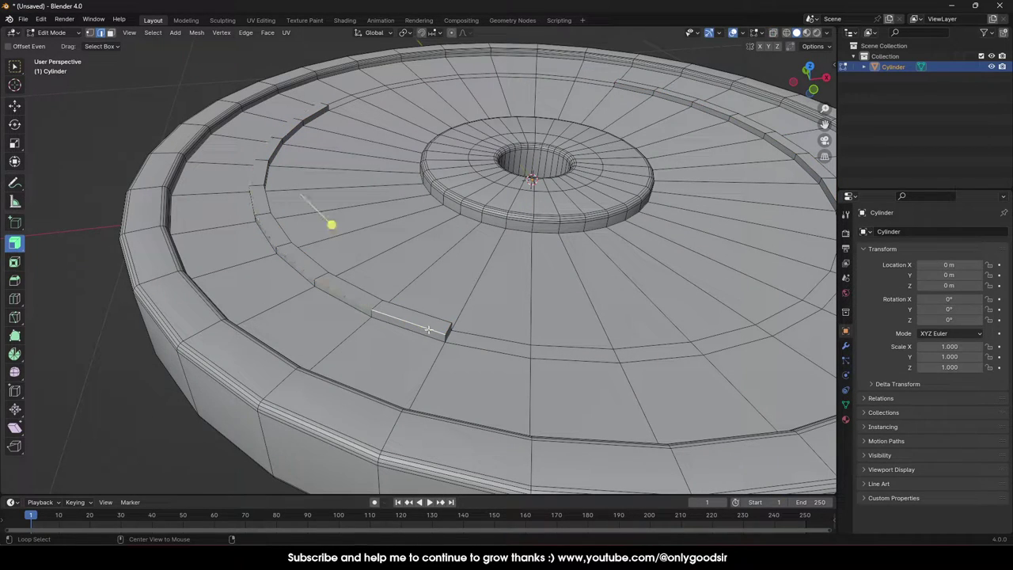
pyautogui.keyDown('alt'); pyautogui.keyDown('shift'); pyautogui.click(431, 315); pyautogui.keyUp('shift'); pyautogui.keyUp('alt')
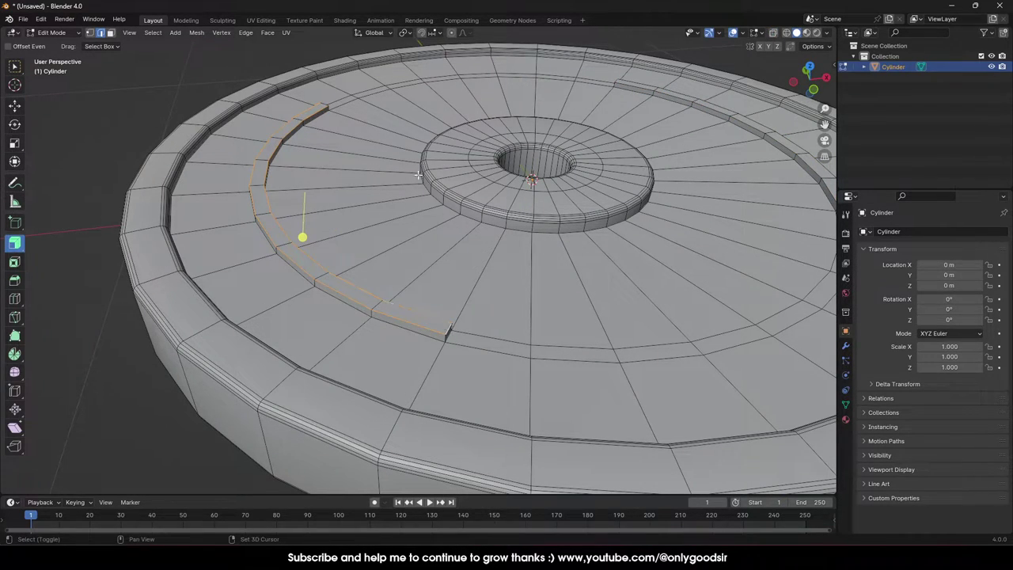
# Add the +X strip's outer, inner and end top edges to the edge selection.
pyautogui.moveTo(678, 211); pyautogui.dragTo(667, 292, button='middle')
pyautogui.keyDown('alt'); pyautogui.click(663, 304); pyautogui.keyUp('alt')
pyautogui.keyDown('alt'); pyautogui.keyDown('shift'); pyautogui.click(654, 290); pyautogui.keyUp('shift'); pyautogui.keyUp('alt')
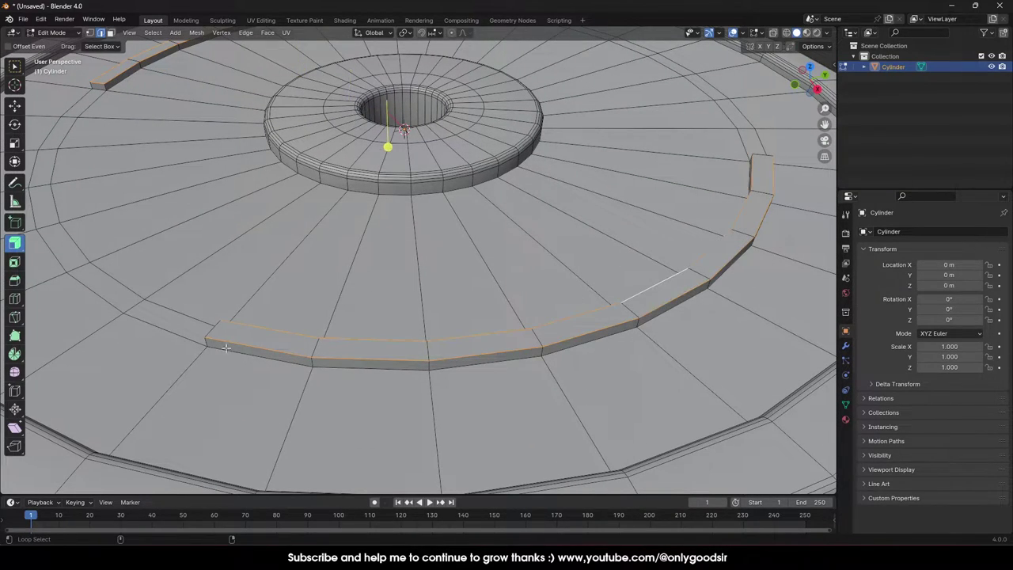
pyautogui.keyDown('alt'); pyautogui.keyDown('shift'); pyautogui.click(214, 327); pyautogui.keyUp('shift'); pyautogui.keyUp('alt')
pyautogui.keyDown('alt'); pyautogui.keyDown('shift'); pyautogui.click(762, 155); pyautogui.keyUp('shift'); pyautogui.keyUp('alt')
# Bevel the selected top edges of both raised strips by about 0.0074 m with 4 segments.
pyautogui.moveTo(394, 278); pyautogui.dragTo(484, 260, button='middle')
pyautogui.scroll(-3, 483, 261)
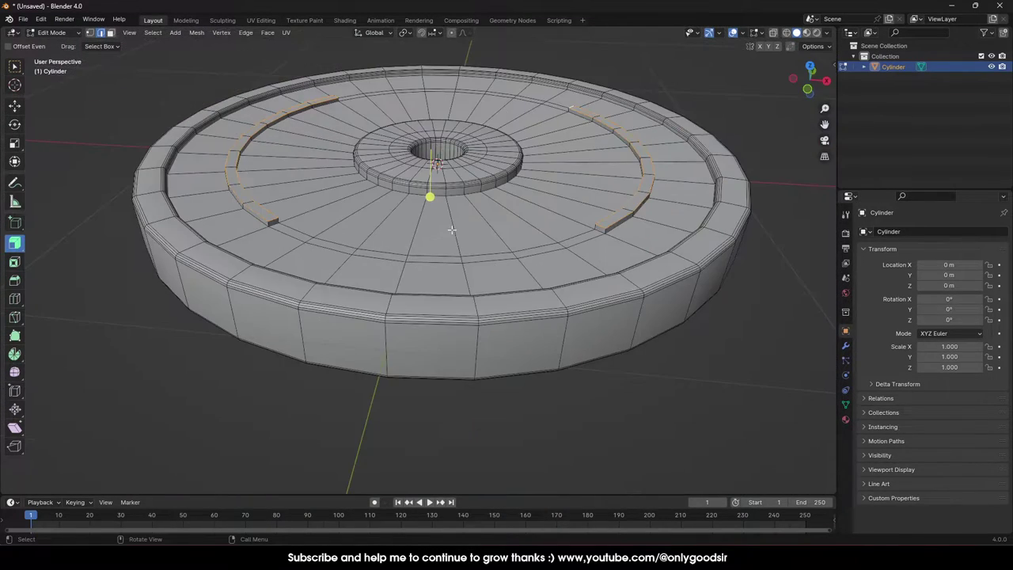
pyautogui.moveTo(452, 229); pyautogui.dragTo(467, 269, button='middle')
pyautogui.click(15, 106)
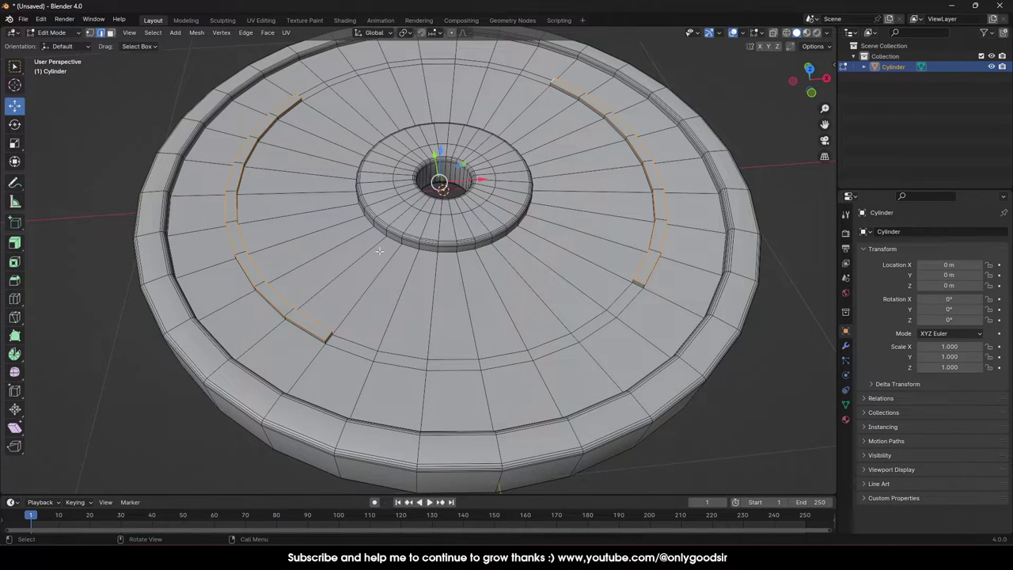
pyautogui.rightClick(317, 252)
pyautogui.click(284, 258)
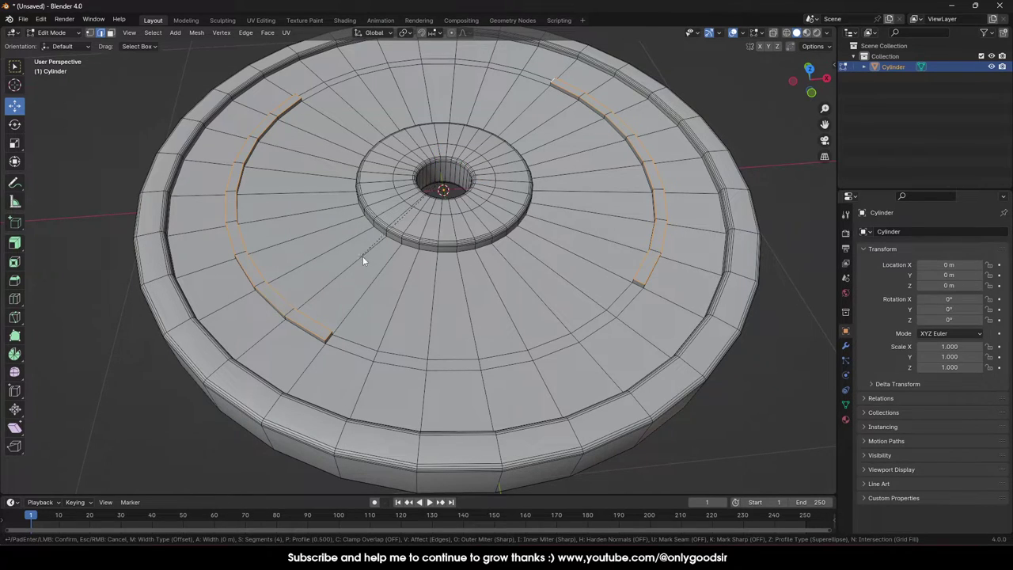
pyautogui.click(616, 219)
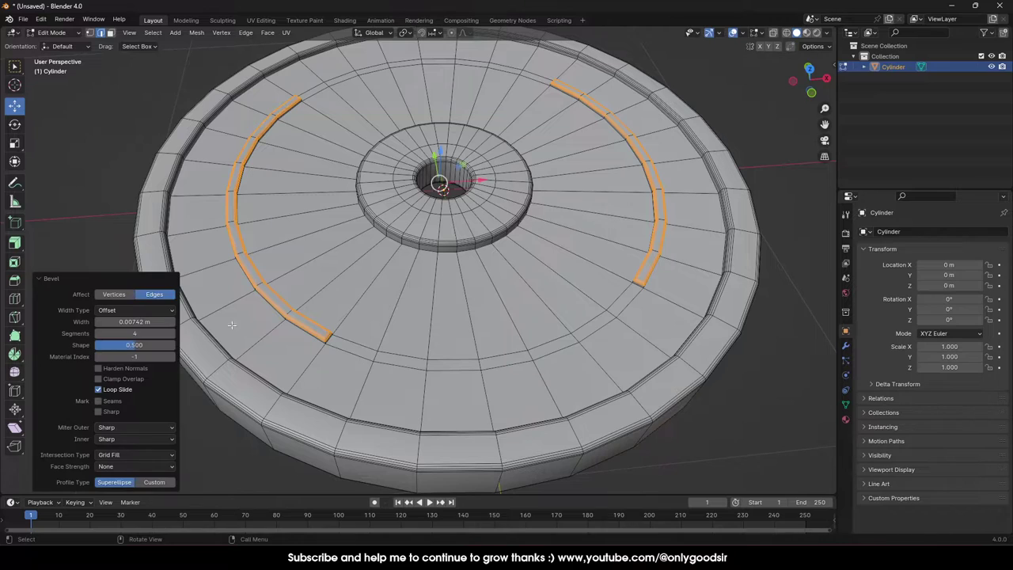
# Set the strip bevel to 3 segments and a width of about 0.0044 m, and return to Object Mode with the disc deselected.
pyautogui.click(100, 333)
pyautogui.click(99, 333)
pyautogui.click(99, 332)
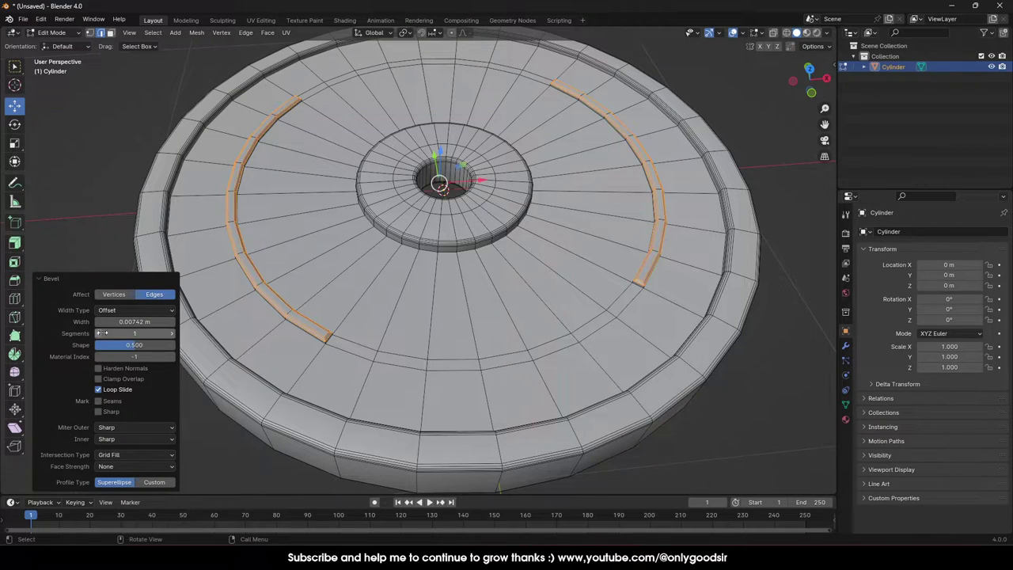
pyautogui.click(170, 333)
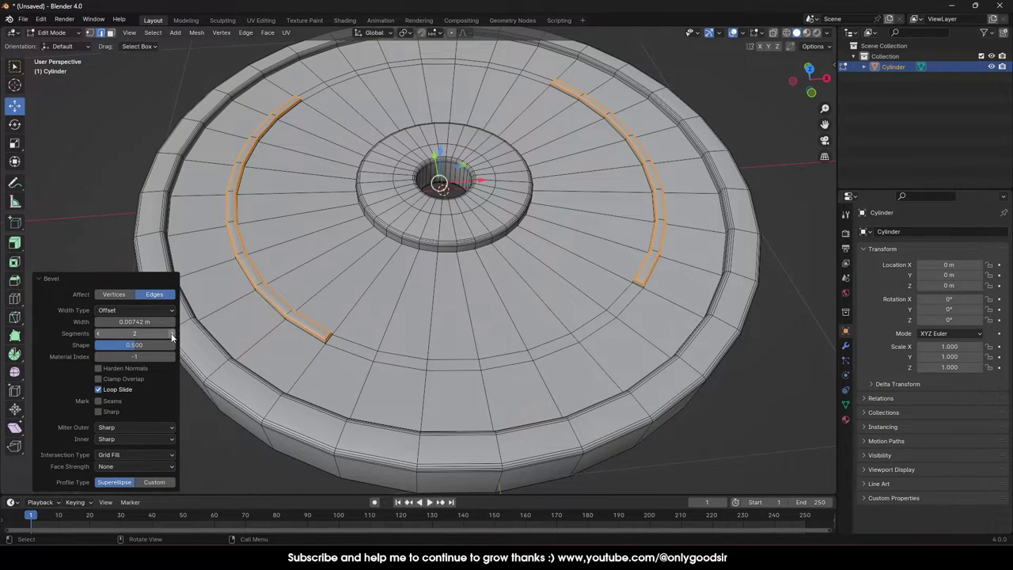
pyautogui.click(170, 334)
pyautogui.moveTo(138, 328)
pyautogui.mouseDown()
pyautogui.moveTo(119, 328)
pyautogui.moveTo(162, 321)
pyautogui.moveTo(149, 321)
pyautogui.mouseUp()
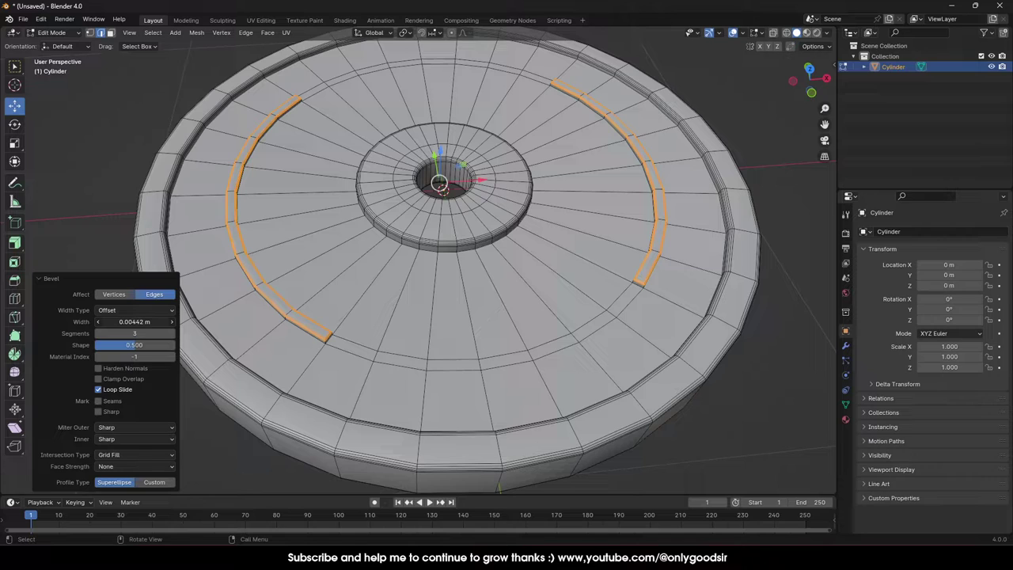
pyautogui.press('Tab')
pyautogui.click(81, 214)
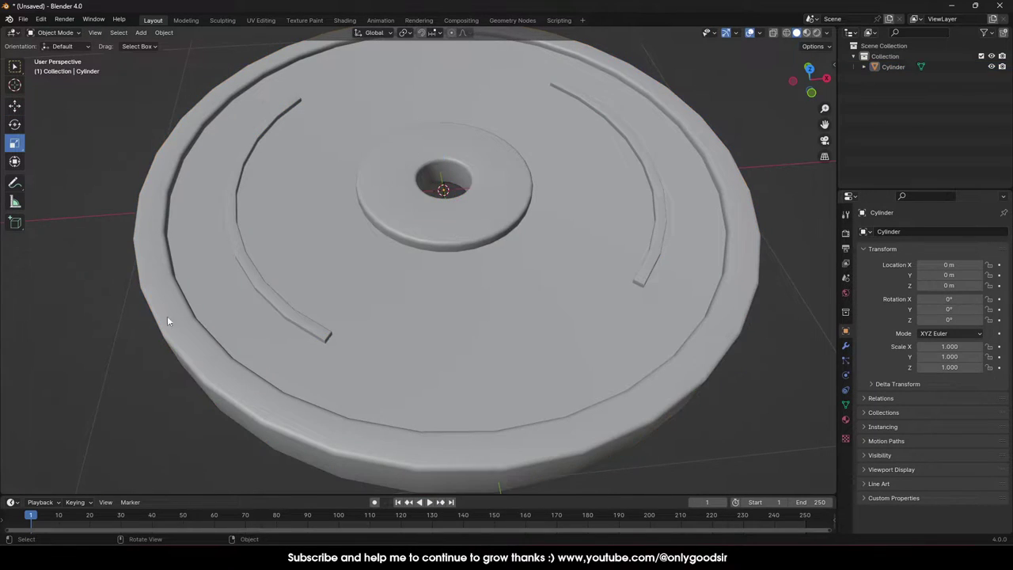
# Examine the disc's top face, hub and raised curved strips from above and from several oblique angles.
pyautogui.scroll(-5, 296, 334)
pyautogui.moveTo(388, 278); pyautogui.dragTo(371, 340, button='middle')
pyautogui.scroll(2, 504, 271)
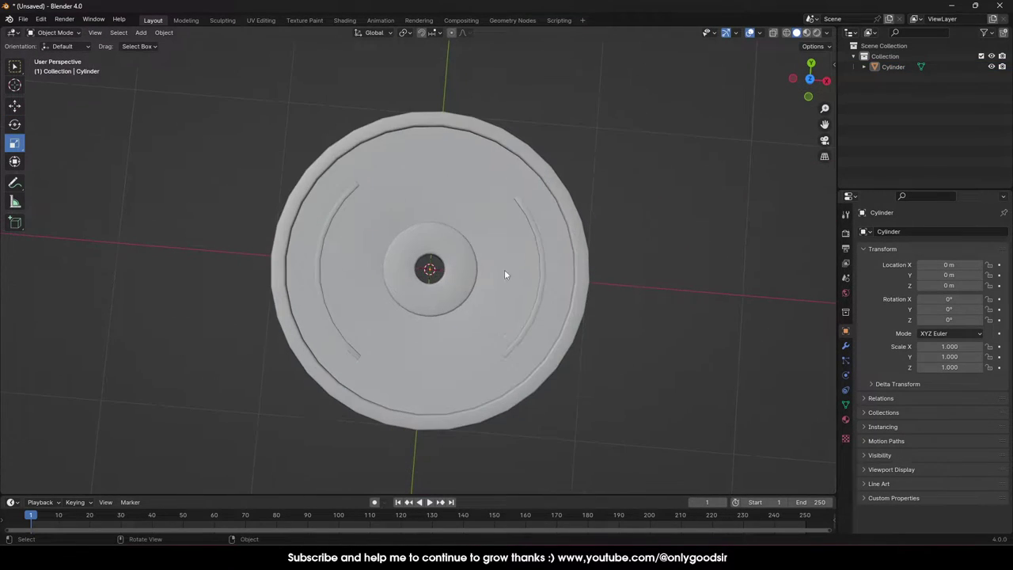
pyautogui.moveTo(411, 277); pyautogui.dragTo(414, 225, button='middle')
pyautogui.scroll(4, 413, 229)
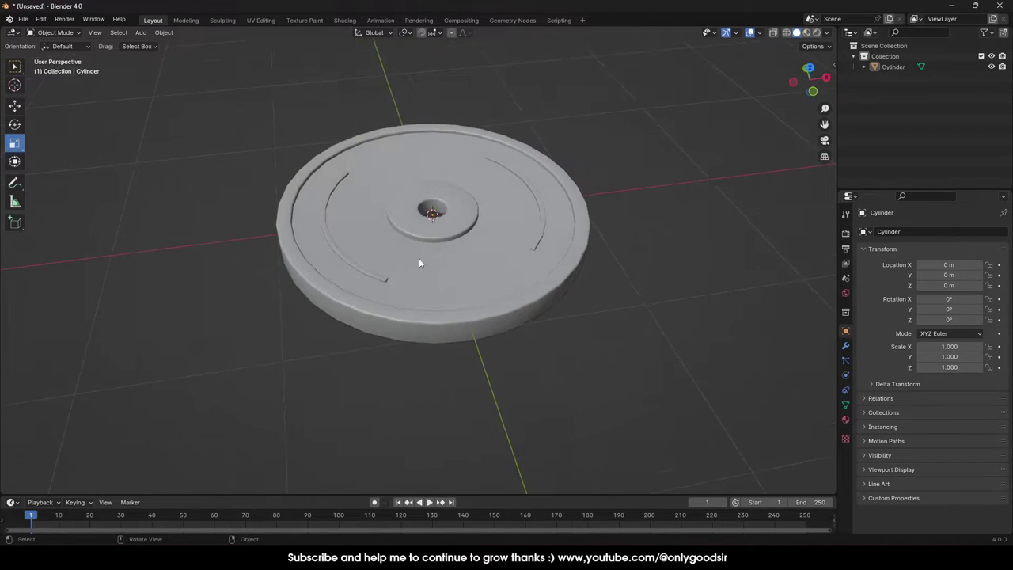
pyautogui.moveTo(497, 221); pyautogui.dragTo(448, 294, button='middle')
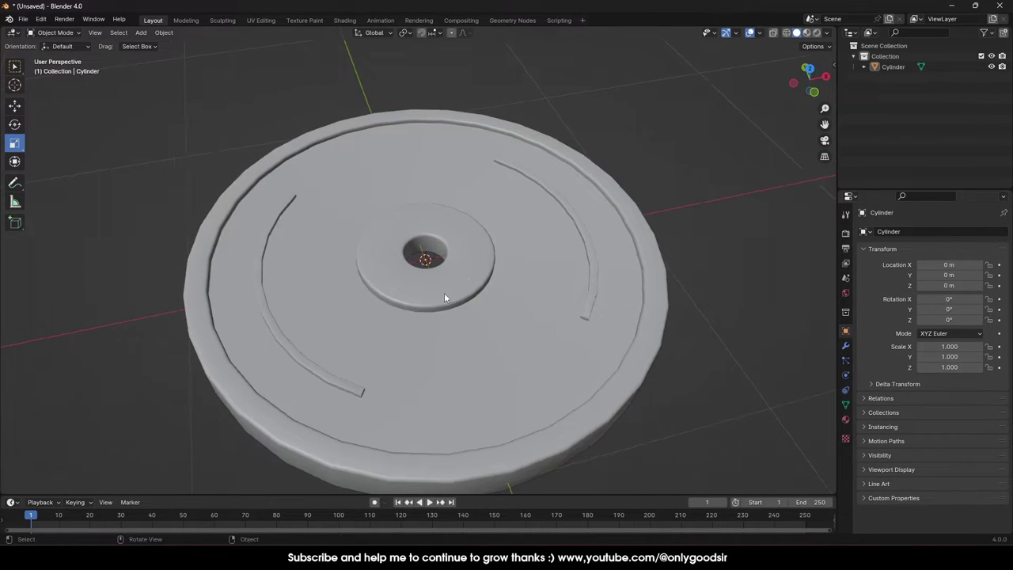
pyautogui.click(448, 293)
pyautogui.scroll(-4, 494, 285)
pyautogui.click(559, 262)
pyautogui.moveTo(543, 261); pyautogui.dragTo(509, 296, button='middle')
pyautogui.scroll(2, 509, 301)
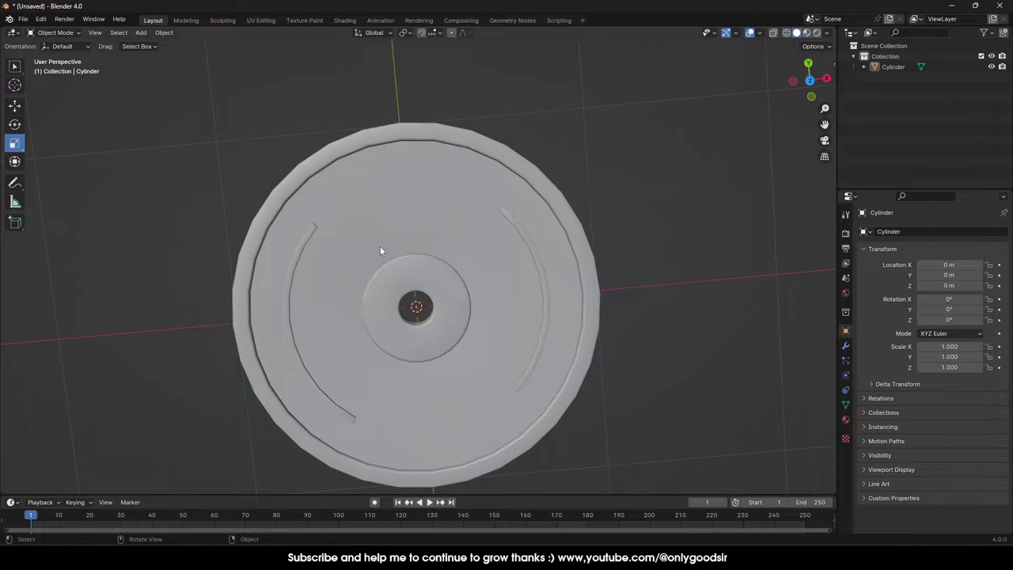
pyautogui.moveTo(308, 263); pyautogui.dragTo(315, 160, button='middle')
# Add a text object at the disc's centre and delete its default content in Edit Mode.
pyautogui.click(141, 33)
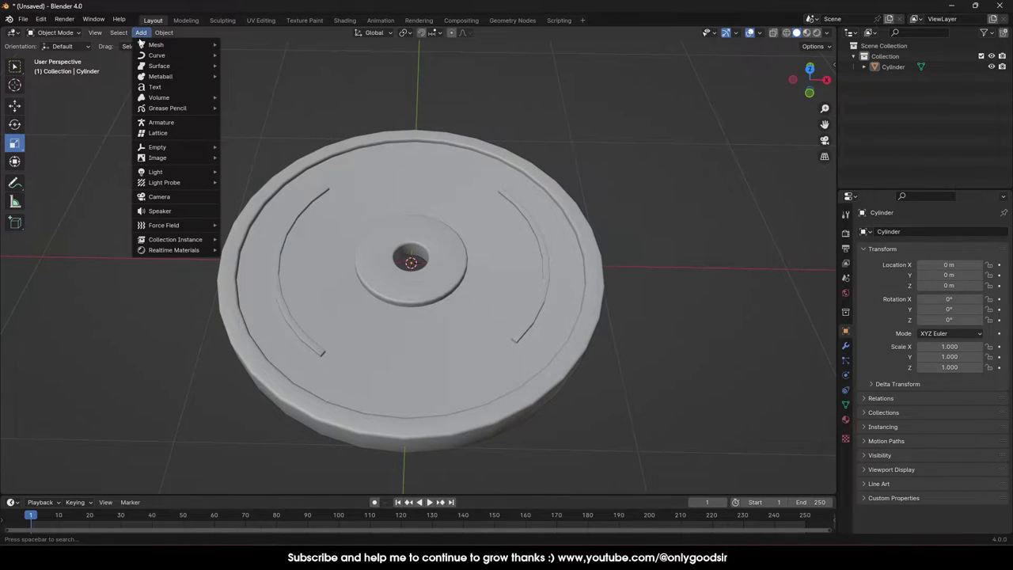
pyautogui.moveTo(163, 47)
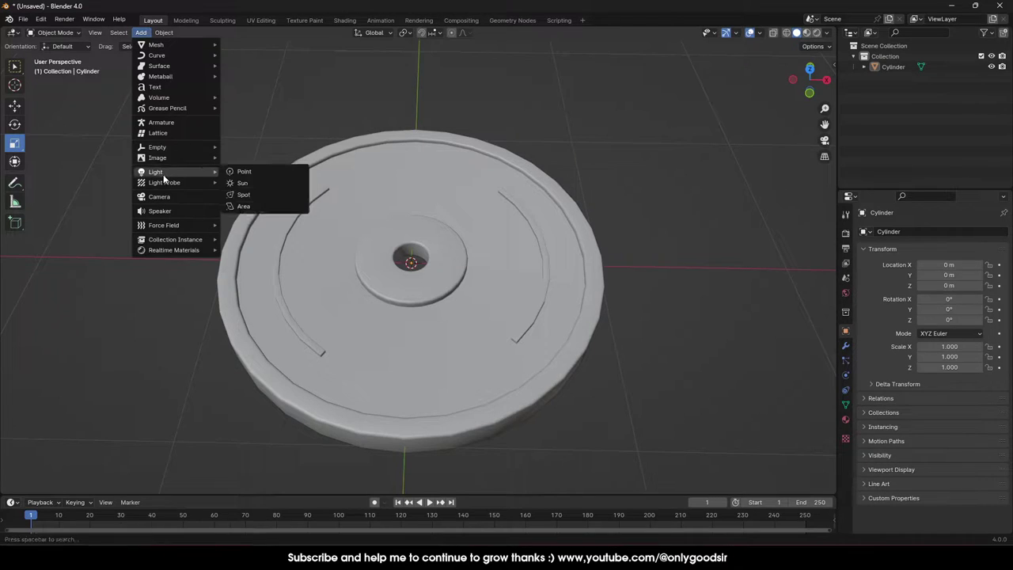
pyautogui.click(175, 89)
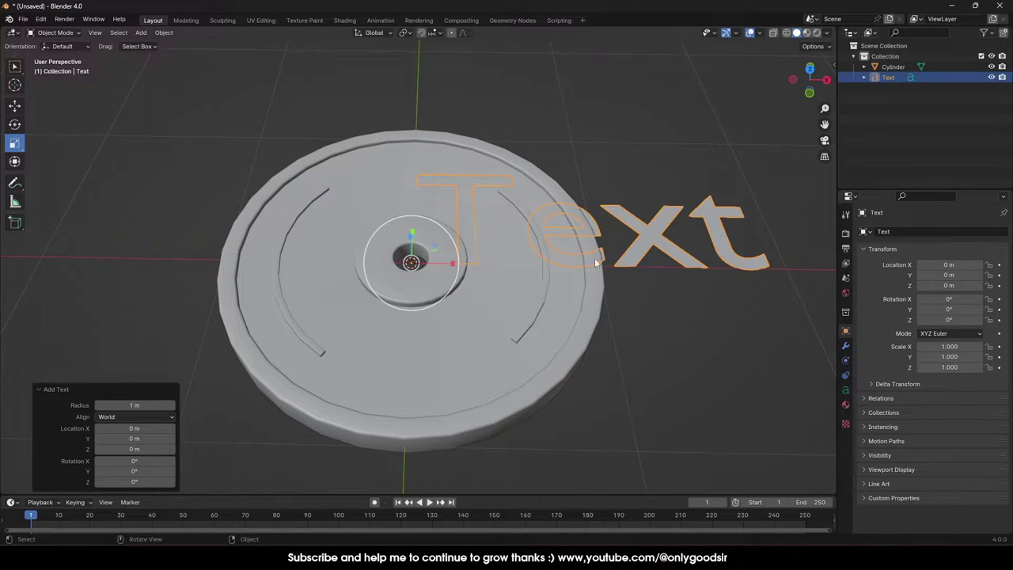
pyautogui.press('Tab')
pyautogui.press('BackSpace')
pyautogui.press('BackSpace')
pyautogui.press('BackSpace')
pyautogui.press('BackSpace')
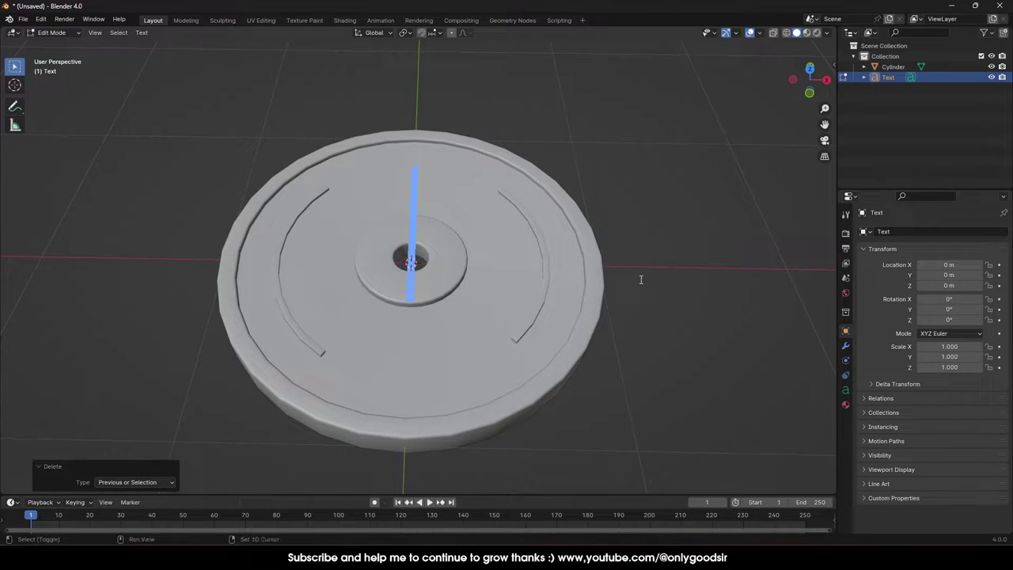
# Enter 50KG in capitals as the text's content and return to Object Mode.
pyautogui.write('20')
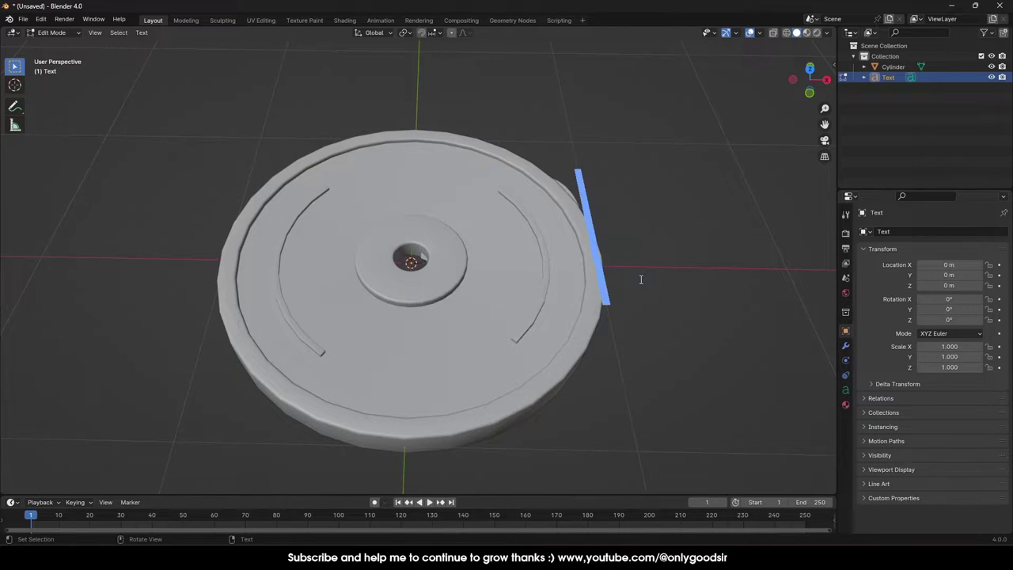
pyautogui.write('K')
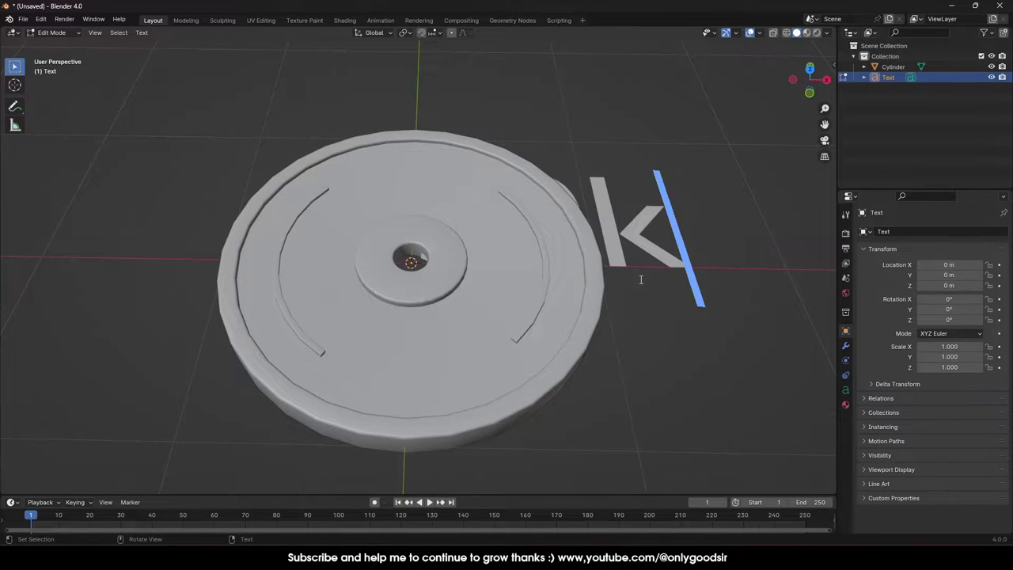
pyautogui.write('G')
pyautogui.press('BackSpace')
pyautogui.press('BackSpace')
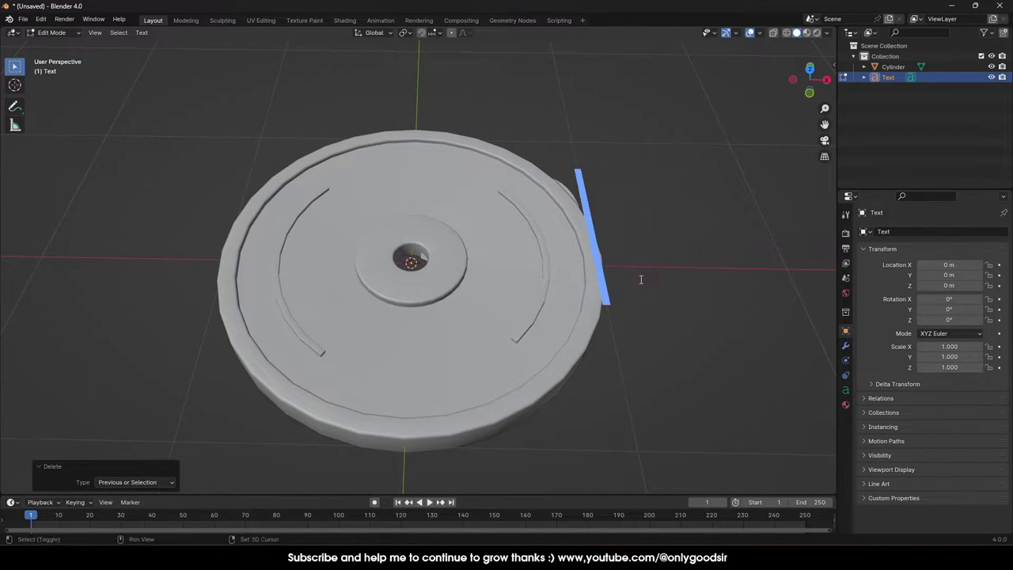
pyautogui.write('KG')
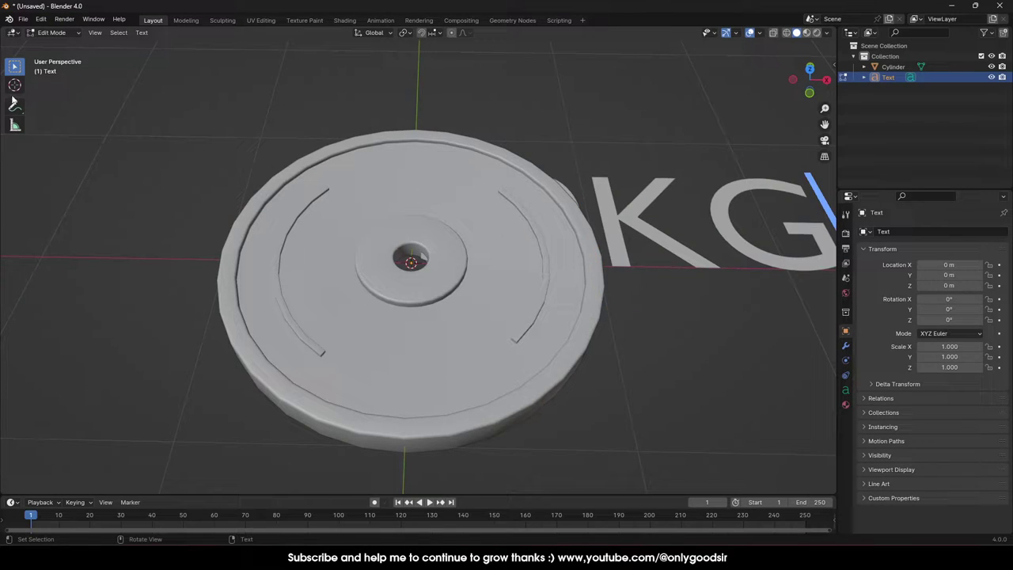
pyautogui.press('Tab')
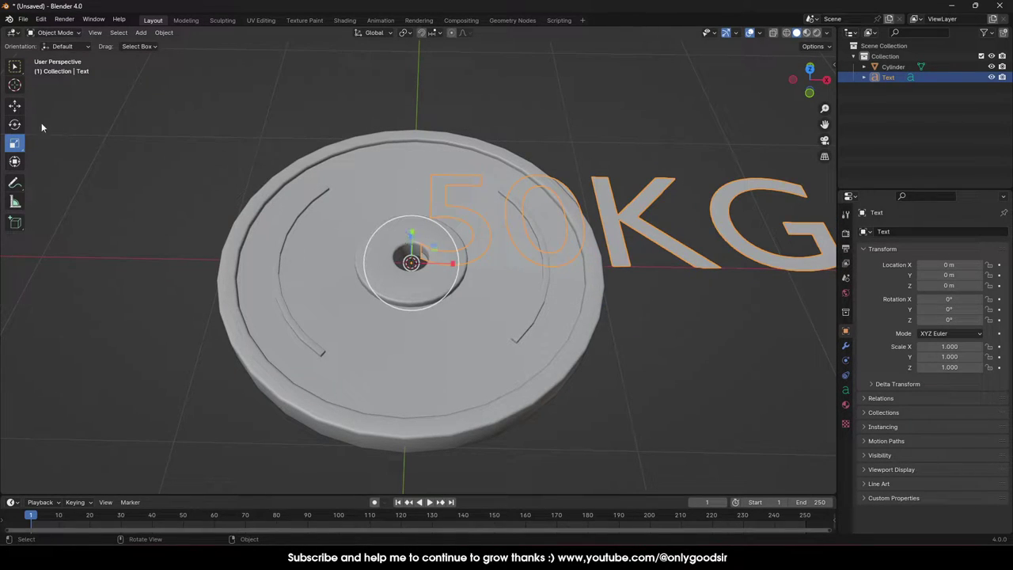
# Move the 50KG text up about 0.264 m along Z and about -1.068 m along X.
pyautogui.click(14, 105)
pyautogui.moveTo(409, 233); pyautogui.dragTo(407, 194)
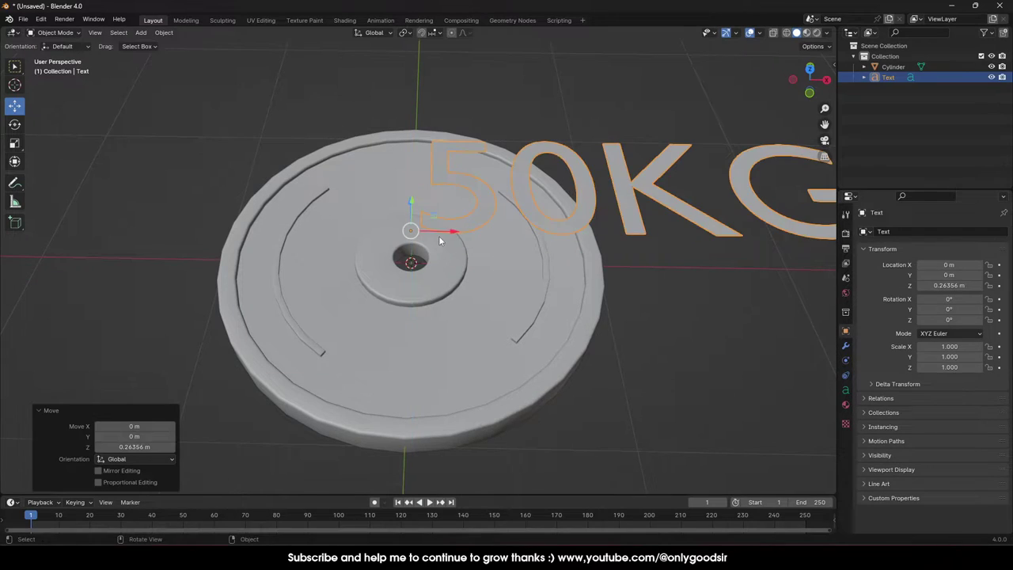
pyautogui.moveTo(447, 232); pyautogui.dragTo(238, 216)
pyautogui.moveTo(237, 216); pyautogui.dragTo(349, 238, button='middle')
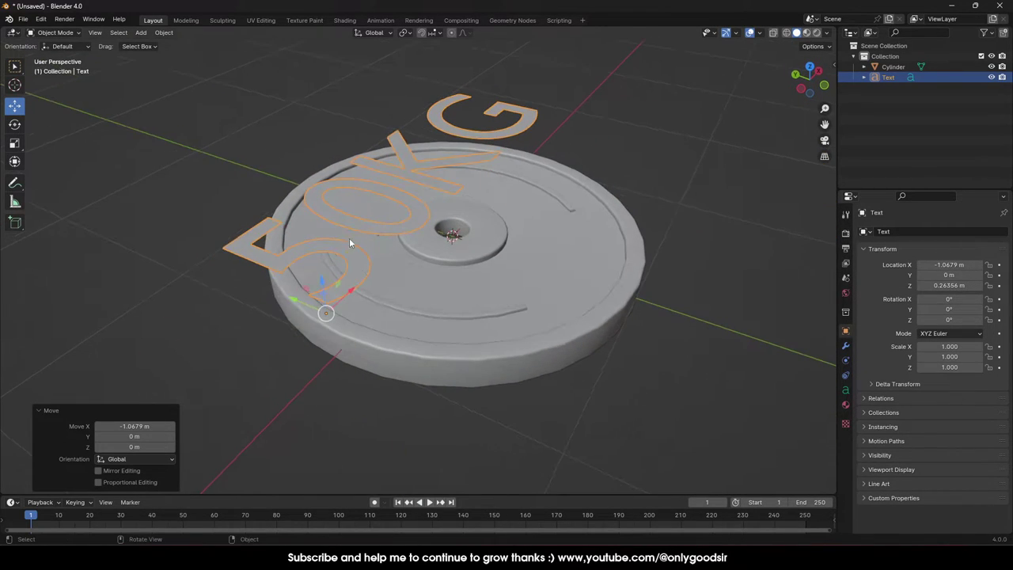
# Scale the text to about 0.251 and, in top view, move it about 0.747 m in X and -0.592 m in Y.
pyautogui.press('s')
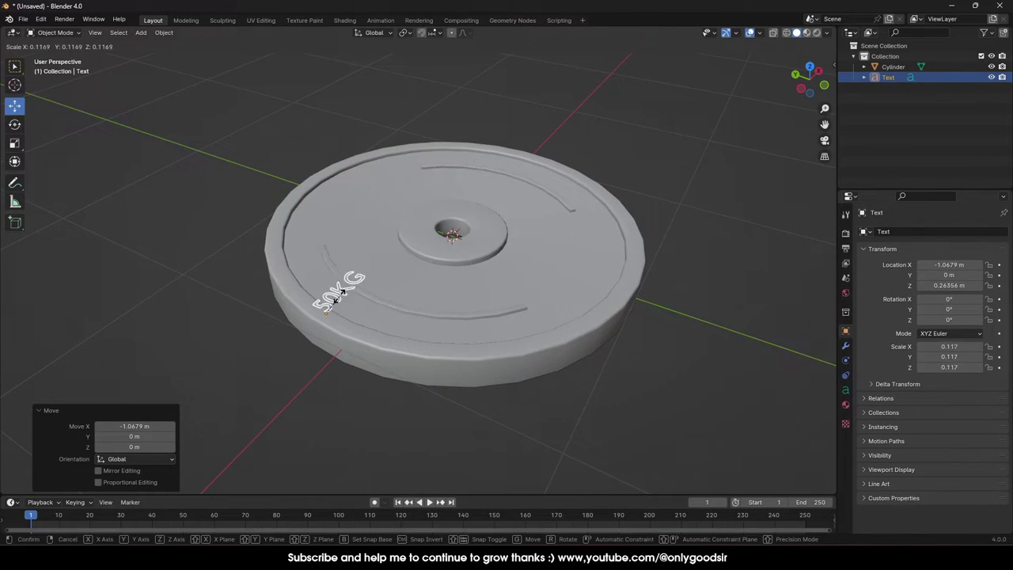
pyautogui.click(369, 303)
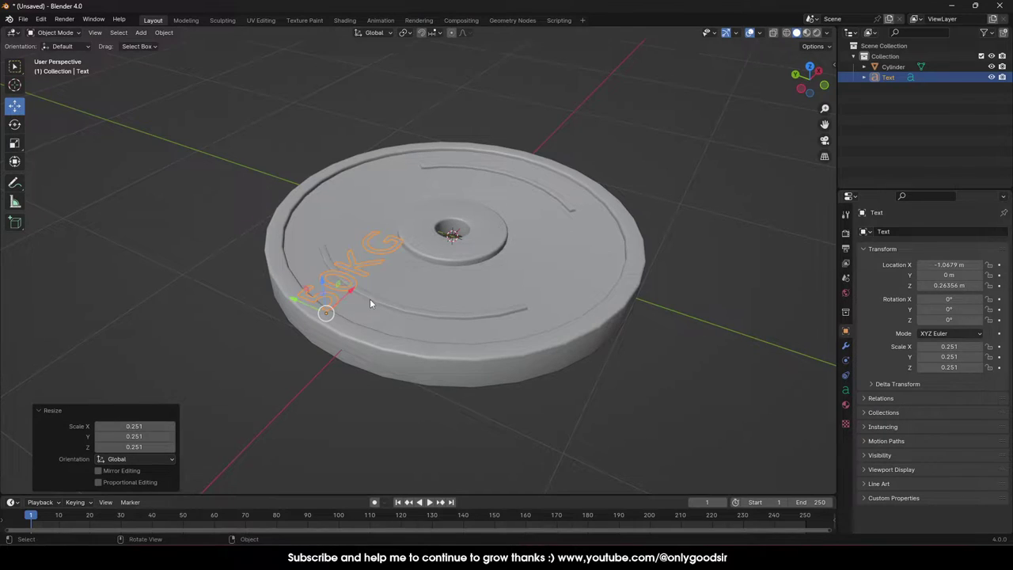
pyautogui.click(810, 67)
pyautogui.moveTo(246, 299); pyautogui.dragTo(370, 398)
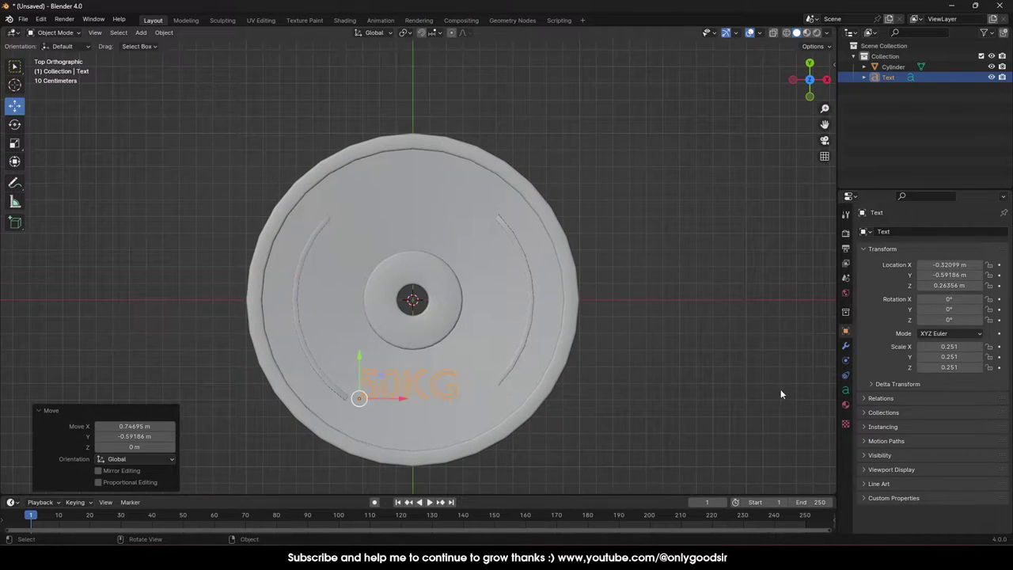
# Set the text's paragraph alignment to Center horizontally and Middle vertically.
pyautogui.click(846, 392)
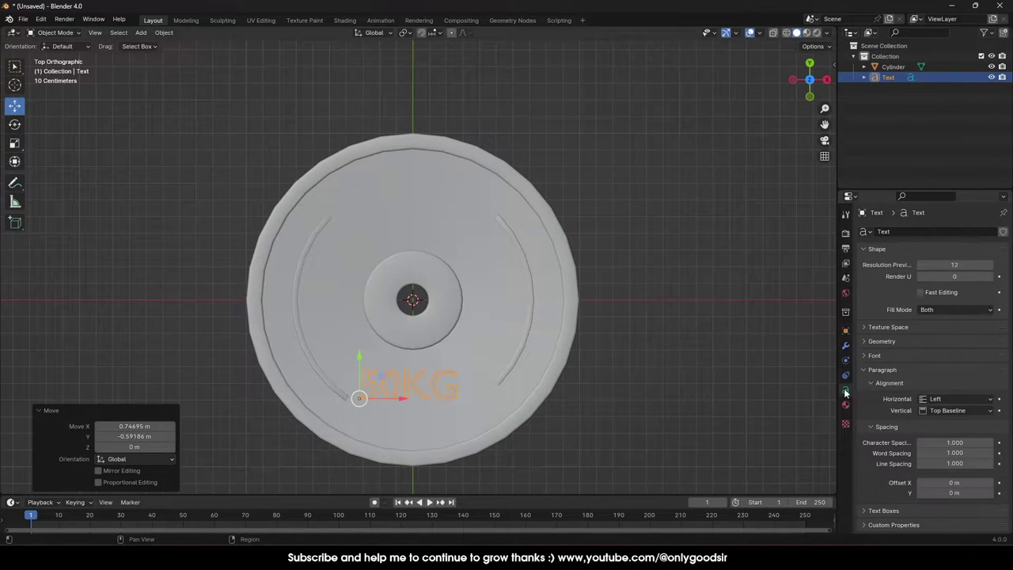
pyautogui.click(957, 400)
pyautogui.click(946, 424)
pyautogui.click(950, 412)
pyautogui.click(944, 448)
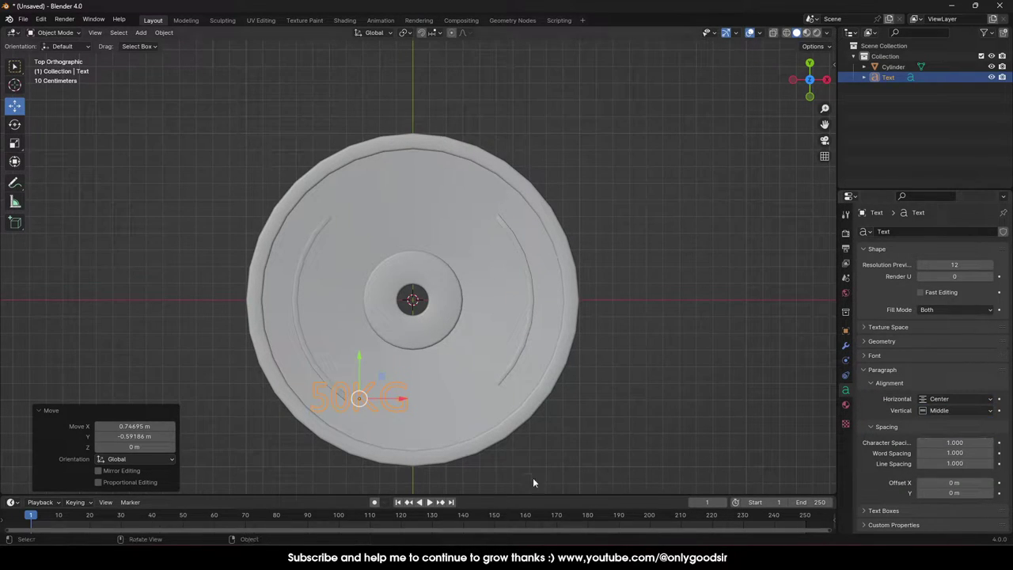
# Move the text about 0.32 m in X and 1.12 m in Y, centring it on the Y axis between hub and rim.
pyautogui.press('g')
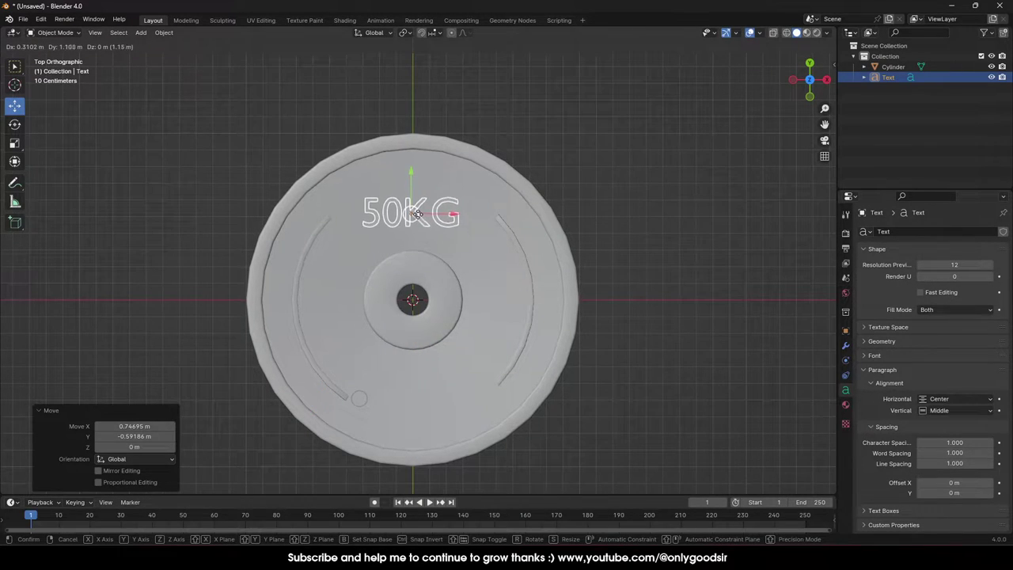
pyautogui.click(418, 212)
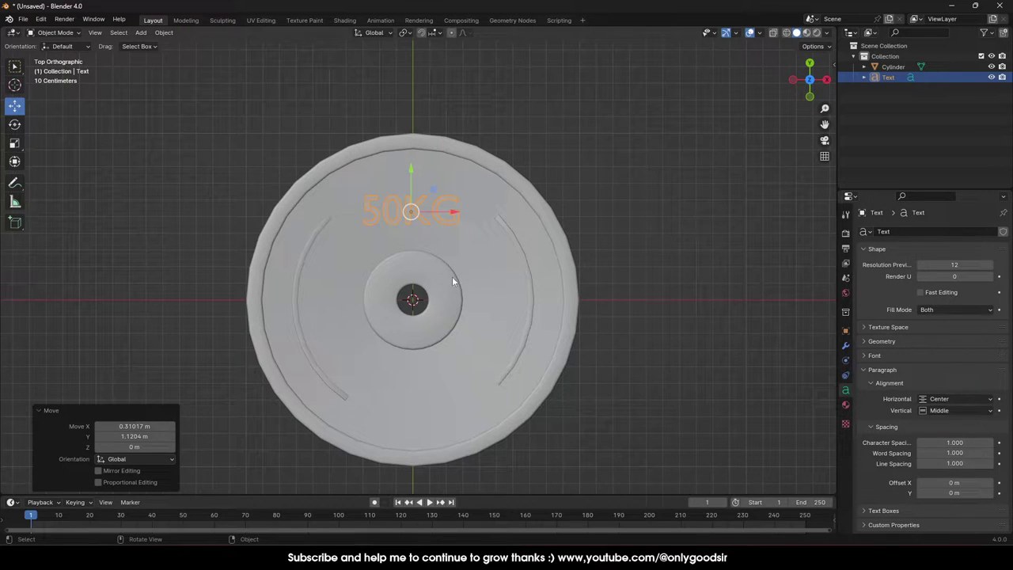
pyautogui.press('g')
pyautogui.click(413, 213)
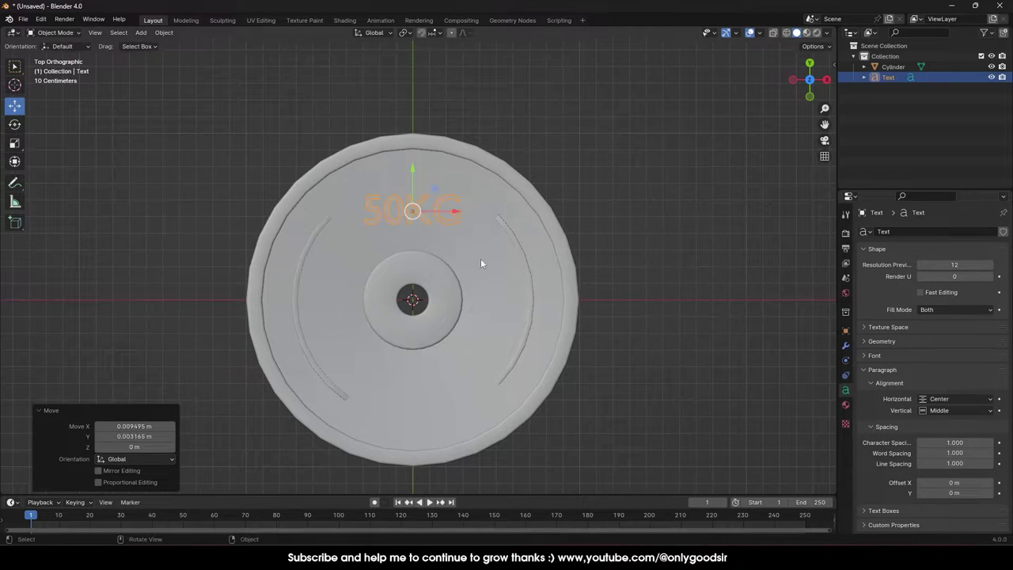
# Lower the text about 0.273 m along Z into the disc, and raise it back by about 0.034 m.
pyautogui.moveTo(480, 258); pyautogui.dragTo(507, 225, button='middle')
pyautogui.press('g')
pyautogui.press('z')
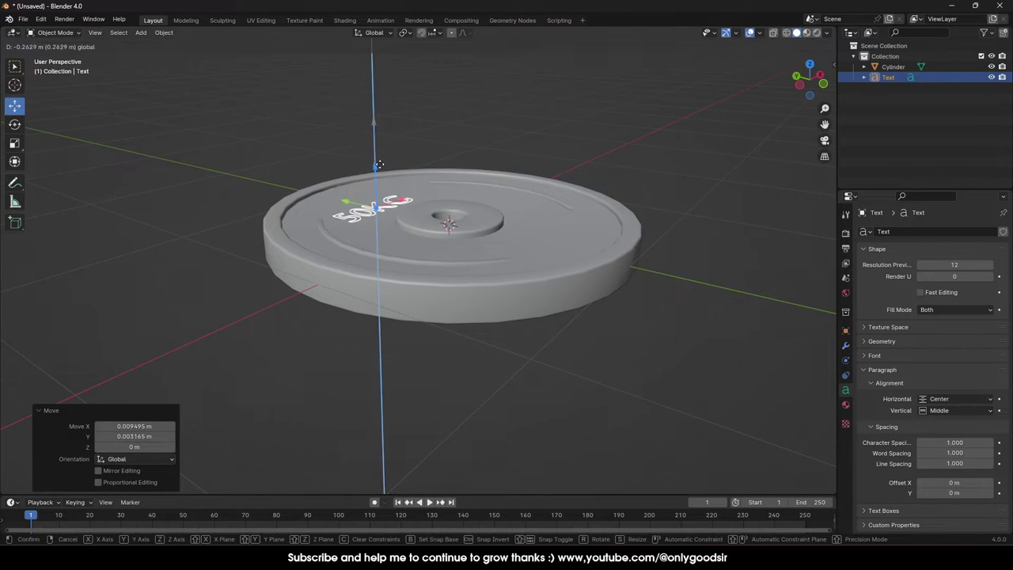
pyautogui.click(395, 170)
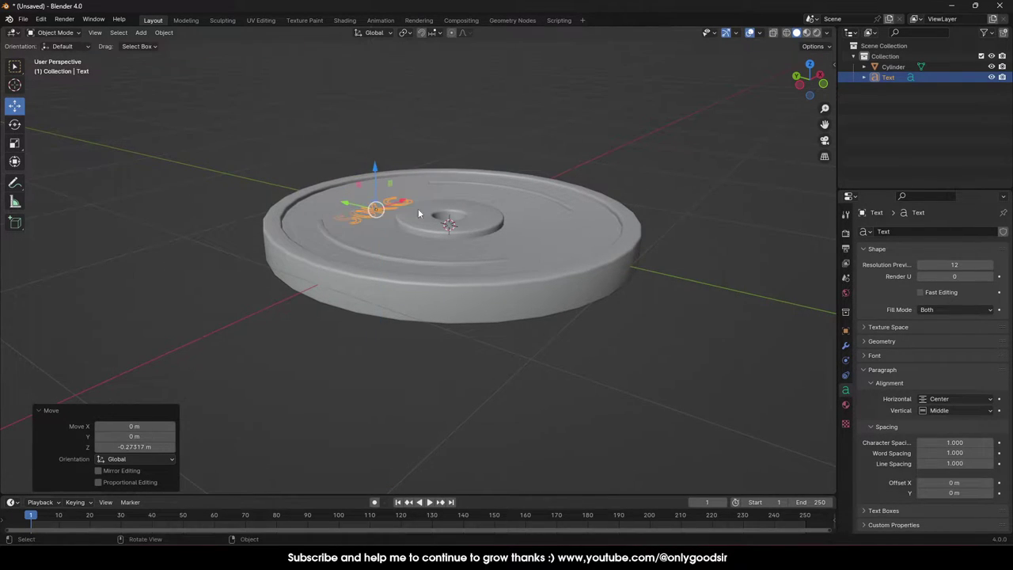
pyautogui.moveTo(418, 208); pyautogui.dragTo(440, 225, button='middle')
pyautogui.press('g')
pyautogui.press('z')
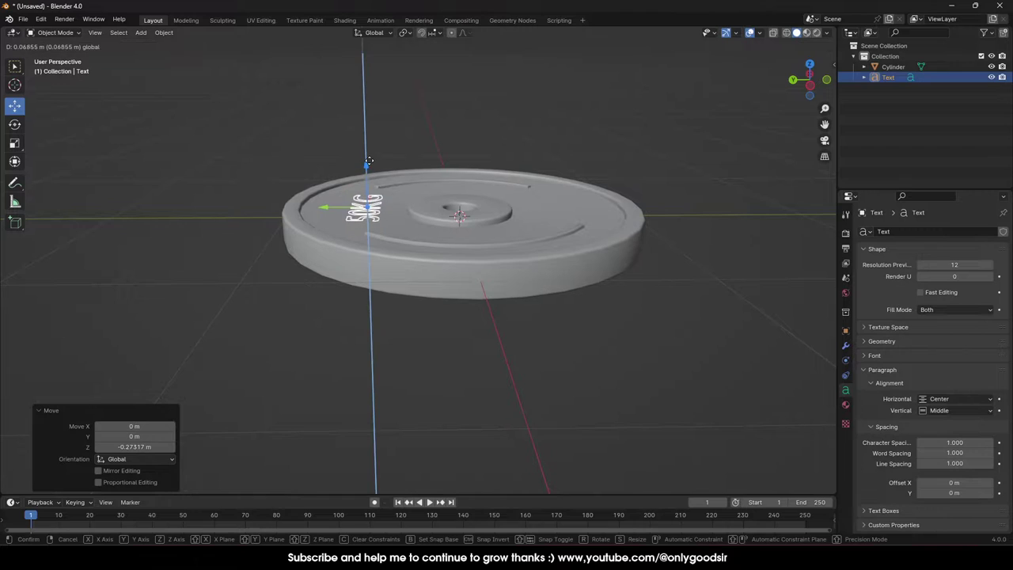
pyautogui.click(368, 162)
# Using a wireframe left view, raise the text about 0.035 m along Z to the disc's recessed face, and restore solid shading.
pyautogui.click(808, 86)
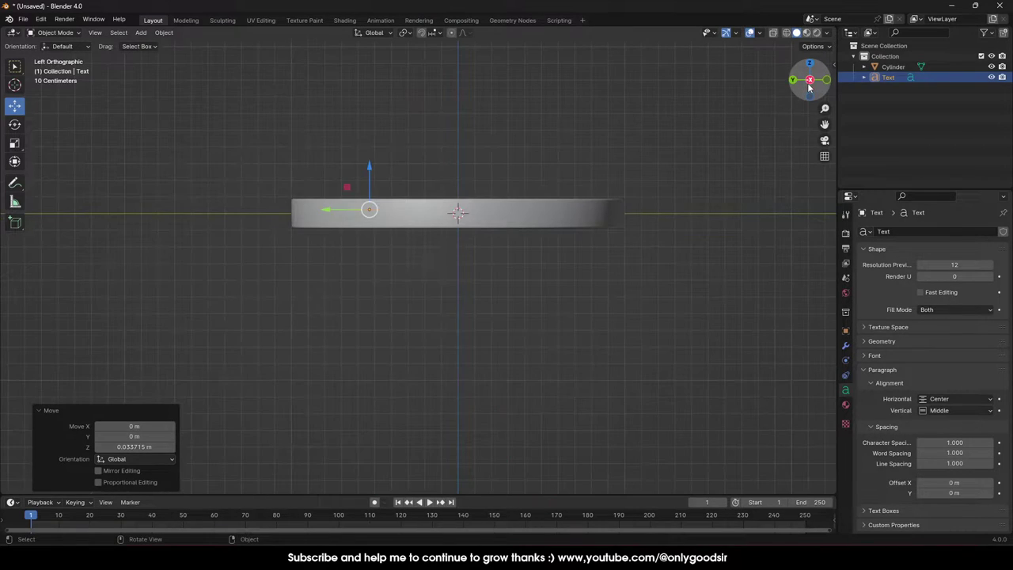
pyautogui.click(786, 33)
pyautogui.scroll(3, 379, 308)
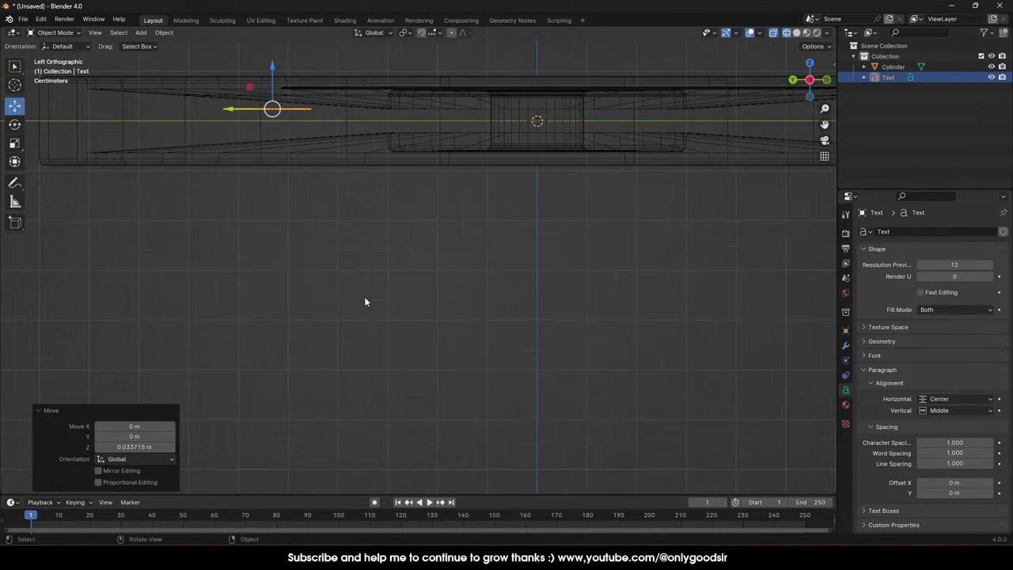
pyautogui.keyDown('shift'); pyautogui.moveTo(279, 169); pyautogui.dragTo(350, 283, button='middle'); pyautogui.keyUp('shift')
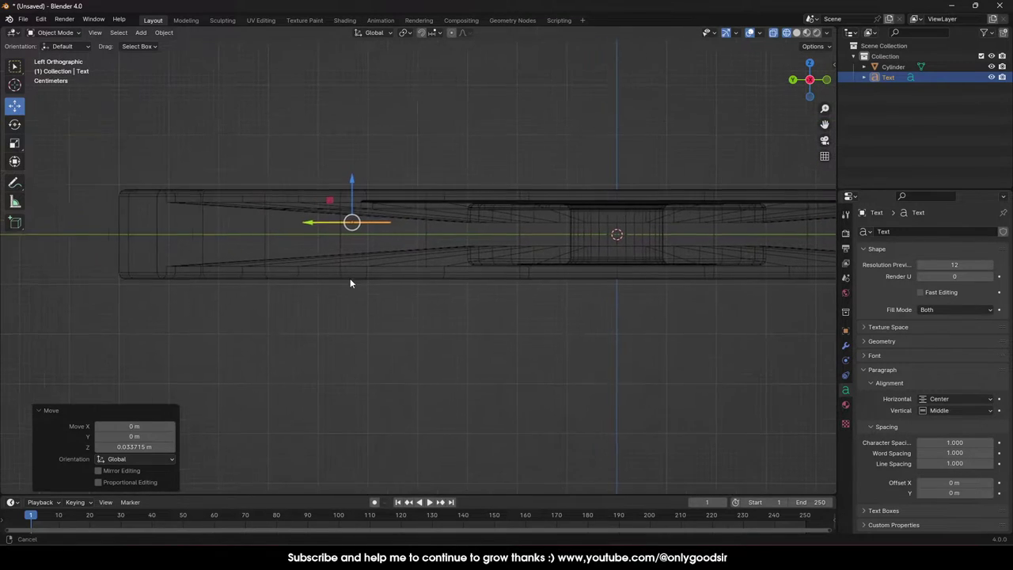
pyautogui.press('g')
pyautogui.press('z')
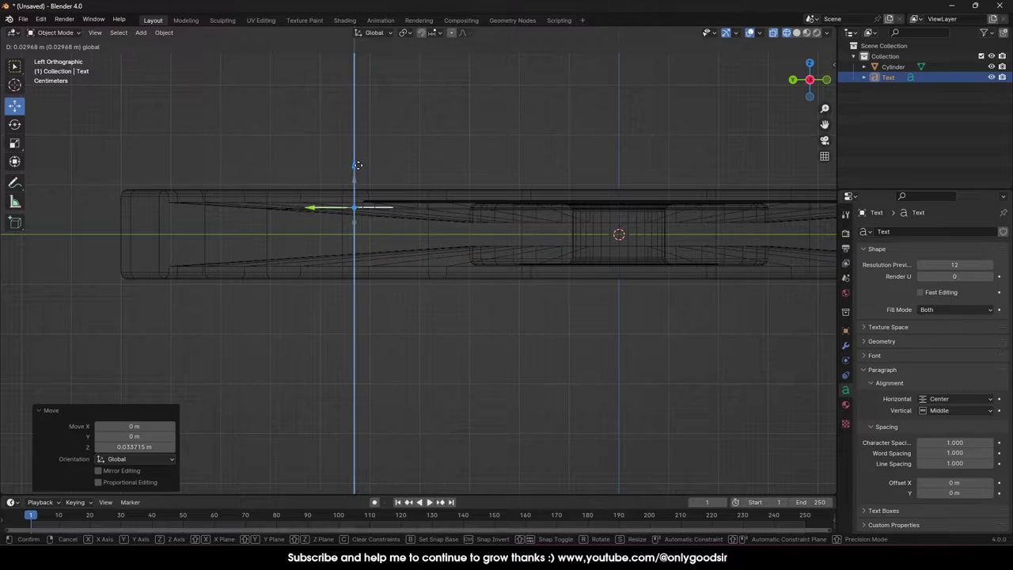
pyautogui.click(358, 168)
pyautogui.moveTo(357, 167); pyautogui.dragTo(641, 91, button='middle')
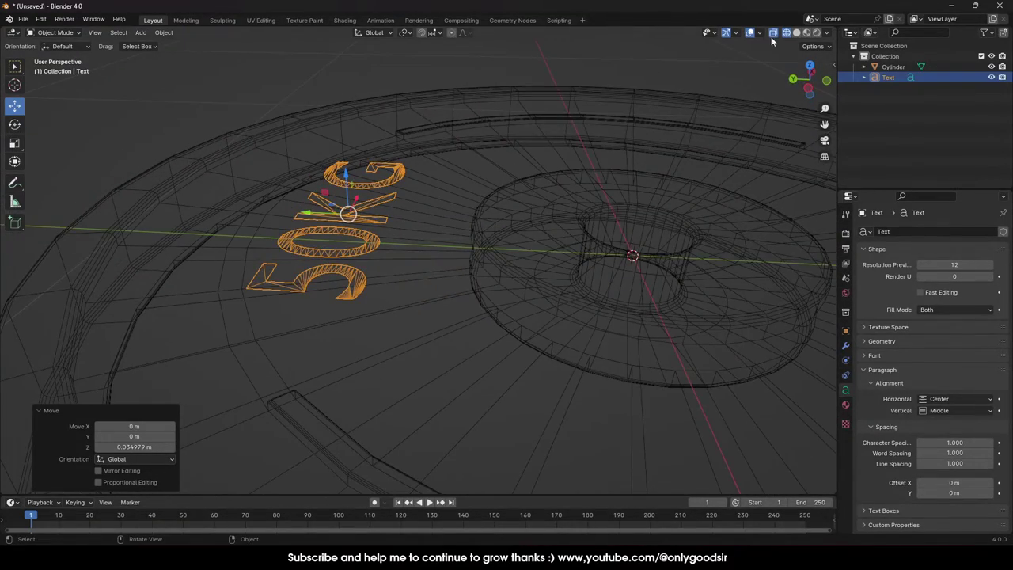
pyautogui.click(798, 33)
pyautogui.moveTo(622, 198); pyautogui.dragTo(558, 207, button='middle')
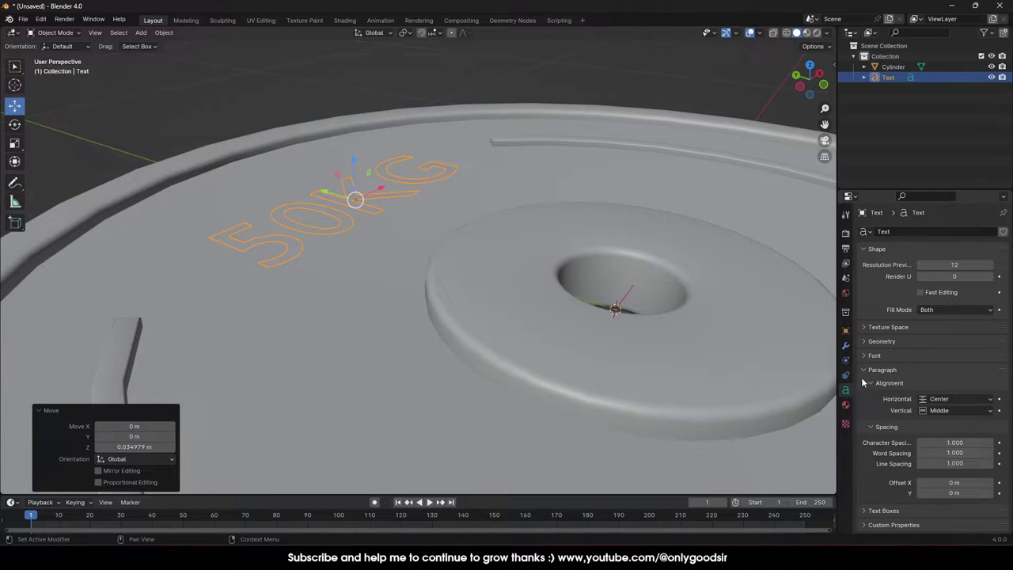
# Set the text's extrusion to 0.1 m and lower the text about 0.015 m along Z.
pyautogui.click(863, 341)
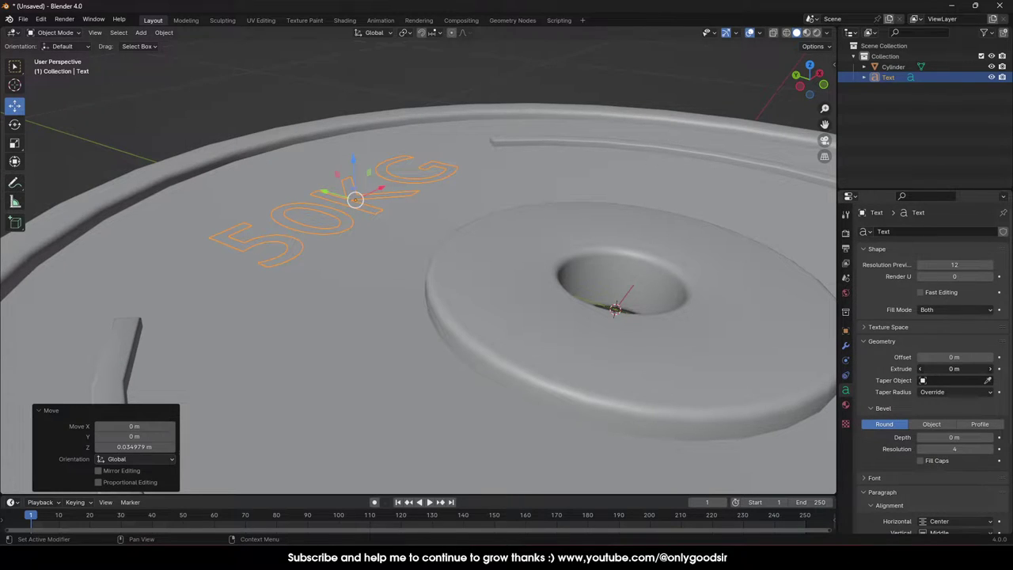
pyautogui.moveTo(954, 369); pyautogui.dragTo(996, 369)
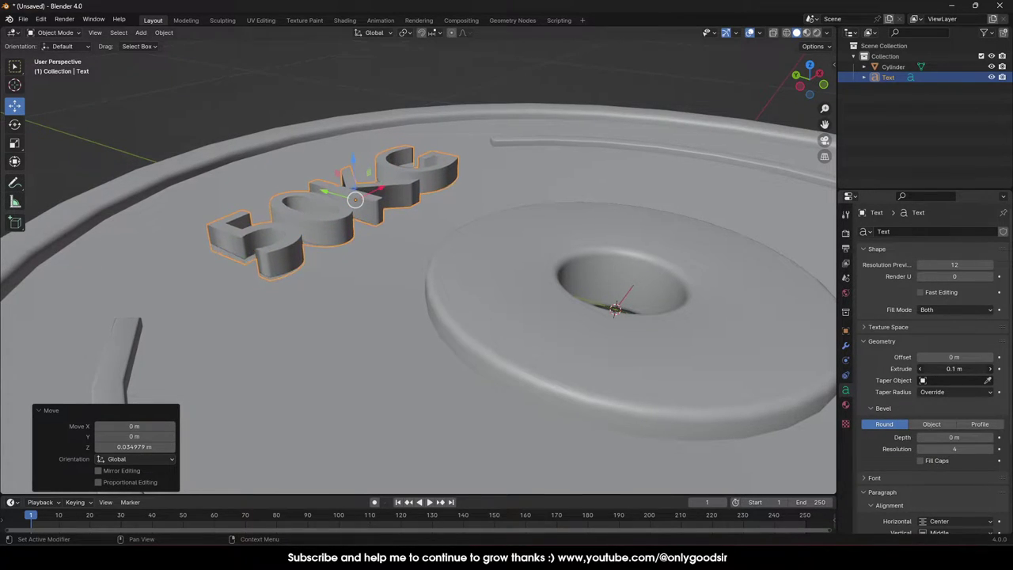
pyautogui.moveTo(355, 162); pyautogui.dragTo(354, 173)
# Set the text's round bevel depth to about 0.011 m and raise the text about 0.0056 m along Z.
pyautogui.click(954, 437)
pyautogui.write('0.03')
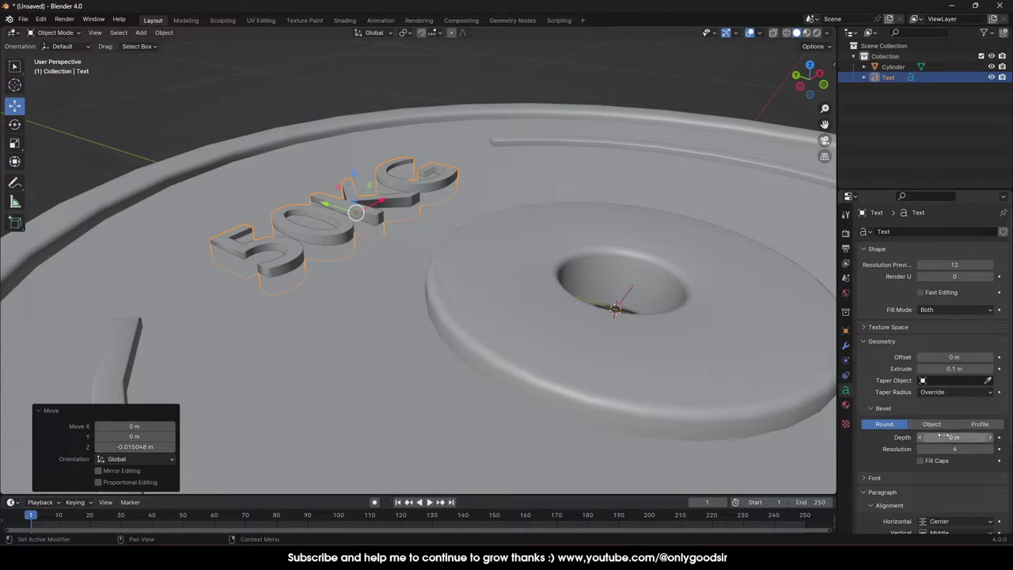
pyautogui.press('Return')
pyautogui.moveTo(954, 437); pyautogui.dragTo(933, 437)
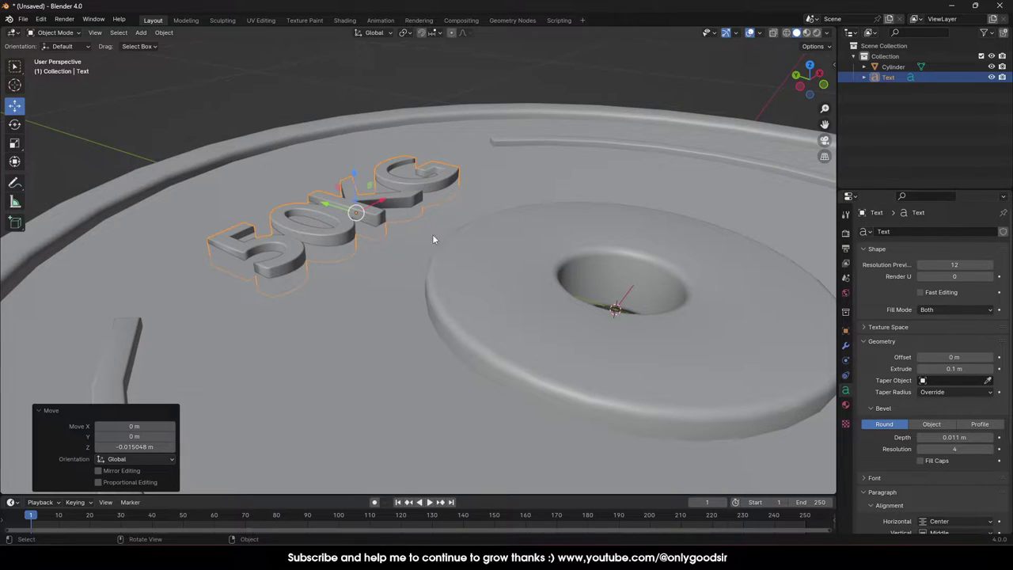
pyautogui.moveTo(355, 175); pyautogui.dragTo(355, 173)
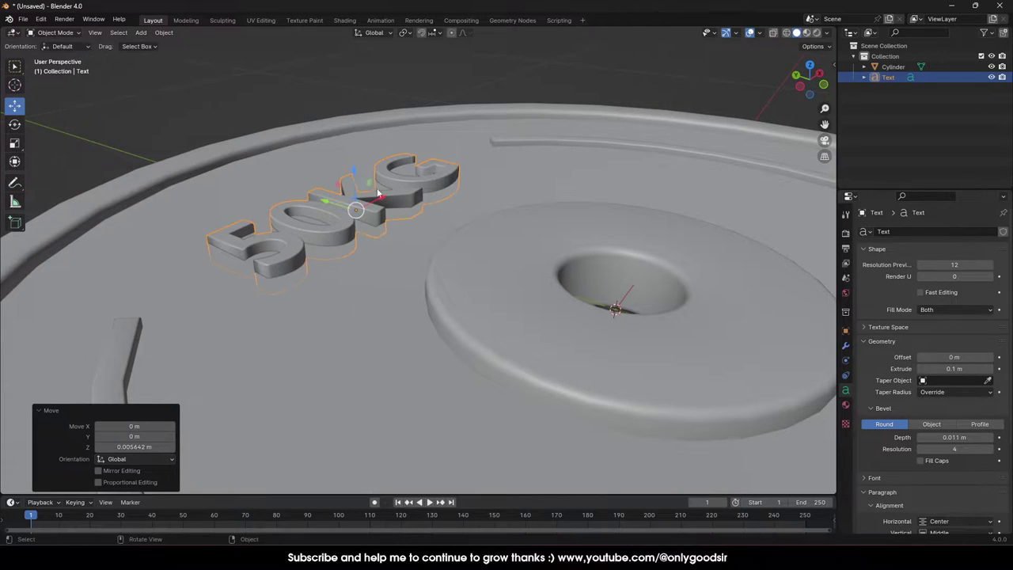
pyautogui.moveTo(528, 192); pyautogui.dragTo(576, 173, button='middle')
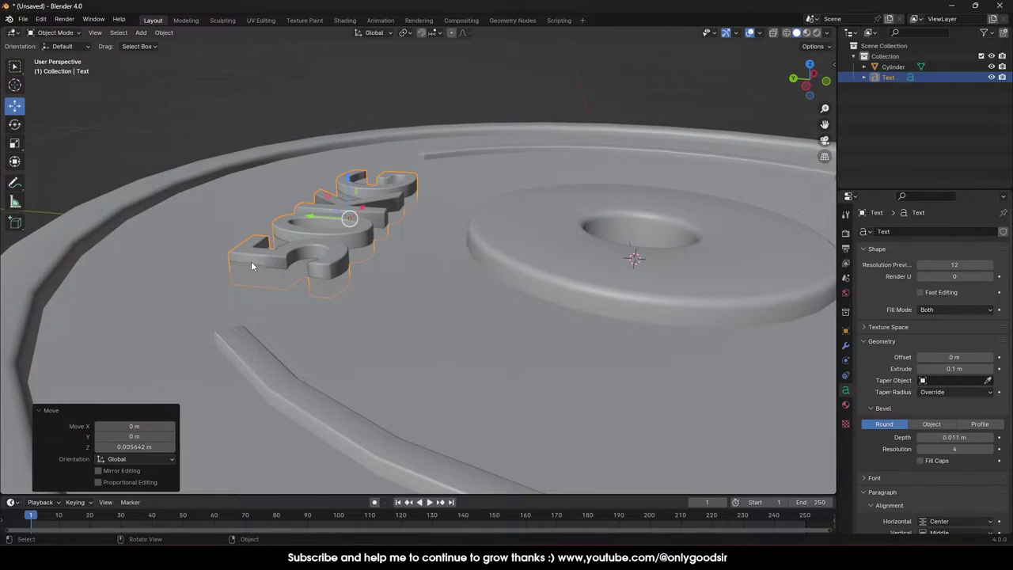
# Examine the transform values and dimensions of the text and the disc, and view the disc from the left.
pyautogui.click(833, 65)
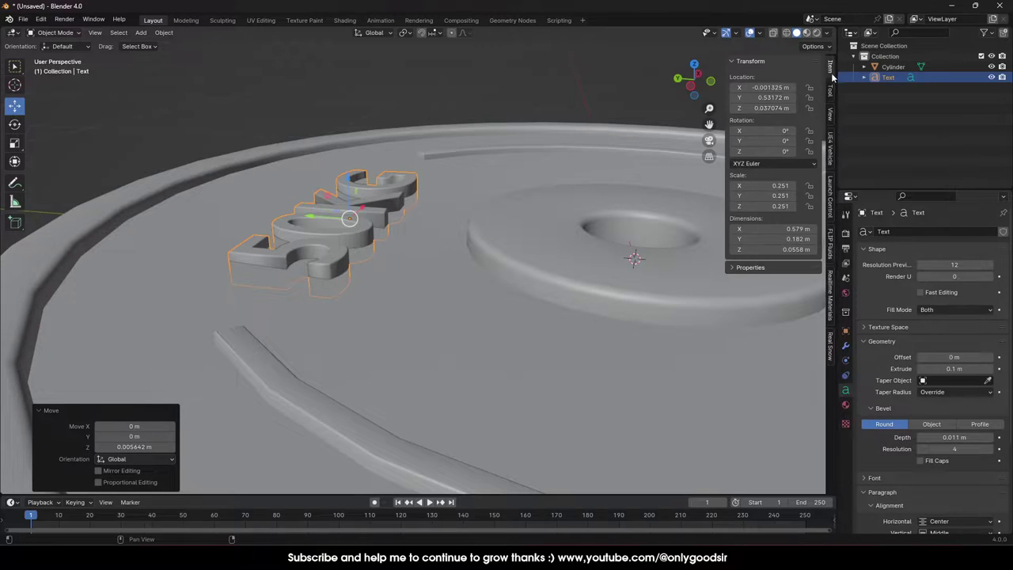
pyautogui.click(555, 263)
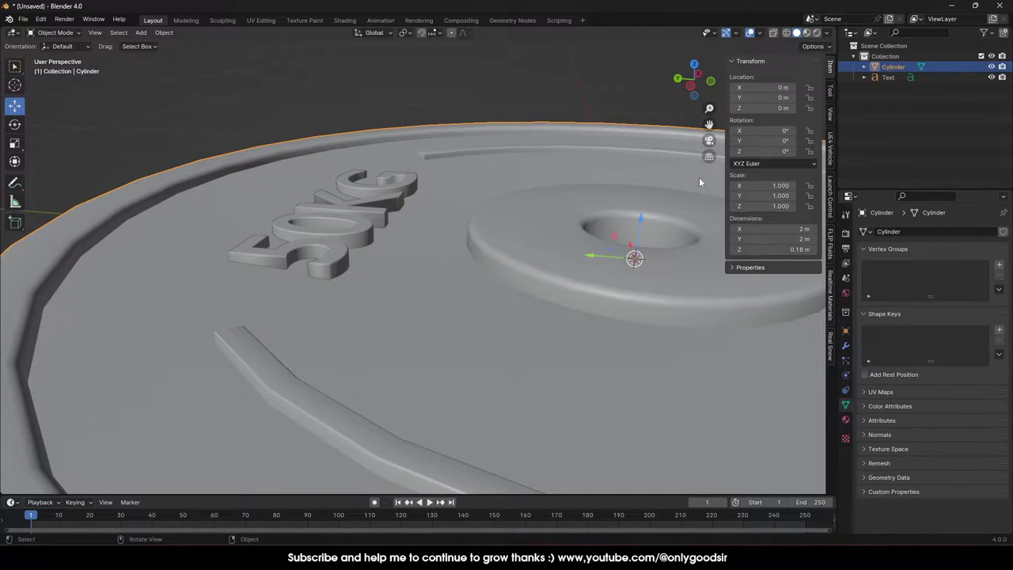
pyautogui.scroll(-3, 535, 267)
pyautogui.click(470, 75)
pyautogui.moveTo(390, 144); pyautogui.dragTo(440, 141, button='middle')
pyautogui.click(693, 83)
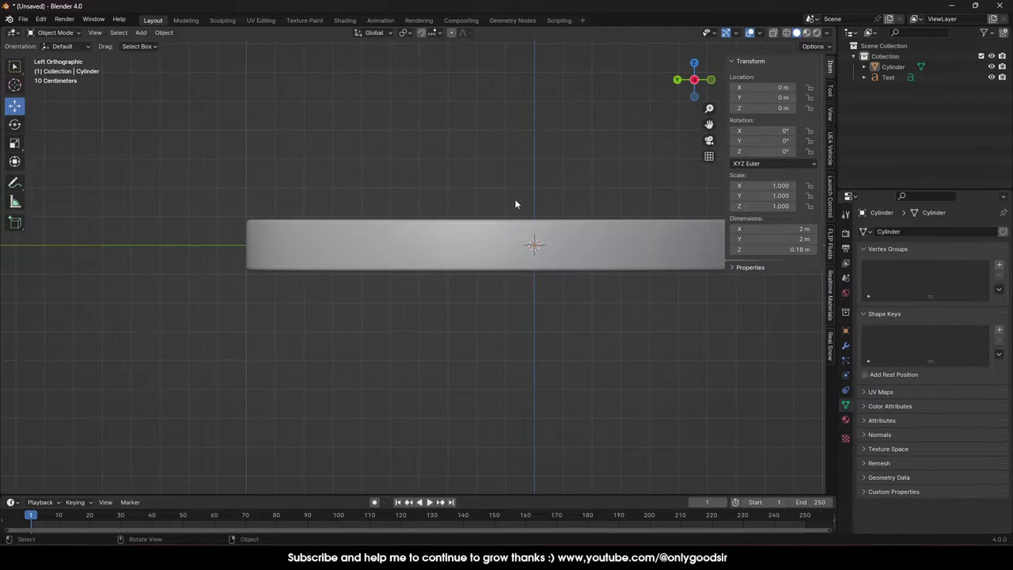
pyautogui.moveTo(516, 204); pyautogui.dragTo(446, 261, button='middle')
# Rotate the text about 2.24° around X, and reset its X rotation to 0°.
pyautogui.click(392, 229)
pyautogui.click(14, 124)
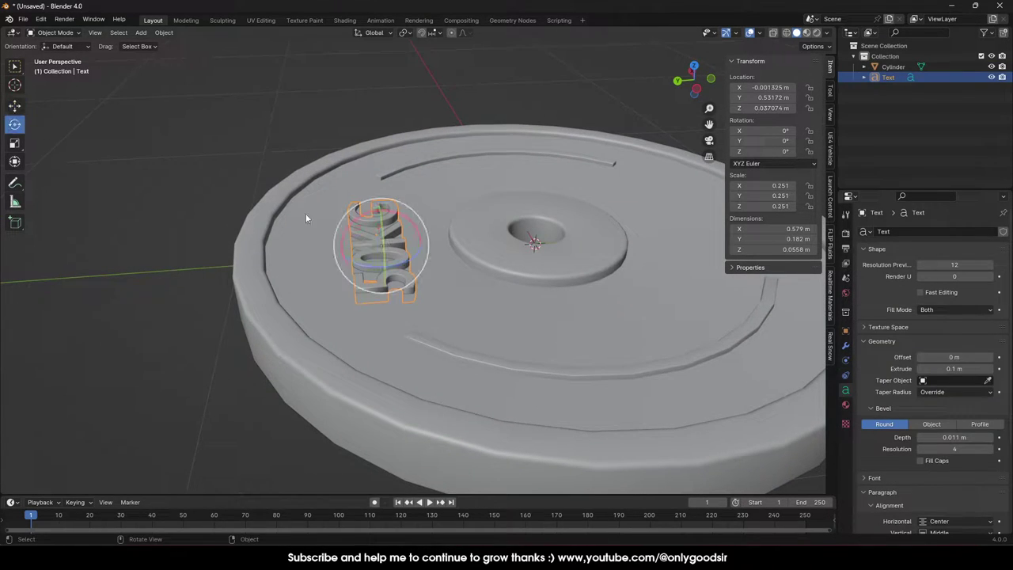
pyautogui.moveTo(399, 213); pyautogui.dragTo(402, 215)
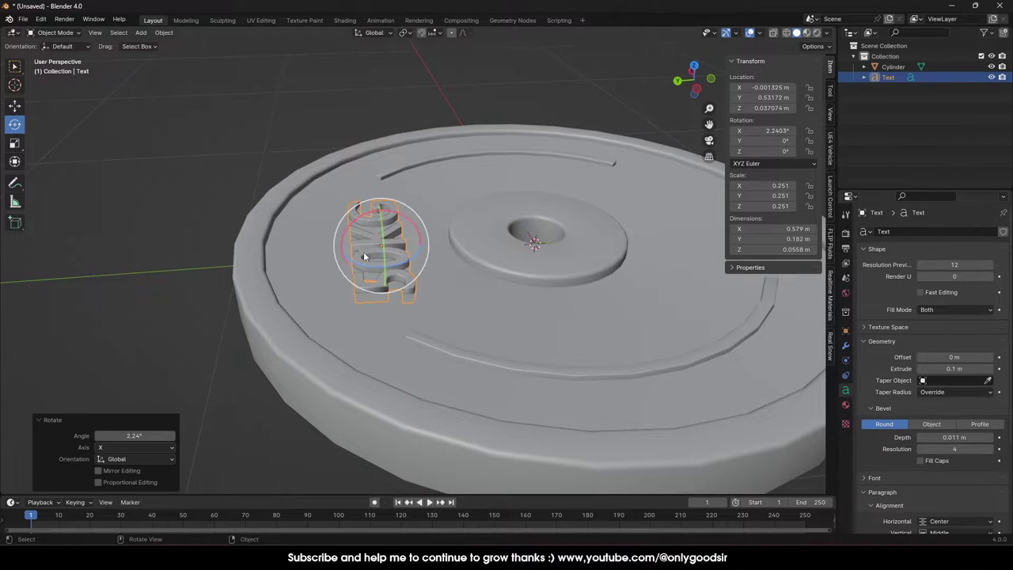
pyautogui.doubleClick(781, 131)
pyautogui.write('0')
pyautogui.press('Return')
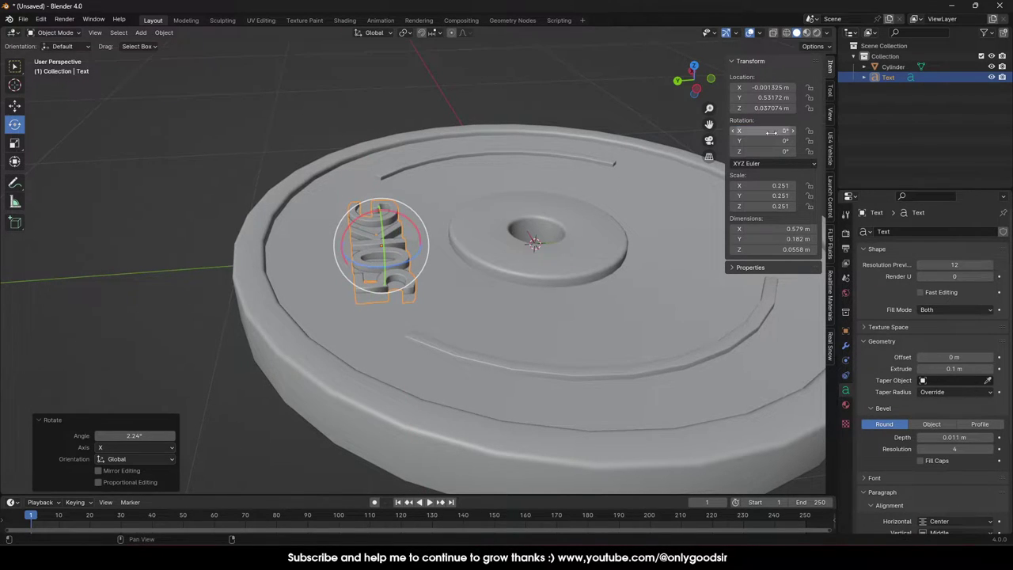
# Scale the 50KG text uniformly by about 0.705.
pyautogui.moveTo(332, 305); pyautogui.dragTo(326, 274, button='middle')
pyautogui.click(540, 238)
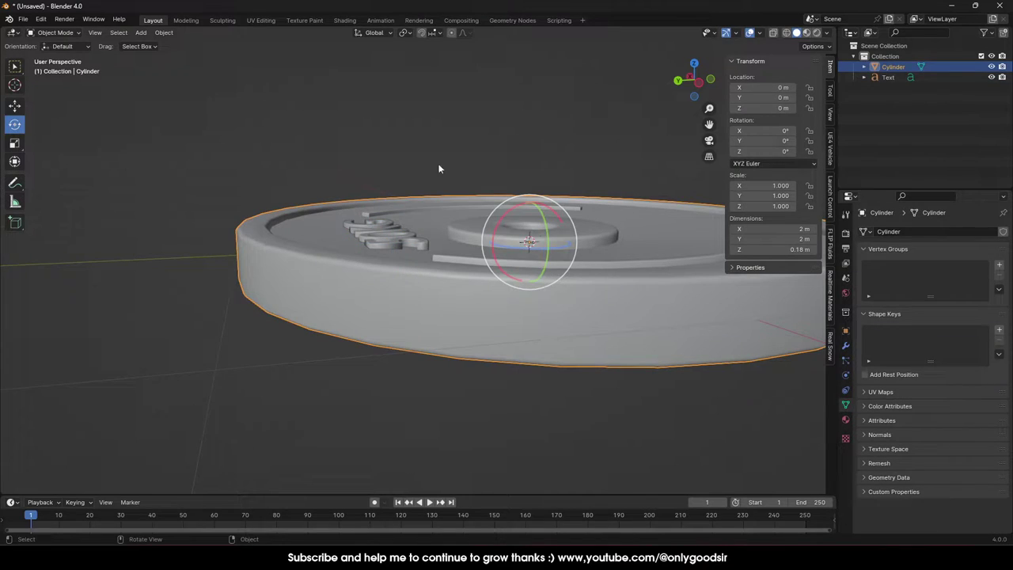
pyautogui.moveTo(538, 237); pyautogui.dragTo(984, 248, button='middle')
pyautogui.moveTo(515, 300); pyautogui.dragTo(424, 256, button='middle')
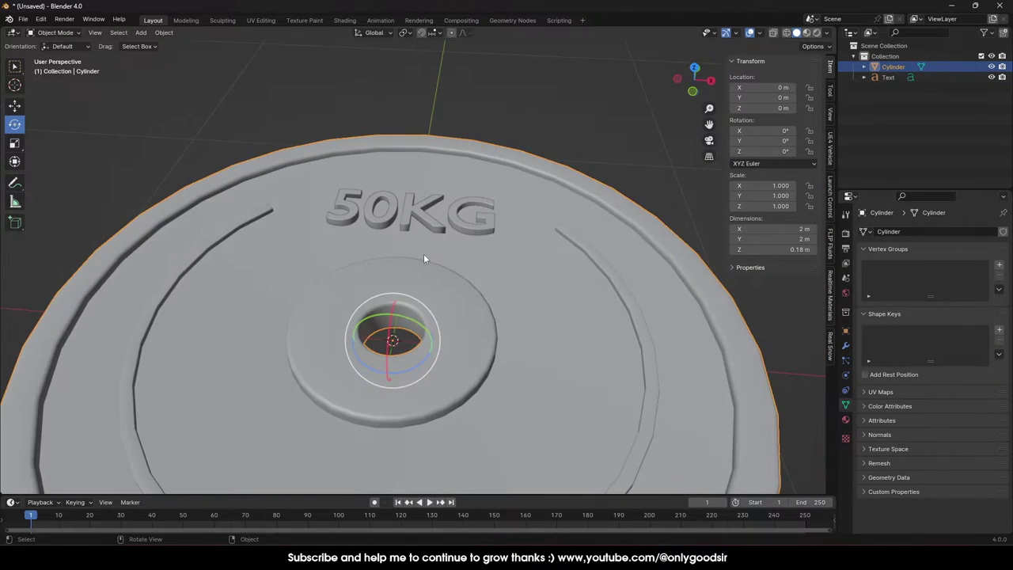
pyautogui.scroll(-7, 425, 256)
pyautogui.click(543, 178)
pyautogui.moveTo(542, 179); pyautogui.dragTo(448, 279, button='middle')
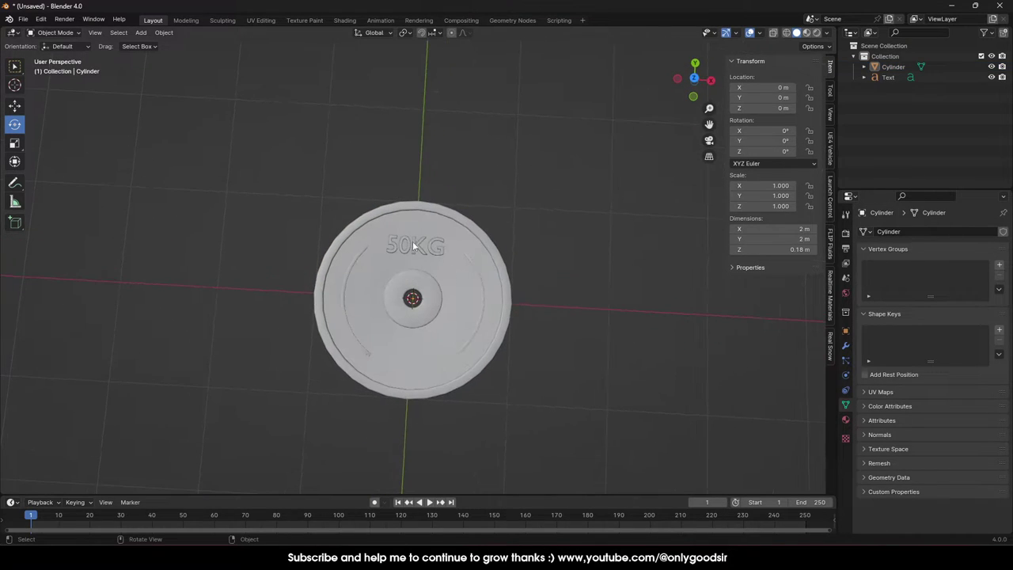
pyautogui.click(417, 247)
pyautogui.press('s')
pyautogui.click(449, 269)
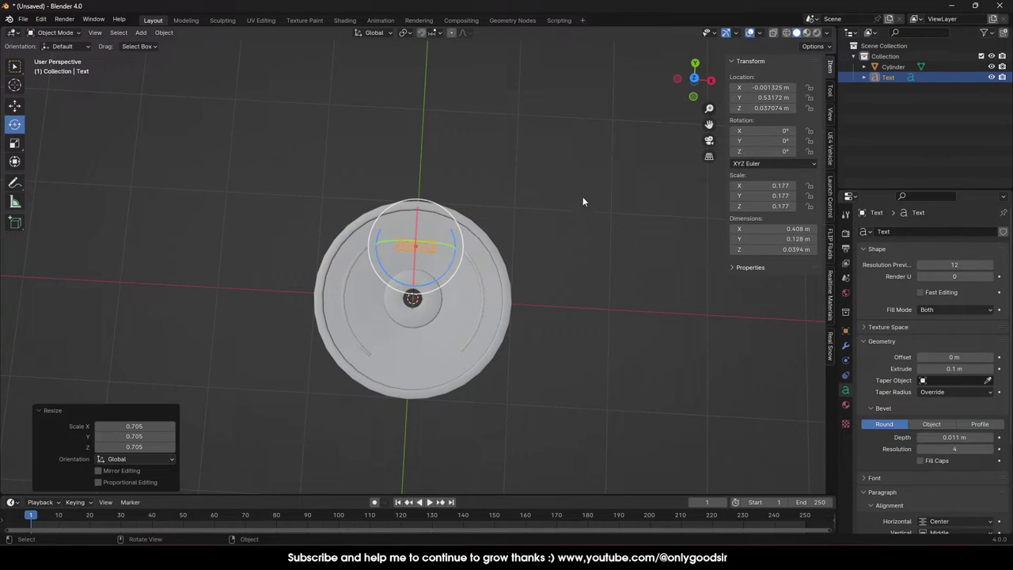
# Move the text along Y to the opposite side of the hub, at about Y -0.572 m.
pyautogui.moveTo(583, 201); pyautogui.dragTo(374, 230, button='middle')
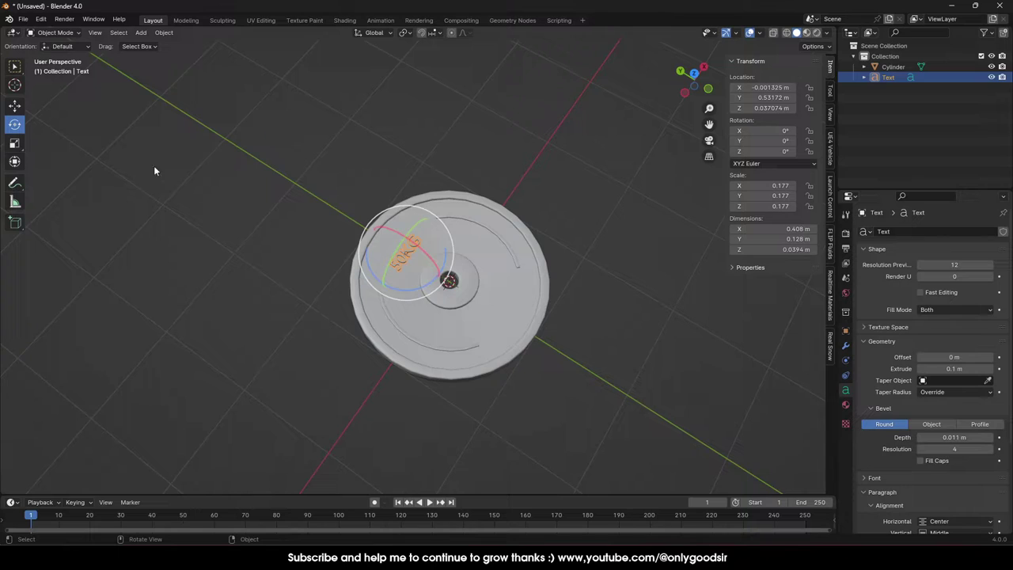
pyautogui.click(16, 108)
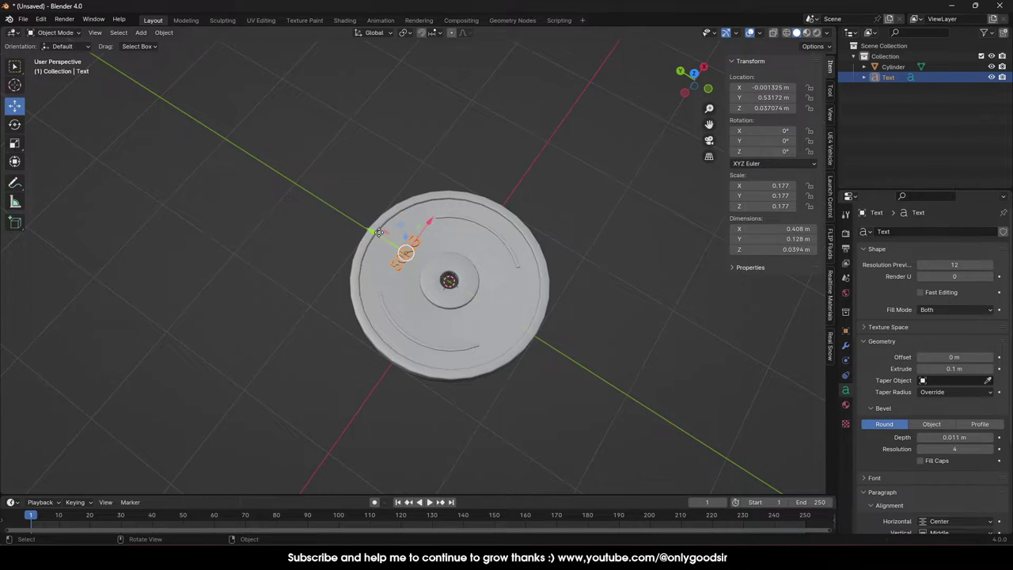
pyautogui.moveTo(378, 232); pyautogui.dragTo(469, 293)
pyautogui.click(631, 284)
# Try to join the 50KG text object with the plate.
pyautogui.moveTo(631, 284); pyautogui.dragTo(515, 385, button='middle')
pyautogui.scroll(5, 514, 307)
pyautogui.click(443, 392)
pyautogui.keyDown('shift'); pyautogui.click(561, 391); pyautogui.keyUp('shift')
pyautogui.rightClick(562, 390)
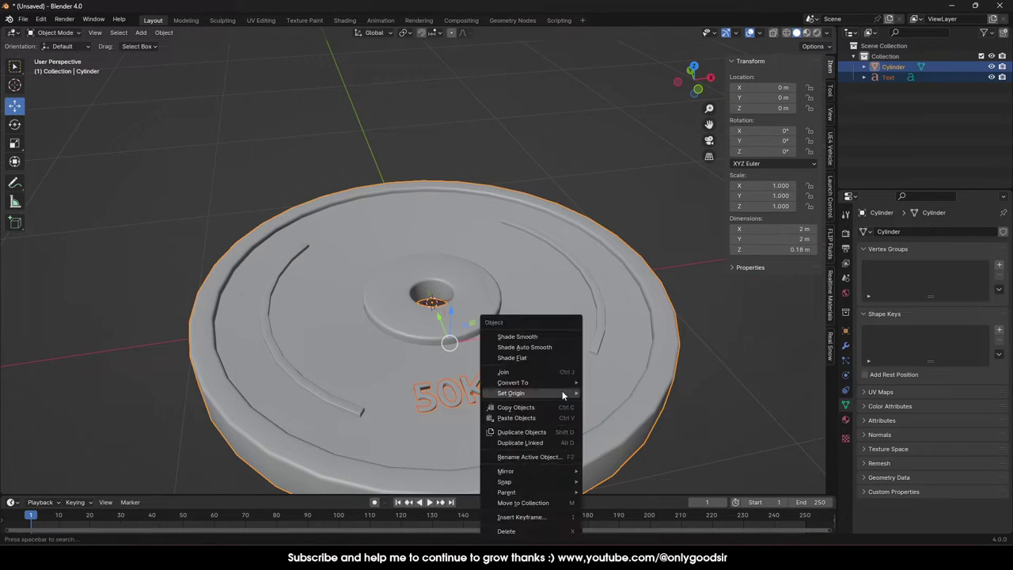
pyautogui.click(523, 372)
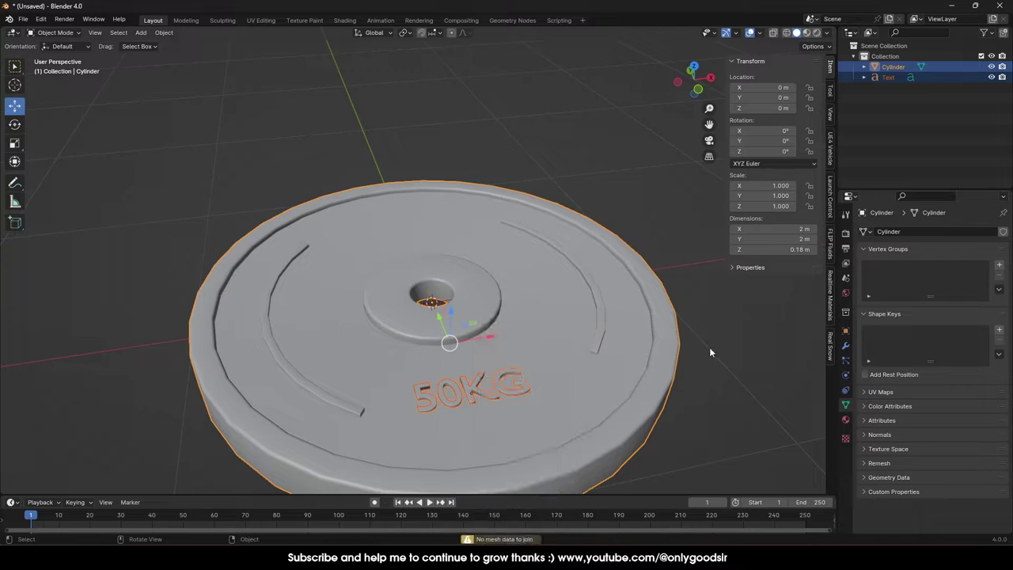
pyautogui.click(710, 353)
# Inspect the plate's mesh in Edit Mode and return to Object Mode.
pyautogui.click(501, 289)
pyautogui.press('Tab')
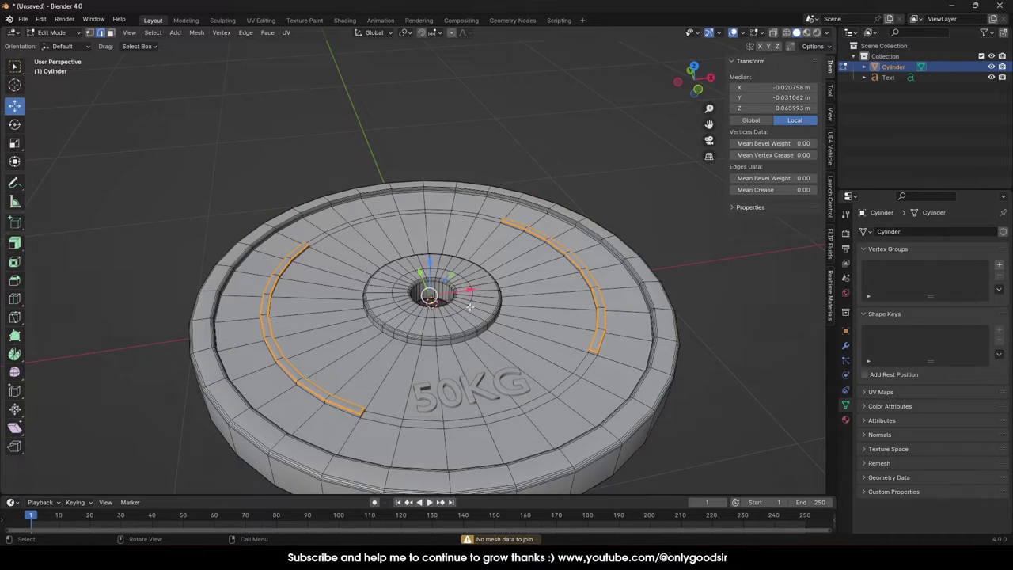
pyautogui.moveTo(490, 280); pyautogui.dragTo(494, 295, button='middle')
pyautogui.press('Tab')
pyautogui.scroll(-1, 540, 380)
pyautogui.moveTo(540, 380); pyautogui.dragTo(534, 370, button='middle')
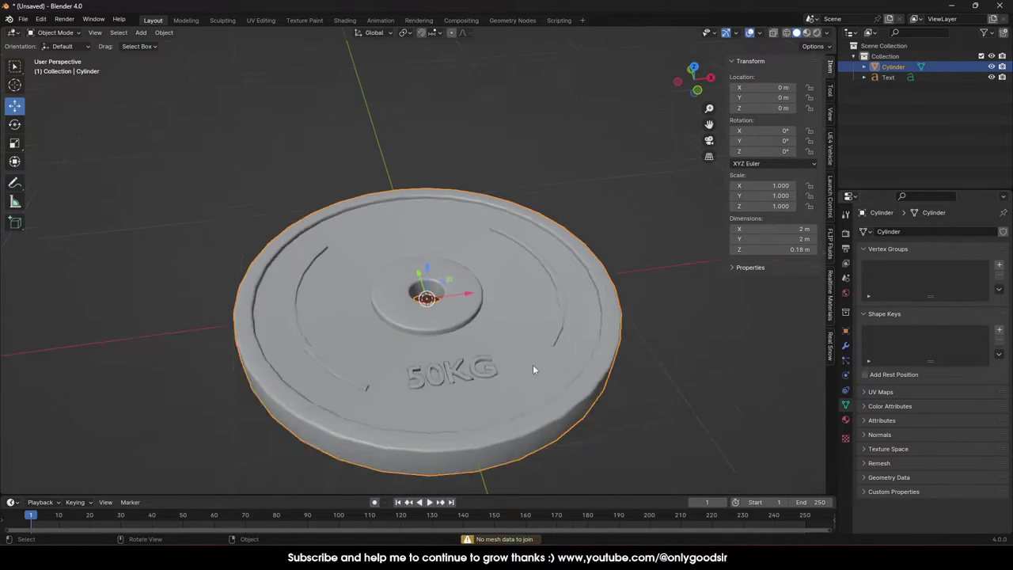
pyautogui.scroll(-1, 534, 370)
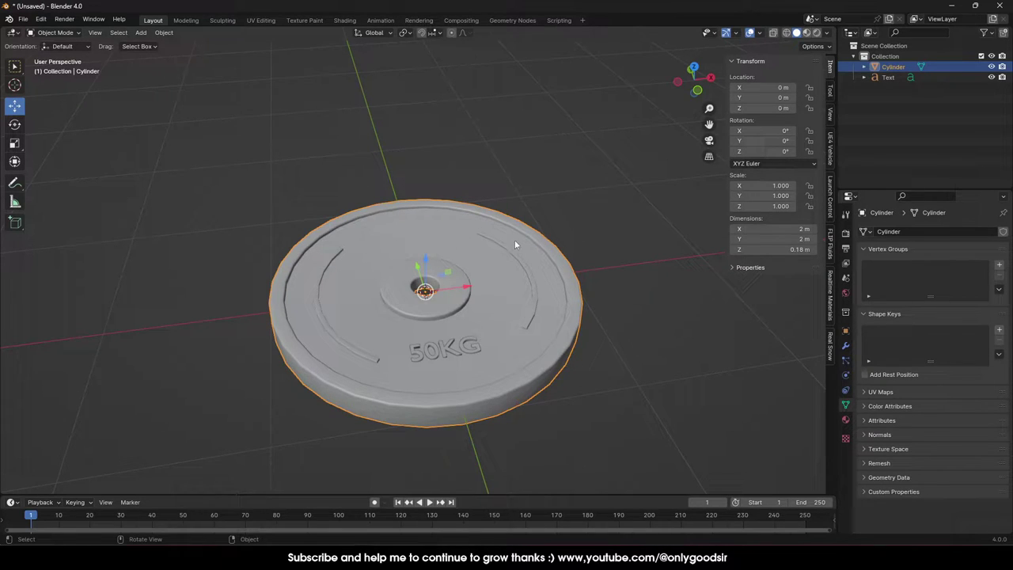
# Give the plate a new material with a near-black base color and show the scene in Material Preview shading.
pyautogui.click(845, 419)
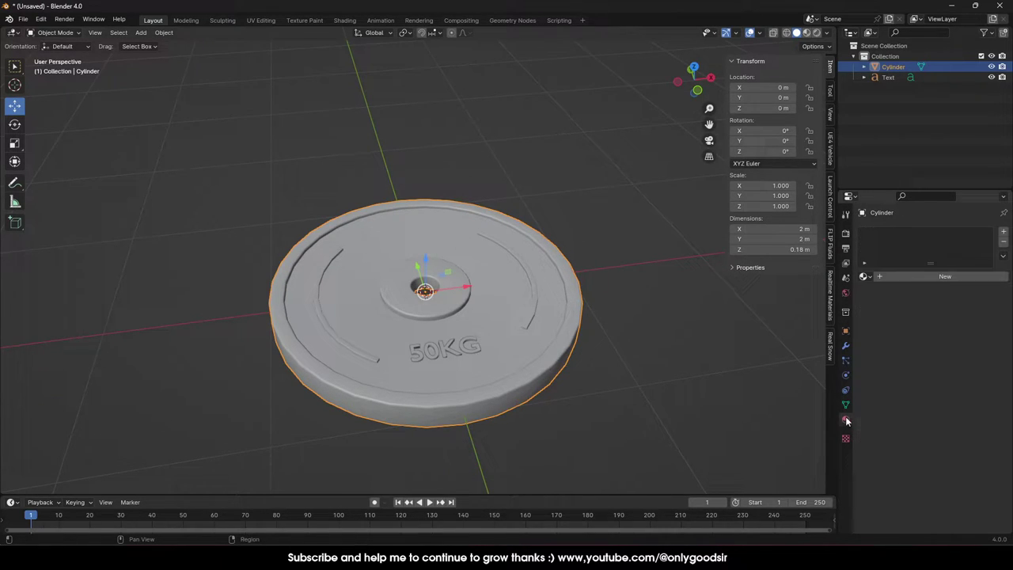
pyautogui.click(911, 276)
pyautogui.click(939, 364)
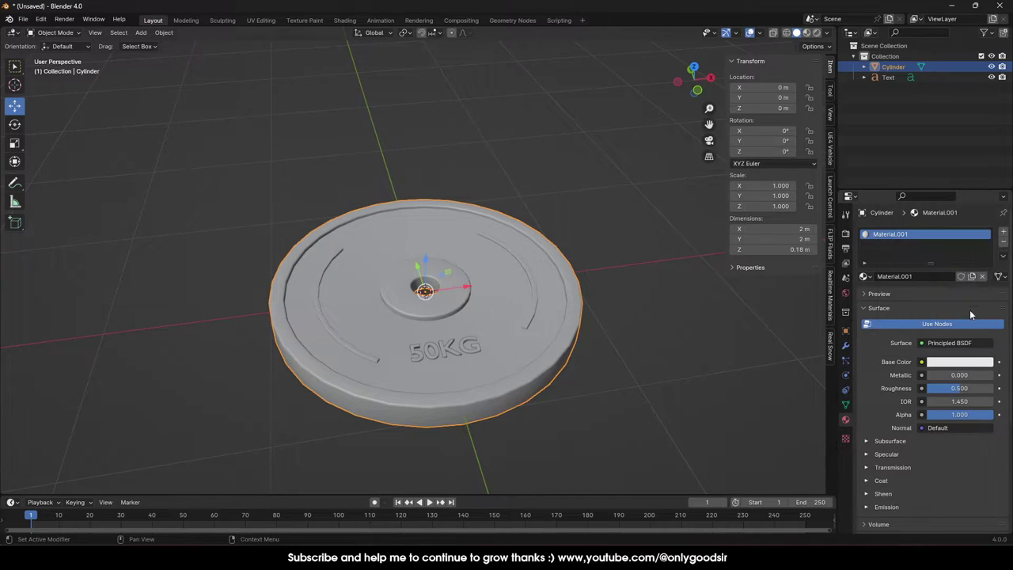
pyautogui.click(963, 362)
pyautogui.moveTo(984, 230); pyautogui.dragTo(985, 274)
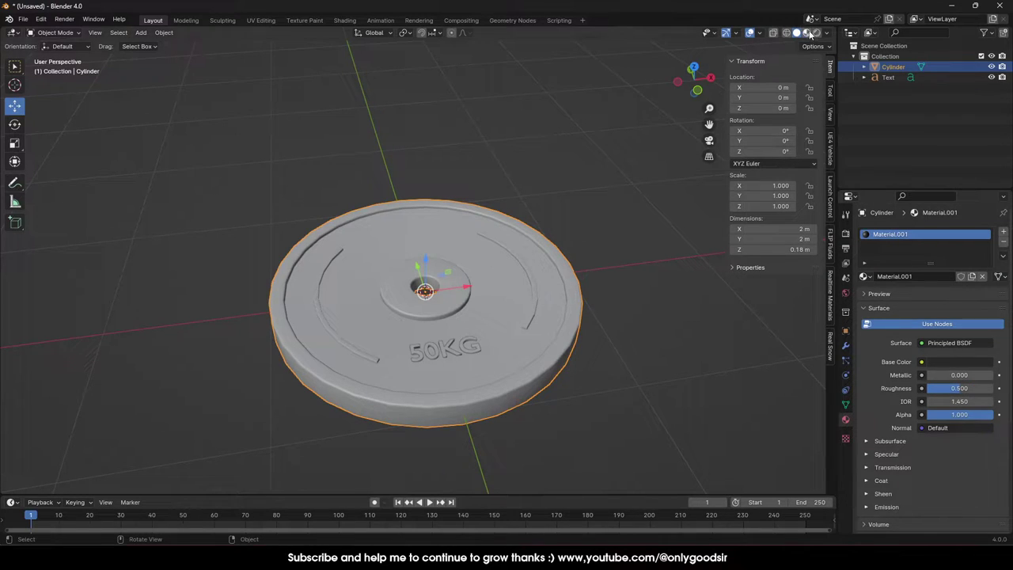
pyautogui.click(807, 33)
# Convert the 50KG text object to a mesh.
pyautogui.click(475, 355)
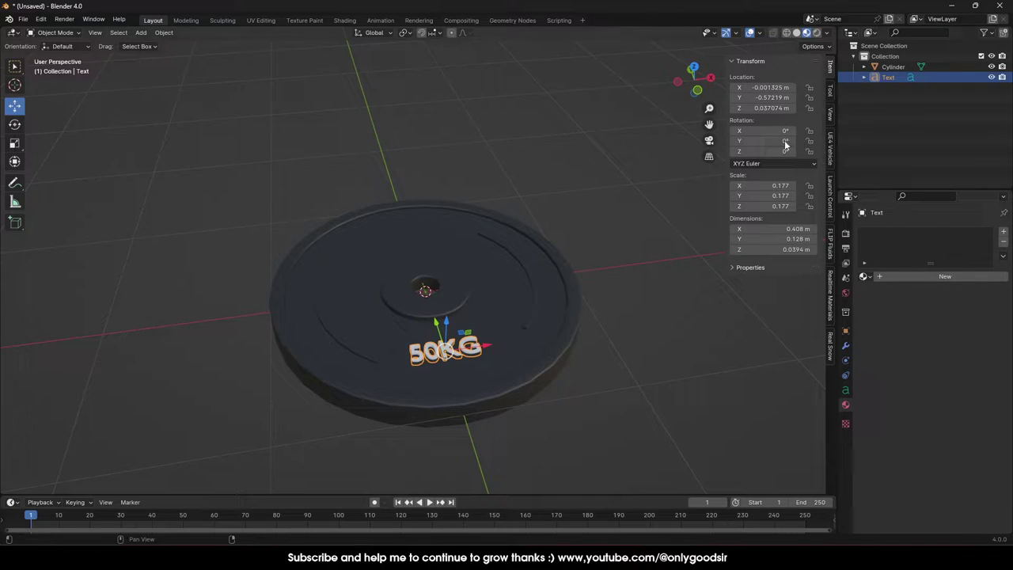
pyautogui.rightClick(478, 350)
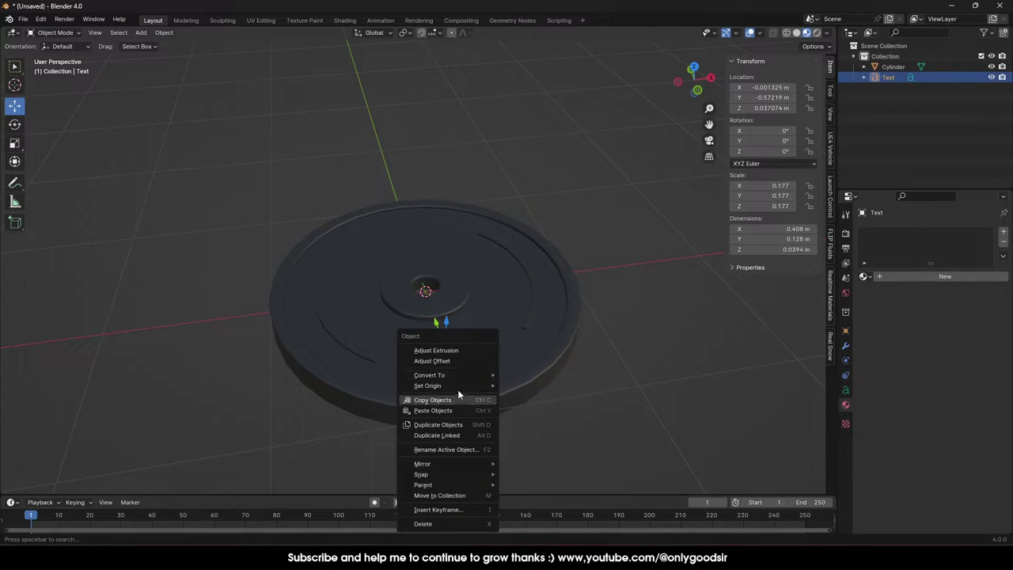
pyautogui.moveTo(461, 374)
pyautogui.click(515, 385)
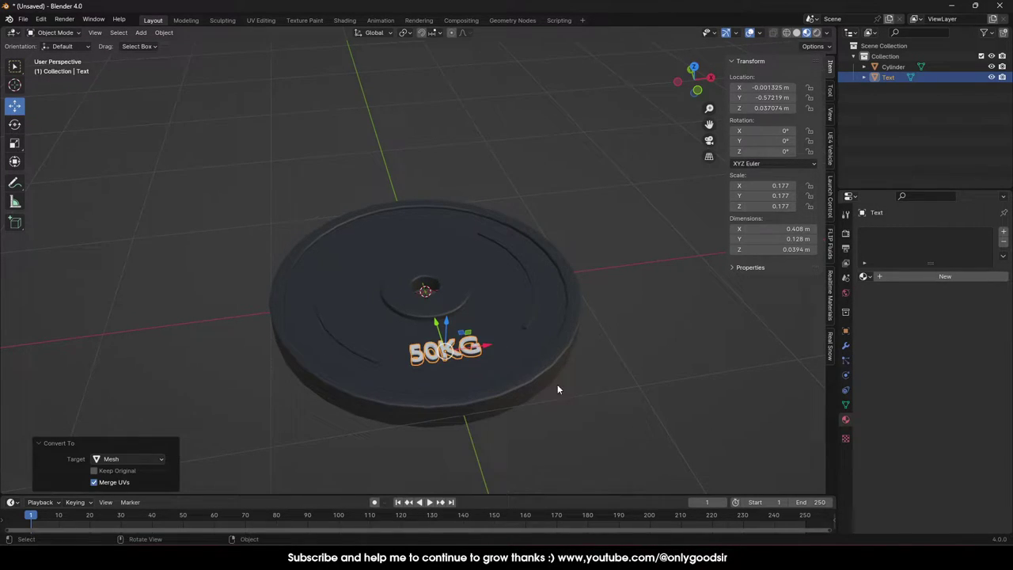
# Join the 50KG mesh into the plate, with the plate as the active object.
pyautogui.click(531, 349)
pyautogui.click(475, 349)
pyautogui.click(505, 348)
pyautogui.rightClick(506, 350)
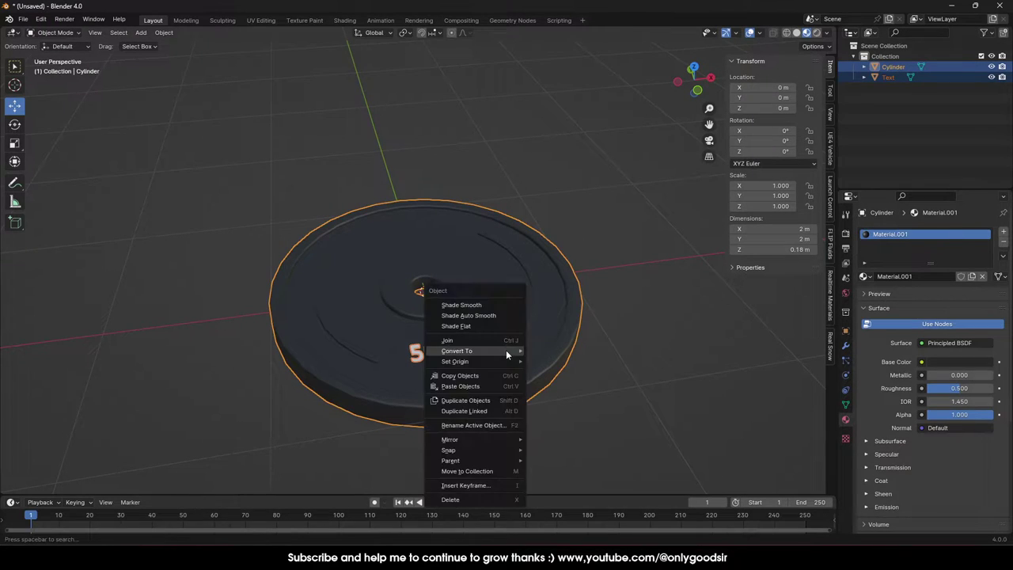
pyautogui.click(474, 341)
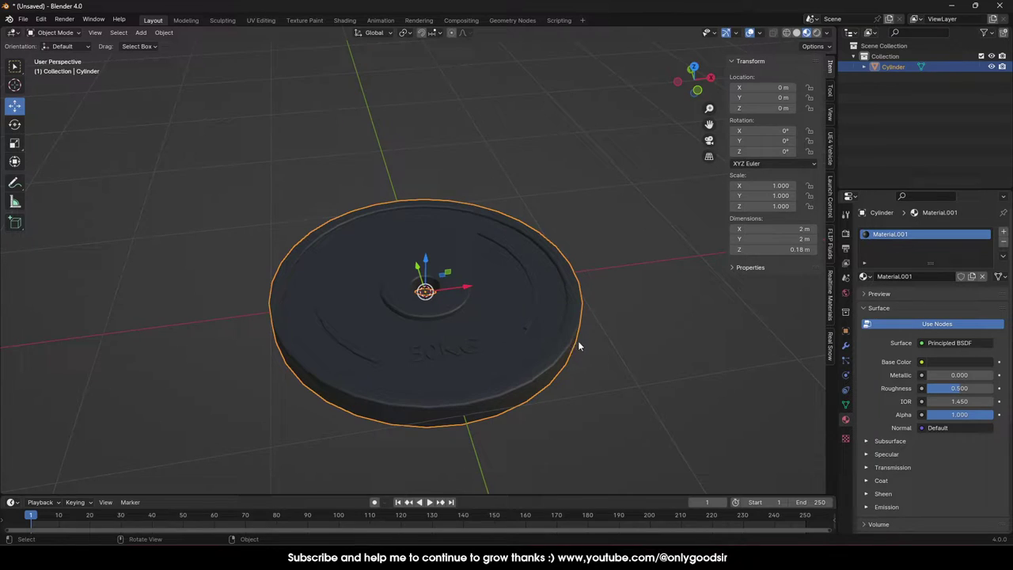
# Add a second material slot to the plate and create a new material in it.
pyautogui.scroll(2, 570, 343)
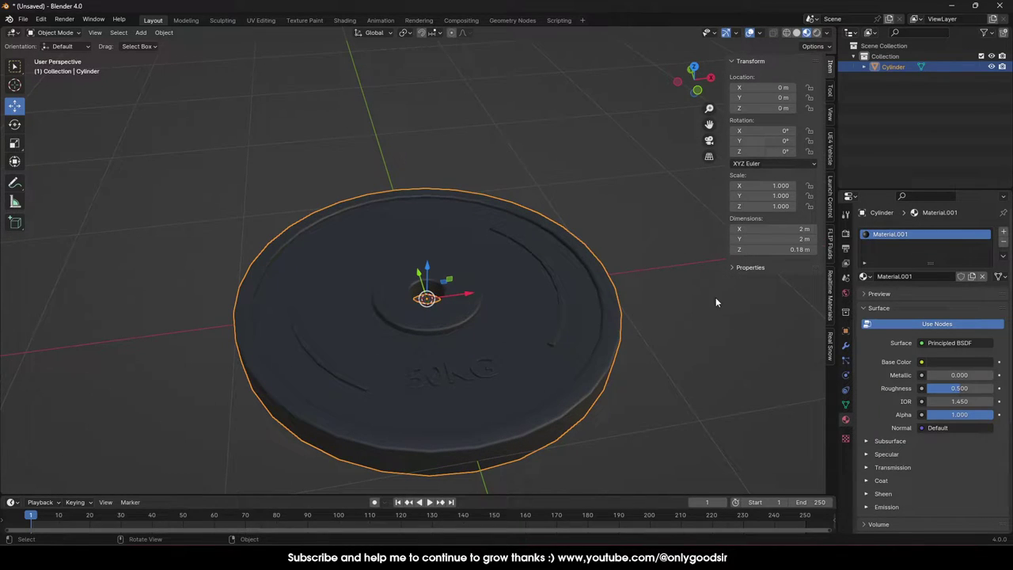
pyautogui.scroll(3, 461, 315)
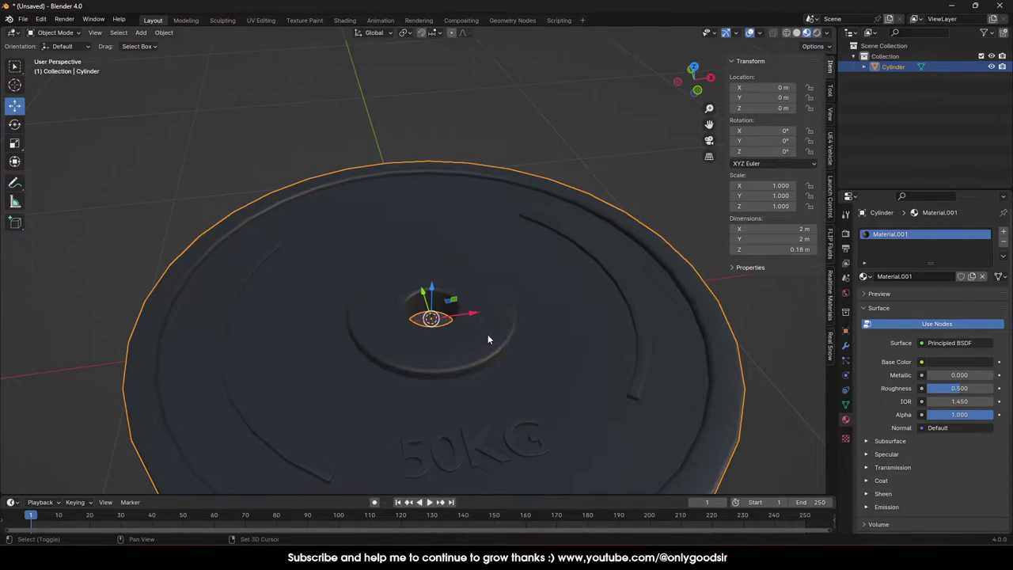
pyautogui.keyDown('shift'); pyautogui.moveTo(488, 339); pyautogui.dragTo(481, 285, button='middle'); pyautogui.keyUp('shift')
pyautogui.click(1004, 231)
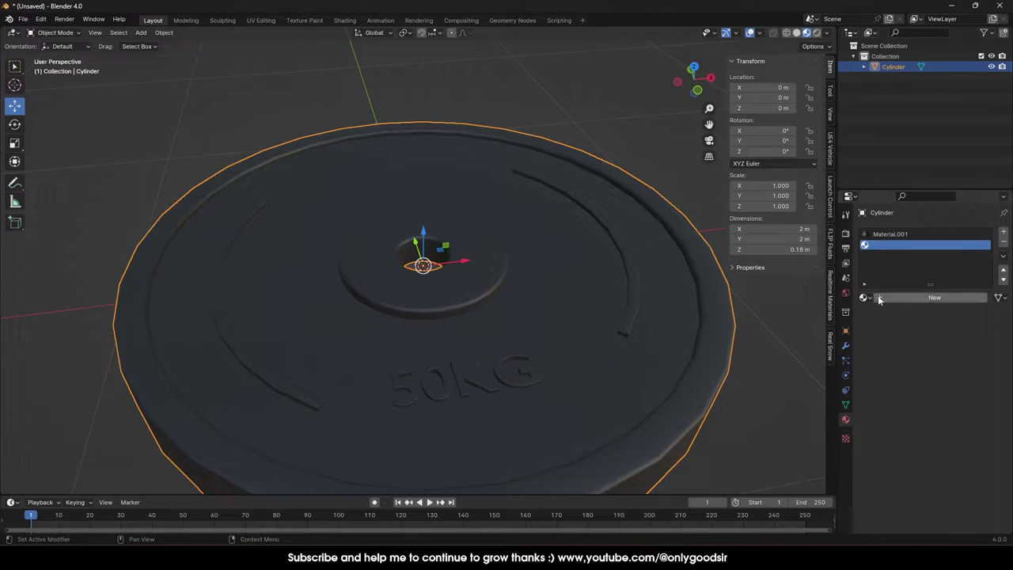
pyautogui.click(897, 297)
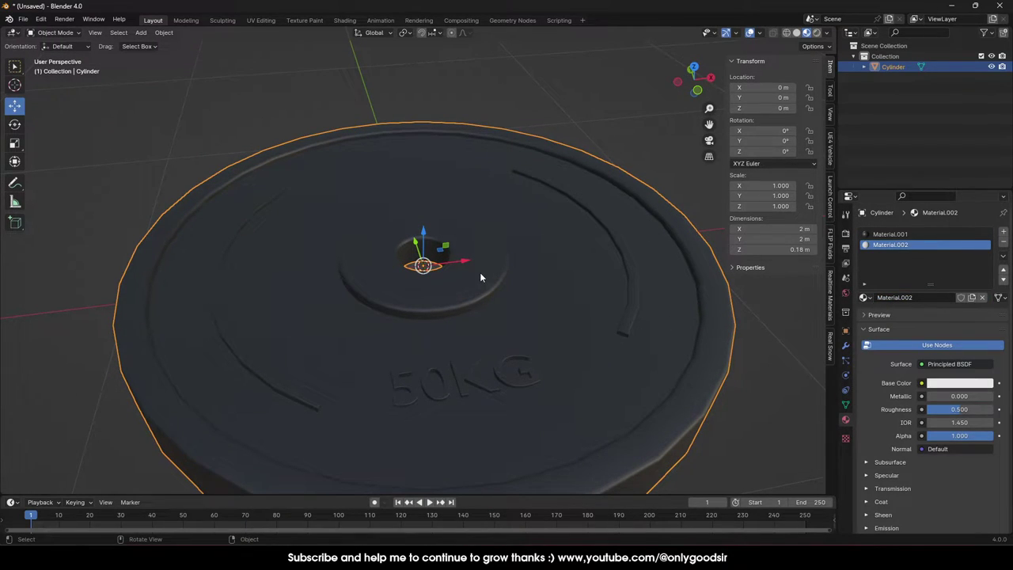
# Open the plate's mesh for editing in face selection mode with nothing selected.
pyautogui.press('Tab')
pyautogui.hotkey('alt', 'a')
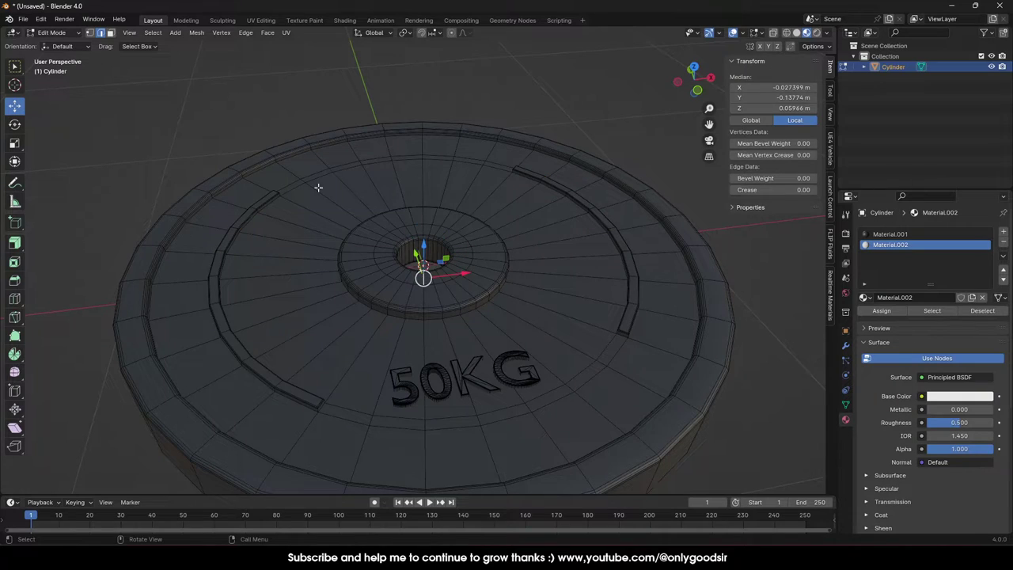
pyautogui.click(110, 33)
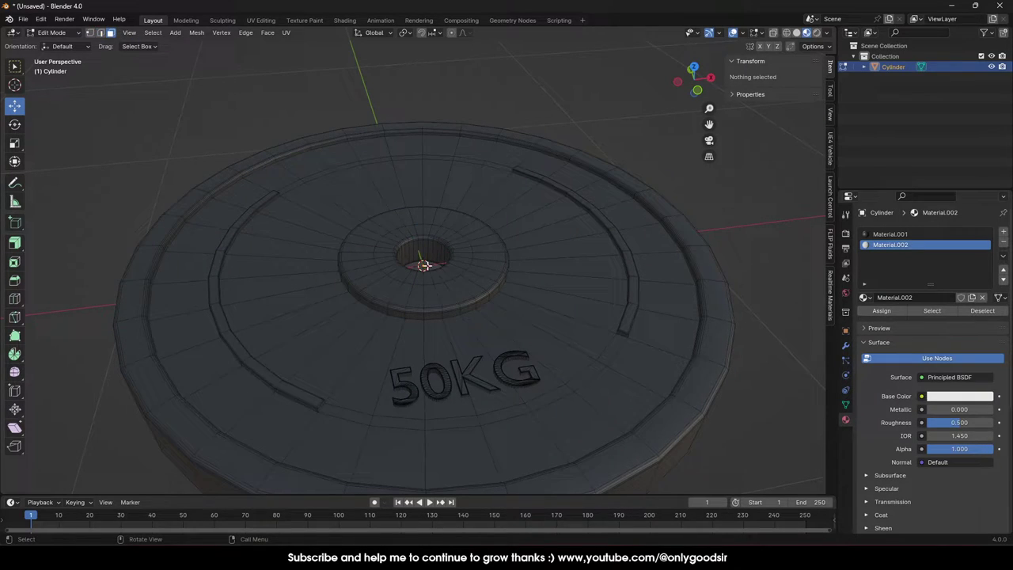
pyautogui.keyDown('alt'); pyautogui.click(440, 282); pyautogui.keyUp('alt')
pyautogui.scroll(3, 438, 255)
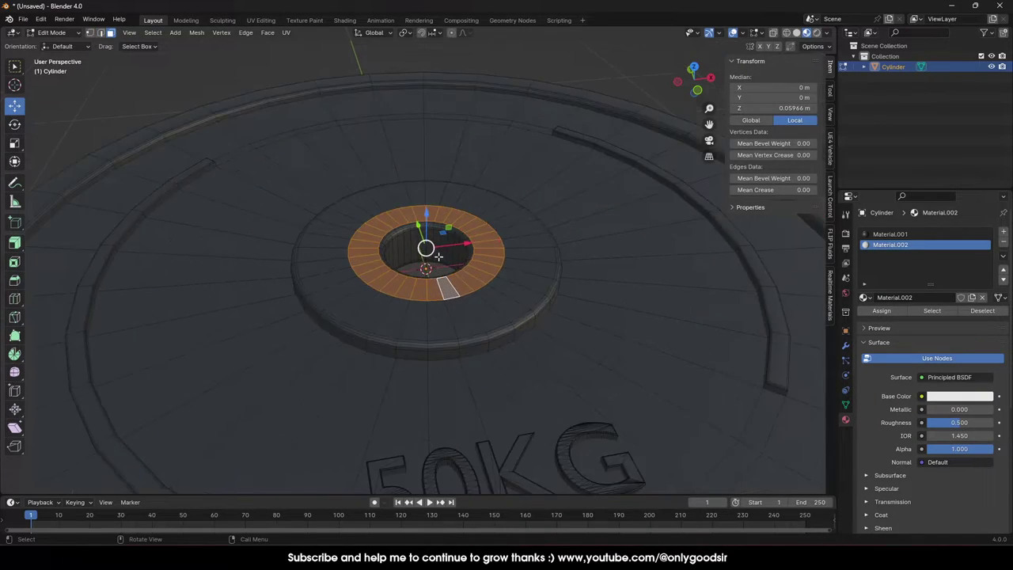
pyautogui.scroll(2, 438, 256)
pyautogui.click(401, 259)
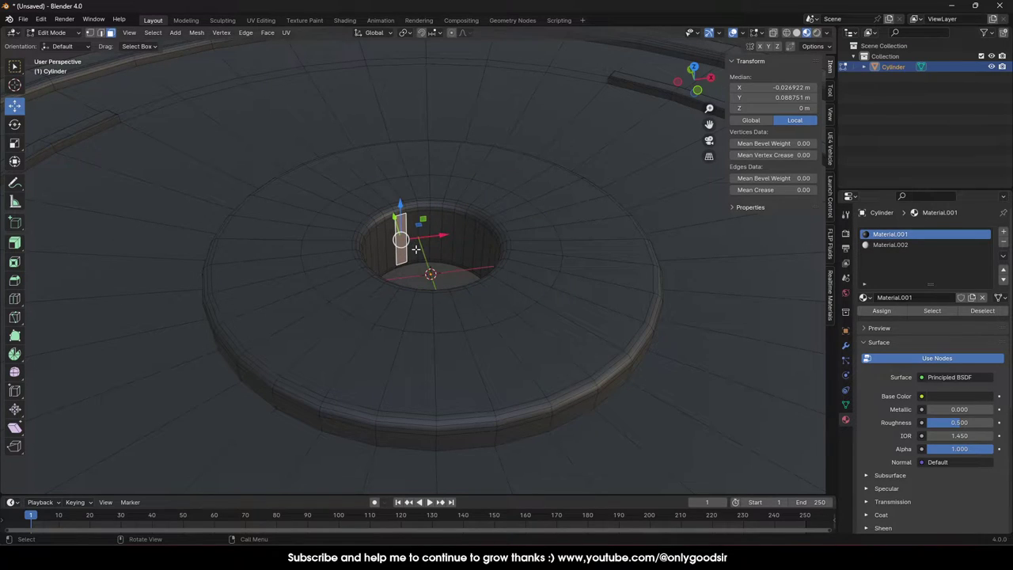
pyautogui.hotkey('alt', 'a')
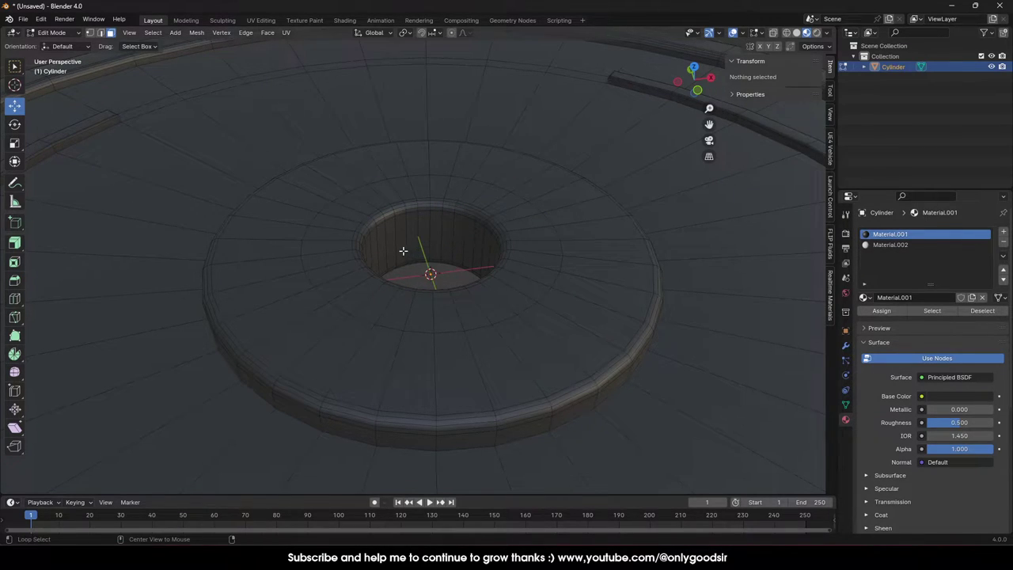
# Assign Material.002 to the center hole's inner wall and the flat ring around its rim, leaving Edit Mode.
pyautogui.keyDown('alt'); pyautogui.click(410, 252); pyautogui.keyUp('alt')
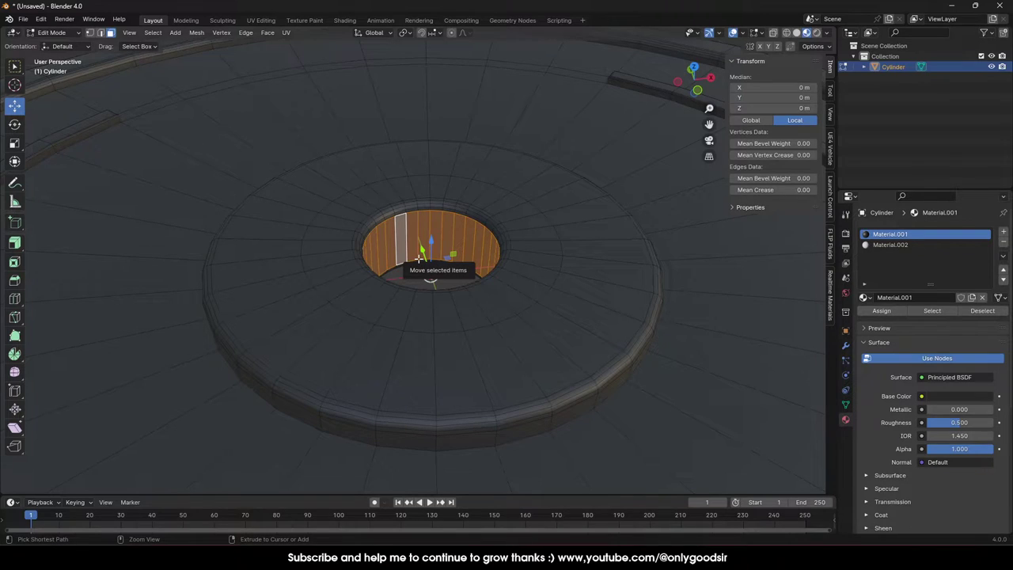
pyautogui.press('ctrl+KP_Add')
pyautogui.press('ctrl+KP_Add')
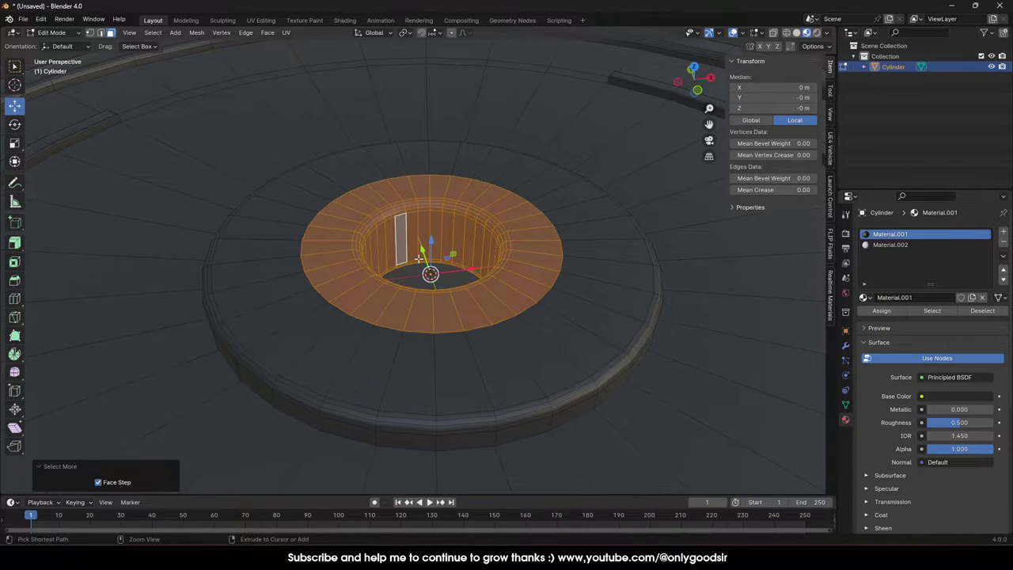
pyautogui.press('ctrl+KP_Add')
pyautogui.press('ctrl+KP_Subtract')
pyautogui.moveTo(418, 259); pyautogui.dragTo(544, 258, button='middle')
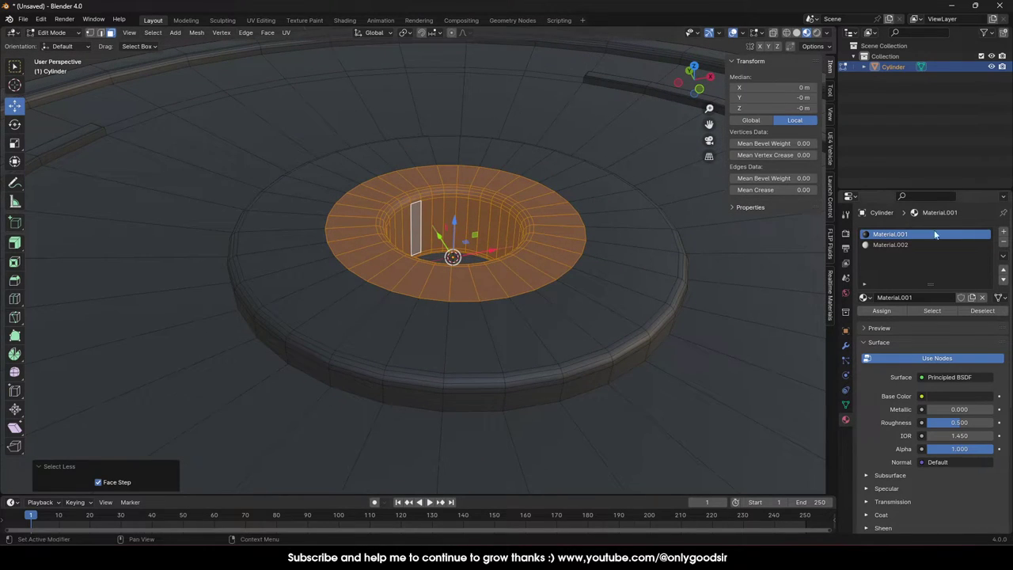
pyautogui.click(905, 245)
pyautogui.click(881, 310)
pyautogui.press('Tab')
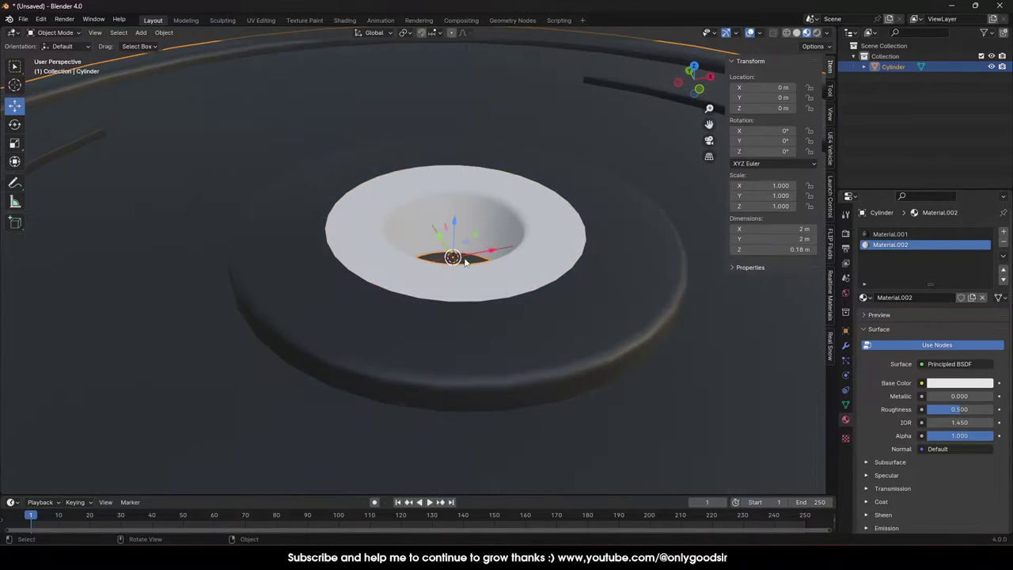
# Give Material.002 on the center ring a red base color and adjust its roughness.
pyautogui.scroll(-8, 464, 270)
pyautogui.click(602, 151)
pyautogui.moveTo(403, 181); pyautogui.dragTo(400, 240, button='middle')
pyautogui.scroll(2, 433, 282)
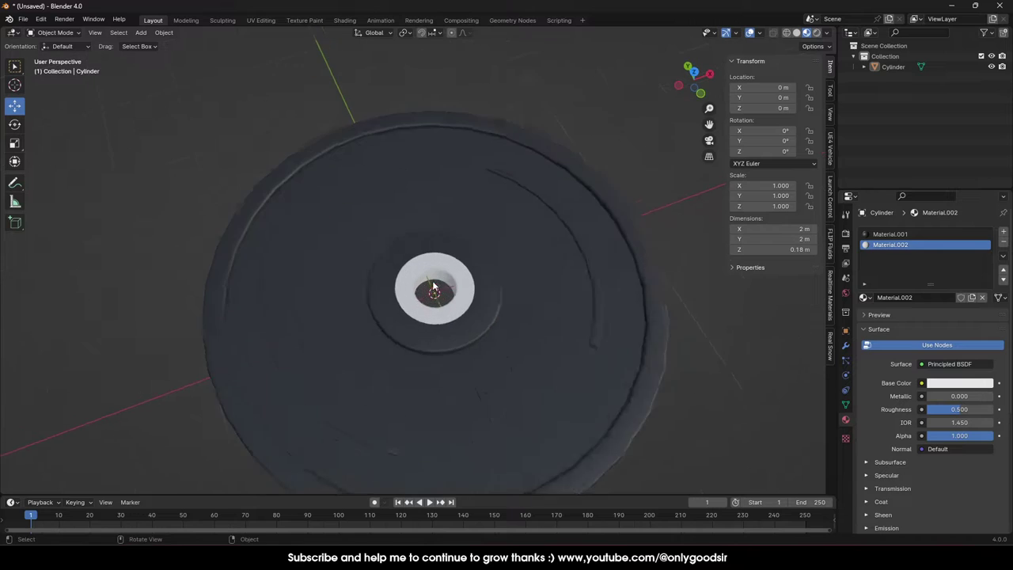
pyautogui.moveTo(433, 286); pyautogui.dragTo(465, 221, button='middle')
pyautogui.click(947, 384)
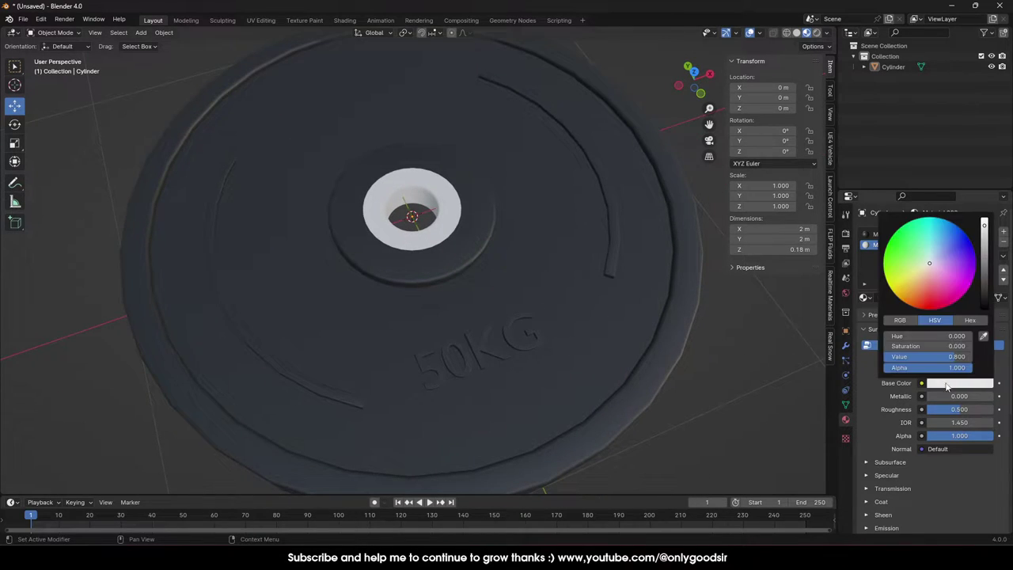
pyautogui.moveTo(930, 268); pyautogui.dragTo(930, 296)
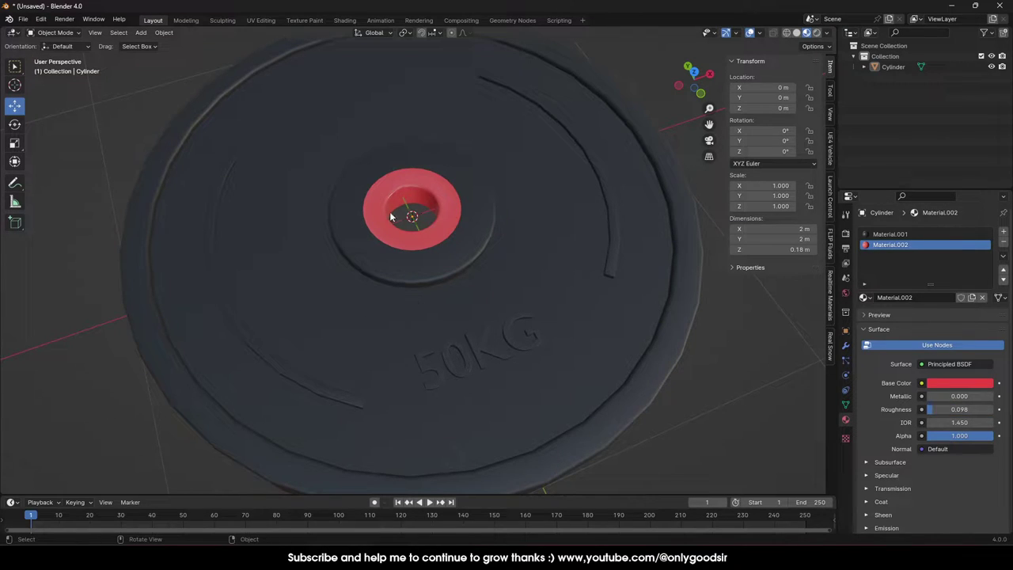
pyautogui.moveTo(950, 409)
pyautogui.mouseDown()
pyautogui.moveTo(961, 409)
pyautogui.moveTo(950, 395)
pyautogui.moveTo(961, 409)
pyautogui.mouseUp()
# Set the plate's black Material.001 to metallic 0.465 and roughness 0.461, leaving the plate deselected.
pyautogui.click(647, 328)
pyautogui.click(890, 235)
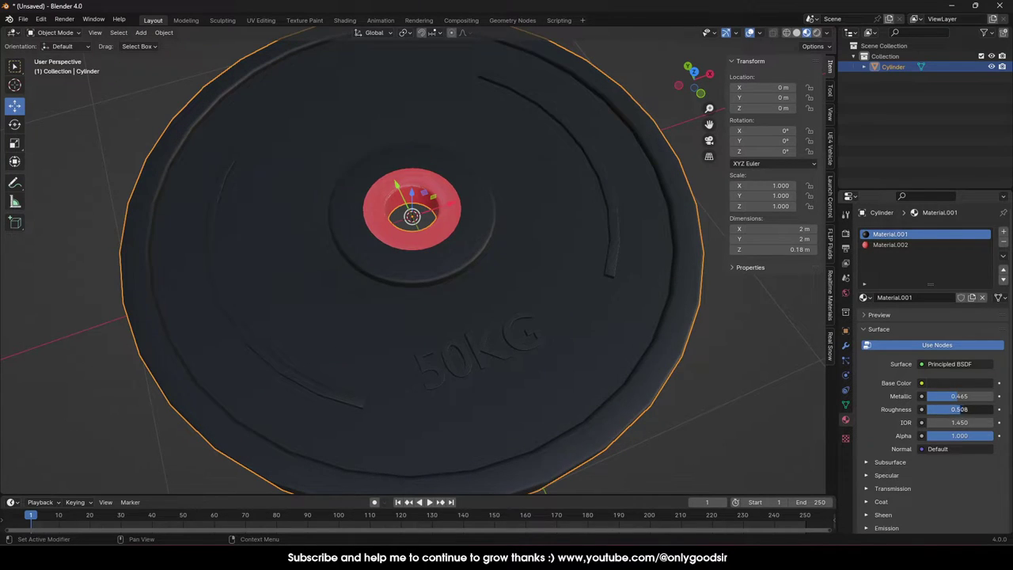
pyautogui.scroll(-6, 685, 396)
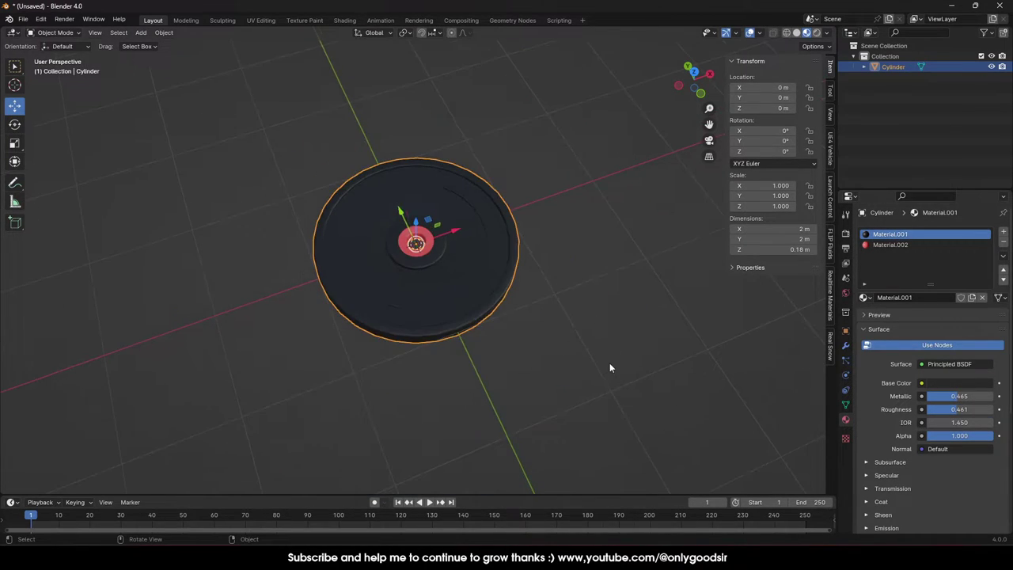
pyautogui.click(609, 365)
# Stand the plate upright by setting its X rotation to 90°.
pyautogui.moveTo(561, 322); pyautogui.dragTo(527, 263, button='middle')
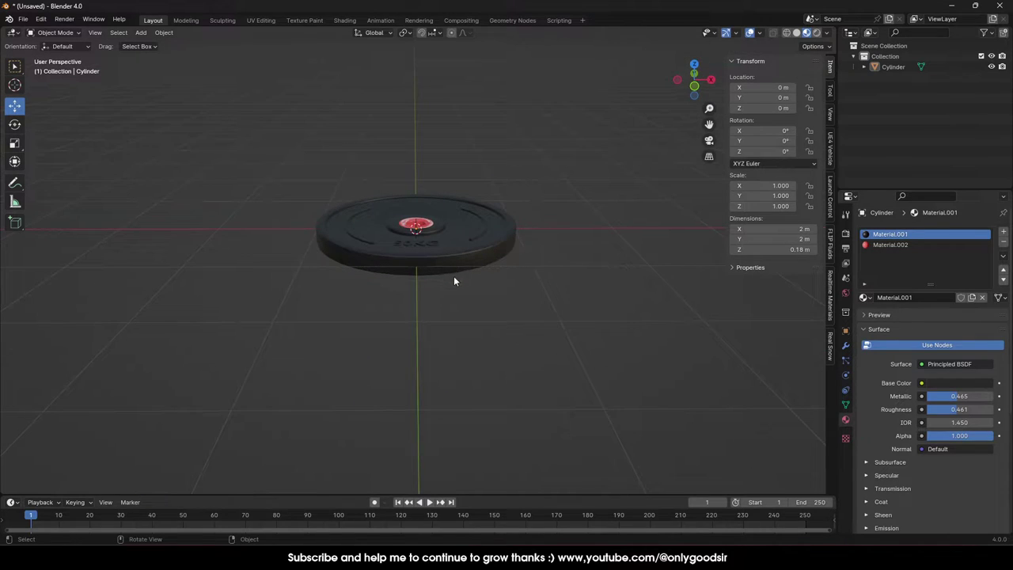
pyautogui.scroll(-2, 448, 276)
pyautogui.moveTo(443, 251); pyautogui.dragTo(437, 225, button='middle')
pyautogui.click(437, 226)
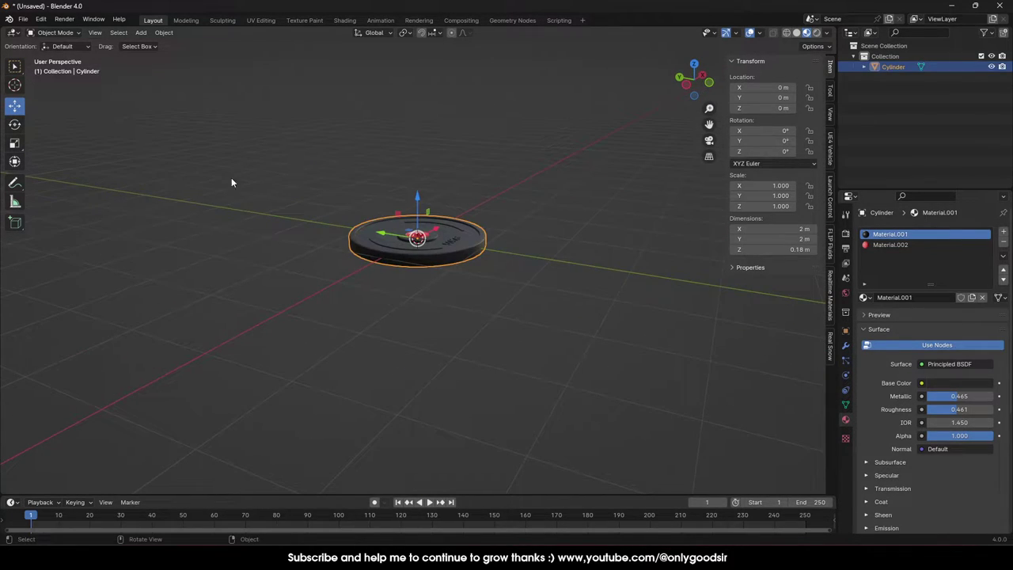
pyautogui.click(16, 124)
pyautogui.moveTo(472, 223); pyautogui.dragTo(752, 168)
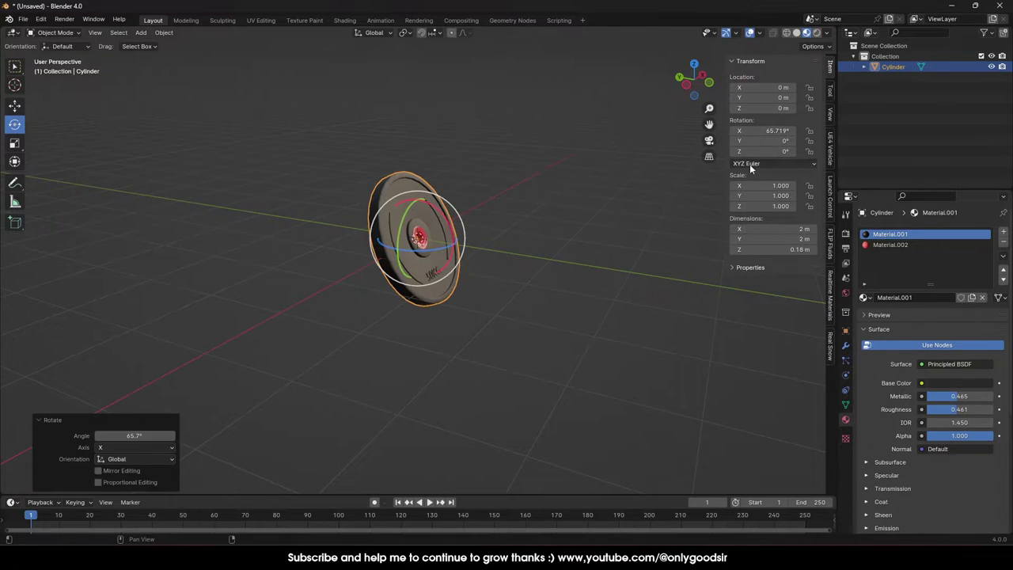
pyautogui.doubleClick(781, 131)
pyautogui.write('90')
pyautogui.press('Return')
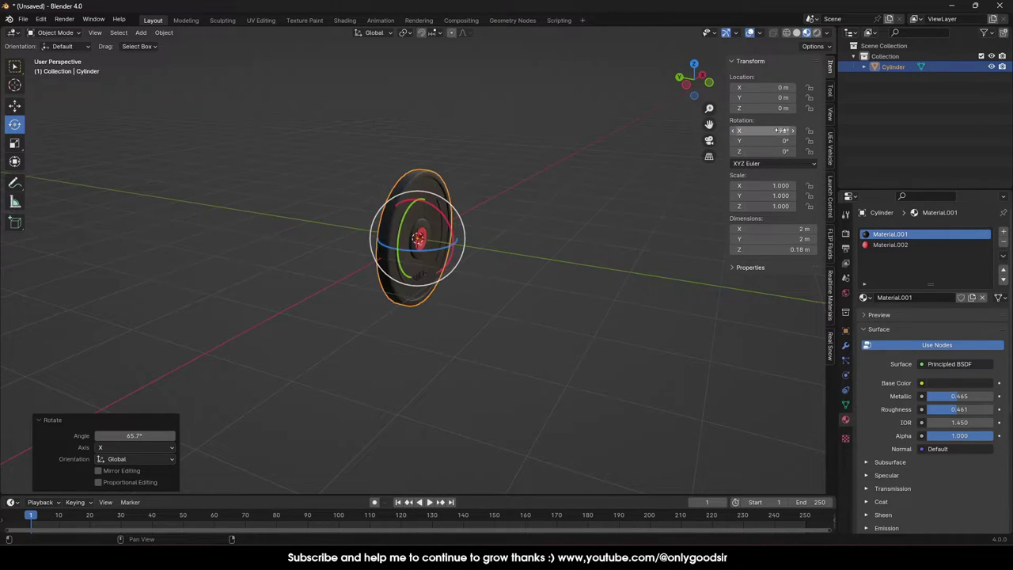
# Raise the plate to about 0.945 m on Z and set its Z rotation to -90°.
pyautogui.click(15, 105)
pyautogui.moveTo(418, 202); pyautogui.dragTo(398, 191)
pyautogui.click(15, 125)
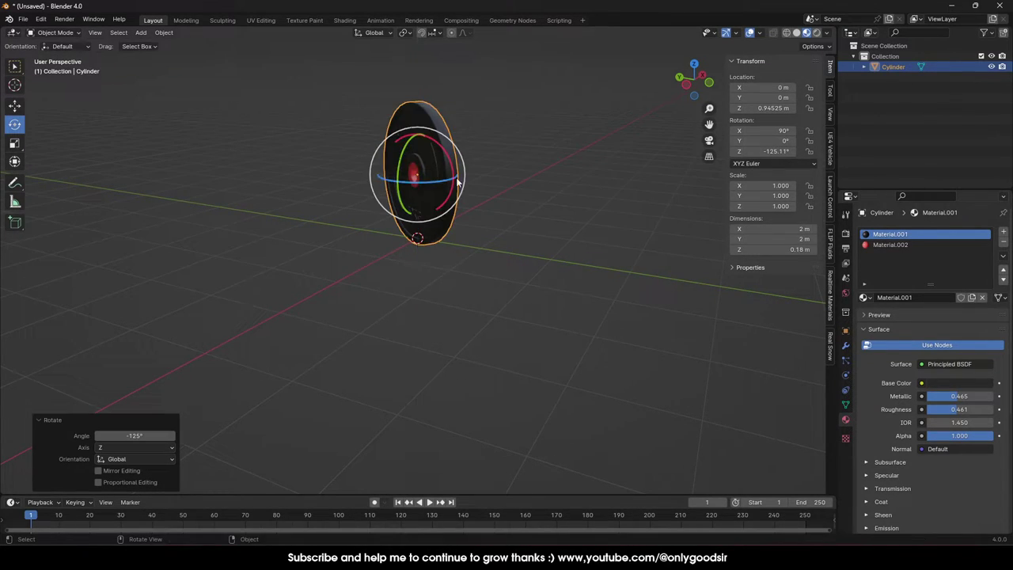
pyautogui.doubleClick(768, 151)
pyautogui.write('-')
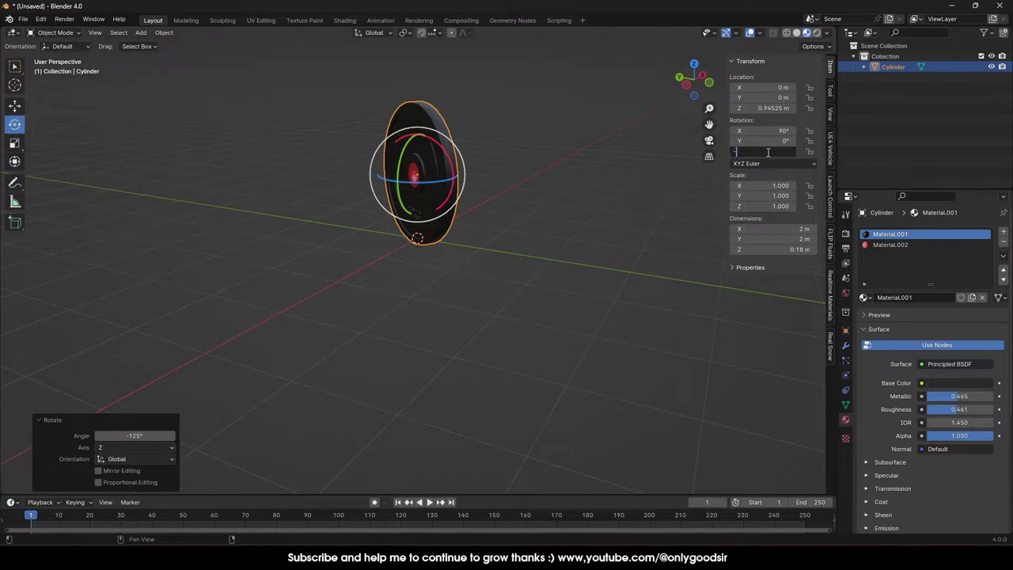
pyautogui.write('90')
pyautogui.press('Return')
pyautogui.moveTo(498, 199); pyautogui.dragTo(455, 238, button='middle')
pyautogui.click(455, 238)
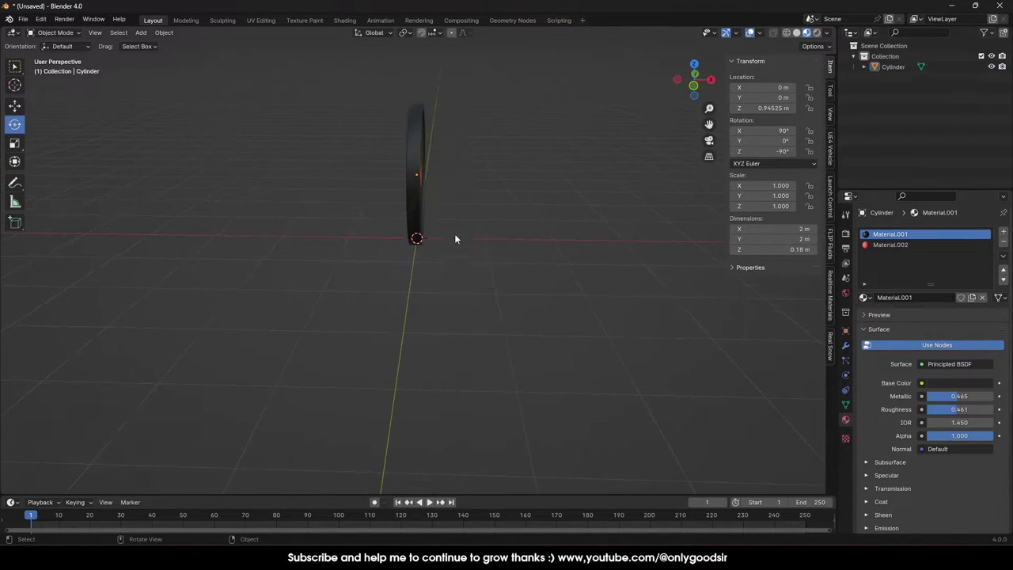
# Rename the plate object to PLATE.
pyautogui.moveTo(350, 159); pyautogui.dragTo(419, 162, button='middle')
pyautogui.click(418, 162)
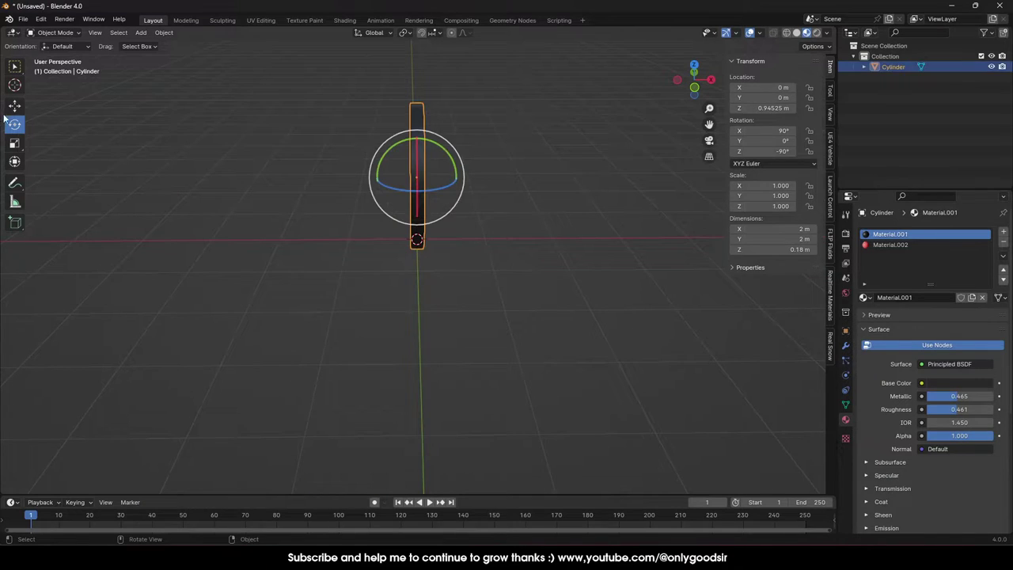
pyautogui.click(14, 105)
pyautogui.moveTo(457, 214)
pyautogui.mouseDown(button='middle')
pyautogui.moveTo(501, 210)
pyautogui.moveTo(450, 228)
pyautogui.moveTo(469, 212)
pyautogui.mouseUp(button='middle')
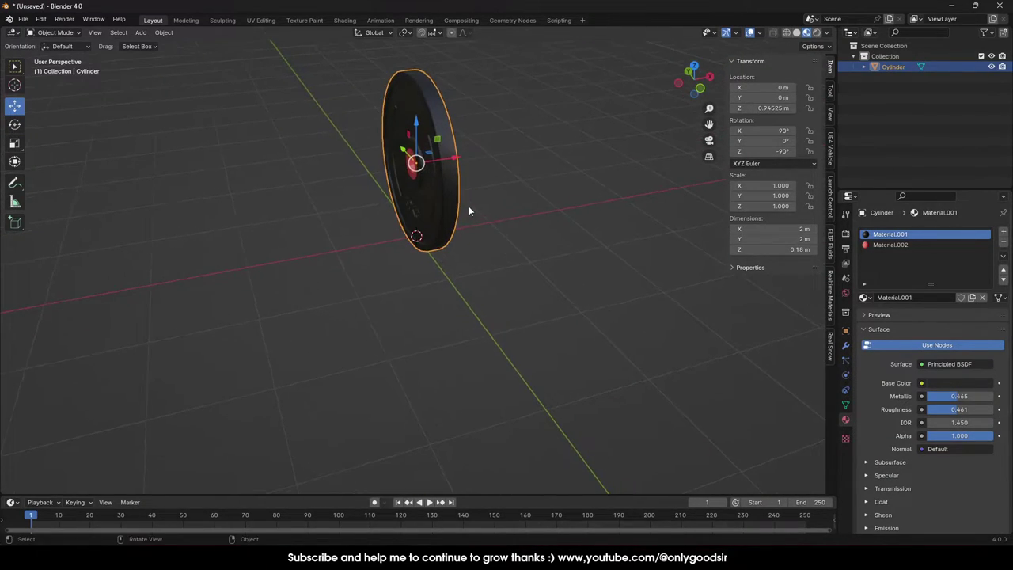
pyautogui.doubleClick(891, 67)
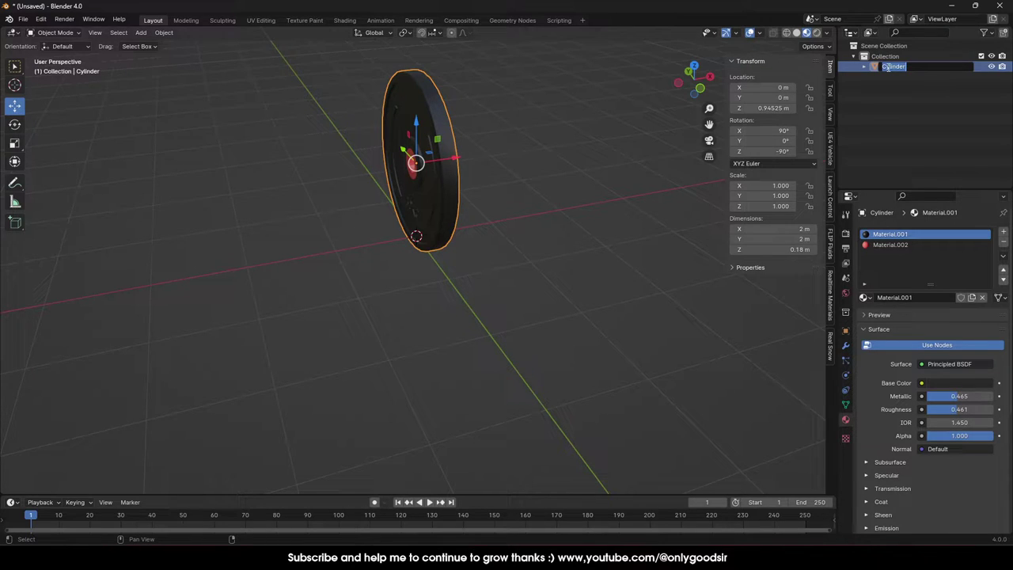
pyautogui.write('PLATE')
pyautogui.press('Return')
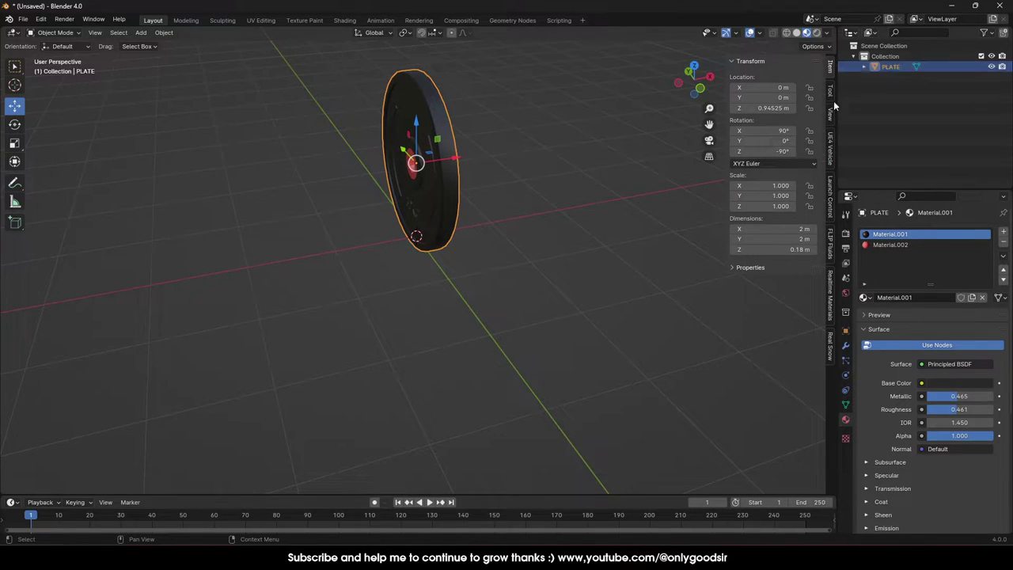
# Duplicate the plate and shift one along the X axis so the two plates sit flush side by side.
pyautogui.moveTo(460, 201); pyautogui.dragTo(482, 263, button='middle')
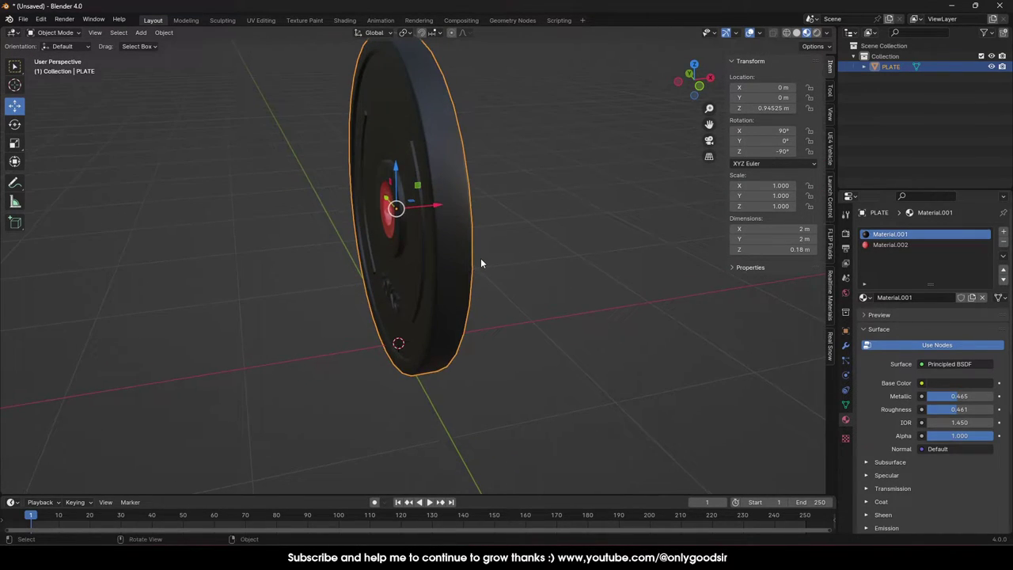
pyautogui.hotkey('ctrl', 'c')
pyautogui.hotkey('ctrl', 'v')
pyautogui.moveTo(440, 208); pyautogui.dragTo(488, 203)
pyautogui.click(504, 182)
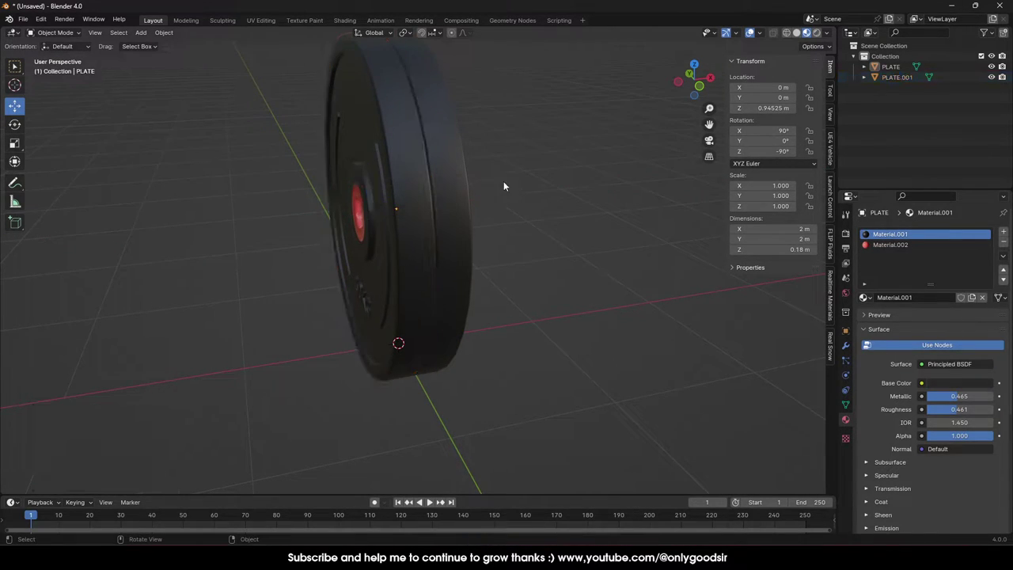
# Select both plates and, in front view, move them along X until the active plate is at about -2.105 m.
pyautogui.scroll(-5, 504, 229)
pyautogui.moveTo(504, 242); pyautogui.dragTo(482, 250, button='middle')
pyautogui.scroll(-1, 483, 249)
pyautogui.moveTo(335, 211); pyautogui.dragTo(327, 229)
pyautogui.click(696, 87)
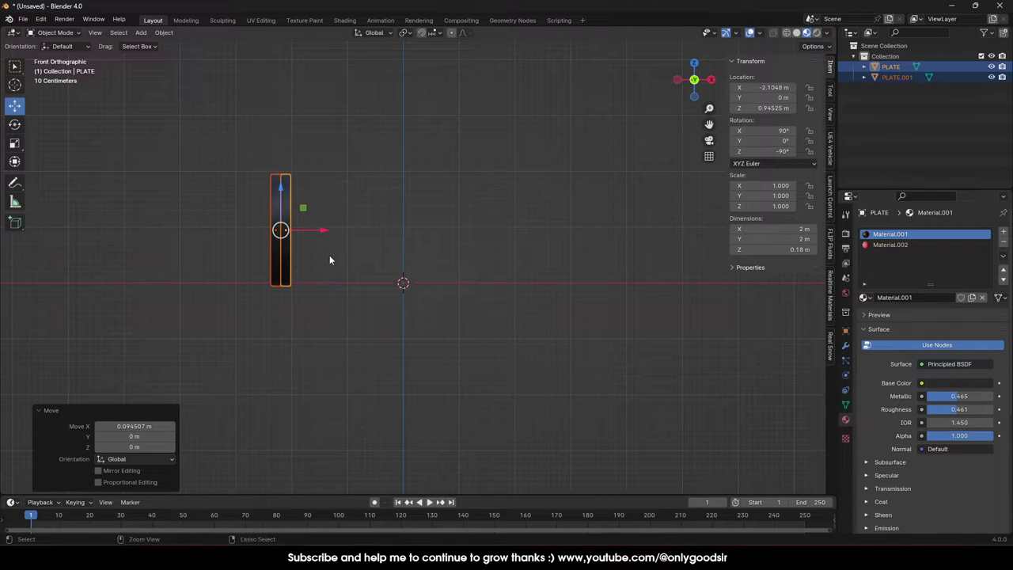
# Copy and paste the pair of plates and move the copies about 4.39 m along the X axis.
pyautogui.hotkey('ctrl', 'c')
pyautogui.hotkey('ctrl', 'v')
pyautogui.press('g')
pyautogui.press('x')
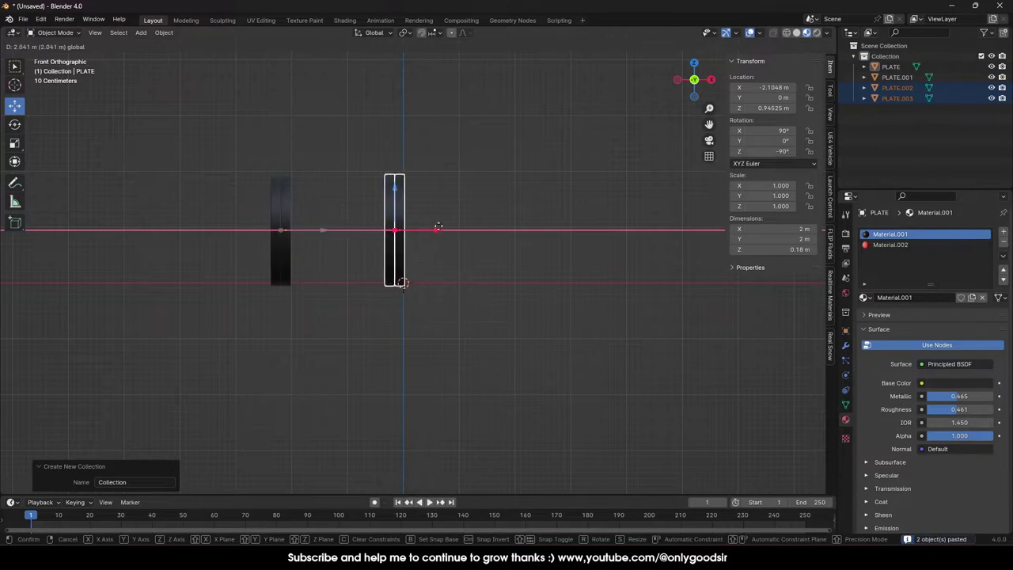
pyautogui.click(568, 230)
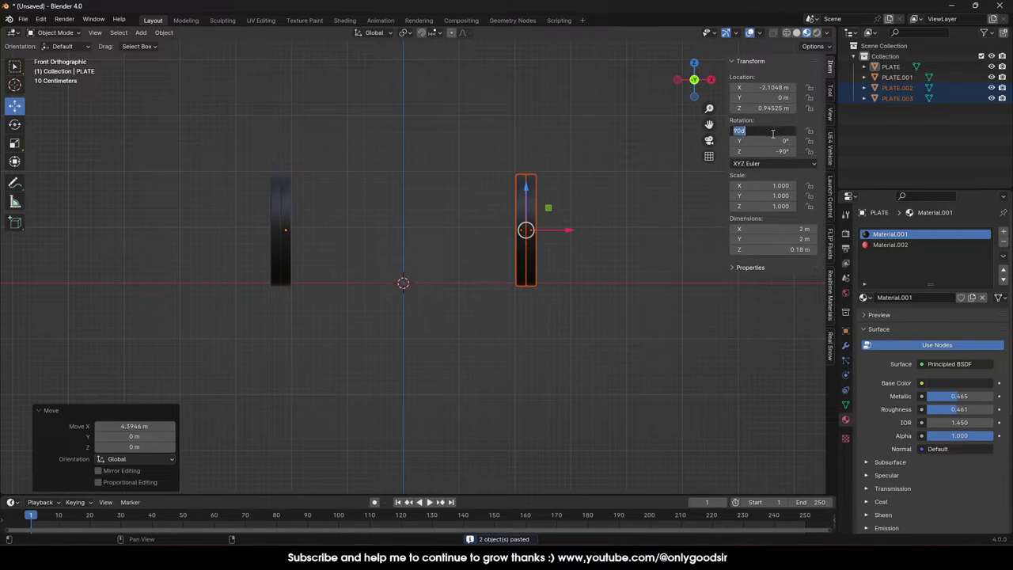
# Set the active plate's Z rotation to 90°.
pyautogui.press('Return')
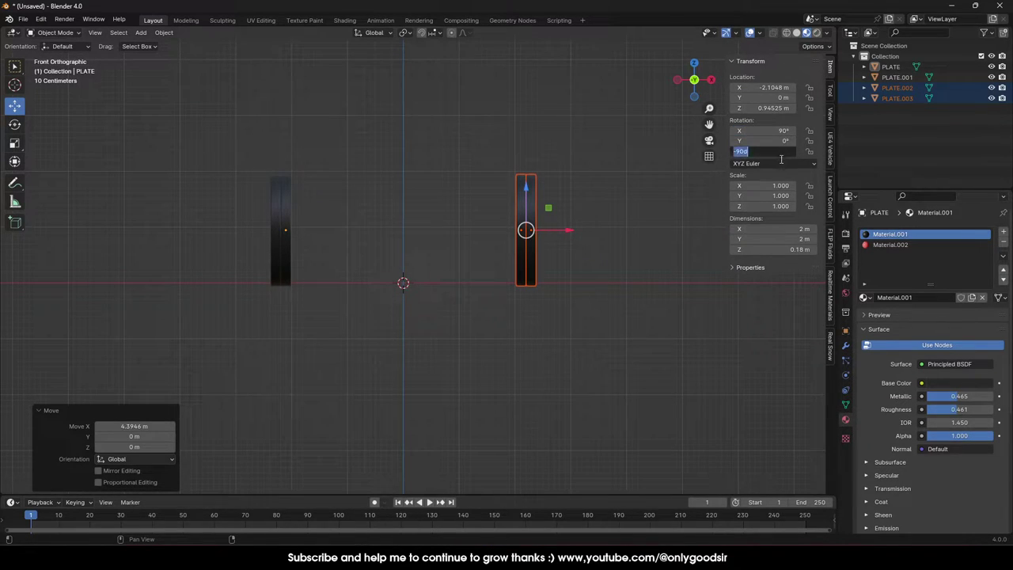
pyautogui.write('90')
pyautogui.press('Return')
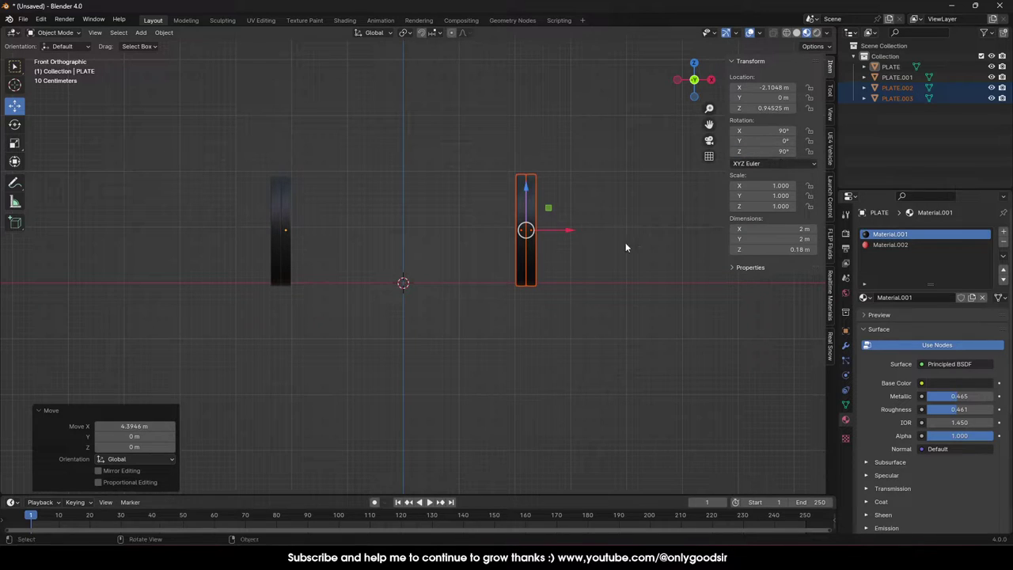
pyautogui.moveTo(625, 242); pyautogui.dragTo(530, 242, button='middle')
pyautogui.click(551, 244)
pyautogui.click(530, 242)
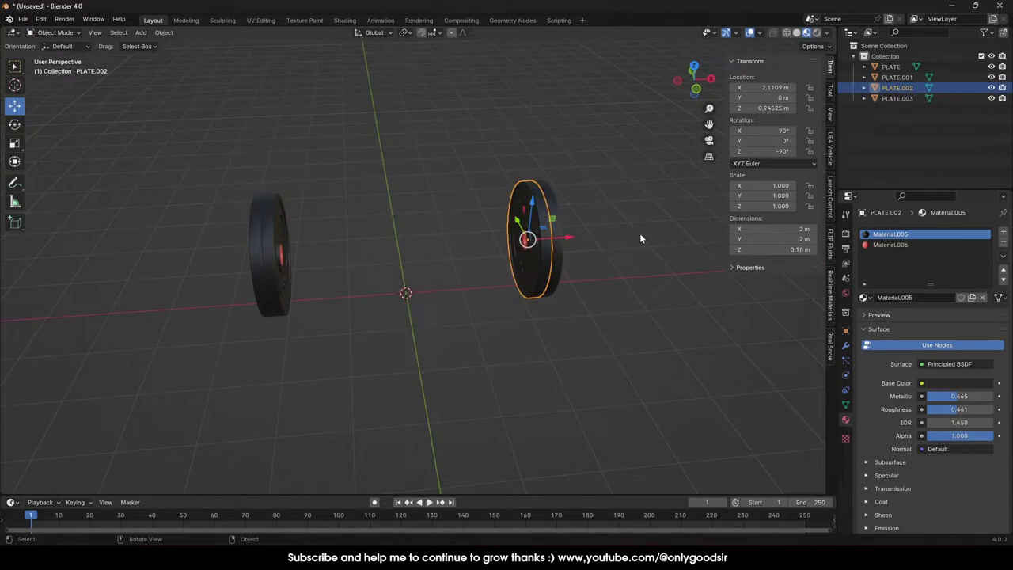
pyautogui.click(780, 151)
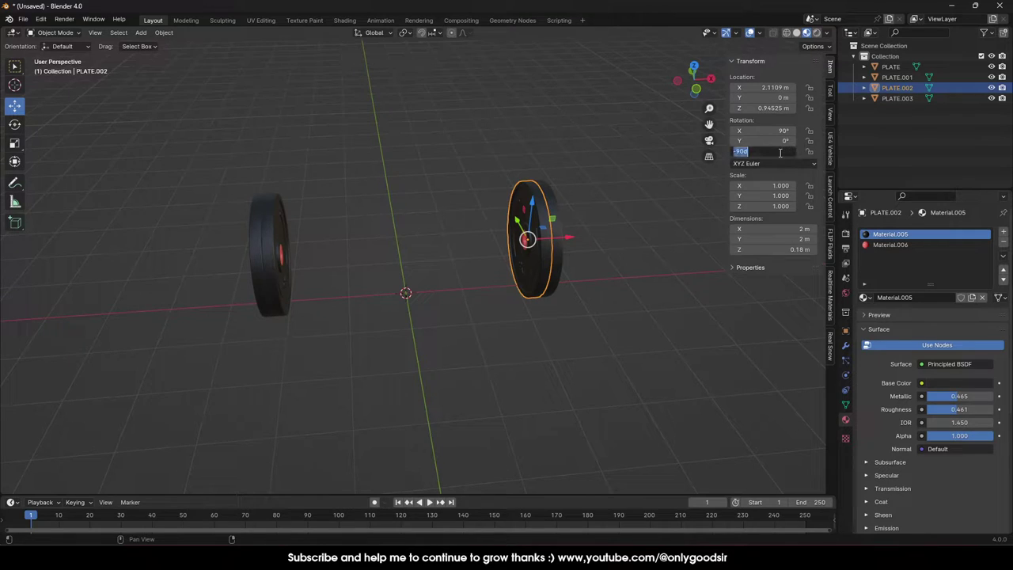
pyautogui.click(396, 320)
pyautogui.moveTo(343, 294); pyautogui.dragTo(265, 293, button='middle')
pyautogui.hotkey('ctrl', 'z')
pyautogui.hotkey('ctrl', 'z')
# Set the Z rotation of the inner plate in the copied pair, PLATE.002, to 90°.
pyautogui.click(443, 271)
pyautogui.click(542, 255)
pyautogui.keyDown('shift'); pyautogui.click(550, 253); pyautogui.keyUp('shift')
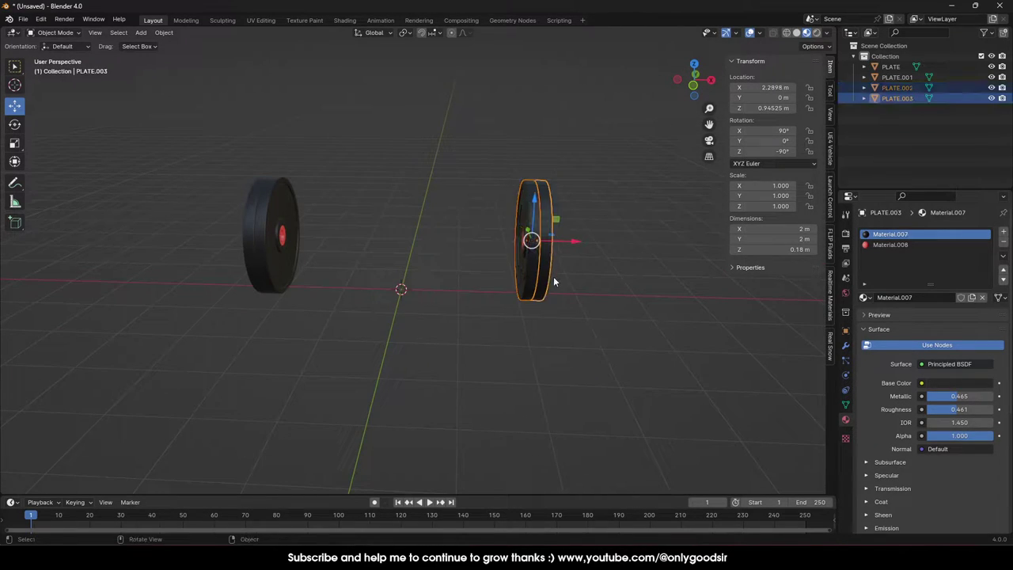
pyautogui.click(554, 277)
pyautogui.click(542, 261)
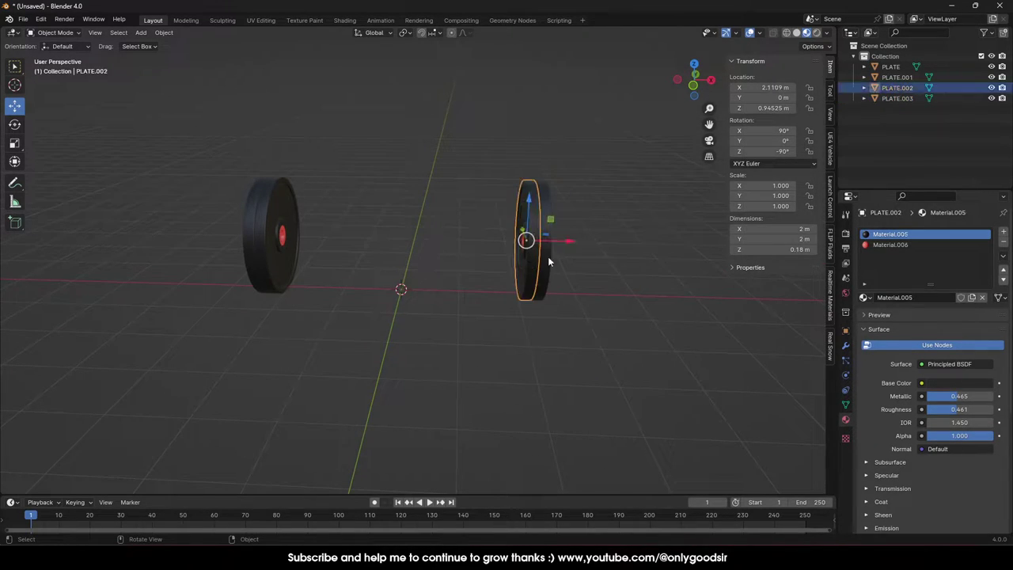
pyautogui.click(772, 150)
pyautogui.write('90')
pyautogui.press('Return')
# Set the Z rotation of the outer plate in the copied pair, PLATE.003, to 90°.
pyautogui.click(548, 249)
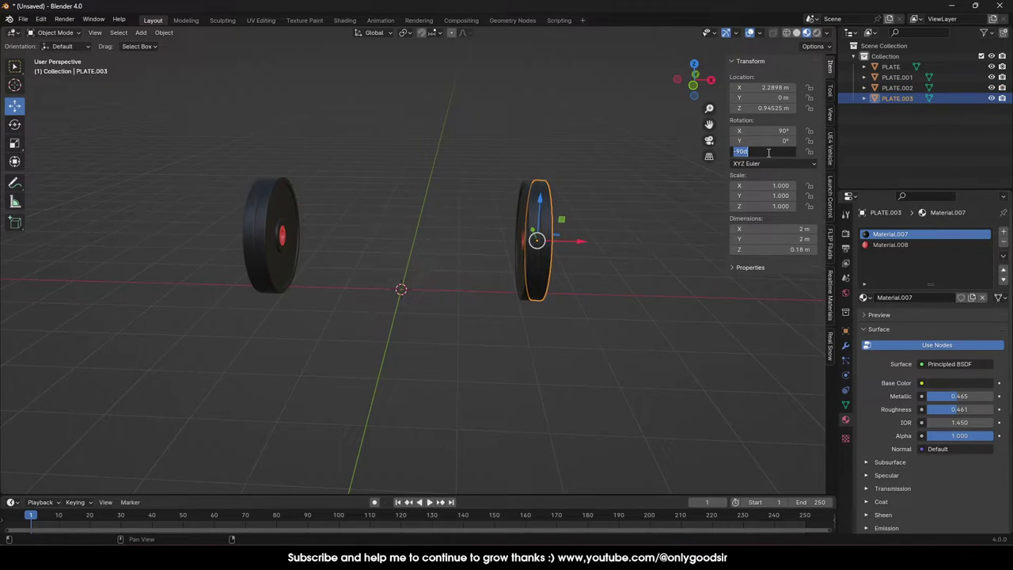
pyautogui.write('90')
pyautogui.press('Return')
pyautogui.click(572, 335)
pyautogui.moveTo(572, 335); pyautogui.dragTo(306, 266, button='middle')
pyautogui.moveTo(490, 258); pyautogui.dragTo(454, 255, button='middle')
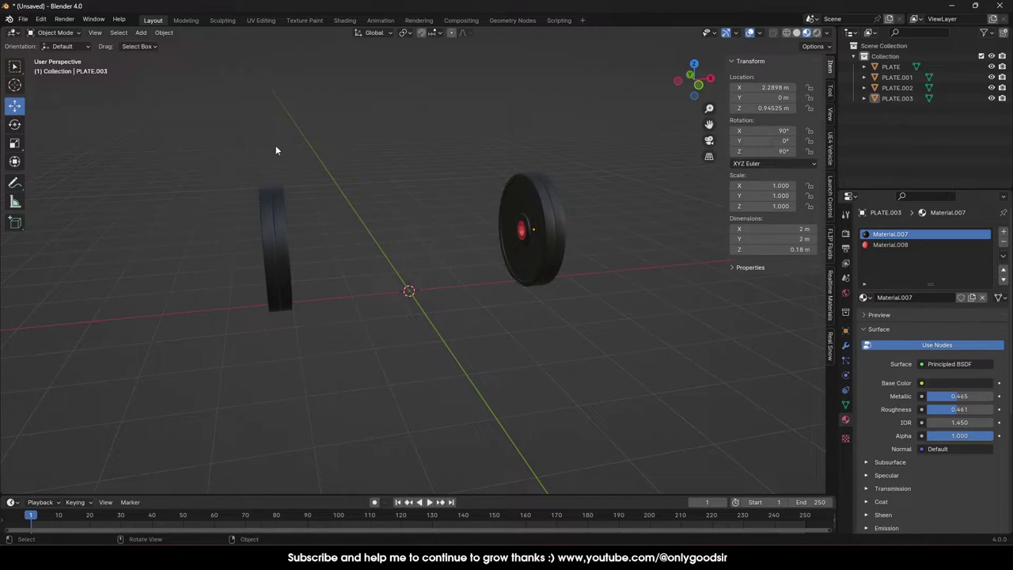
# Add a cylinder for the bar with a 90° Y rotation, 0.12 m radius and 4.67 m depth.
pyautogui.hotkey('shift', 'a')
pyautogui.moveTo(182, 46)
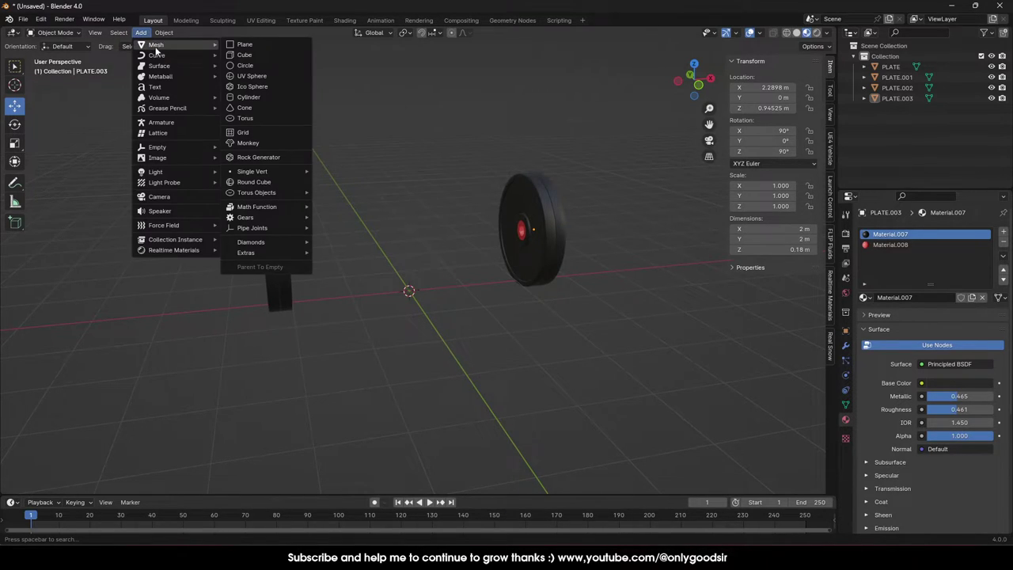
pyautogui.click(257, 96)
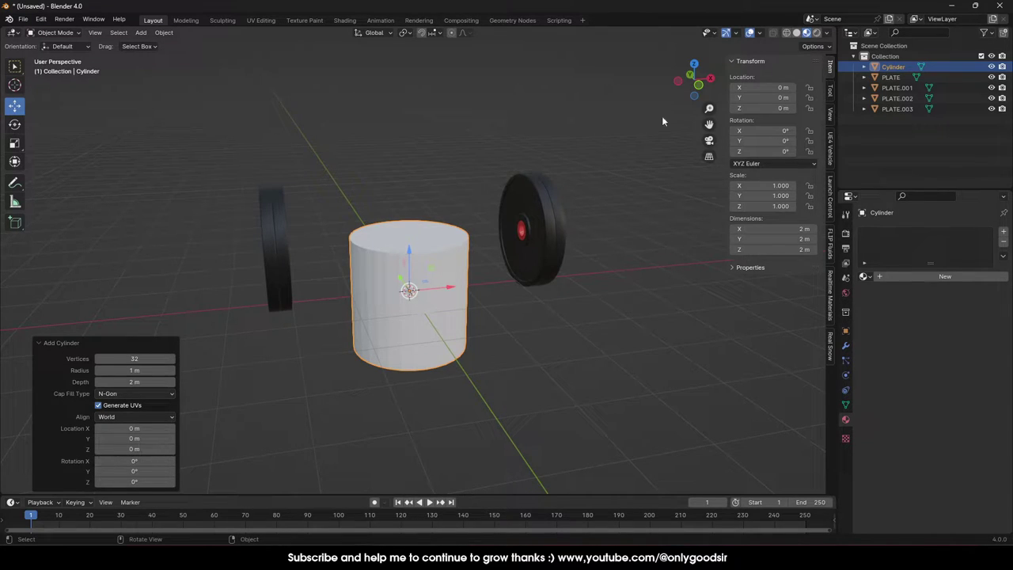
pyautogui.click(144, 471)
pyautogui.write('90')
pyautogui.press('Return')
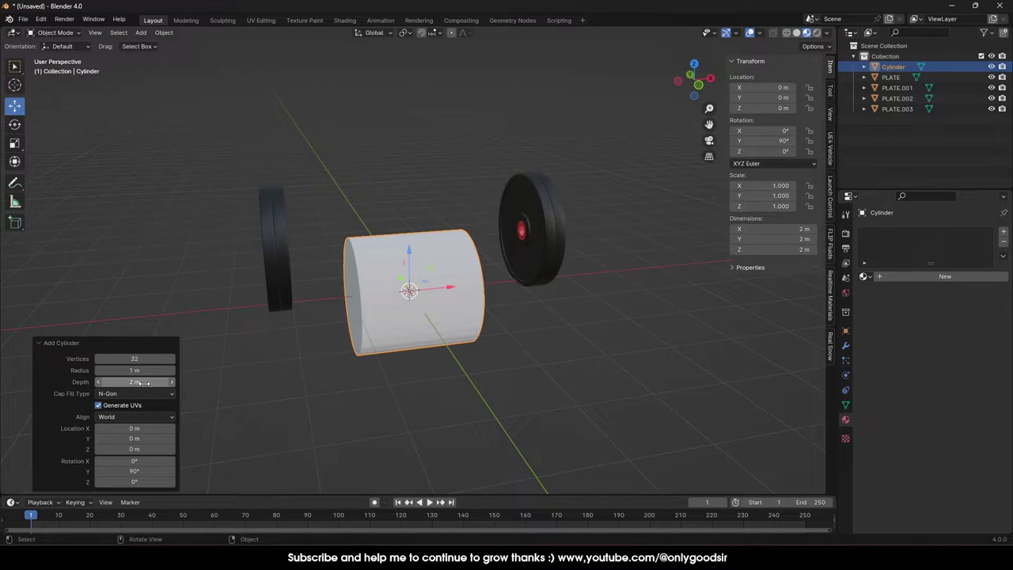
pyautogui.moveTo(143, 372); pyautogui.dragTo(900, 384)
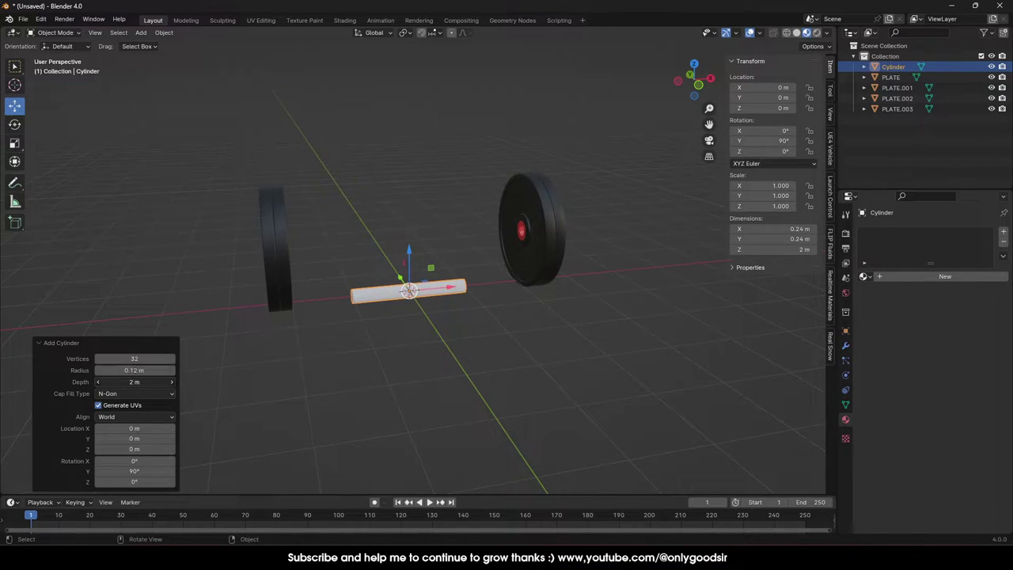
pyautogui.moveTo(135, 381); pyautogui.dragTo(284, 373)
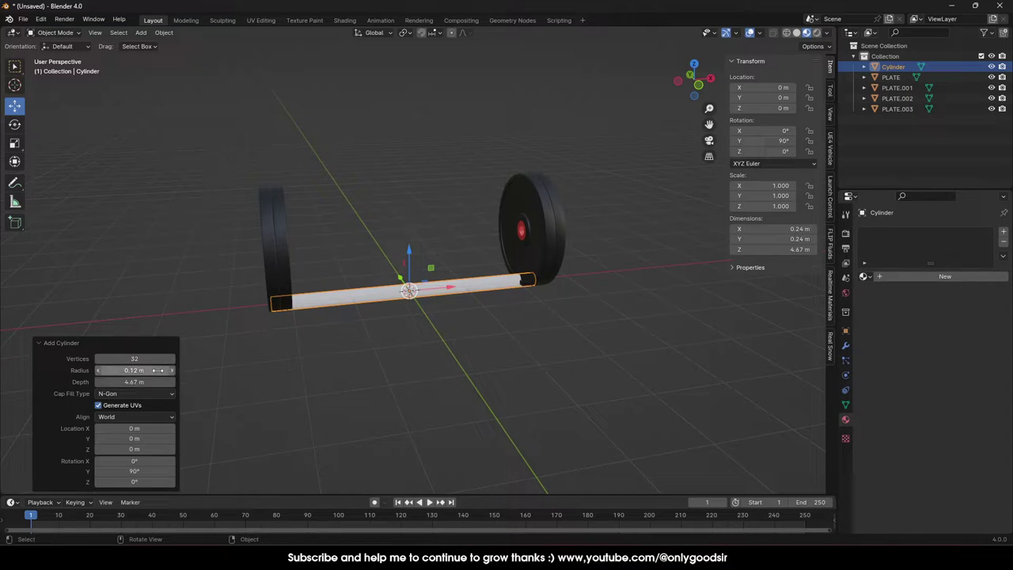
# Raise the cylinder about 0.954 m to align with the plate holes and scale it uniformly to 0.69.
pyautogui.moveTo(408, 247); pyautogui.dragTo(408, 195)
pyautogui.moveTo(478, 288); pyautogui.dragTo(459, 264, button='middle')
pyautogui.press('s')
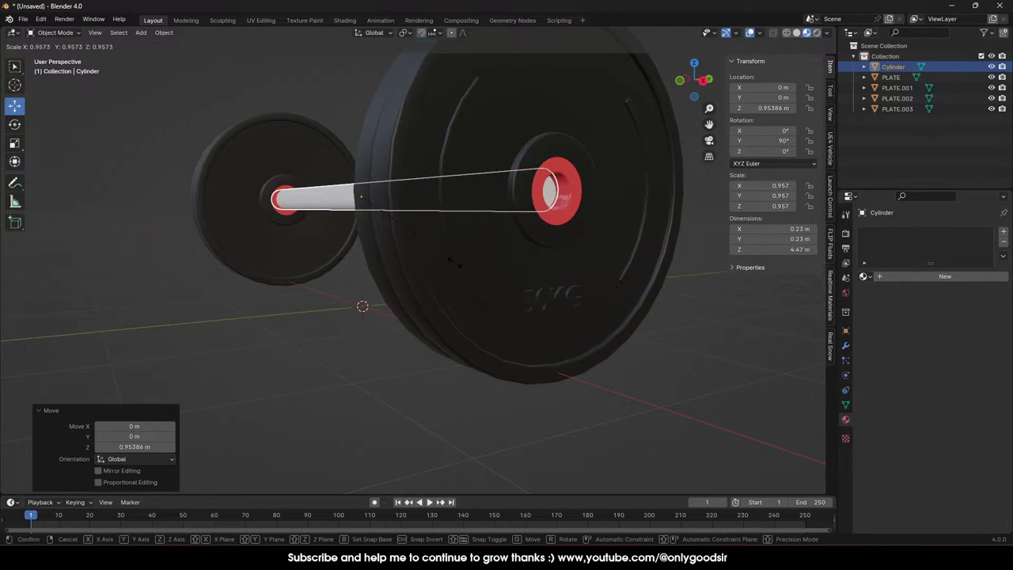
pyautogui.press('Return')
# Scale the cylinder along the global X axis by about 1.652 so it passes through both plate pairs.
pyautogui.click(14, 142)
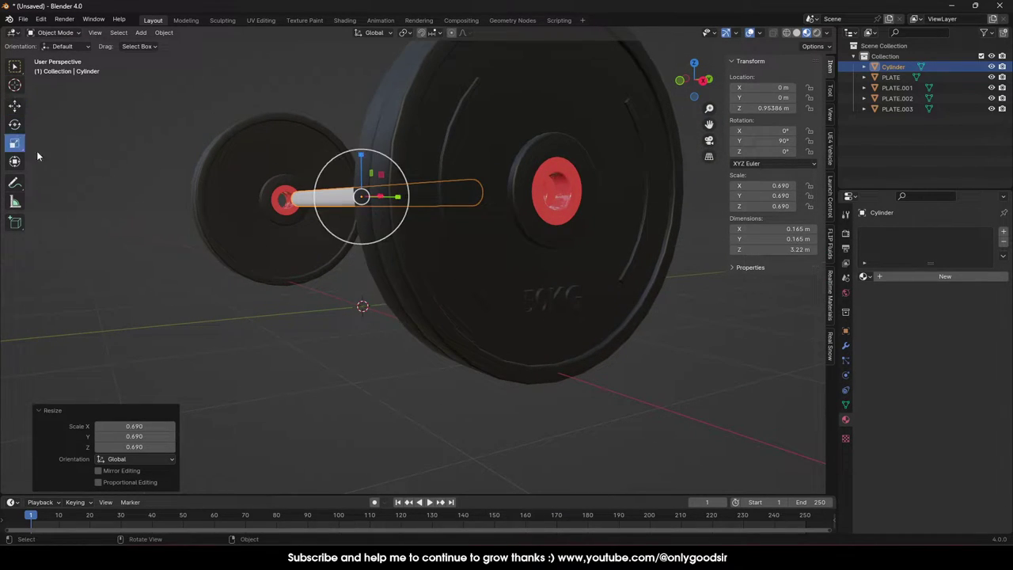
pyautogui.moveTo(397, 200); pyautogui.dragTo(493, 247)
pyautogui.hotkey('ctrl', 'z')
pyautogui.moveTo(493, 248); pyautogui.dragTo(372, 210, button='middle')
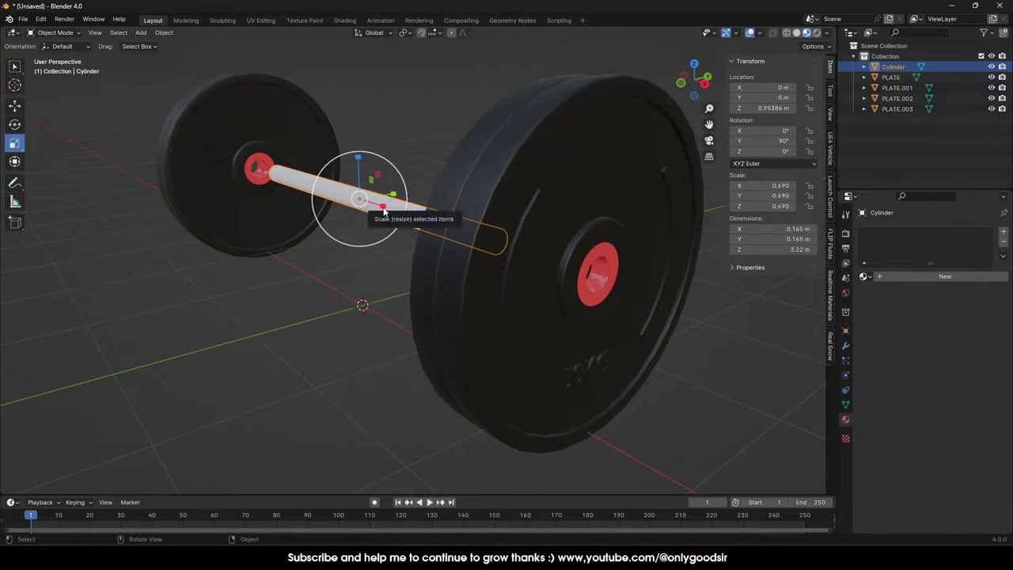
pyautogui.press('s')
pyautogui.press('x')
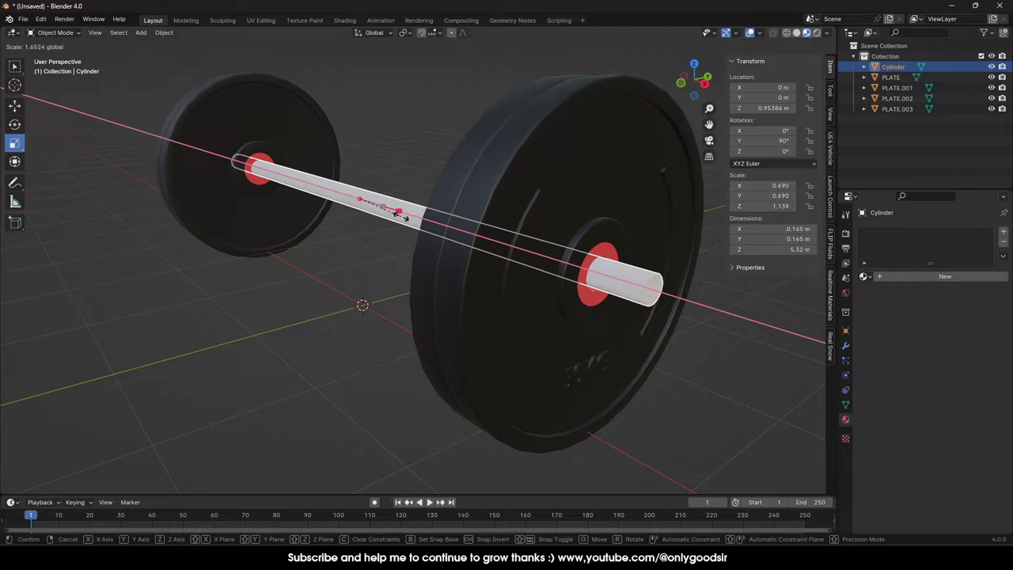
pyautogui.click(495, 268)
# Scale the bar uniformly by 0.98, and shorten it along the X axis by a factor of 0.956.
pyautogui.press('s')
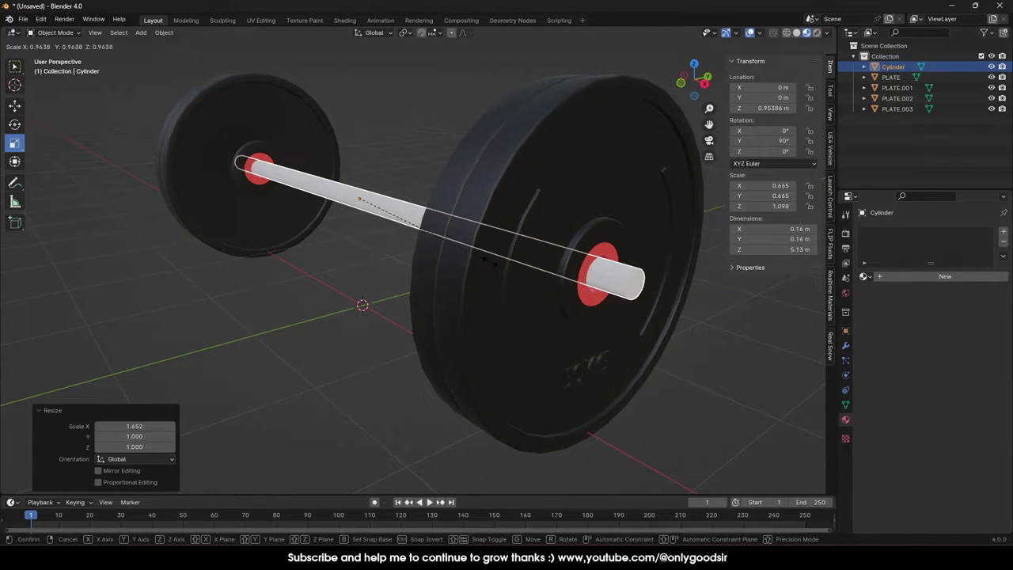
pyautogui.click(492, 263)
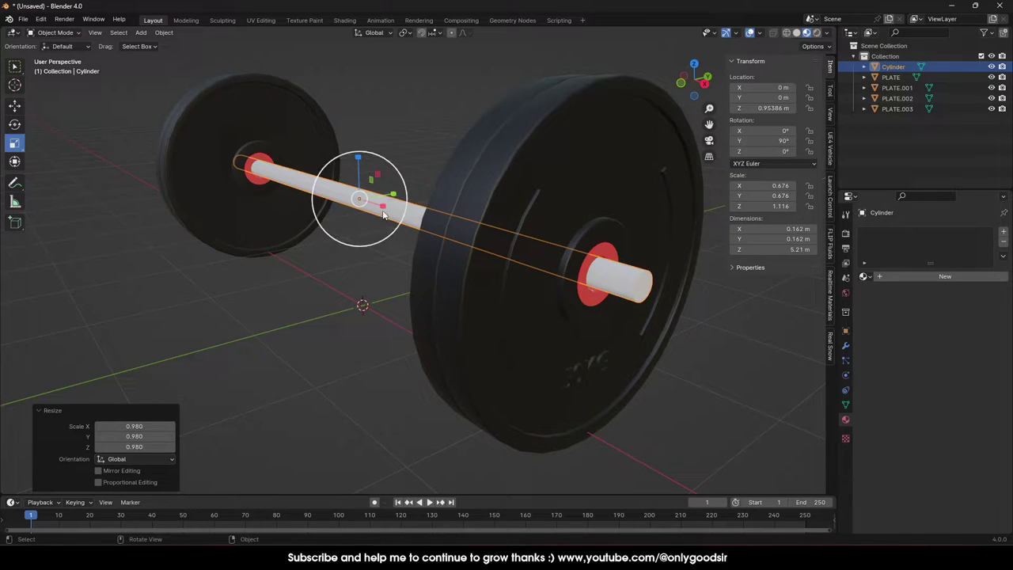
pyautogui.moveTo(386, 207)
pyautogui.mouseDown()
pyautogui.moveTo(394, 209)
pyautogui.moveTo(385, 206)
pyautogui.mouseUp()
pyautogui.moveTo(386, 206); pyautogui.dragTo(539, 317, button='middle')
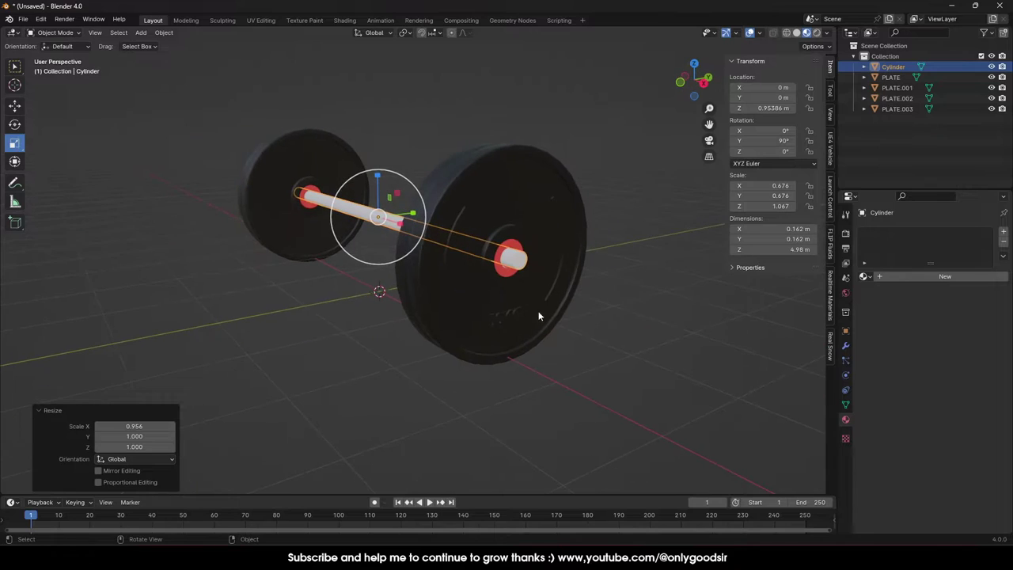
# In Edit Mode, select both end faces of the bar and extrude them in place without any offset.
pyautogui.click(54, 32)
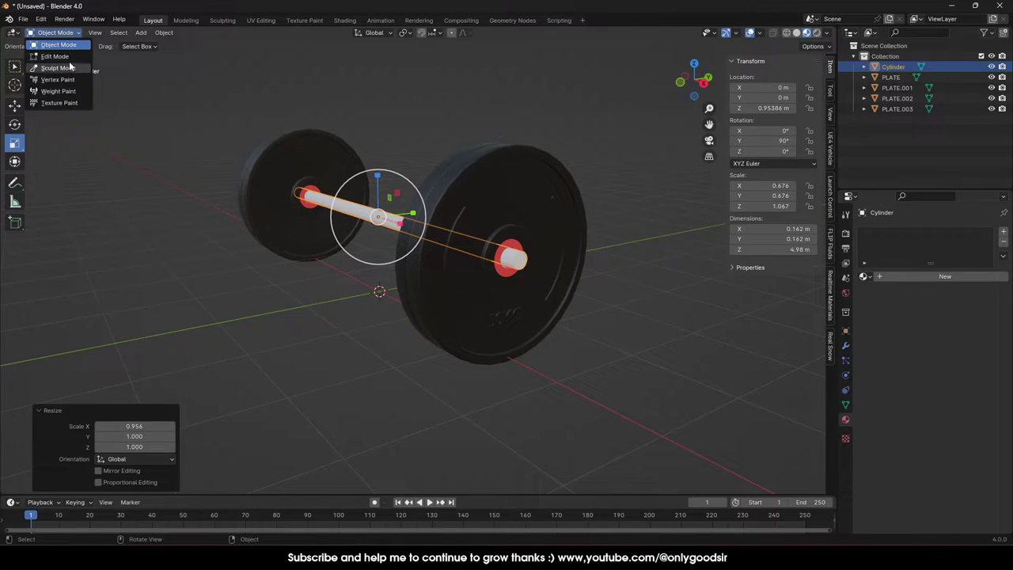
pyautogui.click(55, 52)
pyautogui.scroll(3, 635, 274)
pyautogui.click(604, 267)
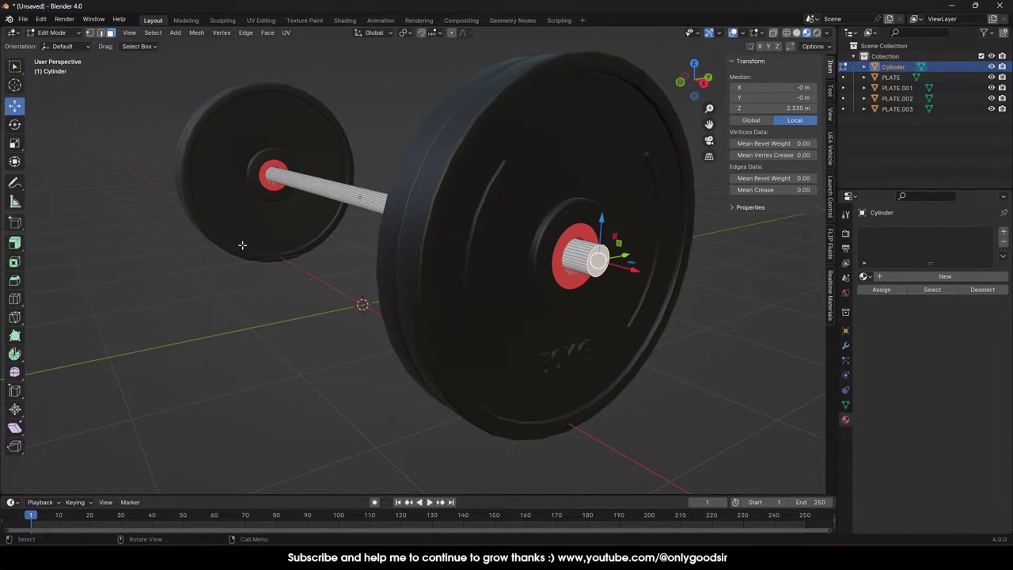
pyautogui.moveTo(242, 245); pyautogui.dragTo(399, 237, button='middle')
pyautogui.keyDown('shift'); pyautogui.click(193, 170); pyautogui.keyUp('shift')
pyautogui.moveTo(193, 170); pyautogui.dragTo(354, 306, button='middle')
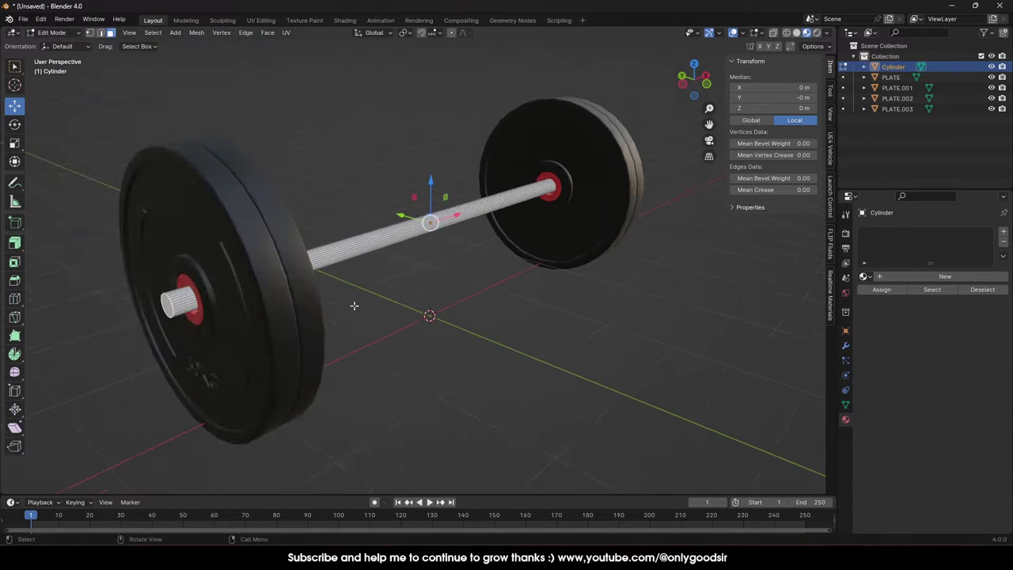
pyautogui.press('e')
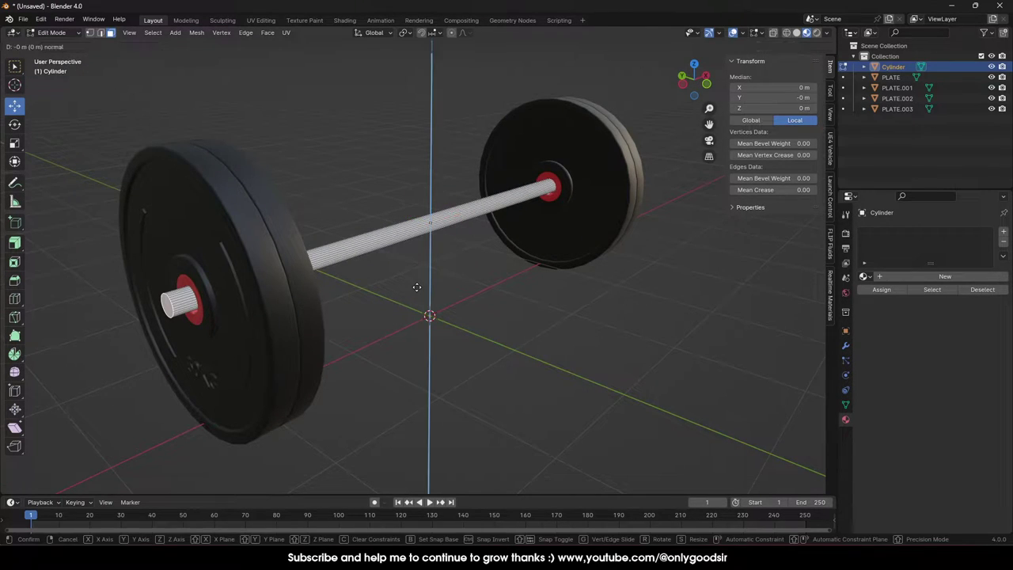
pyautogui.press('Escape')
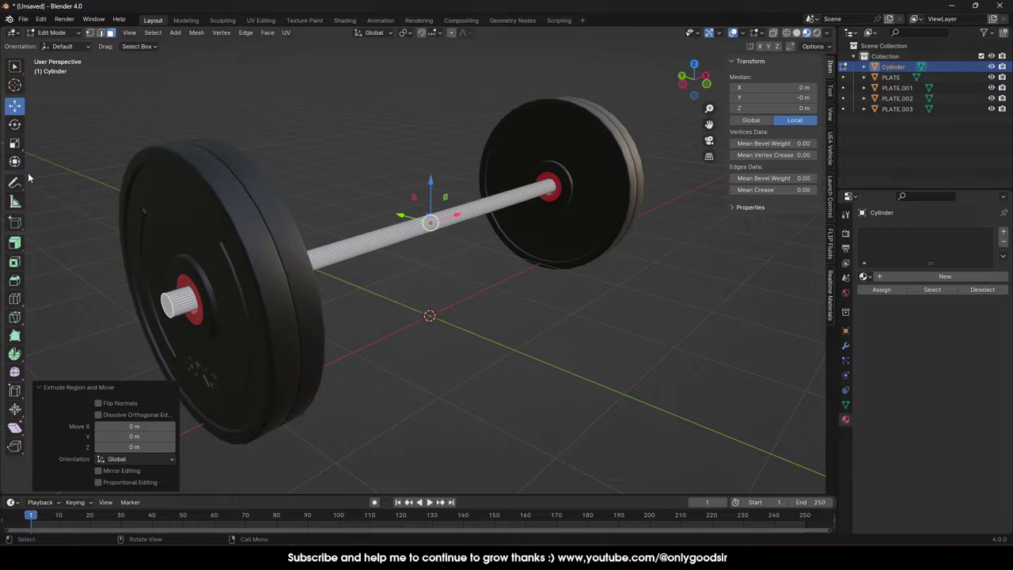
# Try to flare the bar ends by scaling the extruded faces uniformly by 1.312 and pulling them in along X by 0.763.
pyautogui.click(14, 142)
pyautogui.moveTo(455, 216)
pyautogui.mouseDown()
pyautogui.moveTo(465, 212)
pyautogui.moveTo(454, 216)
pyautogui.mouseUp()
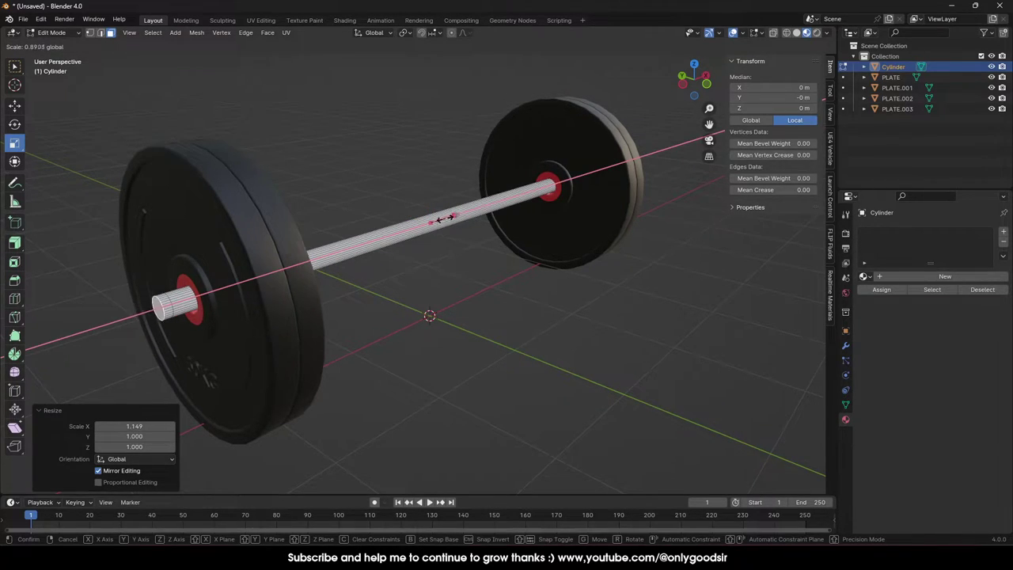
pyautogui.click(443, 221)
pyautogui.press('s')
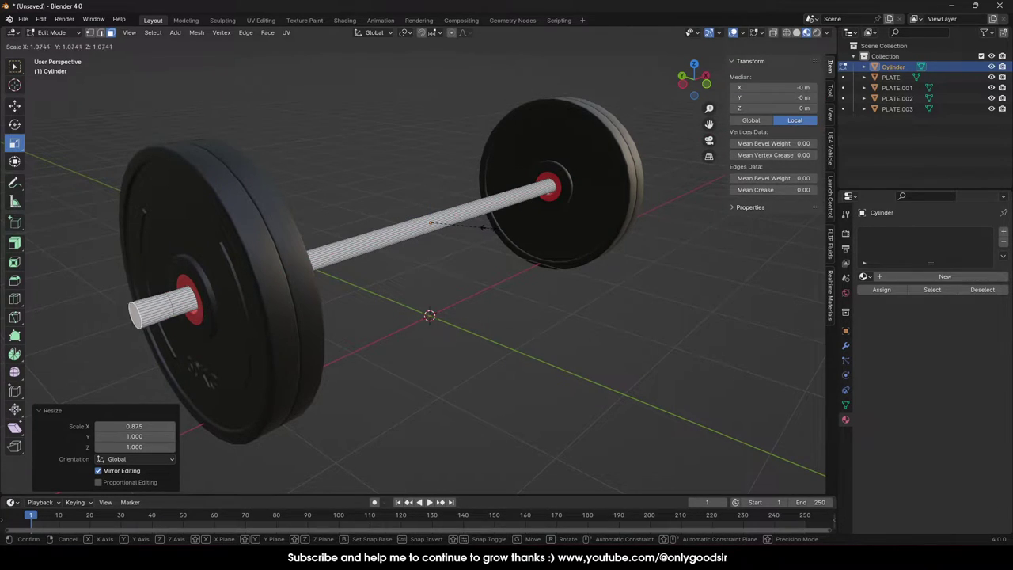
pyautogui.click(509, 223)
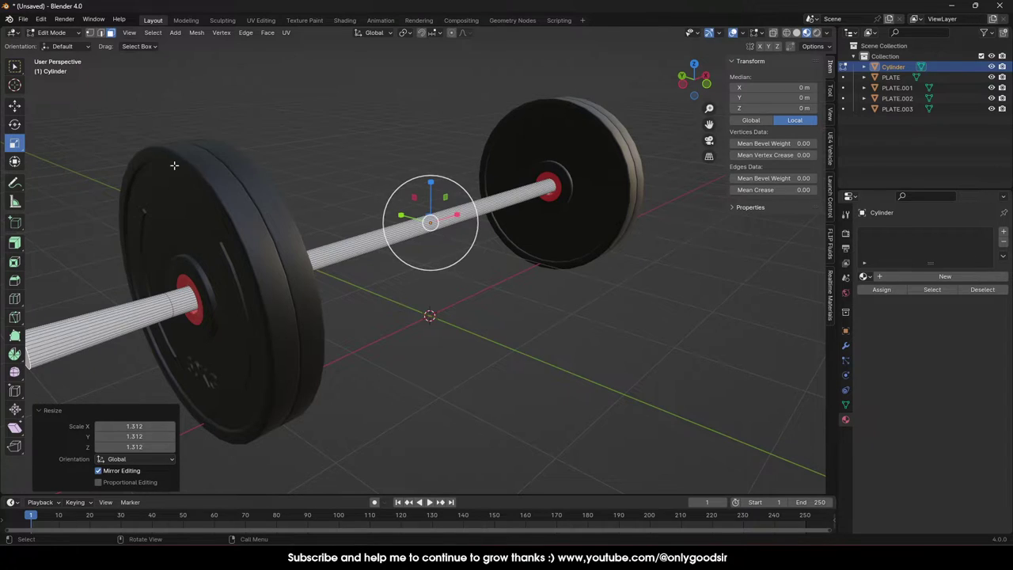
pyautogui.press('s')
pyautogui.press('x')
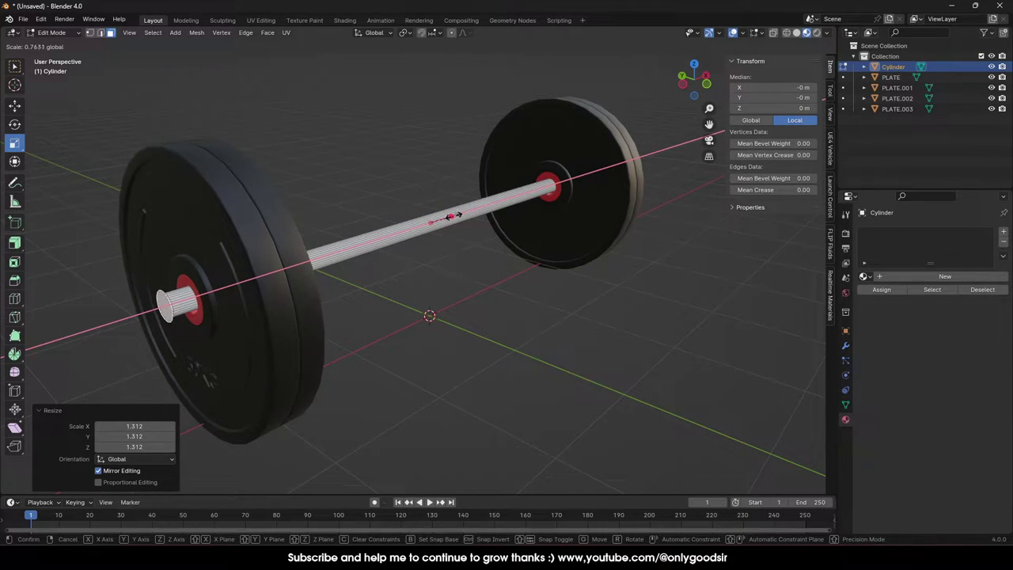
pyautogui.click(453, 215)
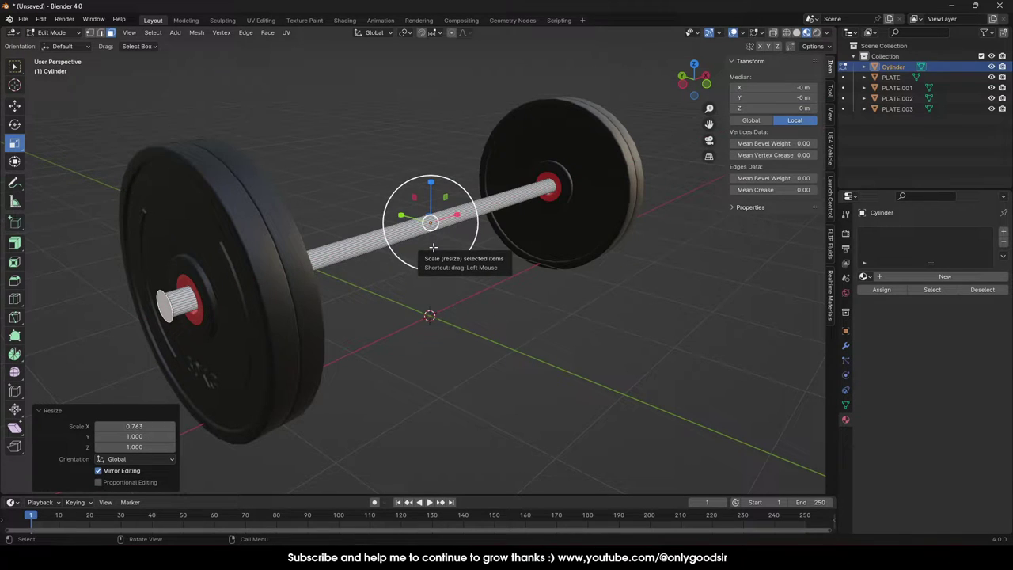
pyautogui.press('s')
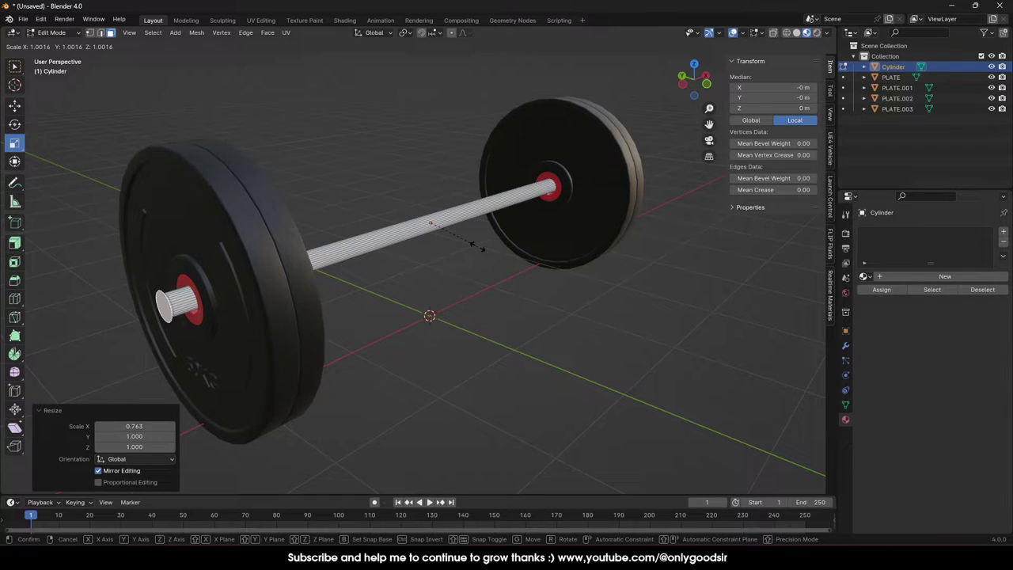
pyautogui.rightClick(475, 247)
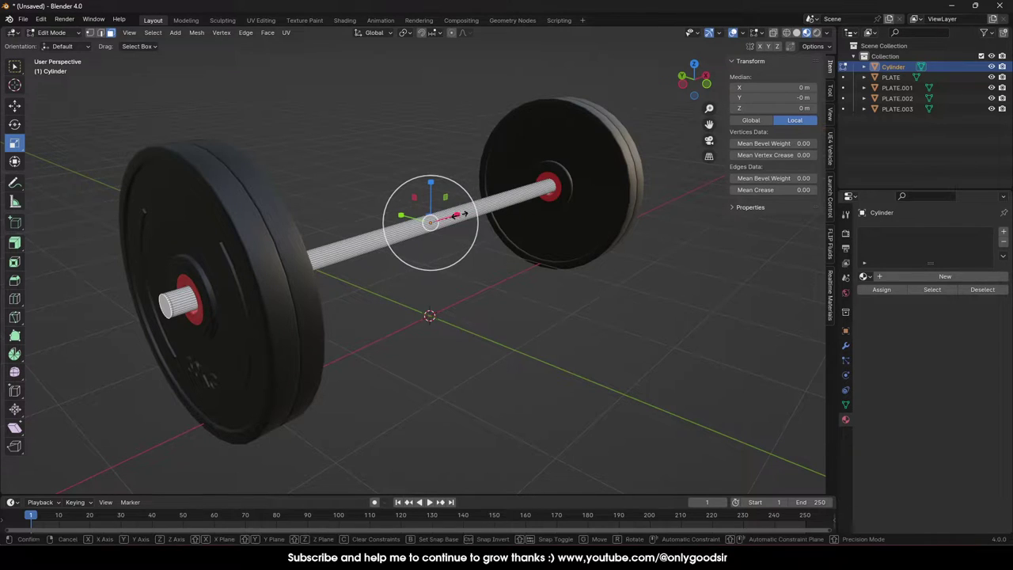
# Extend the bar beyond the plates by scaling the extruded end faces along X by 1.278, and return to Object Mode.
pyautogui.press('s')
pyautogui.press('x')
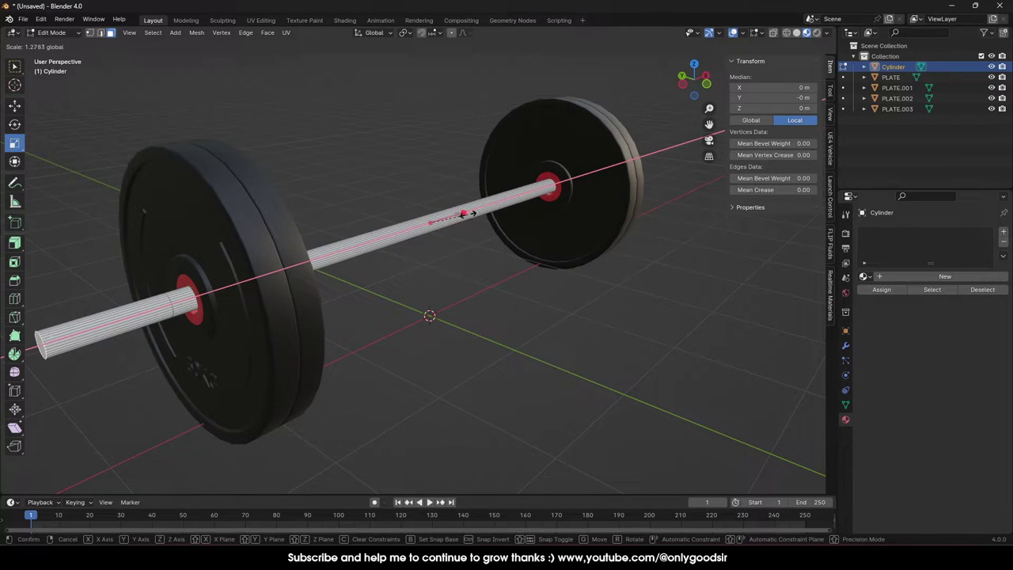
pyautogui.click(468, 214)
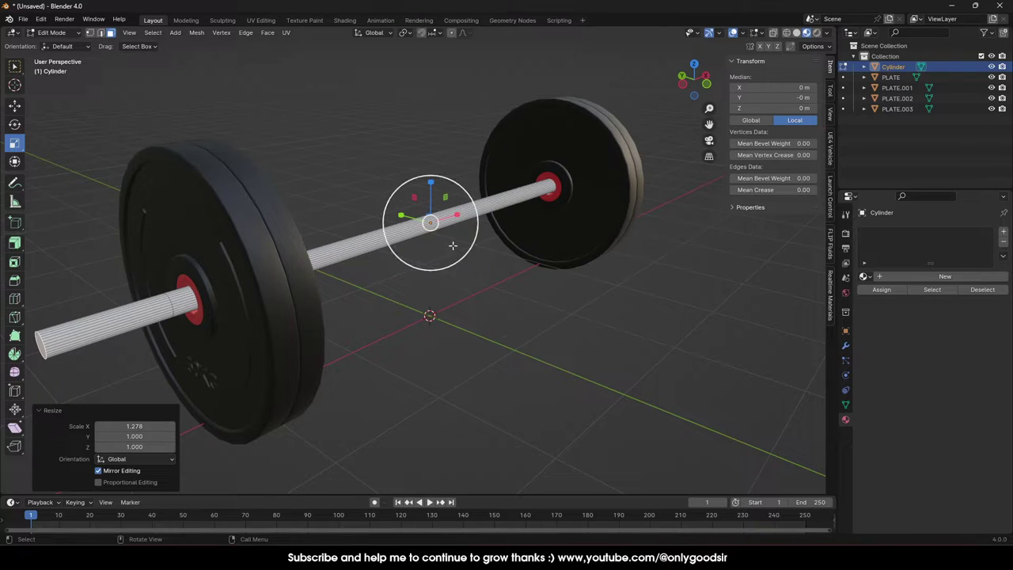
pyautogui.press('Tab')
# In Edit Mode, add a loop cut on the bar beside each pair of plates, the first with a factor of 0.815, and return to Object Mode.
pyautogui.moveTo(527, 323); pyautogui.dragTo(431, 285, button='middle')
pyautogui.scroll(3, 320, 291)
pyautogui.keyDown('shift'); pyautogui.moveTo(284, 273); pyautogui.dragTo(341, 270, button='middle'); pyautogui.keyUp('shift')
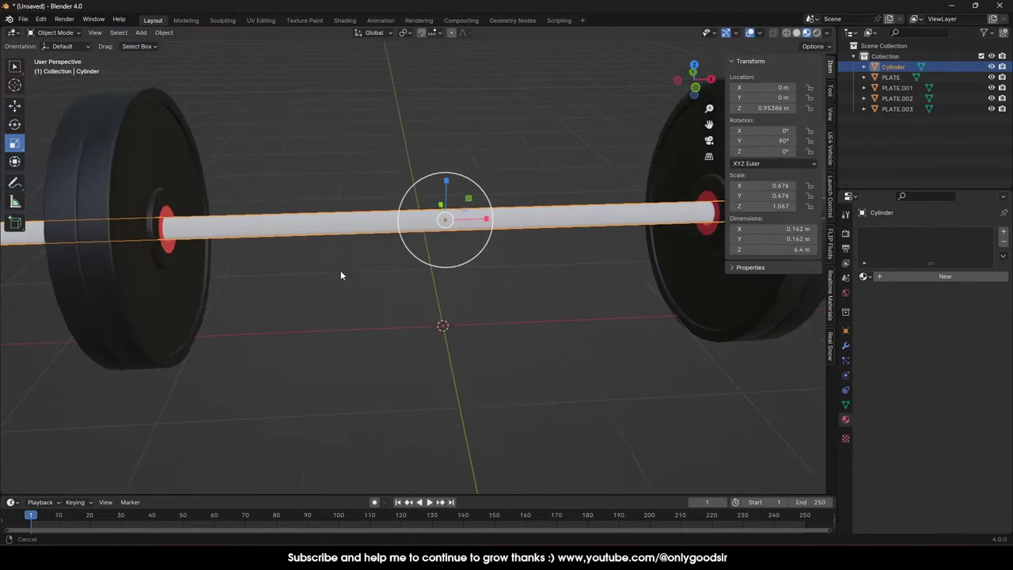
pyautogui.press('Tab')
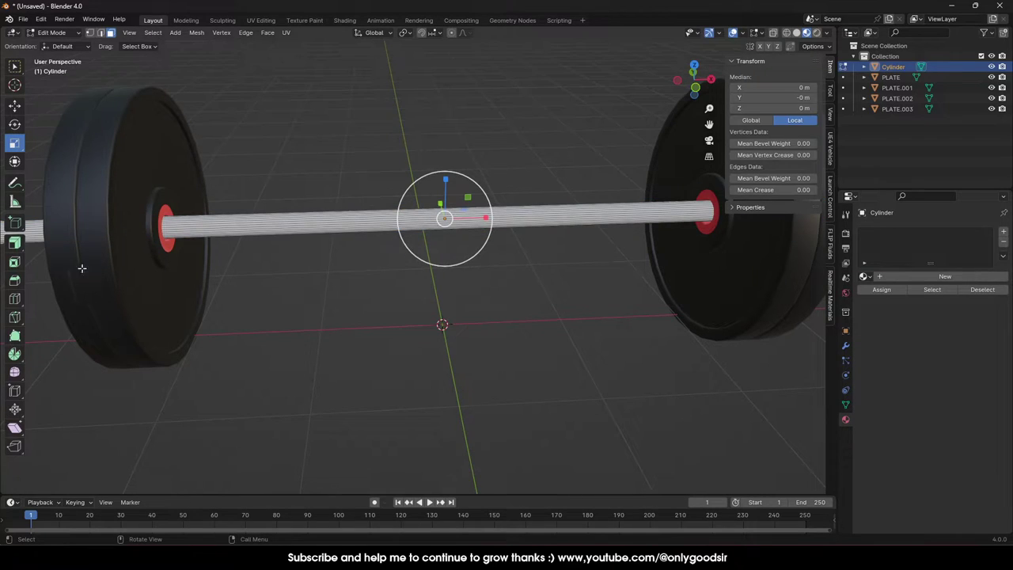
pyautogui.click(16, 300)
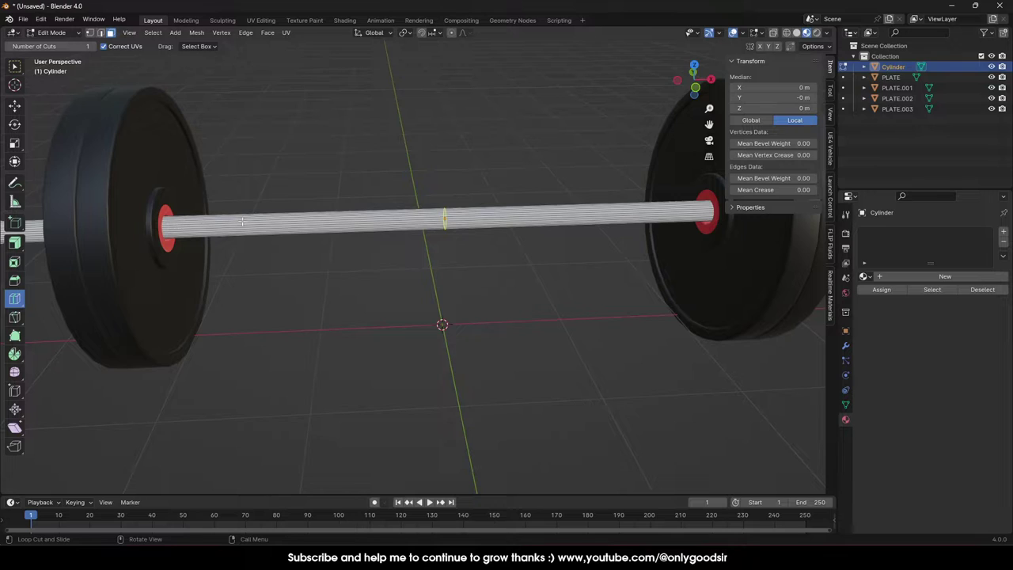
pyautogui.moveTo(242, 222); pyautogui.dragTo(158, 227)
pyautogui.moveTo(817, 228); pyautogui.dragTo(805, 227)
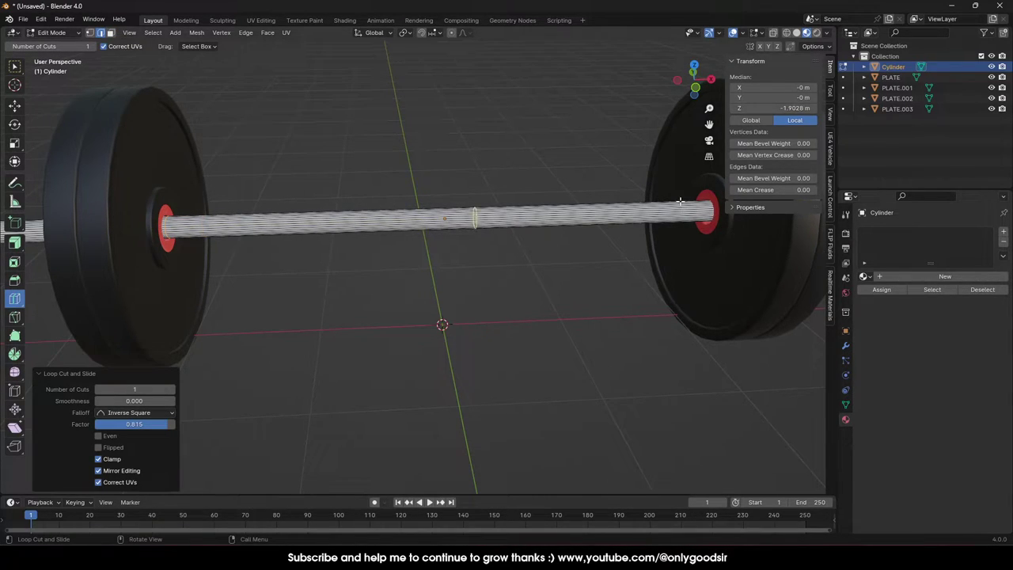
pyautogui.moveTo(678, 199); pyautogui.dragTo(719, 204)
pyautogui.moveTo(65, 211); pyautogui.dragTo(82, 209)
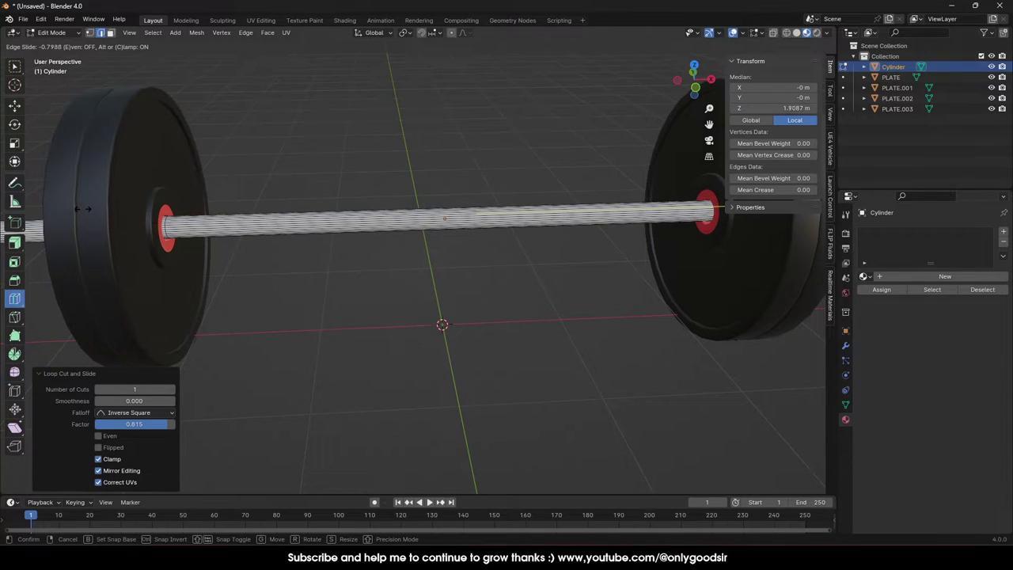
pyautogui.click(82, 209)
pyautogui.press('Tab')
pyautogui.scroll(-4, 393, 290)
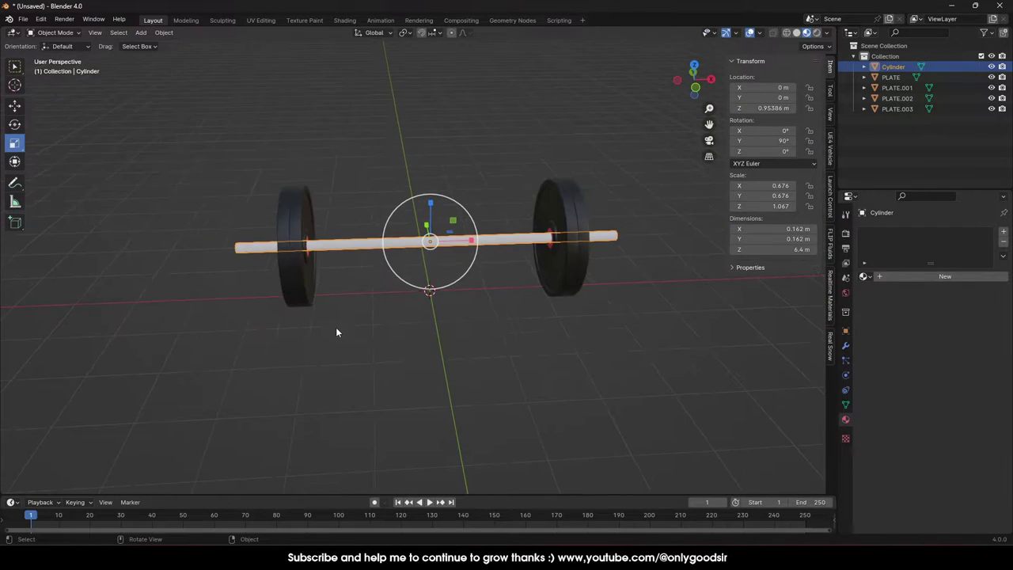
# Give the bar a new material with Metallic set to 1.000 and Roughness set to 0.000.
pyautogui.click(347, 331)
pyautogui.moveTo(347, 331); pyautogui.dragTo(454, 250, button='middle')
pyautogui.click(453, 250)
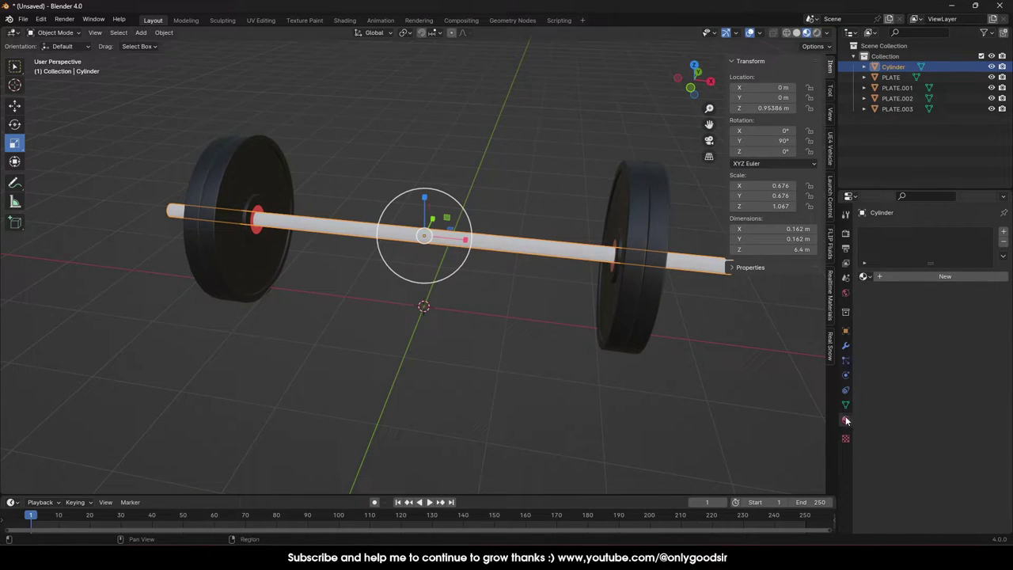
pyautogui.click(919, 278)
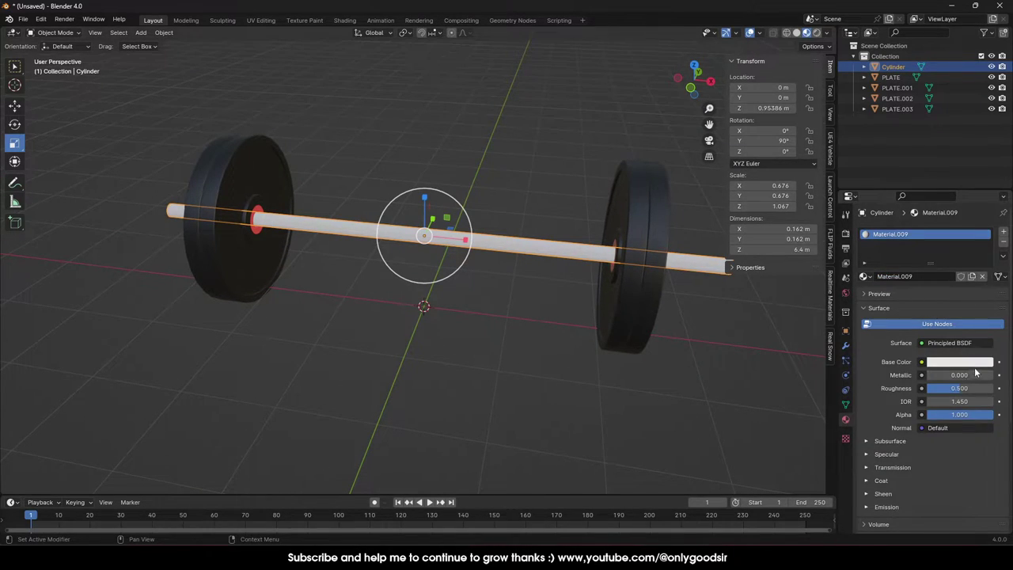
pyautogui.click(965, 364)
pyautogui.moveTo(950, 376); pyautogui.dragTo(911, 389)
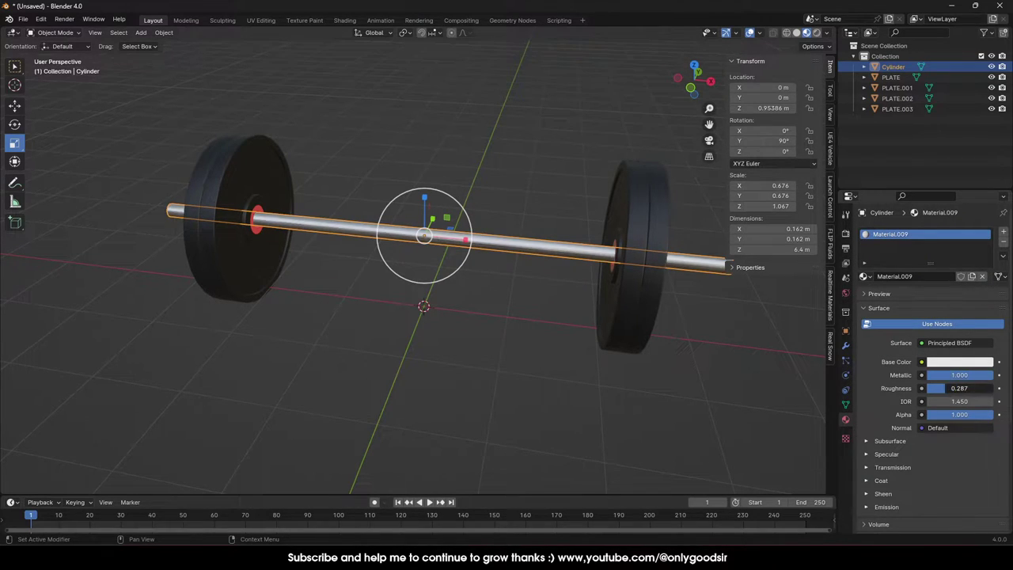
# Apply Shade Smooth to the bar.
pyautogui.rightClick(499, 250)
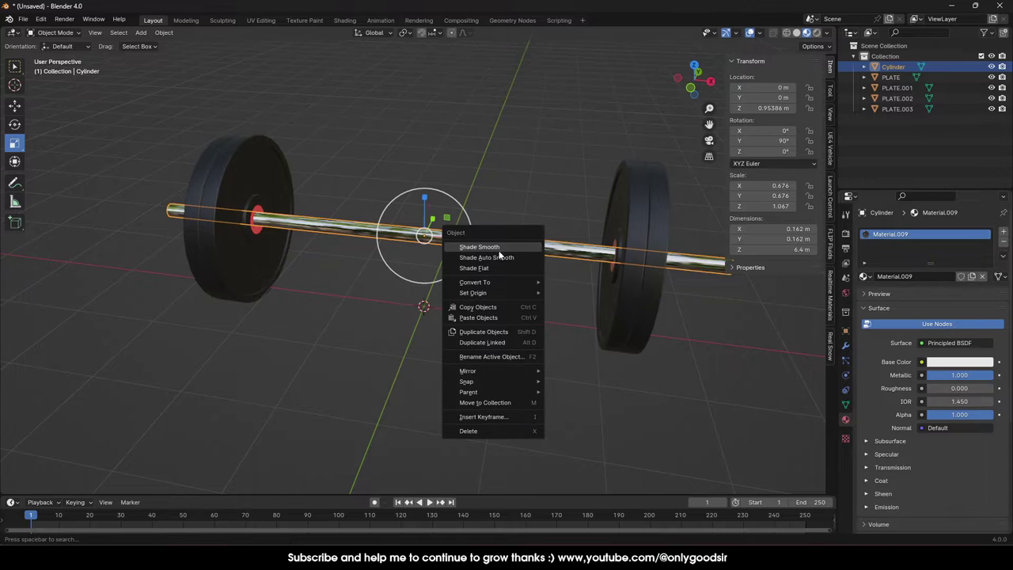
pyautogui.click(491, 250)
pyautogui.moveTo(503, 298); pyautogui.dragTo(552, 305, button='middle')
pyautogui.scroll(3, 498, 311)
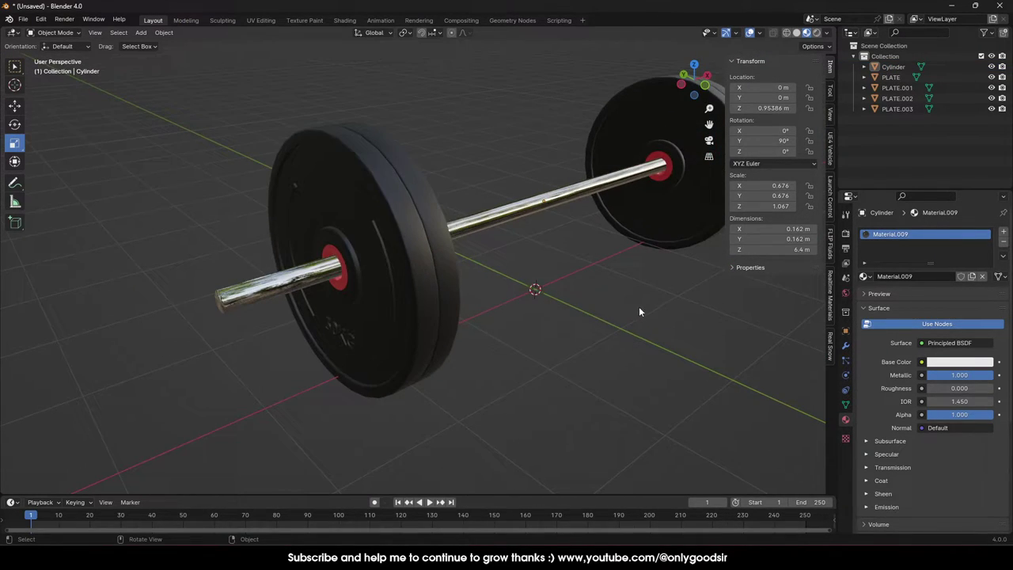
# Set the Roughness of the bar's material to 0.118.
pyautogui.click(292, 277)
pyautogui.moveTo(308, 259); pyautogui.dragTo(547, 259, button='middle')
pyautogui.moveTo(947, 388); pyautogui.dragTo(952, 388)
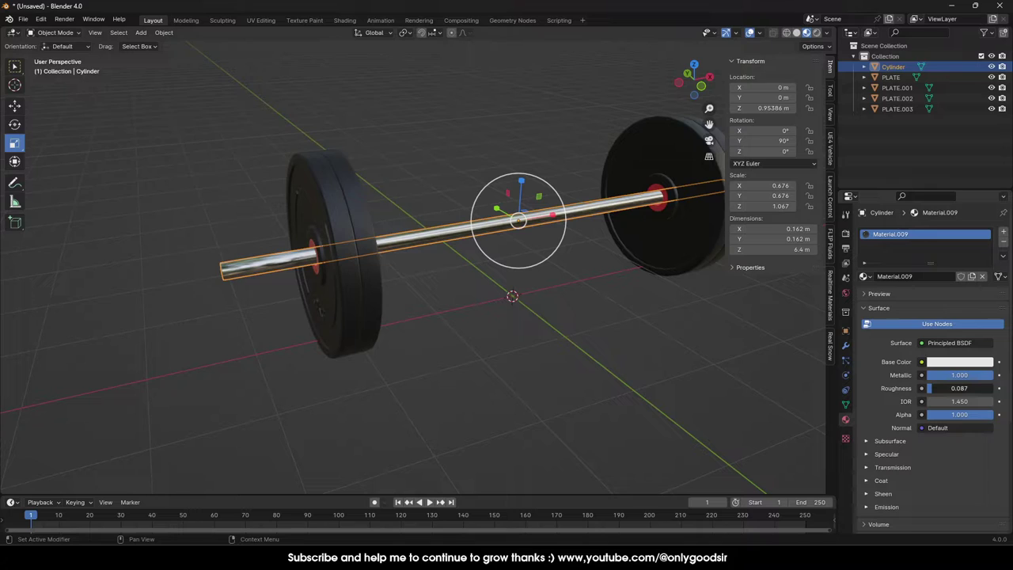
pyautogui.hotkey('alt', 'a')
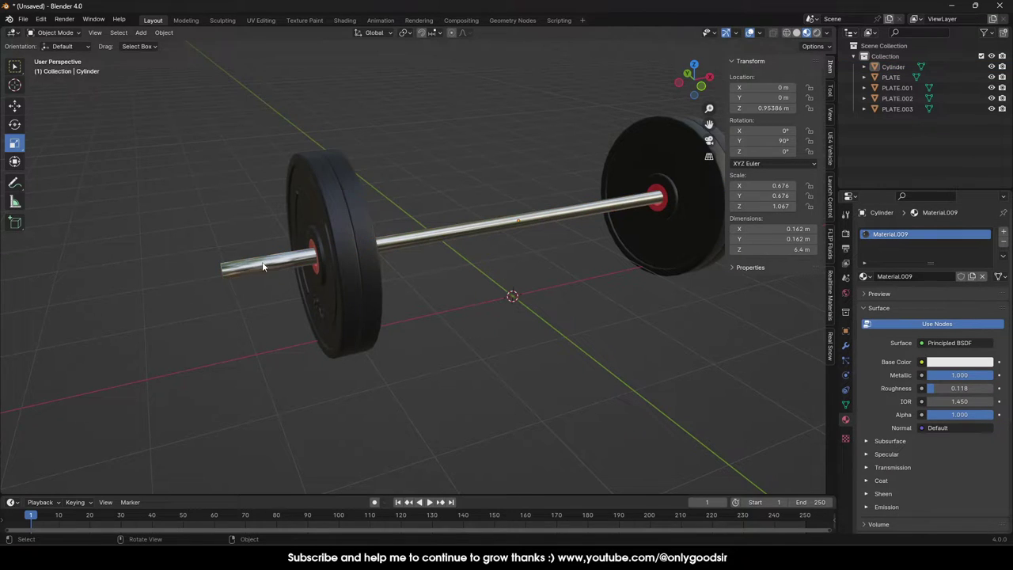
pyautogui.moveTo(536, 310); pyautogui.dragTo(606, 292, button='middle')
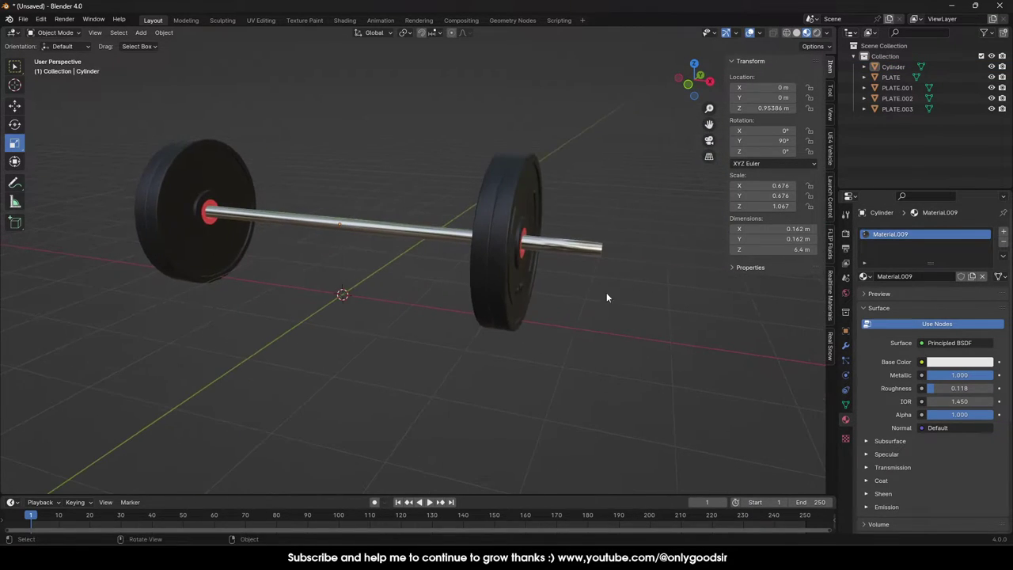
# In Edit Mode with X-Ray on, select all faces of both bar ends that protrude beyond the plates.
pyautogui.click(572, 257)
pyautogui.press('Tab')
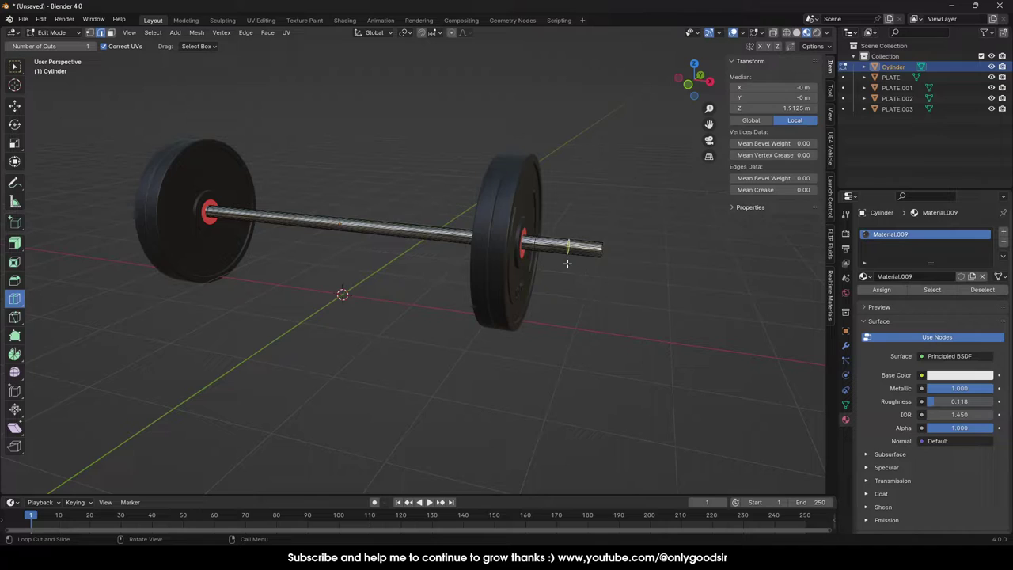
pyautogui.click(14, 105)
pyautogui.click(110, 34)
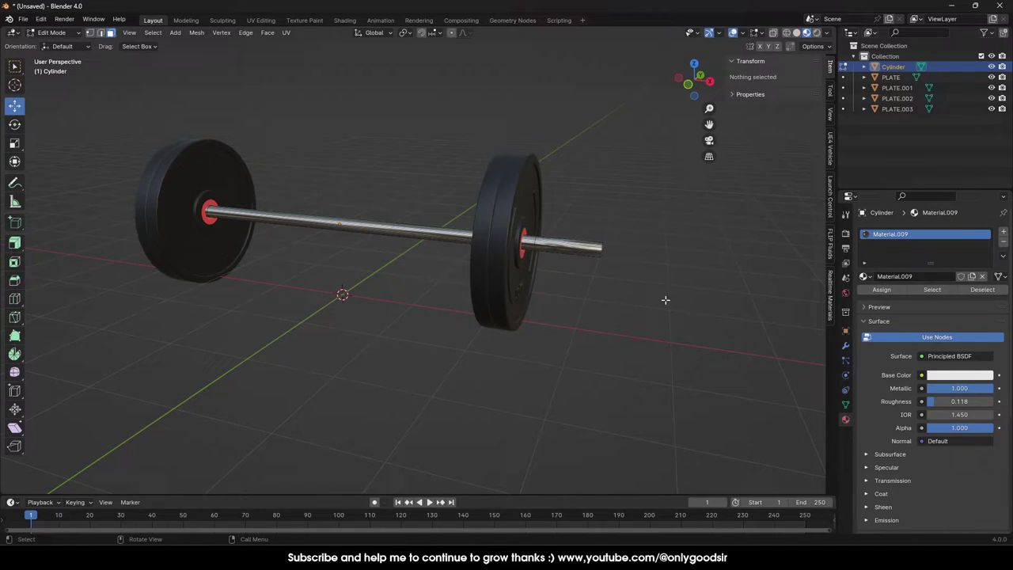
pyautogui.click(774, 34)
pyautogui.moveTo(648, 311); pyautogui.dragTo(562, 213)
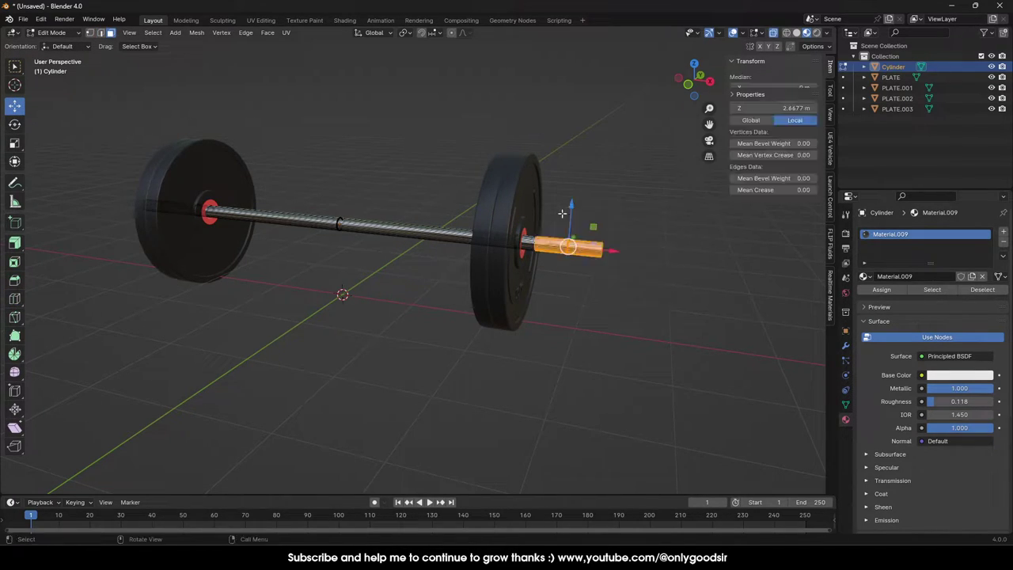
pyautogui.moveTo(562, 213); pyautogui.dragTo(485, 295, button='middle')
pyautogui.moveTo(79, 209); pyautogui.dragTo(165, 278)
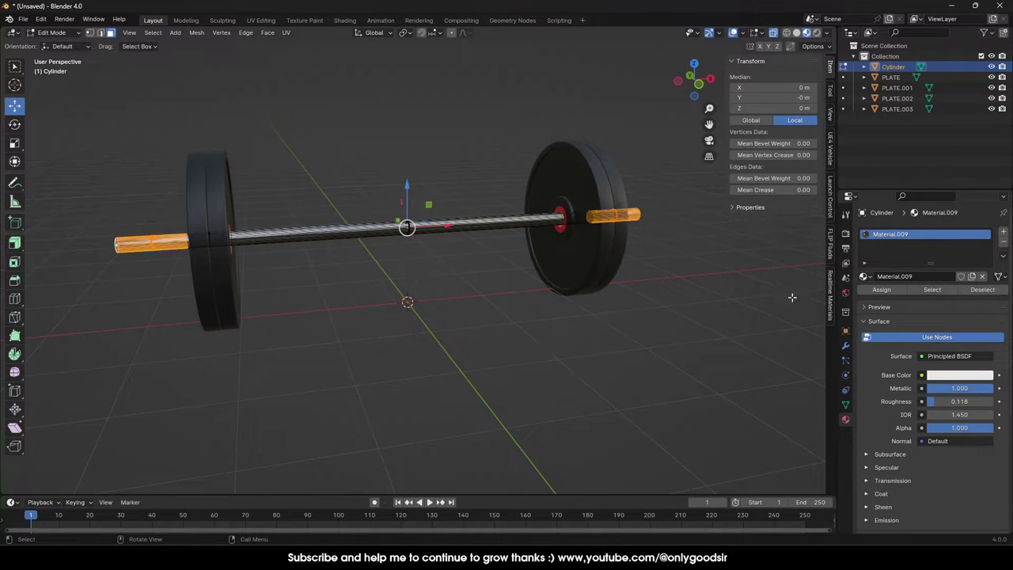
# Add a second material slot with a new material, assign it to the selected bar ends, and return to Object Mode.
pyautogui.click(1002, 232)
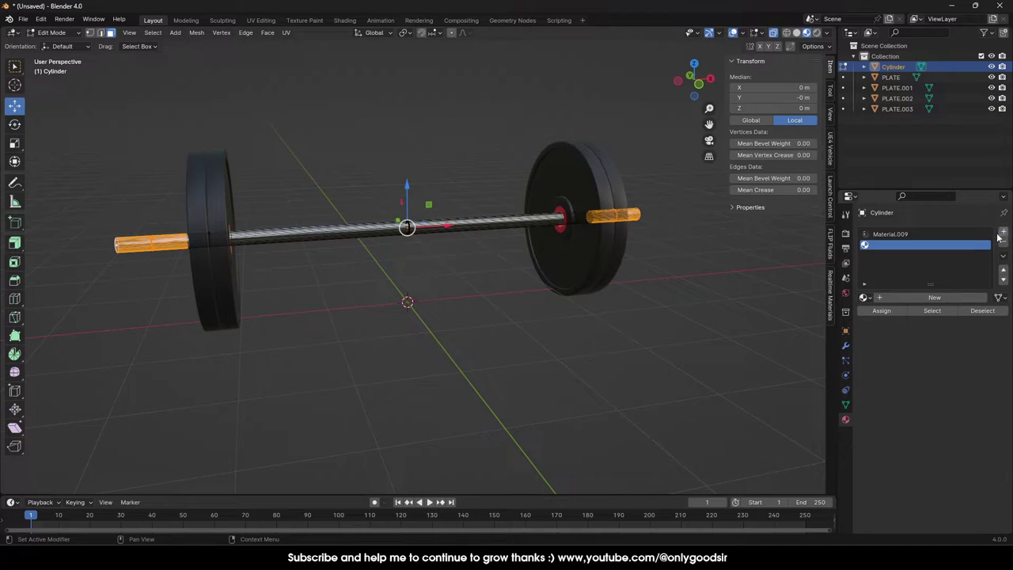
pyautogui.click(896, 296)
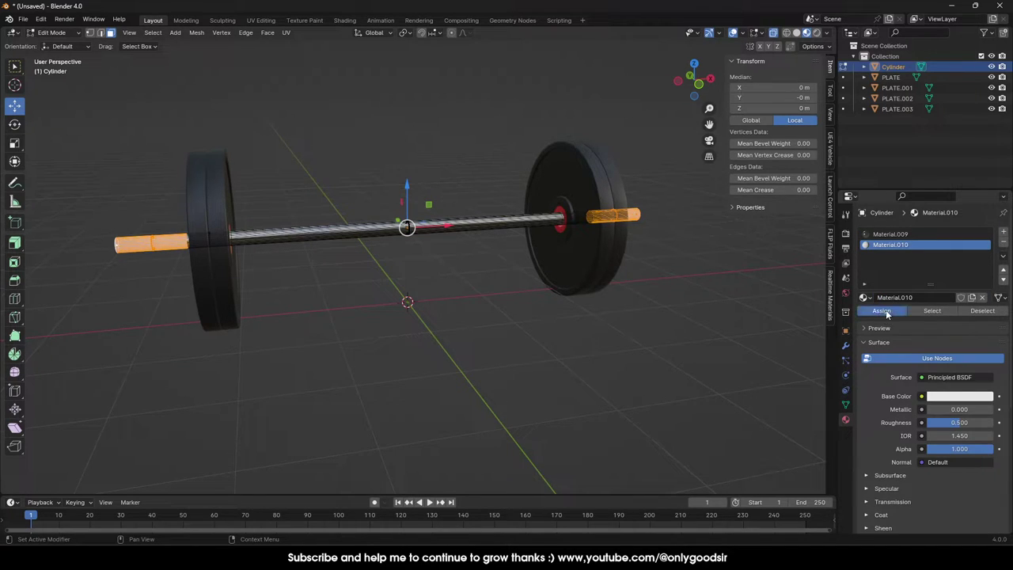
pyautogui.click(886, 310)
pyautogui.press('Tab')
pyautogui.click(627, 341)
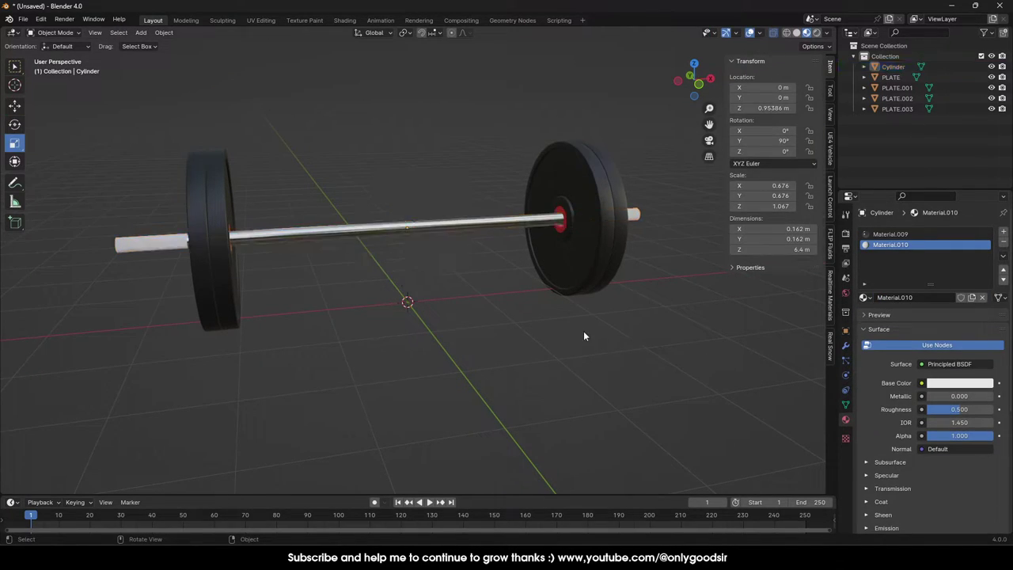
# Set the bar-end material's Metallic to 1.000 and its Roughness to 0.295.
pyautogui.moveTo(583, 330); pyautogui.dragTo(550, 333, button='middle')
pyautogui.scroll(2, 588, 328)
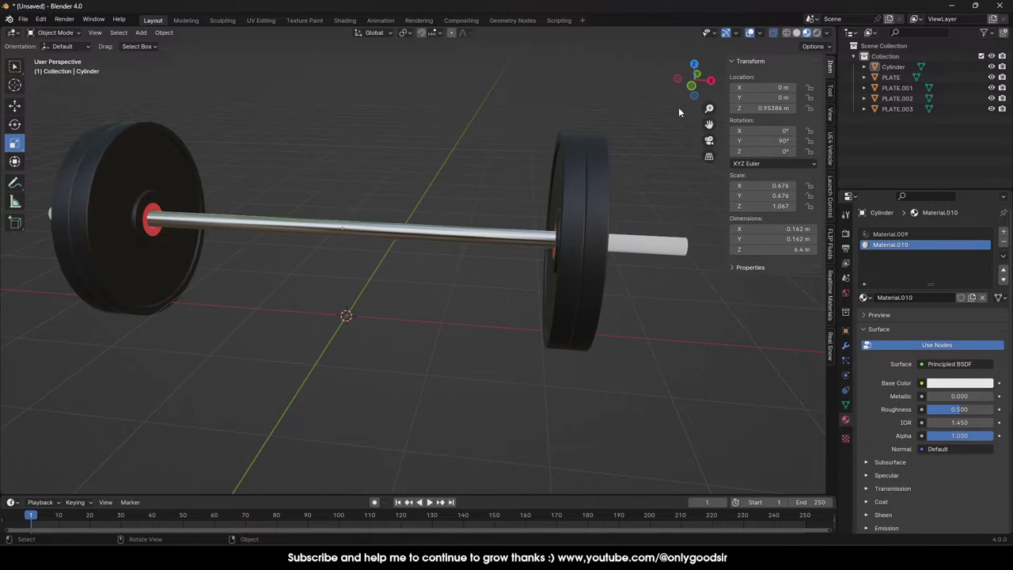
pyautogui.click(692, 84)
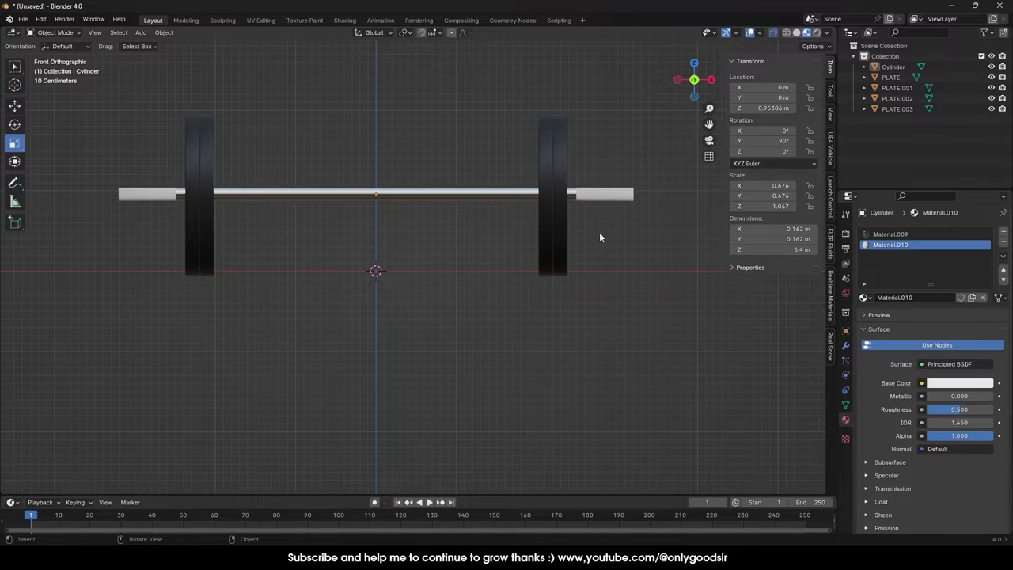
pyautogui.click(599, 200)
pyautogui.press('Tab')
pyautogui.moveTo(600, 201); pyautogui.dragTo(613, 244, button='middle')
pyautogui.moveTo(682, 270); pyautogui.dragTo(657, 283, button='middle')
pyautogui.press('Tab')
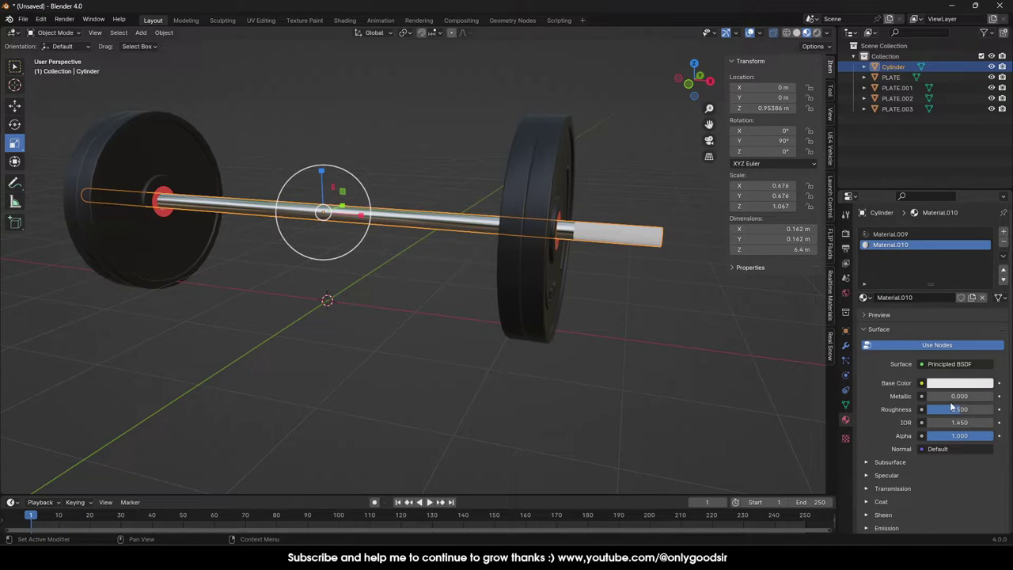
pyautogui.moveTo(952, 399); pyautogui.dragTo(994, 399)
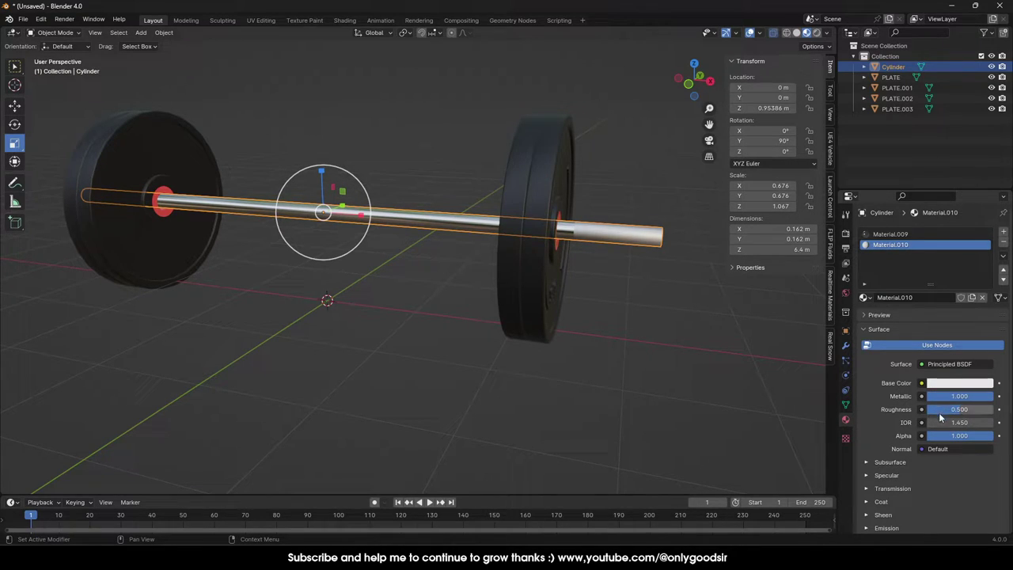
pyautogui.moveTo(931, 410); pyautogui.dragTo(918, 409)
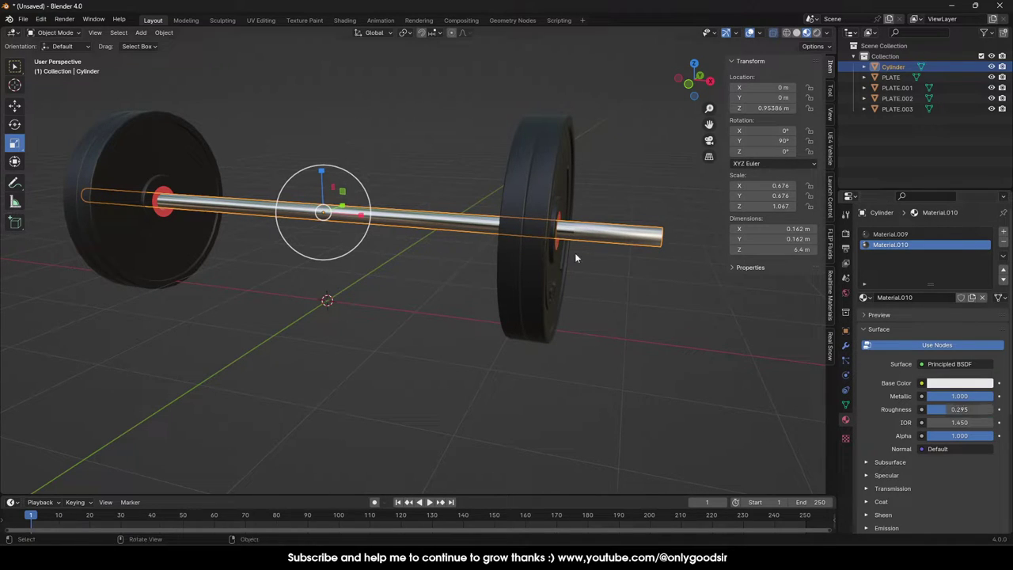
pyautogui.moveTo(575, 253); pyautogui.dragTo(642, 217, button='middle')
pyautogui.moveTo(269, 254); pyautogui.dragTo(331, 276, button='middle')
pyautogui.scroll(-3, 356, 293)
pyautogui.moveTo(417, 309); pyautogui.dragTo(466, 365, button='middle')
pyautogui.scroll(6, 405, 345)
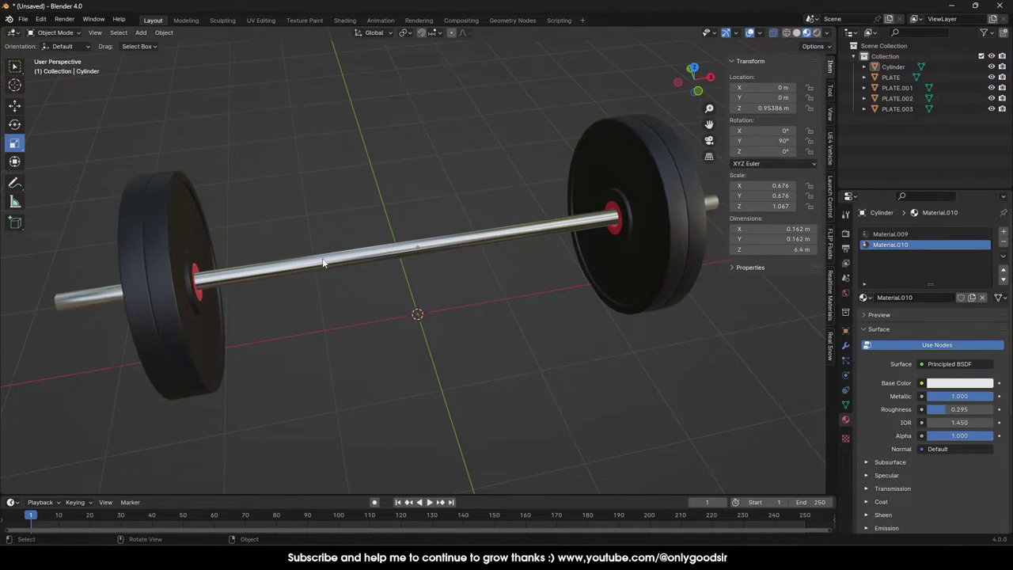
pyautogui.moveTo(431, 291); pyautogui.dragTo(300, 222, button='middle')
# In Edit Mode, add two loop cuts on the -X half of the bar between the plates, with factors of 0.597 and 0.765.
pyautogui.press('Tab')
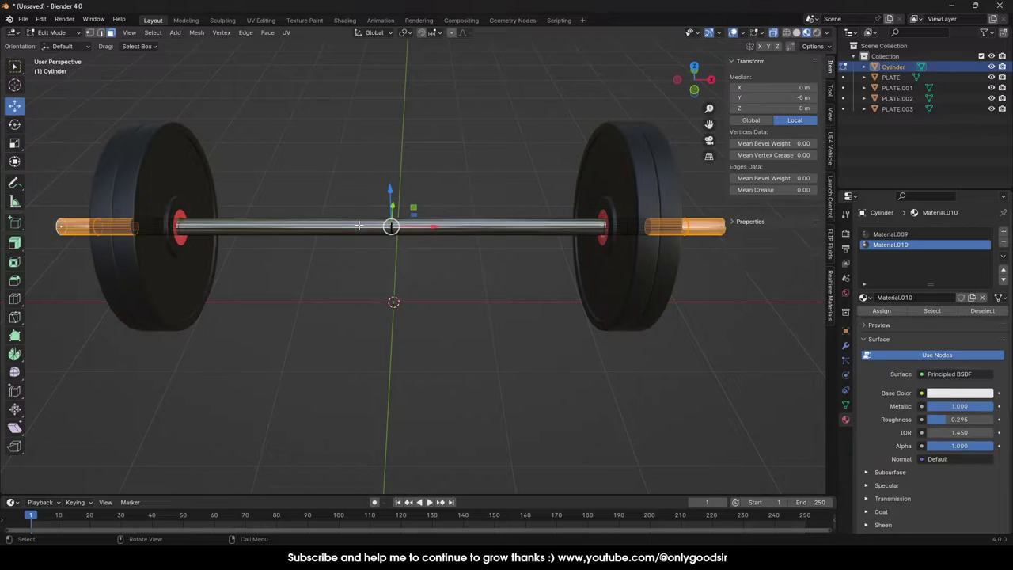
pyautogui.click(101, 32)
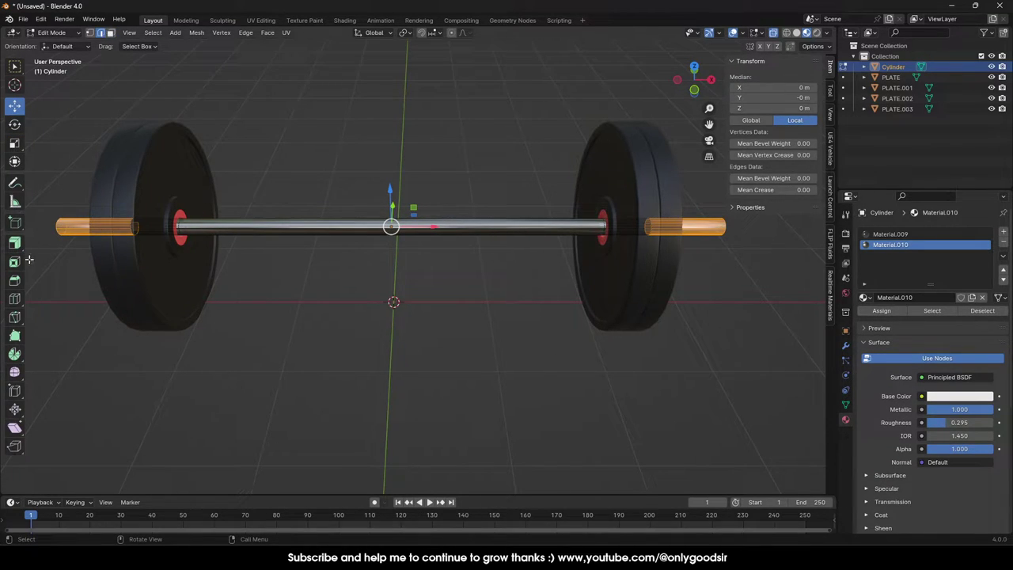
pyautogui.click(14, 298)
pyautogui.moveTo(381, 227); pyautogui.dragTo(326, 239)
pyautogui.hotkey('ctrl', 'z')
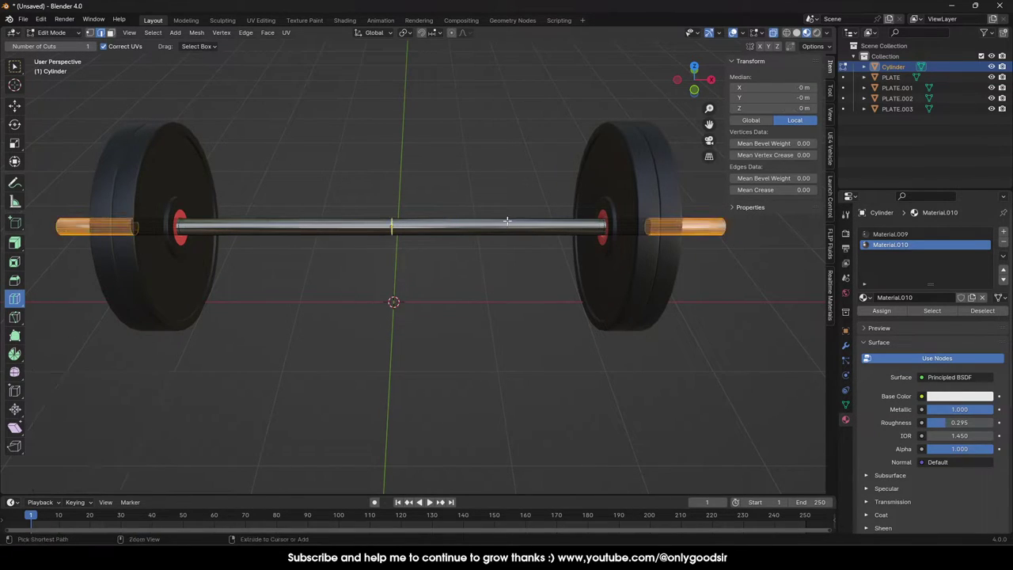
pyautogui.click(694, 89)
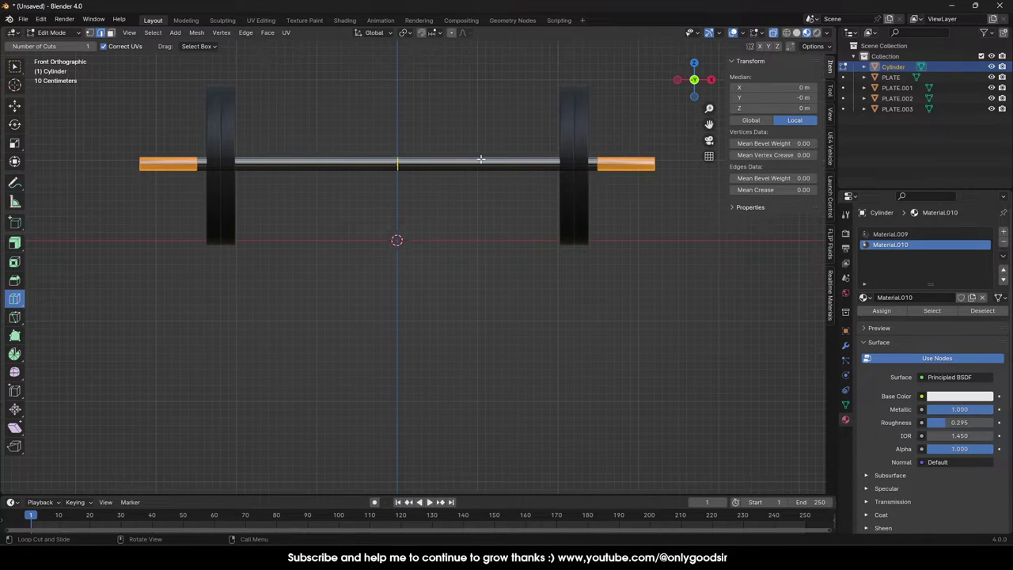
pyautogui.moveTo(328, 165); pyautogui.dragTo(200, 163)
pyautogui.hotkey('ctrl', 'z')
pyautogui.press('g')
pyautogui.press('g')
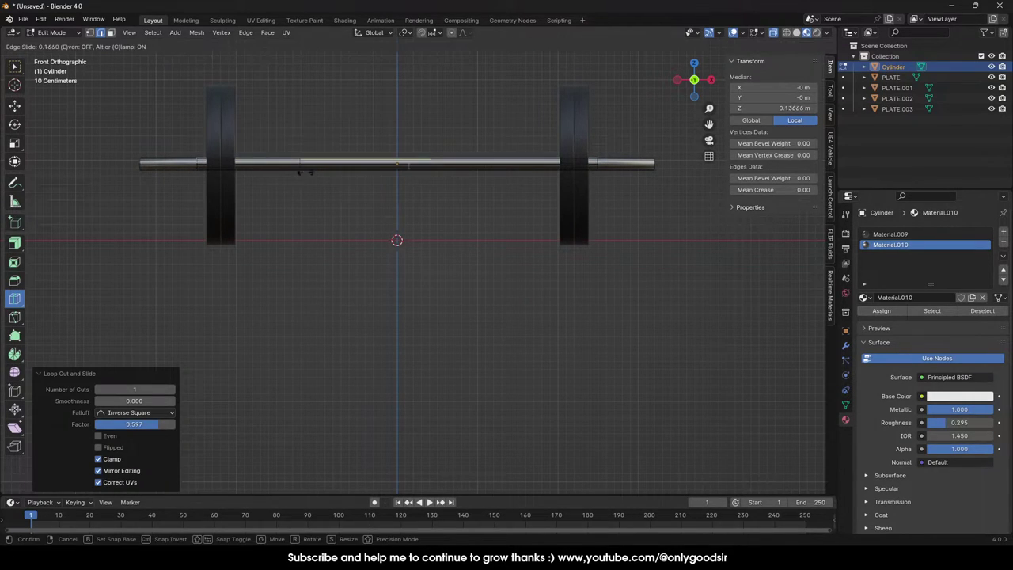
pyautogui.click(290, 175)
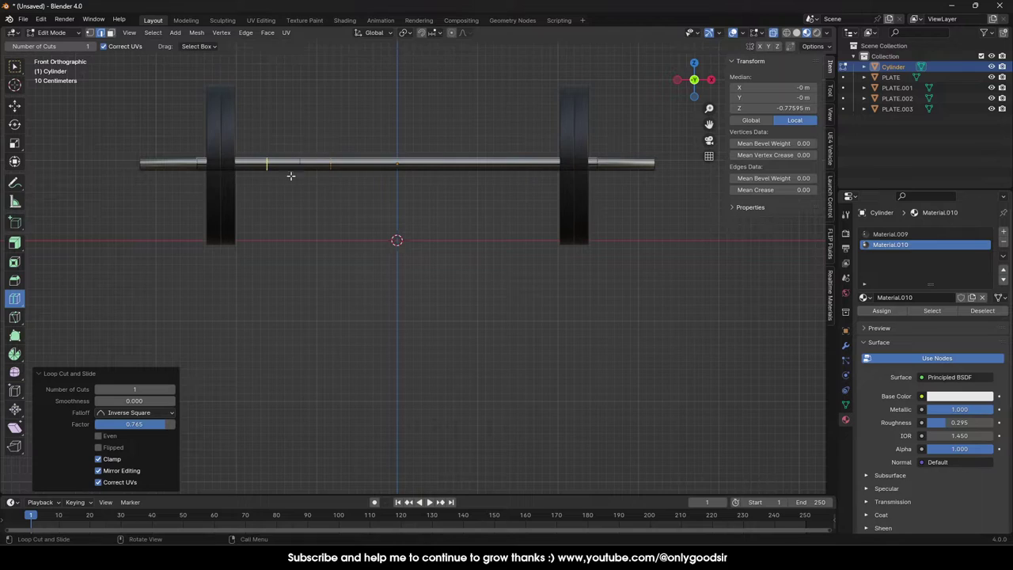
# Add two loop cuts on the +X half of the bar between the plates, with factors of -0.138 and 0.351.
pyautogui.moveTo(459, 168); pyautogui.dragTo(465, 173)
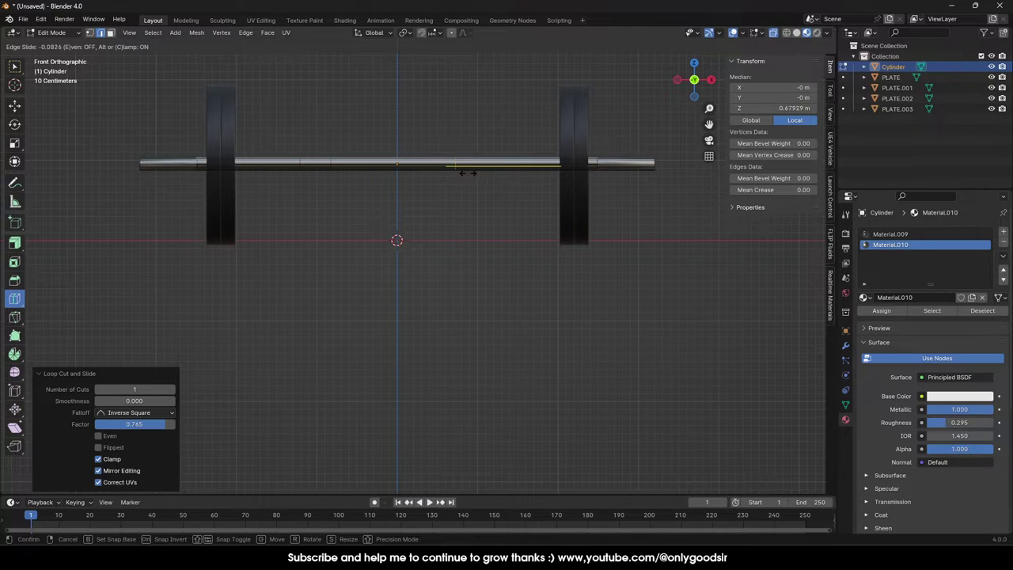
pyautogui.moveTo(467, 172); pyautogui.dragTo(478, 171)
pyautogui.press('g')
pyautogui.press('g')
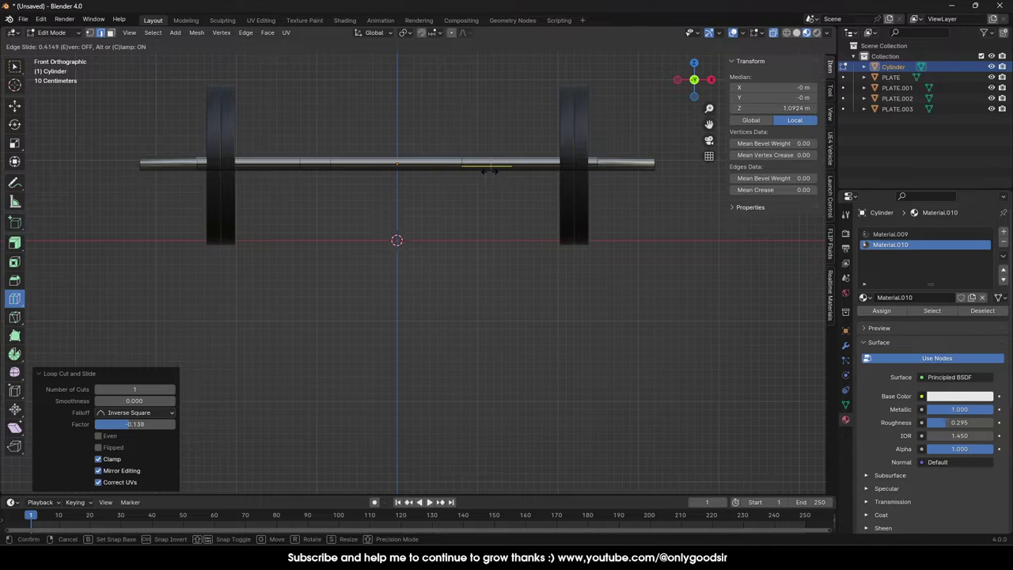
pyautogui.click(492, 171)
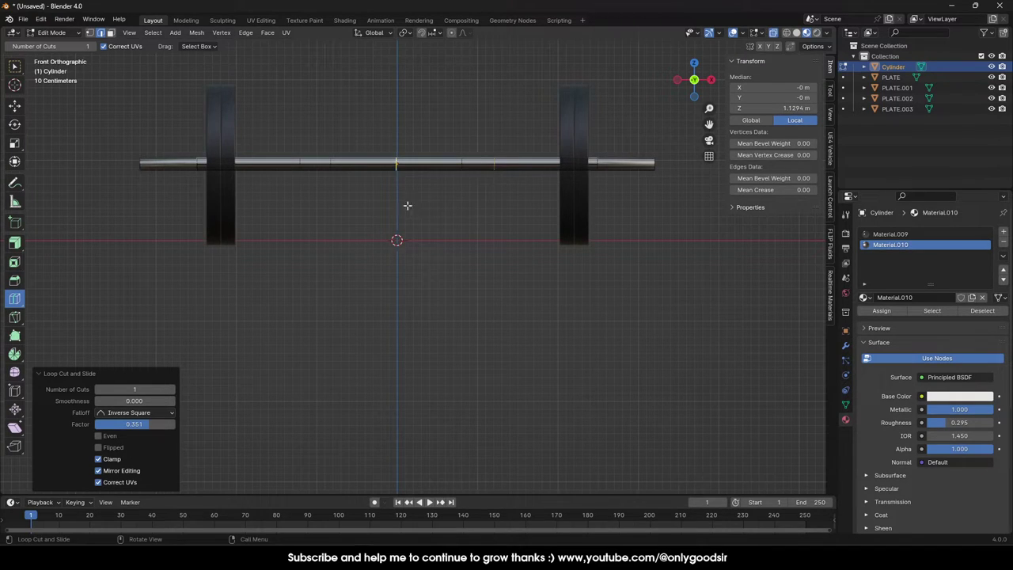
# Select the faces of both grip sections between the new loop cuts, assign them Material.010, and return to Object Mode with nothing selected.
pyautogui.moveTo(346, 211); pyautogui.dragTo(351, 176, button='middle')
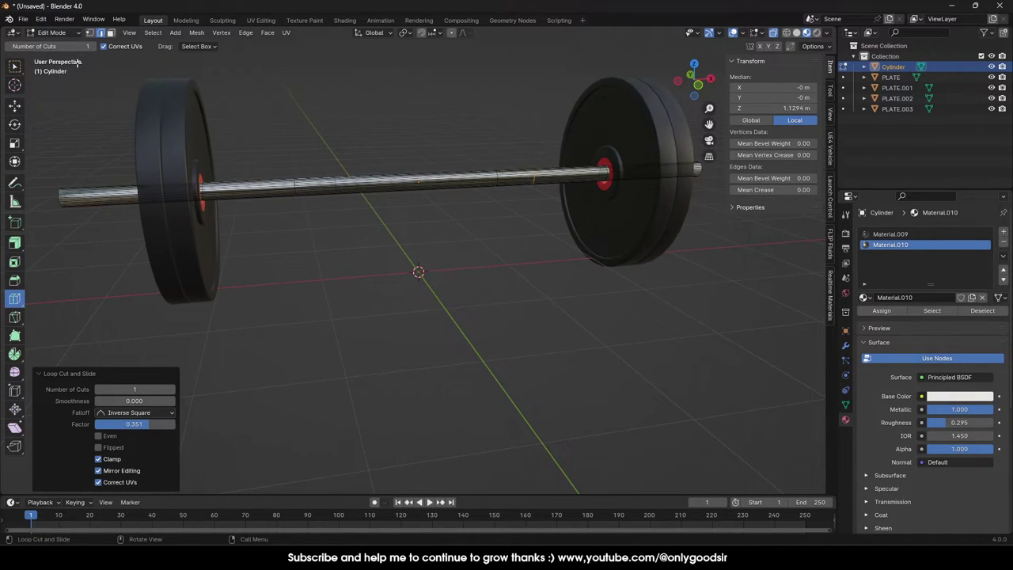
pyautogui.click(112, 33)
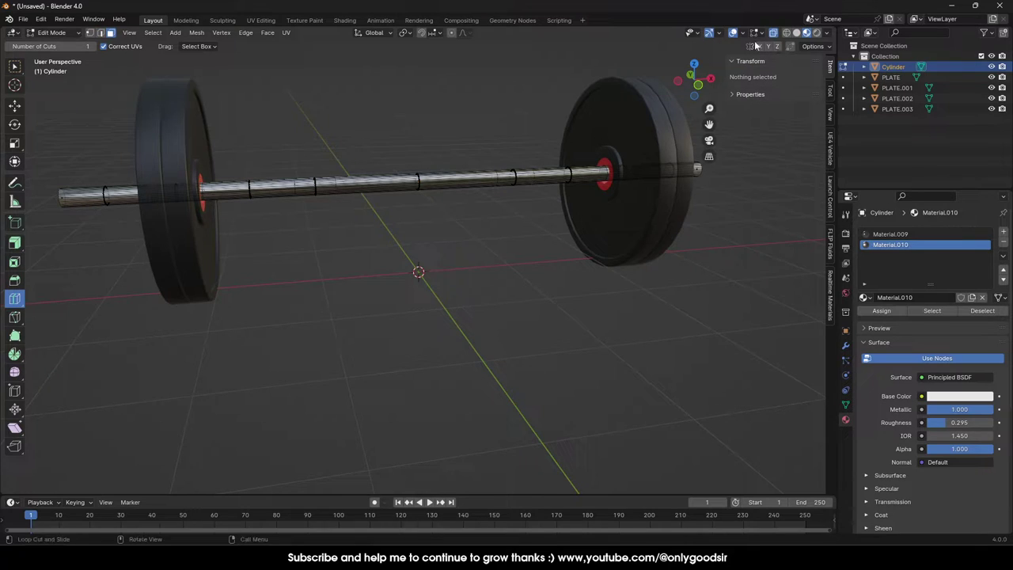
pyautogui.moveTo(456, 242); pyautogui.dragTo(377, 226, button='middle')
pyautogui.click(16, 105)
pyautogui.moveTo(287, 141); pyautogui.dragTo(299, 184)
pyautogui.keyDown('shift'); pyautogui.moveTo(479, 135); pyautogui.dragTo(508, 192); pyautogui.keyUp('shift')
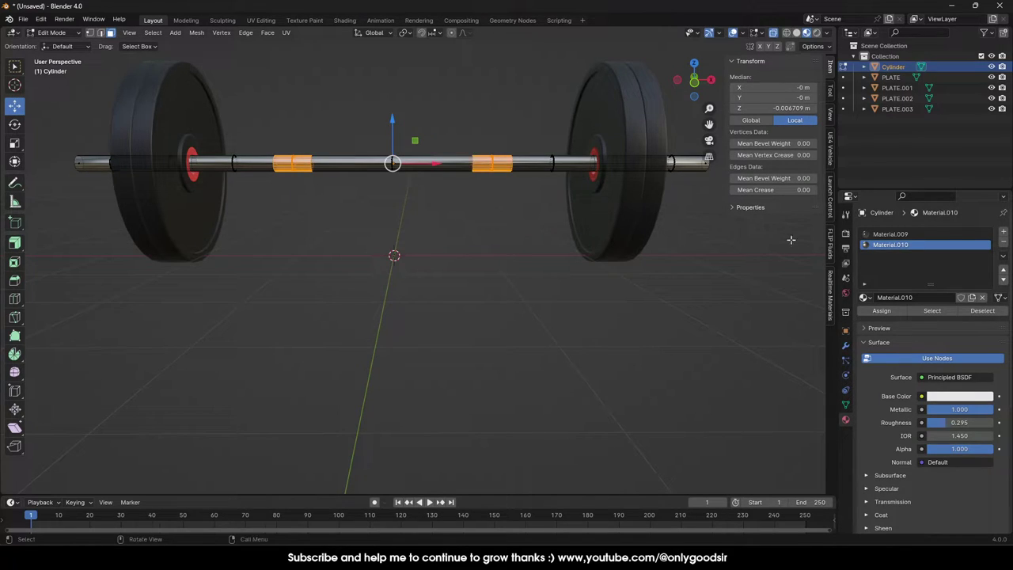
pyautogui.click(882, 310)
pyautogui.click(448, 296)
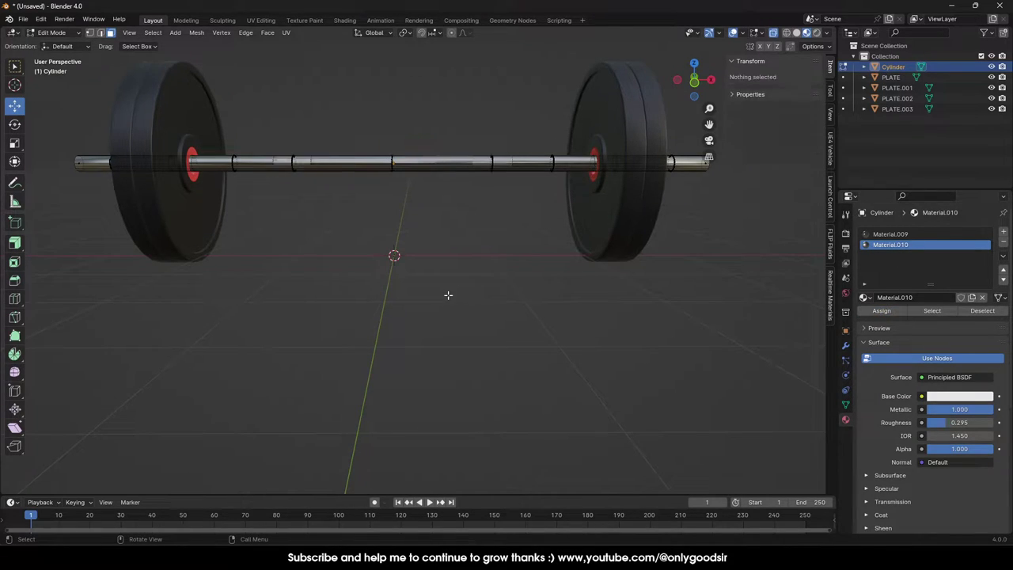
pyautogui.press('Tab')
pyautogui.click(465, 251)
# Select the bar and all four plates and raise them together by about 1.467 m along Z.
pyautogui.scroll(-3, 448, 288)
pyautogui.moveTo(448, 288); pyautogui.dragTo(426, 256, button='middle')
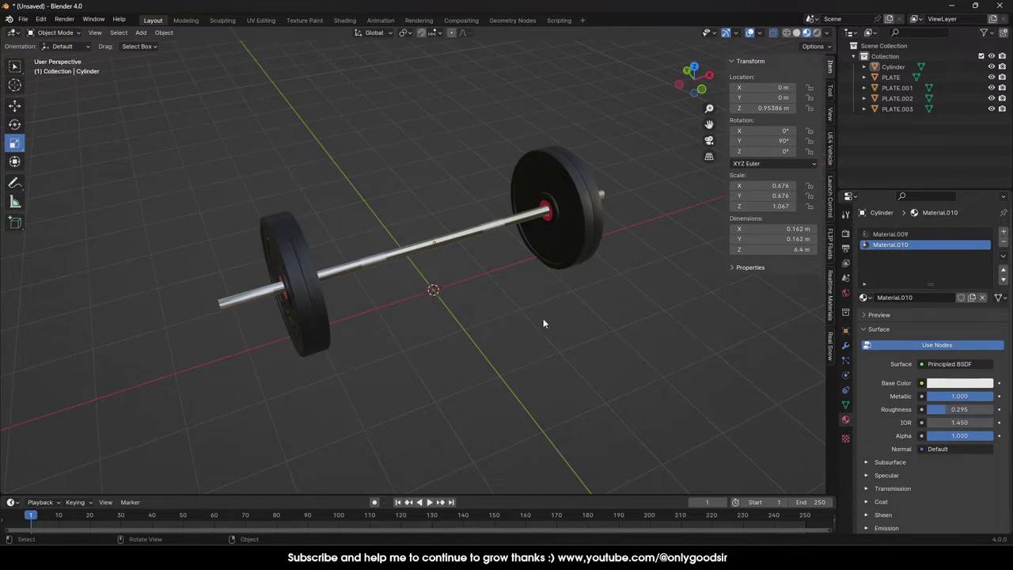
pyautogui.moveTo(543, 323); pyautogui.dragTo(546, 293, button='middle')
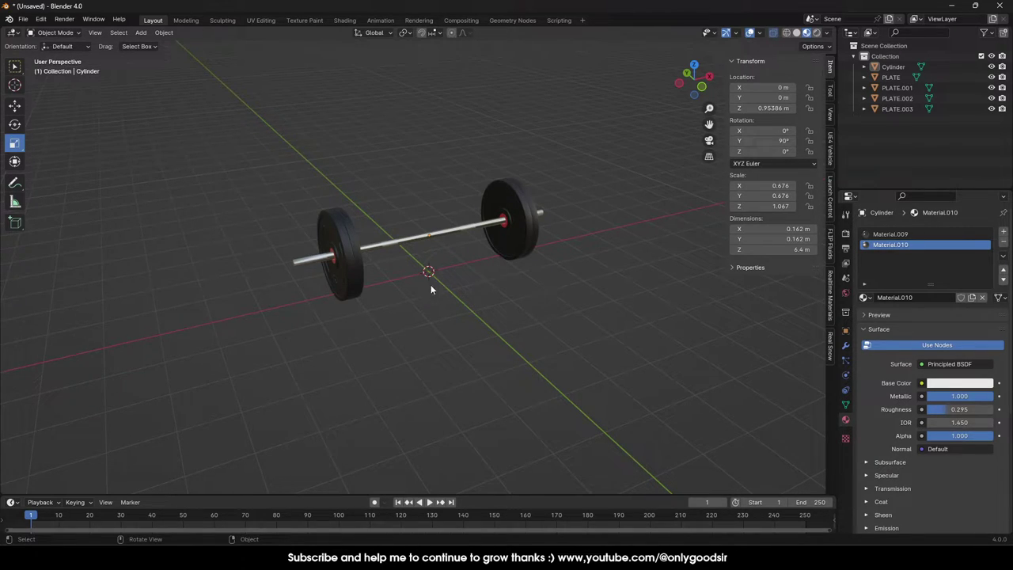
pyautogui.moveTo(430, 289); pyautogui.dragTo(478, 228, button='middle')
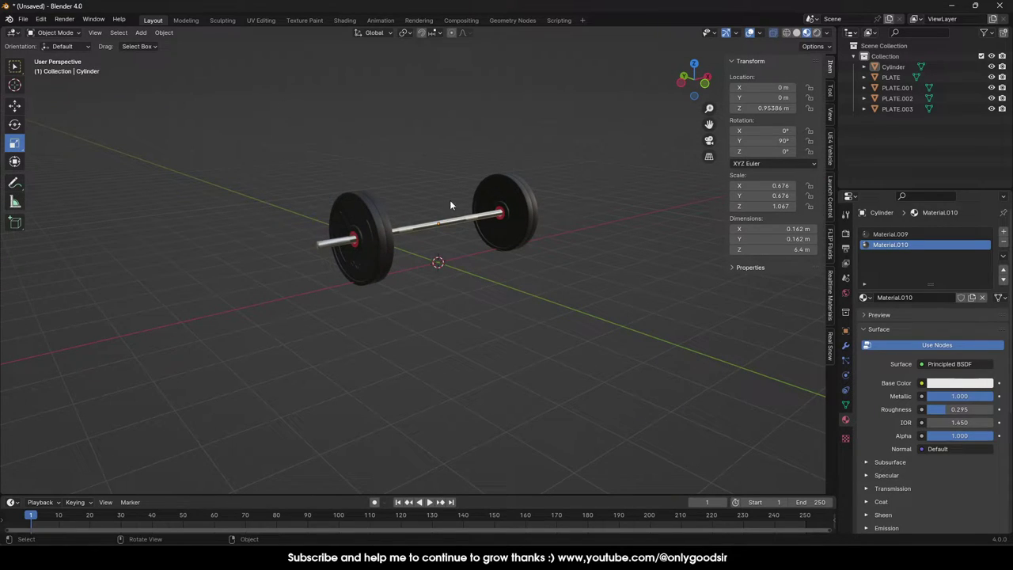
pyautogui.moveTo(273, 123); pyautogui.dragTo(570, 299)
pyautogui.click(14, 105)
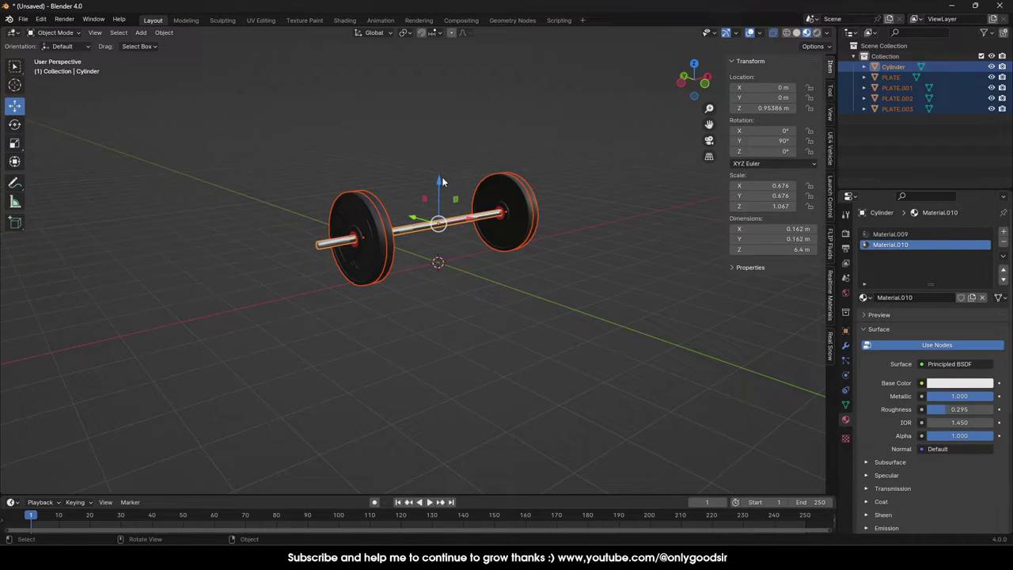
pyautogui.moveTo(443, 181); pyautogui.dragTo(443, 113)
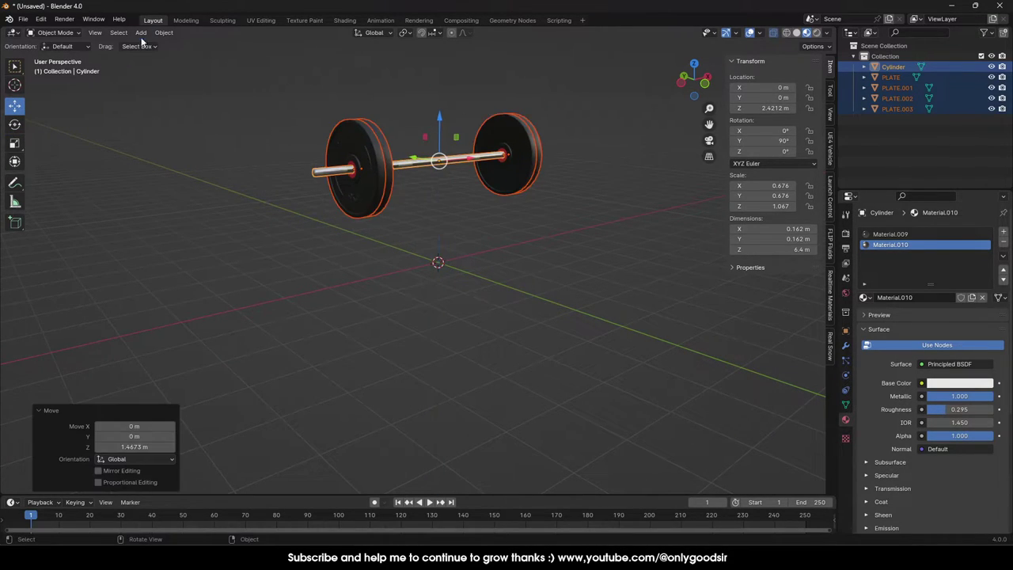
# Add a cube below the barbell and scale it into a flat slab about 13 m by 9.17 m and 1.19 m thick.
pyautogui.click(141, 34)
pyautogui.moveTo(162, 44)
pyautogui.click(252, 51)
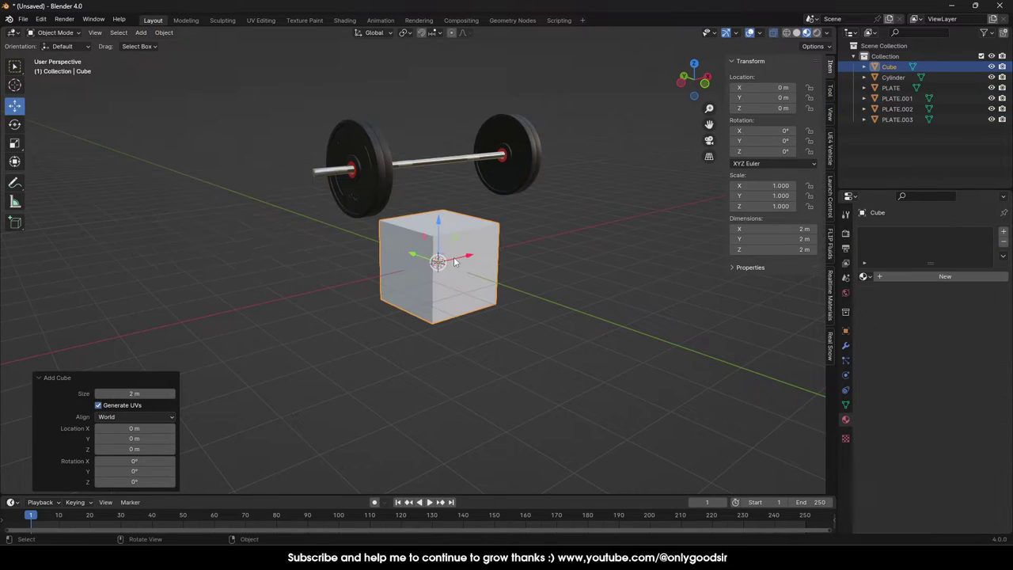
pyautogui.click(14, 143)
pyautogui.moveTo(439, 222); pyautogui.dragTo(624, 222)
pyautogui.moveTo(419, 261); pyautogui.dragTo(312, 229)
pyautogui.moveTo(463, 267); pyautogui.dragTo(443, 233, button='middle')
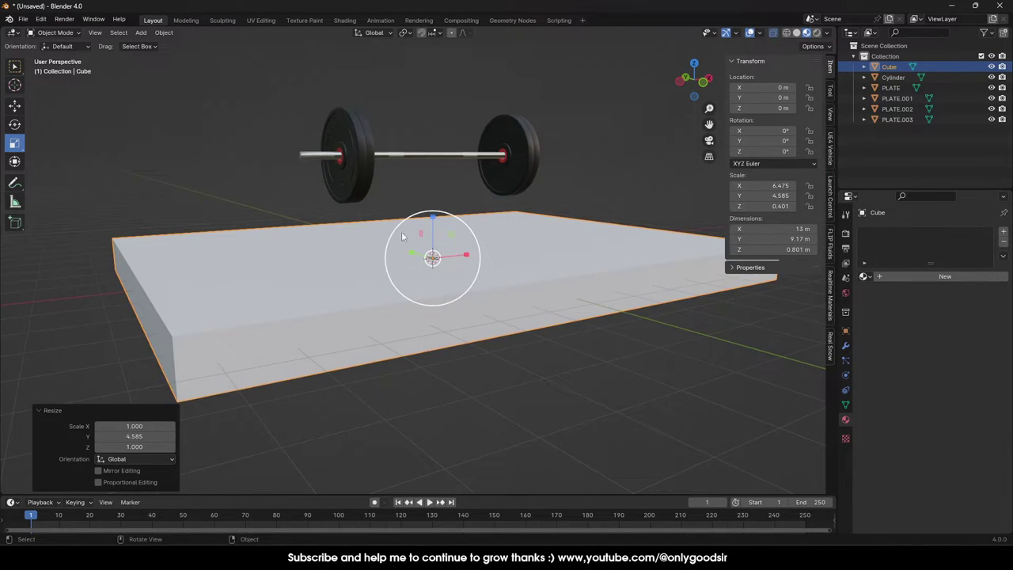
pyautogui.moveTo(430, 220); pyautogui.dragTo(409, 184)
# Raise the slab to a Z location of about 0.612 m and lower the whole barbell by about 0.218 m onto it.
pyautogui.click(14, 104)
pyautogui.click(702, 91)
pyautogui.click(298, 87)
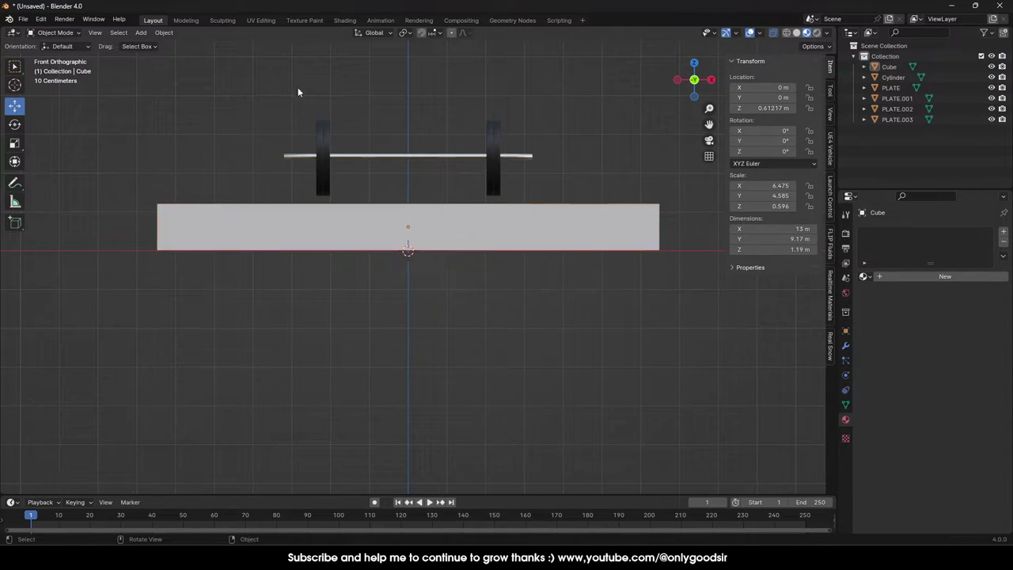
pyautogui.moveTo(244, 81); pyautogui.dragTo(567, 195)
pyautogui.moveTo(408, 115); pyautogui.dragTo(409, 122)
pyautogui.moveTo(441, 173); pyautogui.dragTo(539, 262, button='middle')
pyautogui.scroll(-4, 539, 262)
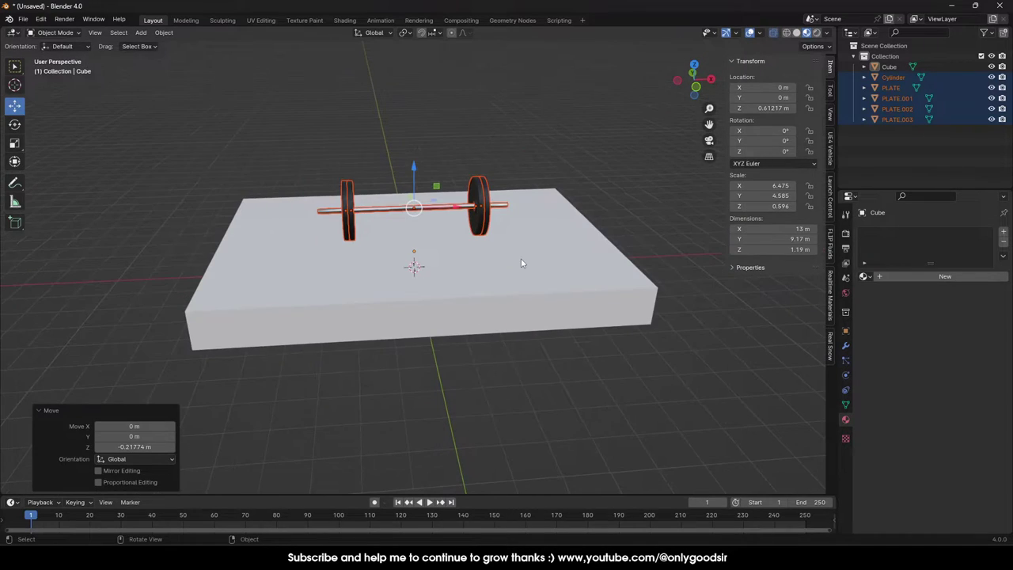
# Scale the slab to about 8 m along X and 7.51 m along Y, and deselect it.
pyautogui.click(520, 261)
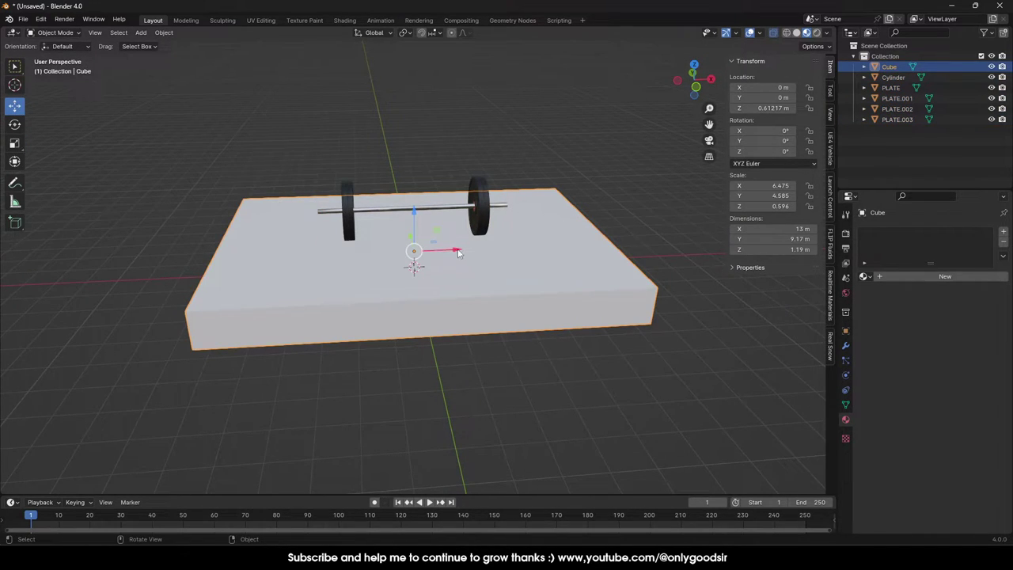
pyautogui.click(16, 144)
pyautogui.moveTo(458, 252); pyautogui.dragTo(446, 252)
pyautogui.moveTo(529, 294); pyautogui.dragTo(652, 212, button='middle')
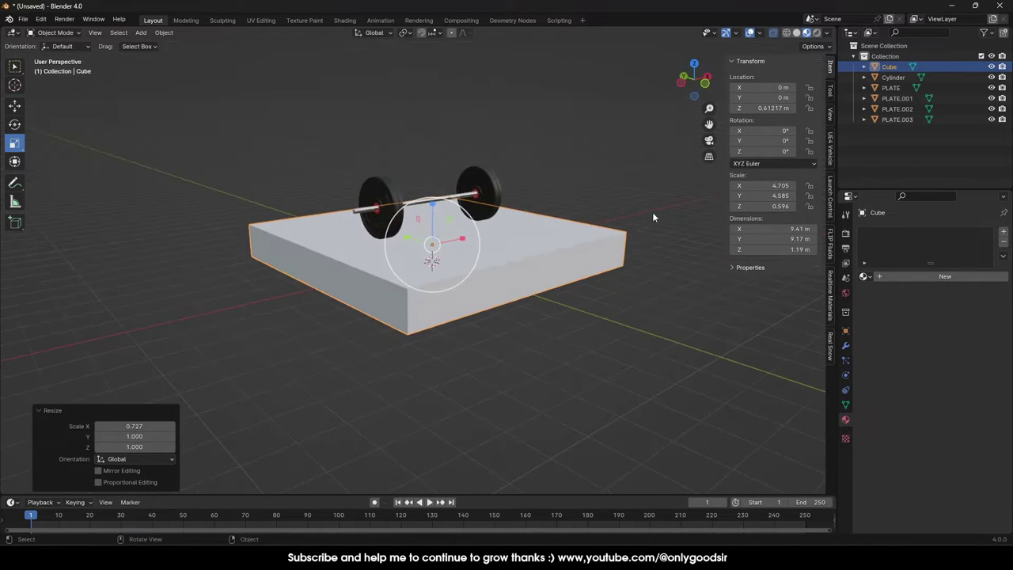
pyautogui.click(653, 212)
pyautogui.moveTo(529, 275); pyautogui.dragTo(490, 288, button='middle')
pyautogui.click(491, 288)
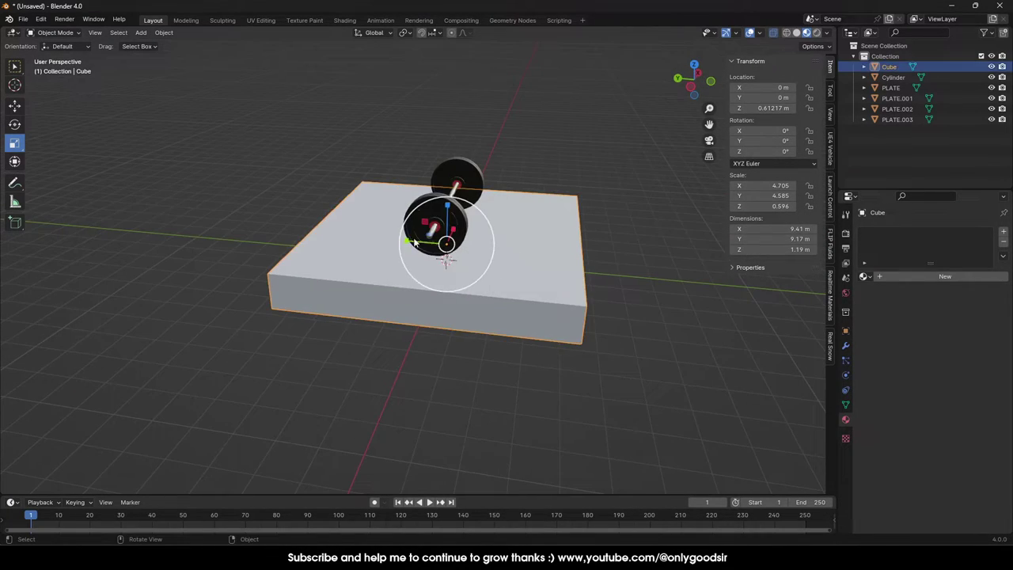
pyautogui.moveTo(406, 240); pyautogui.dragTo(413, 242)
pyautogui.moveTo(413, 241); pyautogui.dragTo(475, 250, button='middle')
pyautogui.moveTo(457, 258); pyautogui.dragTo(452, 257)
pyautogui.moveTo(438, 266); pyautogui.dragTo(554, 247, button='middle')
pyautogui.hotkey('alt', 'a')
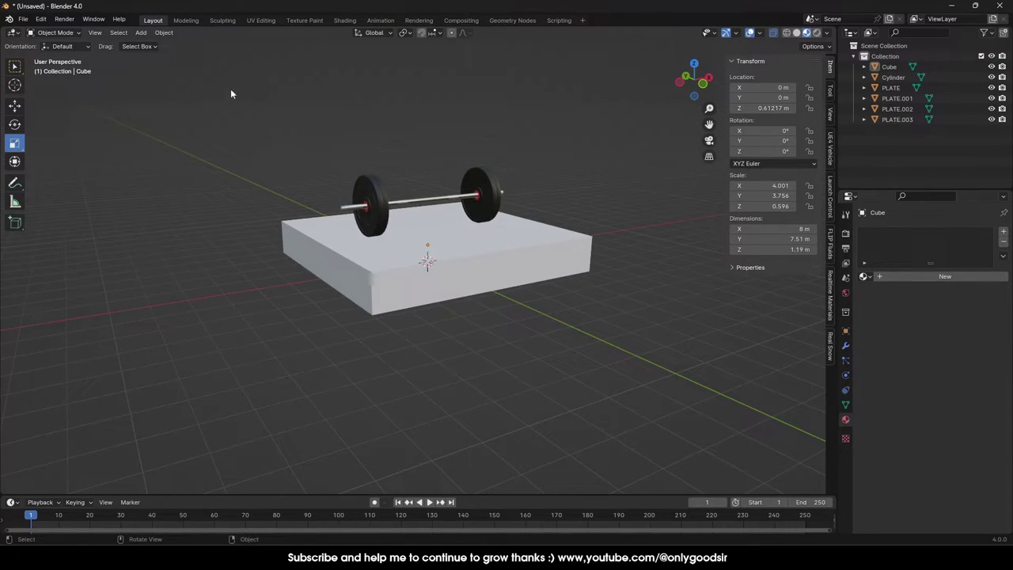
# Rename the slab STAGE and the cylinder bar BAR, leaving nothing selected.
pyautogui.click(422, 240)
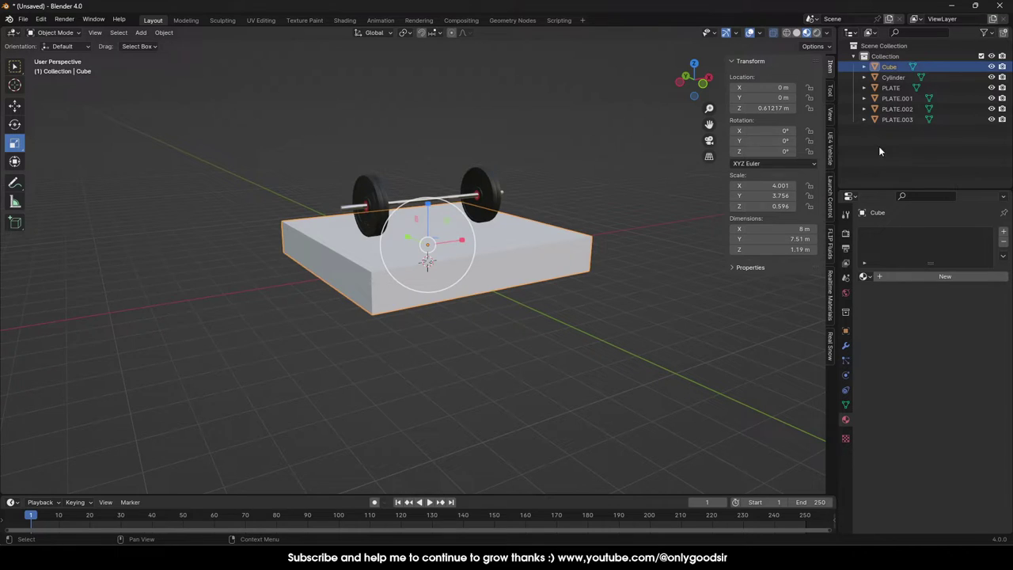
pyautogui.doubleClick(890, 68)
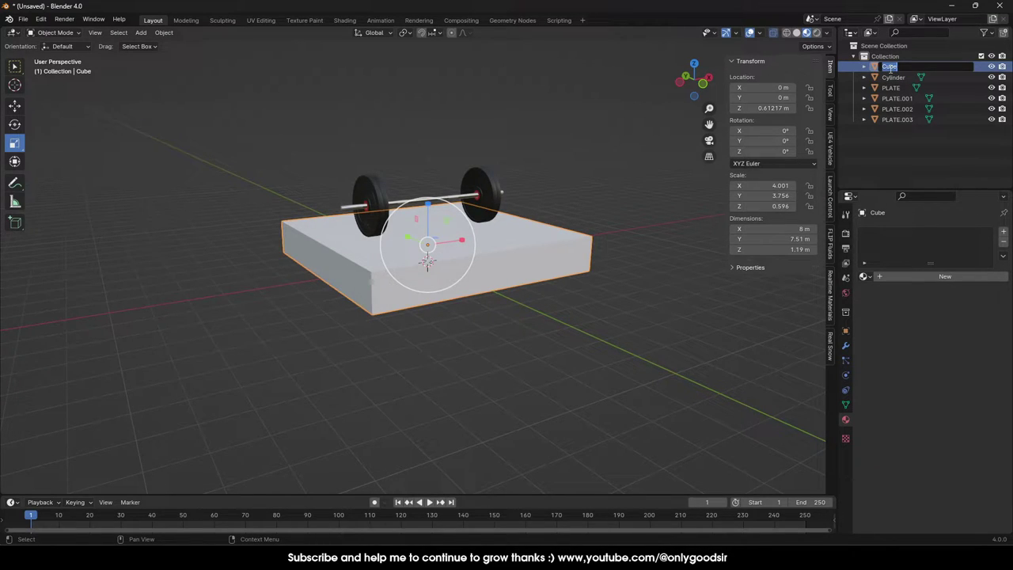
pyautogui.press('Return')
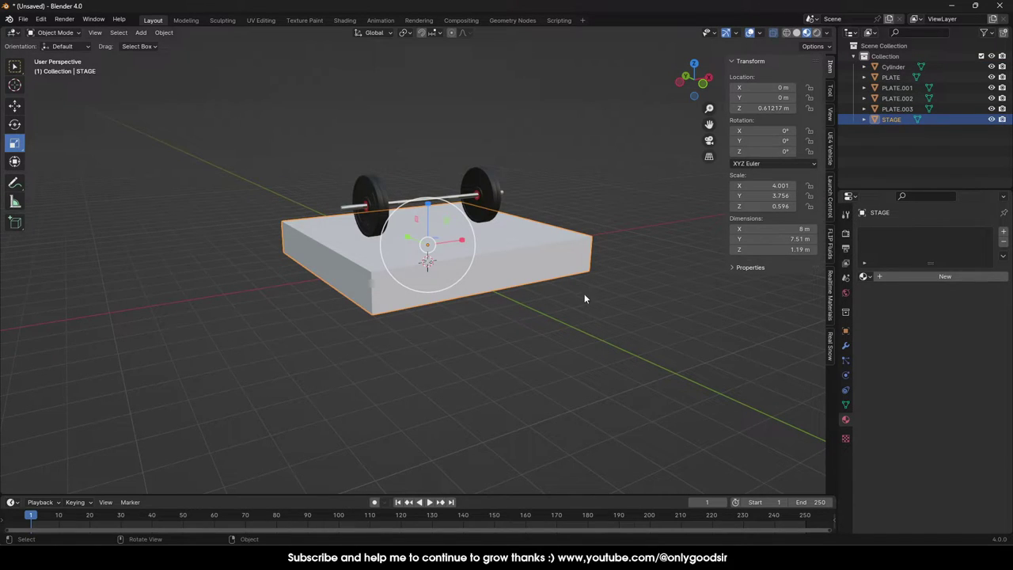
pyautogui.click(456, 200)
pyautogui.doubleClick(895, 67)
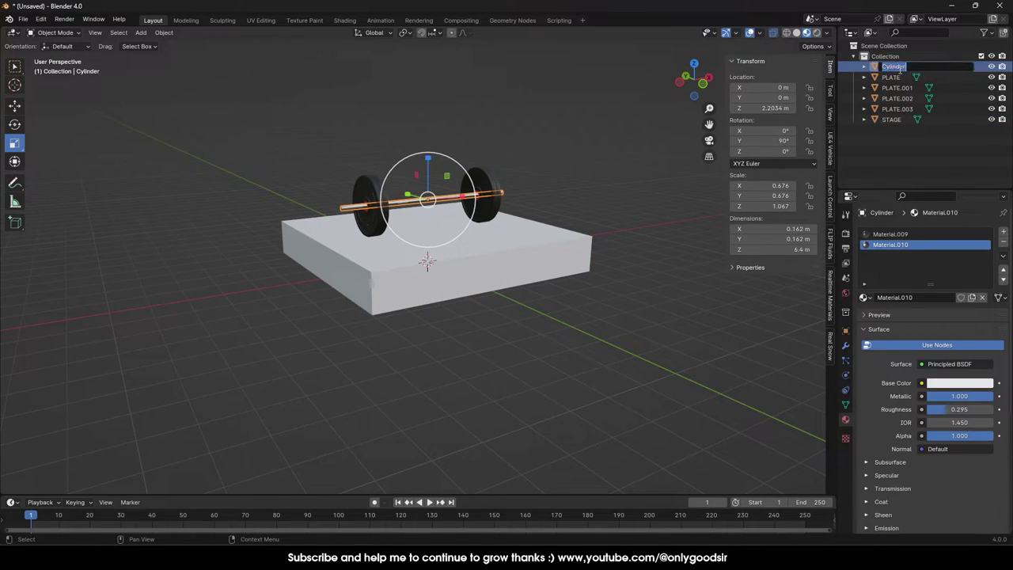
pyautogui.write('BAR')
pyautogui.press('Return')
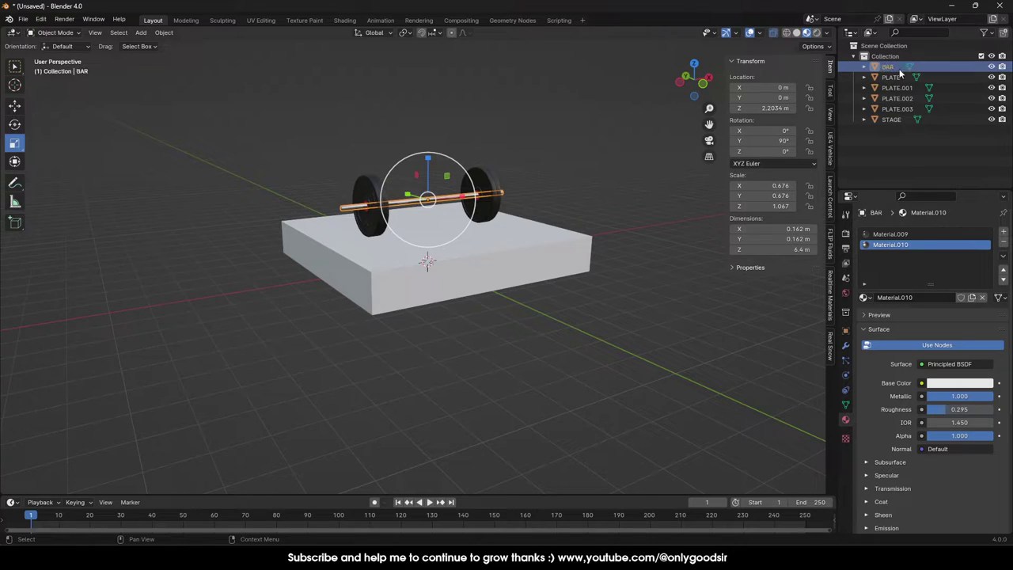
pyautogui.click(583, 236)
pyautogui.click(352, 107)
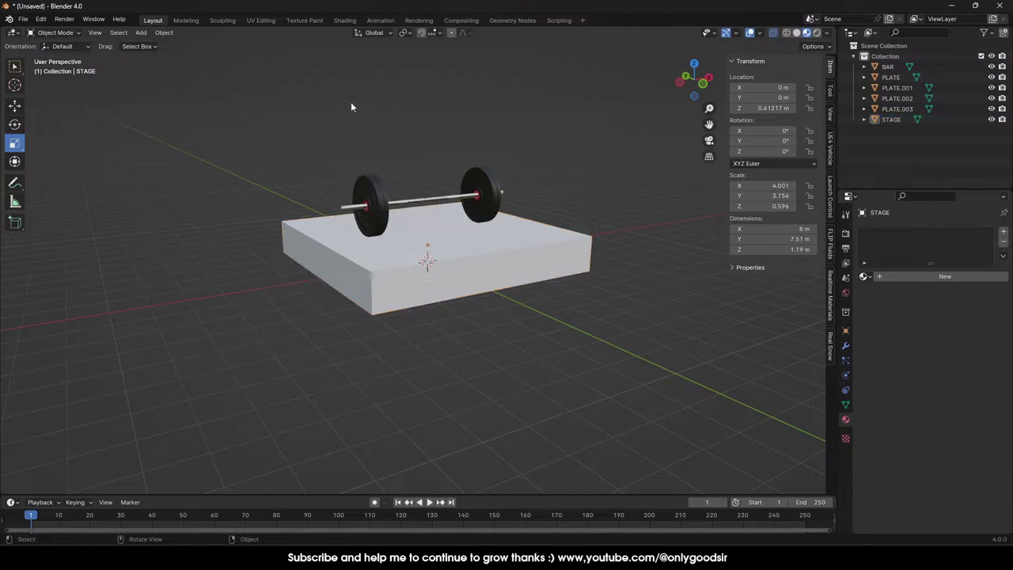
# Add a floor plane at the origin scaled to about 81.8 m square, and rename it GROUND.
pyautogui.click(141, 33)
pyautogui.moveTo(158, 50)
pyautogui.click(242, 49)
pyautogui.press('s')
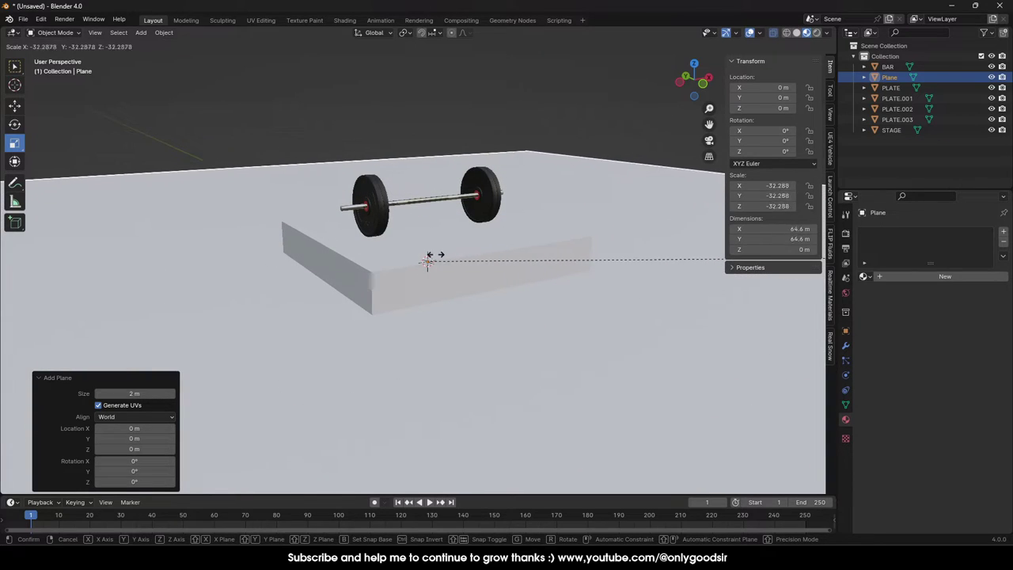
pyautogui.click(776, 185)
pyautogui.doubleClick(892, 78)
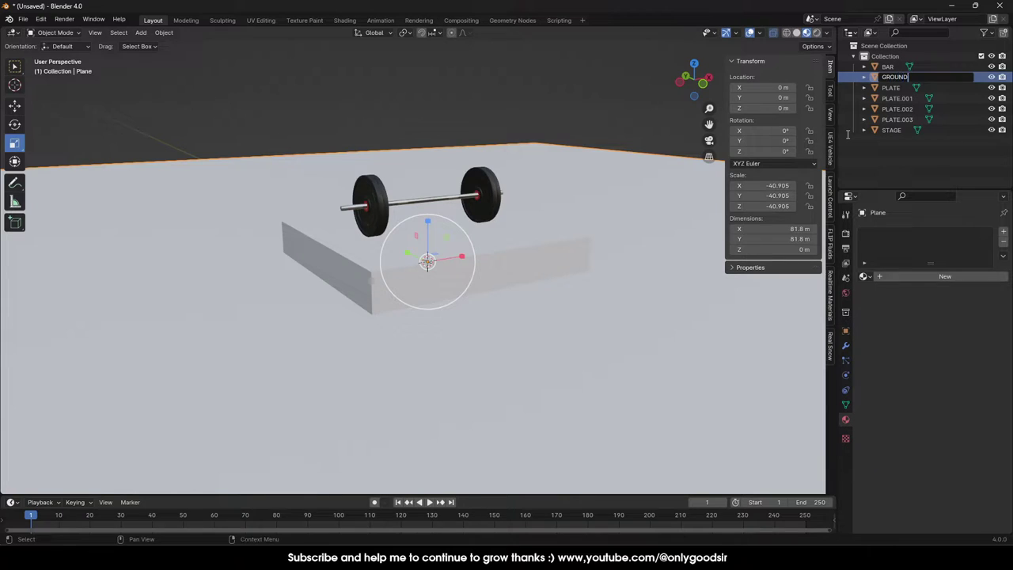
pyautogui.press('Return')
# Enable Ambient Occlusion in the EEVEE render settings with a Distance of 12 m.
pyautogui.moveTo(367, 211); pyautogui.dragTo(519, 261, button='middle')
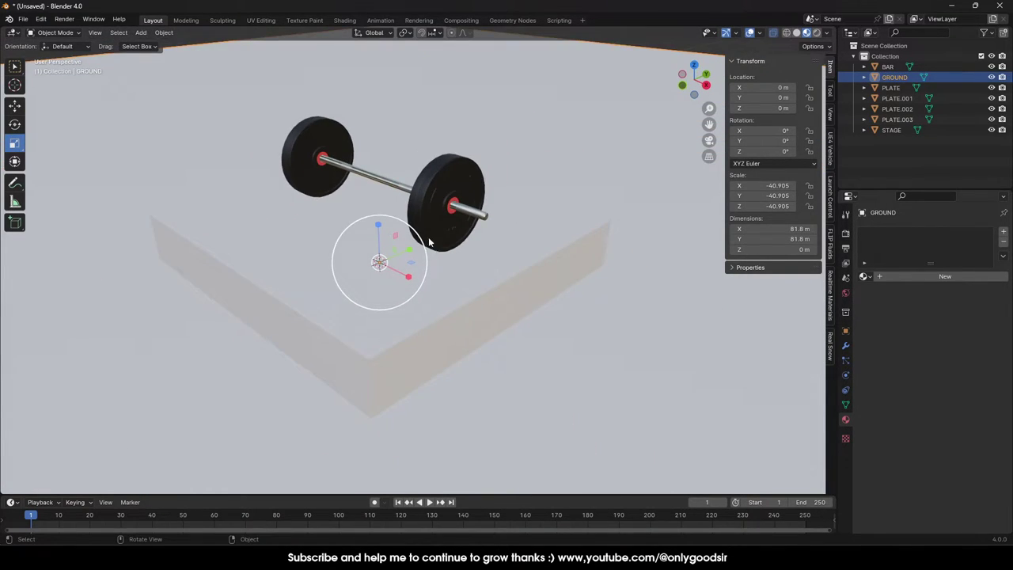
pyautogui.click(845, 235)
pyautogui.click(903, 306)
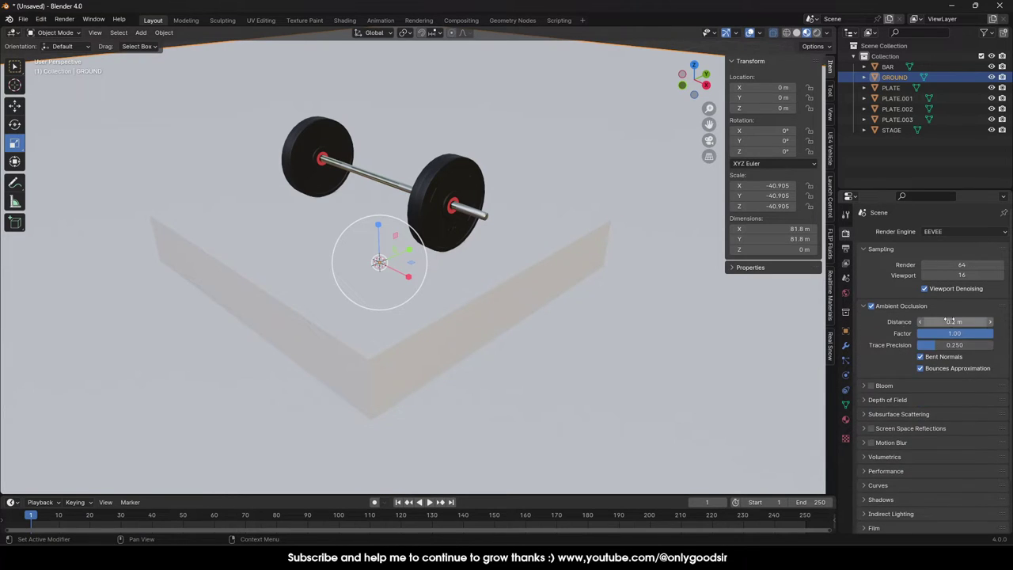
pyautogui.click(950, 320)
pyautogui.write('12')
pyautogui.press('Return')
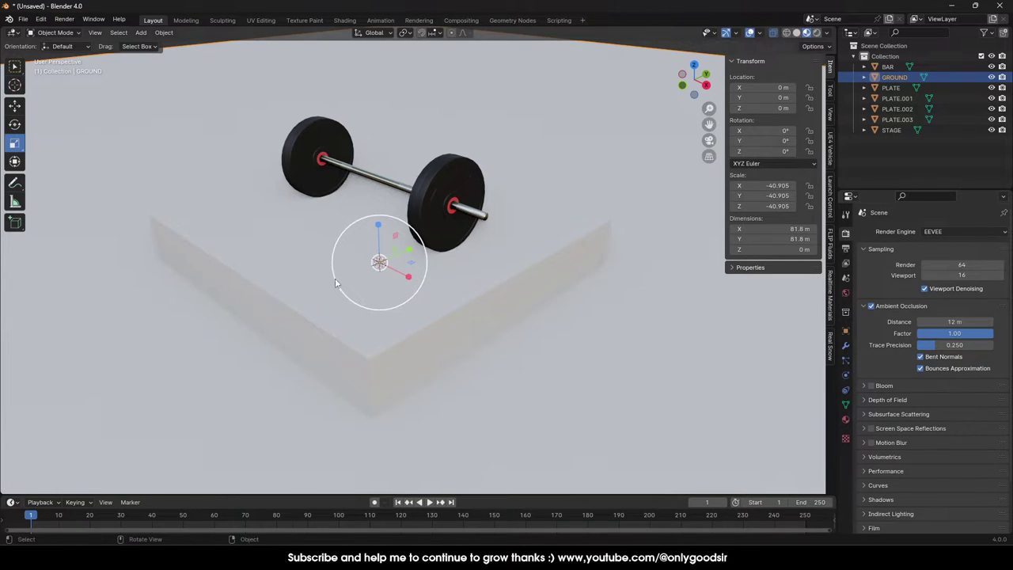
# Give the STAGE slab a new material with a teal-green base color.
pyautogui.moveTo(339, 283); pyautogui.dragTo(449, 252, button='middle')
pyautogui.click(475, 73)
pyautogui.moveTo(380, 264); pyautogui.dragTo(305, 275, button='middle')
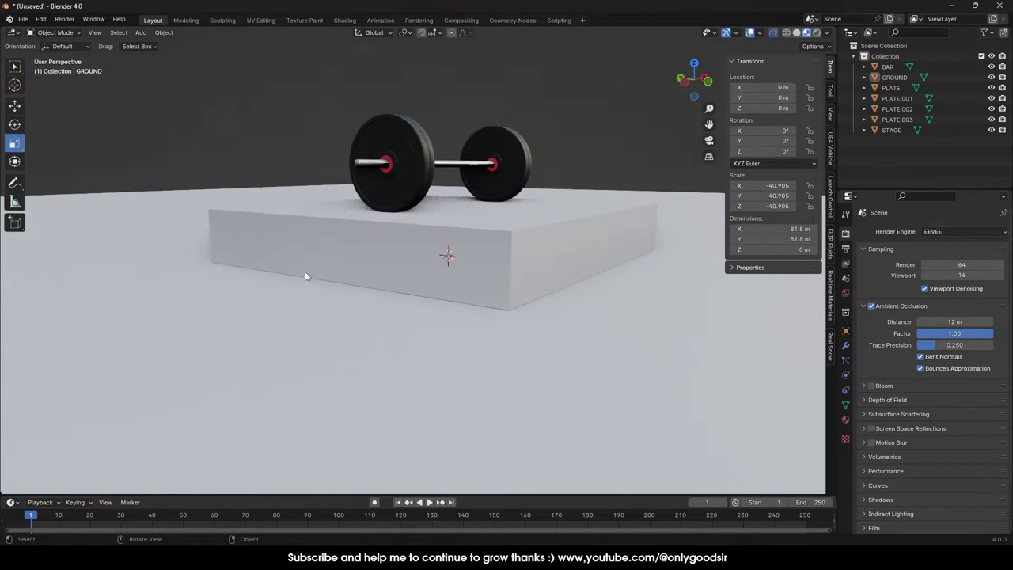
pyautogui.moveTo(470, 300); pyautogui.dragTo(517, 251, button='middle')
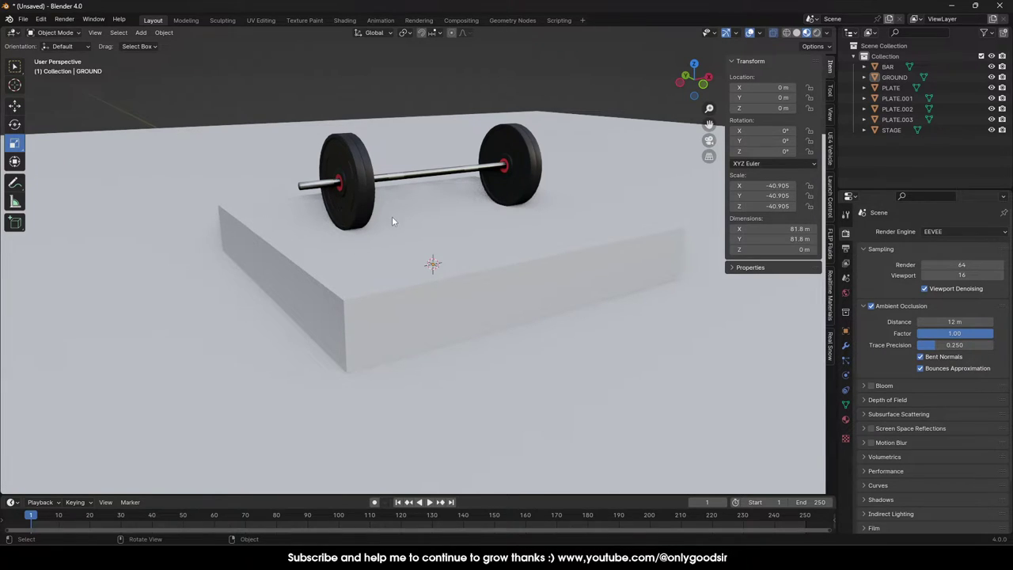
pyautogui.moveTo(392, 220)
pyautogui.mouseDown(button='middle')
pyautogui.moveTo(361, 226)
pyautogui.moveTo(401, 222)
pyautogui.mouseUp(button='middle')
pyautogui.click(433, 252)
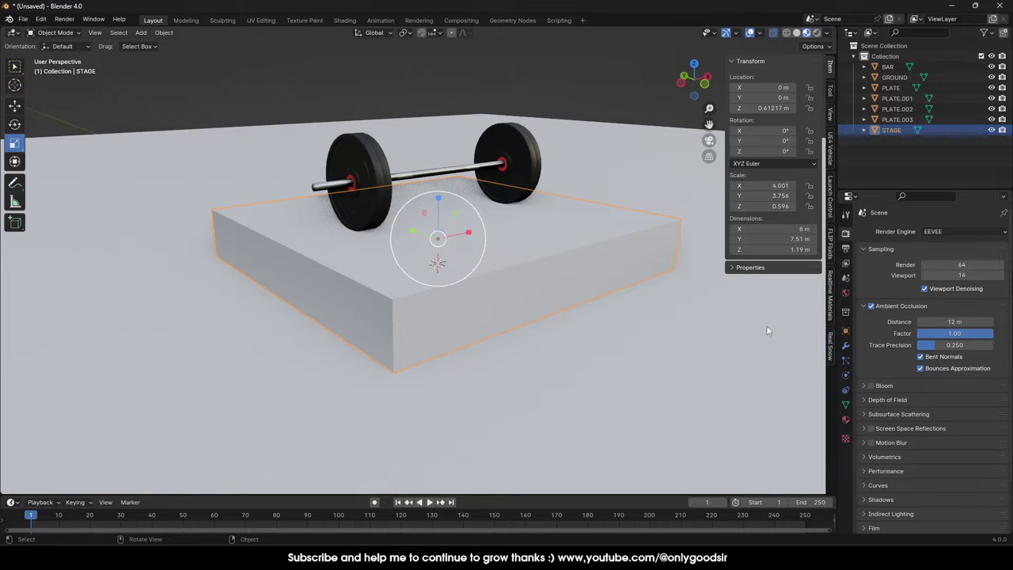
pyautogui.click(846, 420)
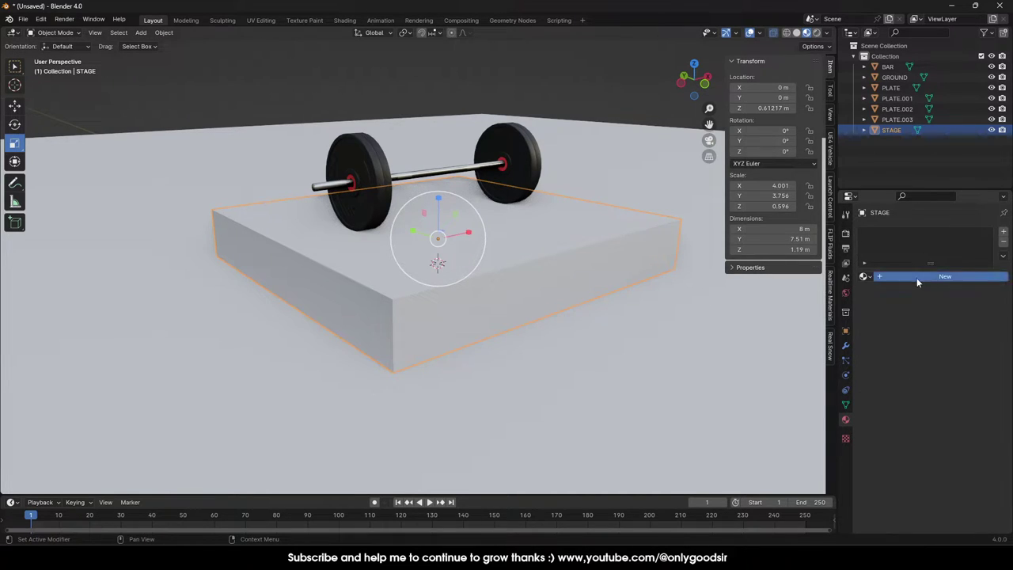
pyautogui.click(917, 278)
pyautogui.click(958, 362)
pyautogui.moveTo(927, 245); pyautogui.dragTo(919, 212)
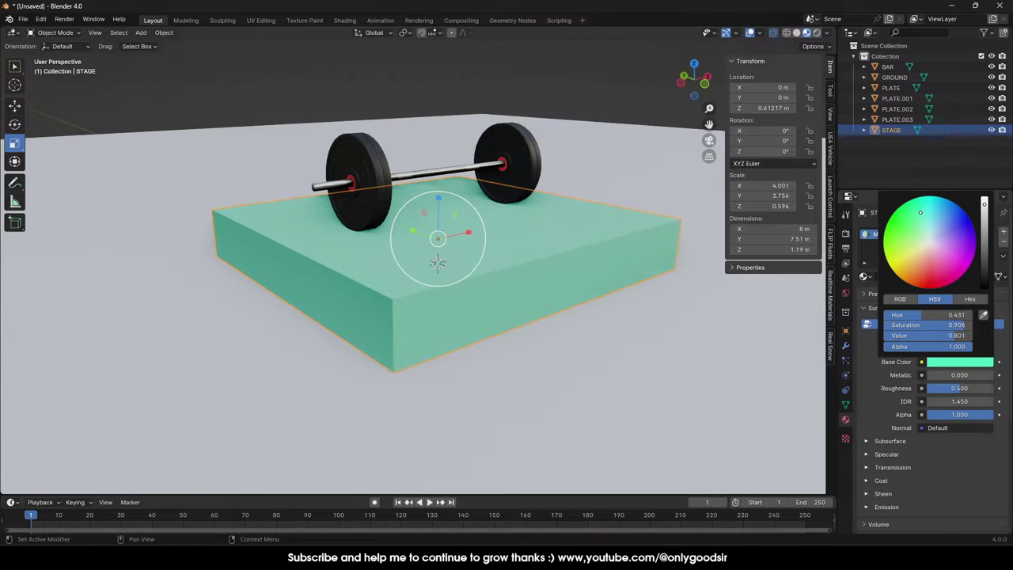
# Select the GROUND plane.
pyautogui.click(591, 370)
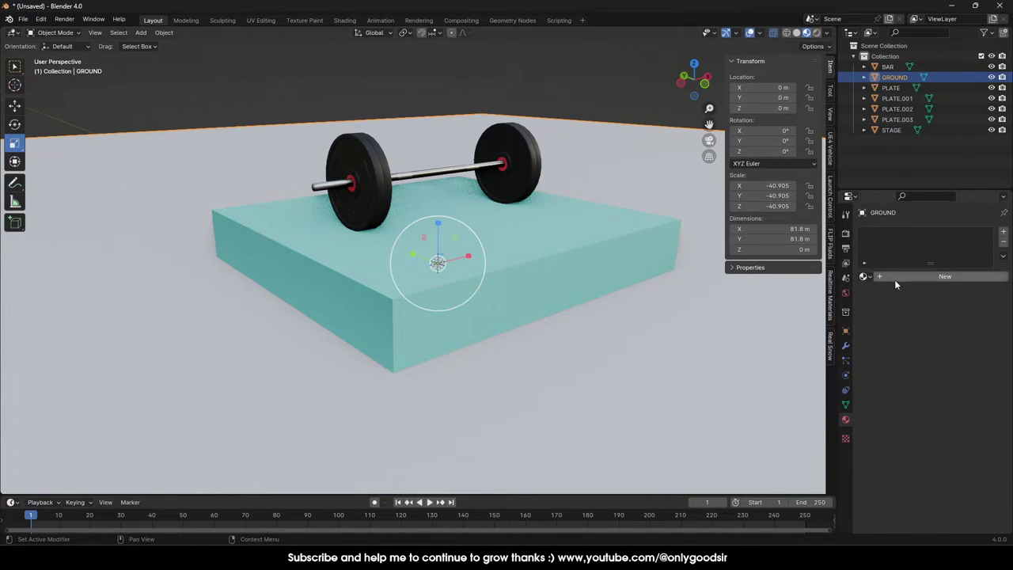
# Assign the existing teal Material.011 to the GROUND plane.
pyautogui.click(865, 276)
pyautogui.scroll(-2, 881, 386)
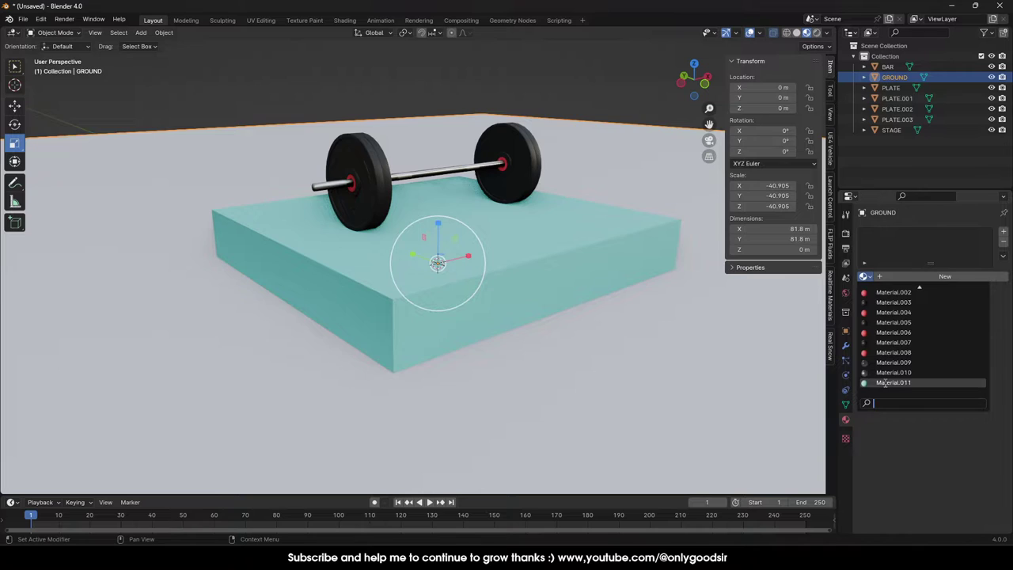
pyautogui.click(893, 383)
pyautogui.click(608, 117)
pyautogui.moveTo(570, 123); pyautogui.dragTo(522, 187, button='middle')
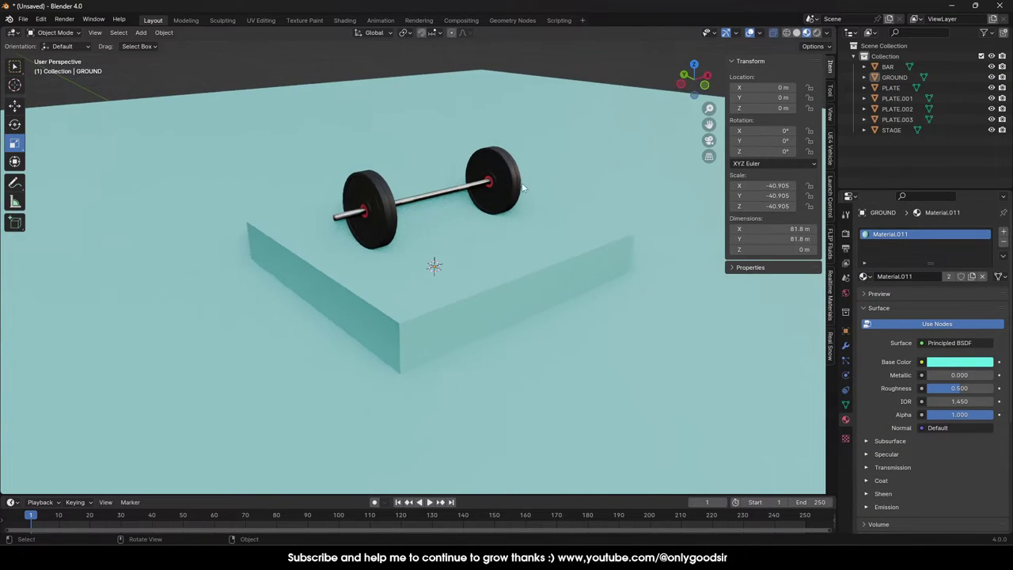
# Duplicate the near-end barbell plate PLATE.001 and move the copy about 4.36 m in the negative Y direction.
pyautogui.click(388, 230)
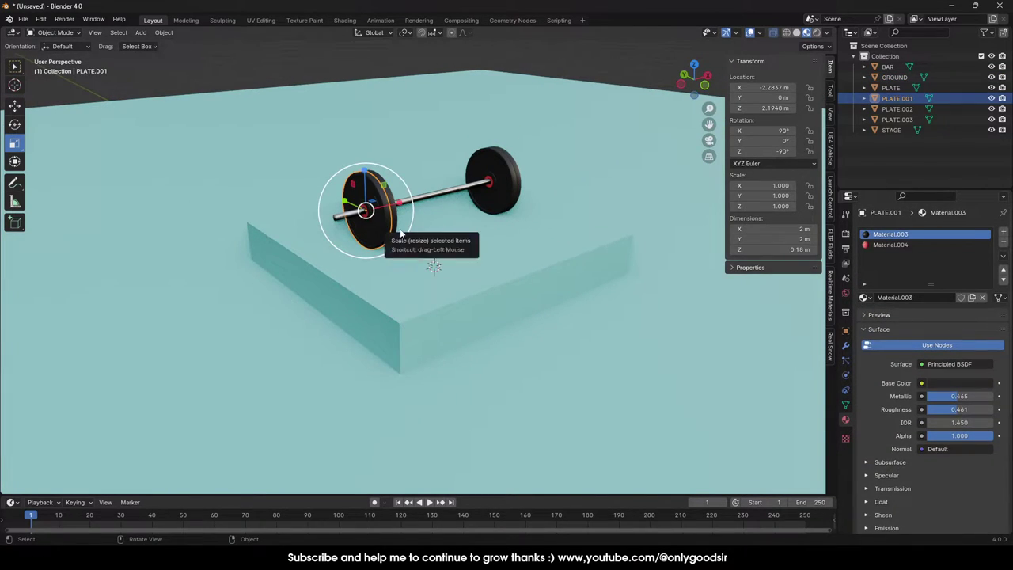
pyautogui.click(15, 105)
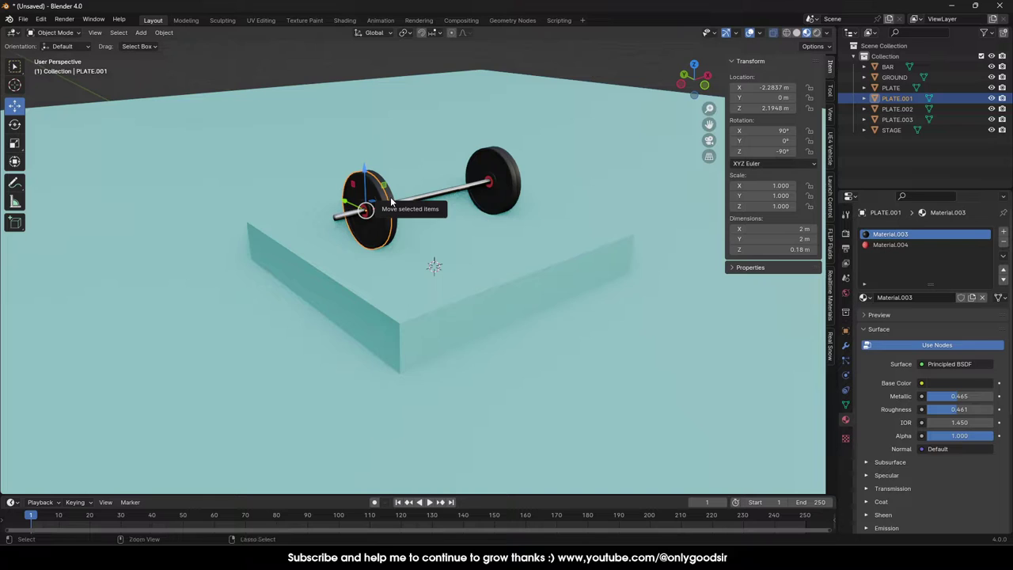
pyautogui.hotkey('ctrl', 'c')
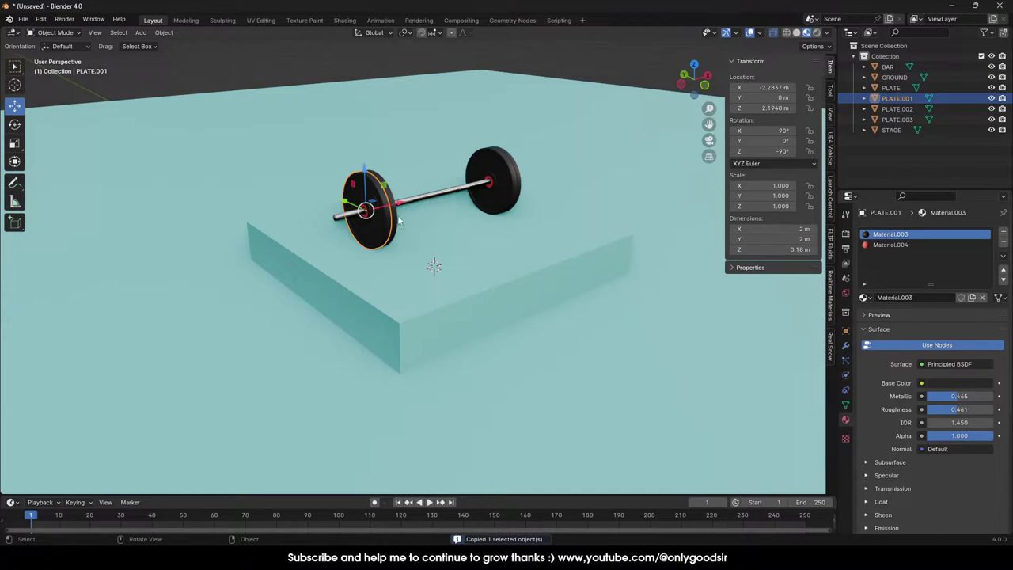
pyautogui.hotkey('ctrl', 'v')
pyautogui.moveTo(351, 208); pyautogui.dragTo(476, 244)
# Rotate the copied plate about 79.1° around Z and tilt it slightly with a free trackball rotation.
pyautogui.click(15, 127)
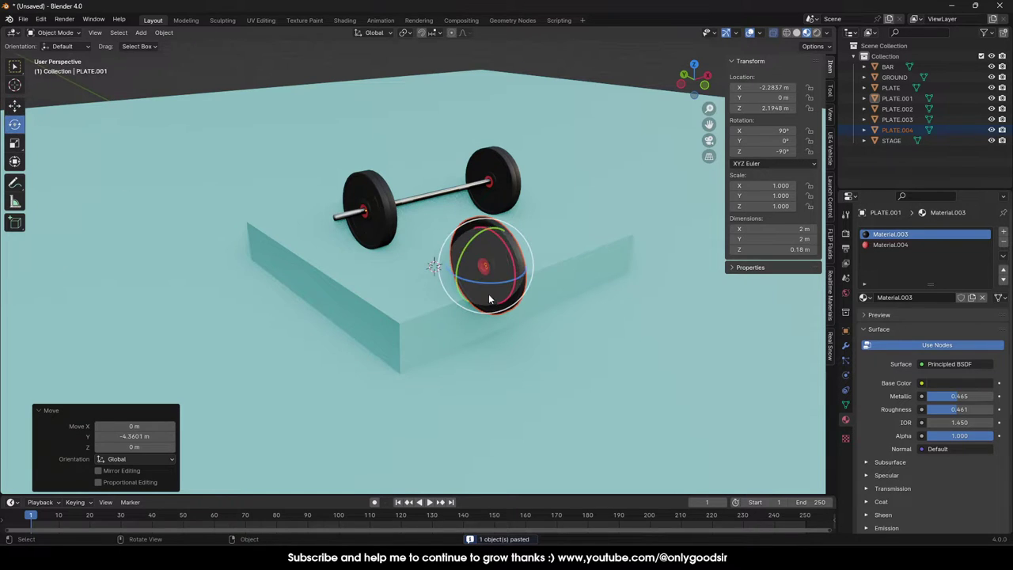
pyautogui.moveTo(488, 287); pyautogui.dragTo(550, 270)
pyautogui.moveTo(452, 300); pyautogui.dragTo(557, 266, button='middle')
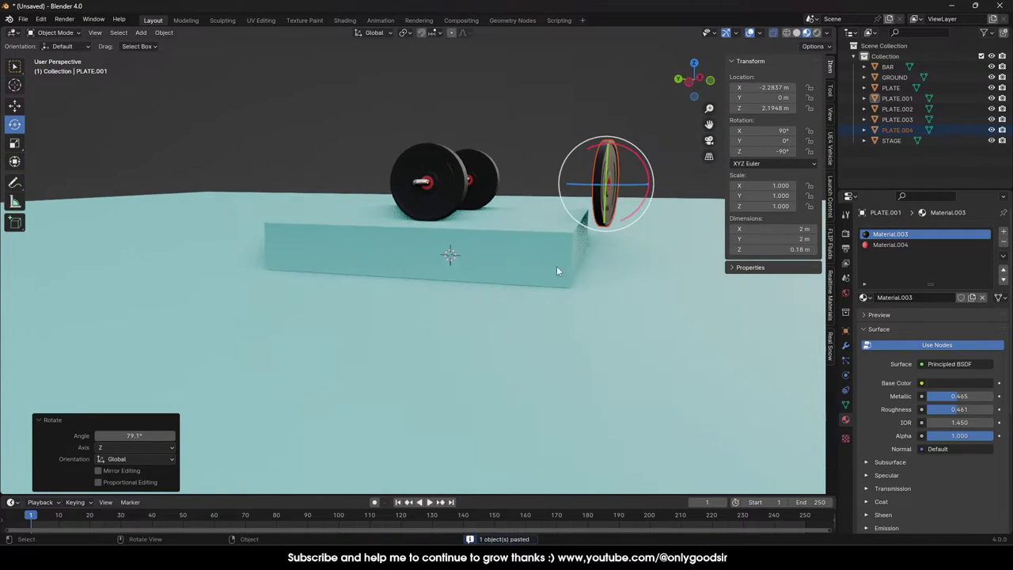
pyautogui.moveTo(629, 210); pyautogui.dragTo(614, 187)
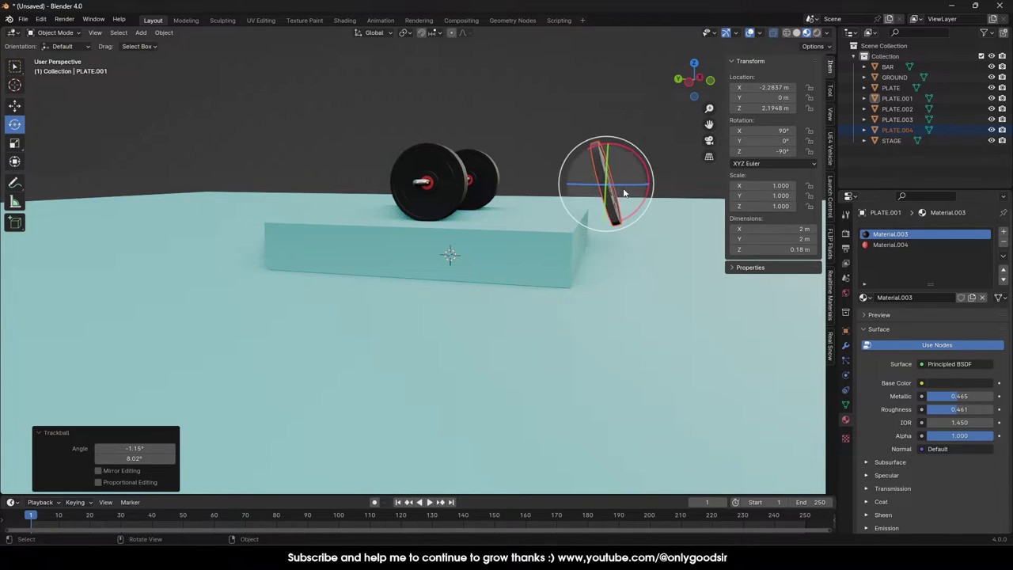
# In the left orthographic view, lower the tilted plate about 1.19 m along Z toward ground level.
pyautogui.click(15, 105)
pyautogui.click(694, 83)
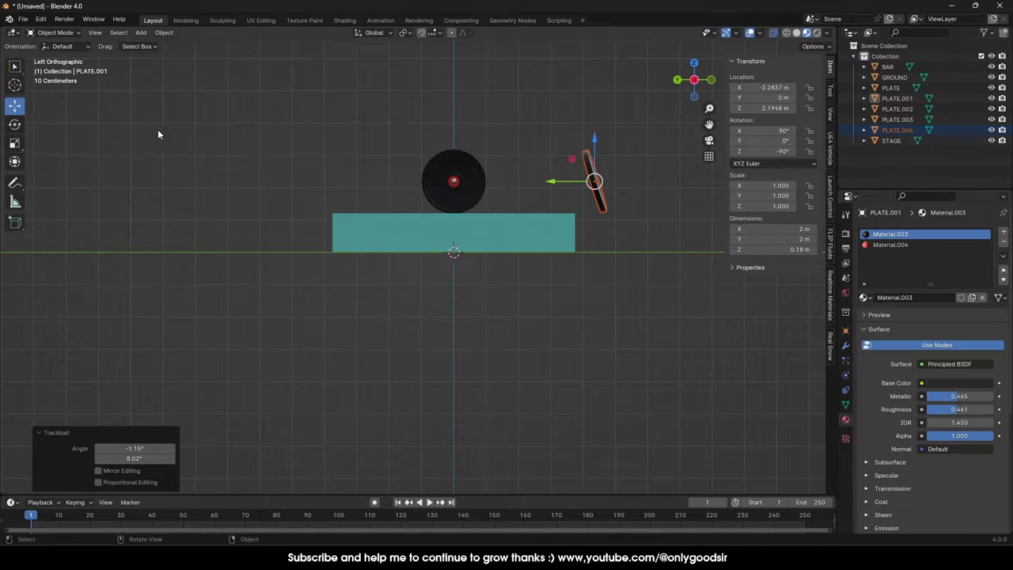
pyautogui.moveTo(597, 140); pyautogui.dragTo(598, 179)
# Tilt the plate further around X and shift it about 0.11 m along Y so it leans against the stage.
pyautogui.click(15, 124)
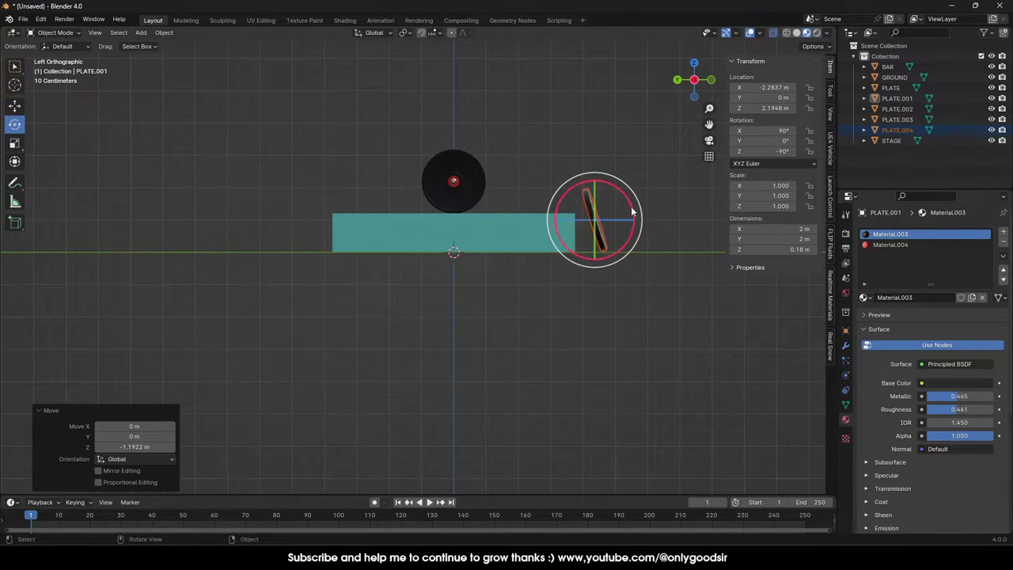
pyautogui.moveTo(633, 212); pyautogui.dragTo(597, 186)
pyautogui.click(17, 108)
pyautogui.moveTo(565, 230); pyautogui.dragTo(560, 228)
# Slide the leaning plate about 3.63 m along X beside the stage's front face.
pyautogui.moveTo(560, 223); pyautogui.dragTo(515, 303, button='middle')
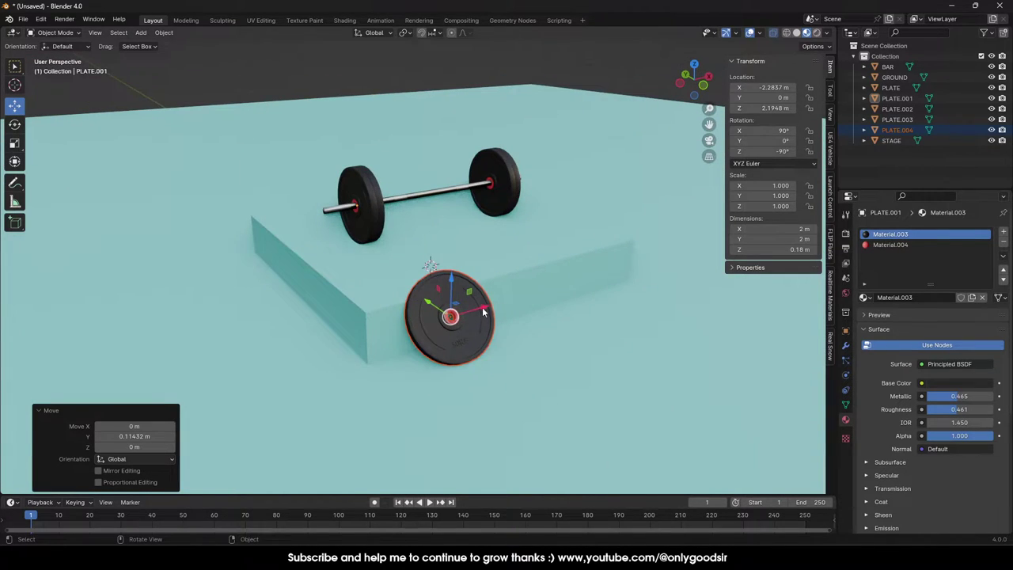
pyautogui.moveTo(483, 312); pyautogui.dragTo(609, 276)
pyautogui.moveTo(557, 311); pyautogui.dragTo(567, 306, button='middle')
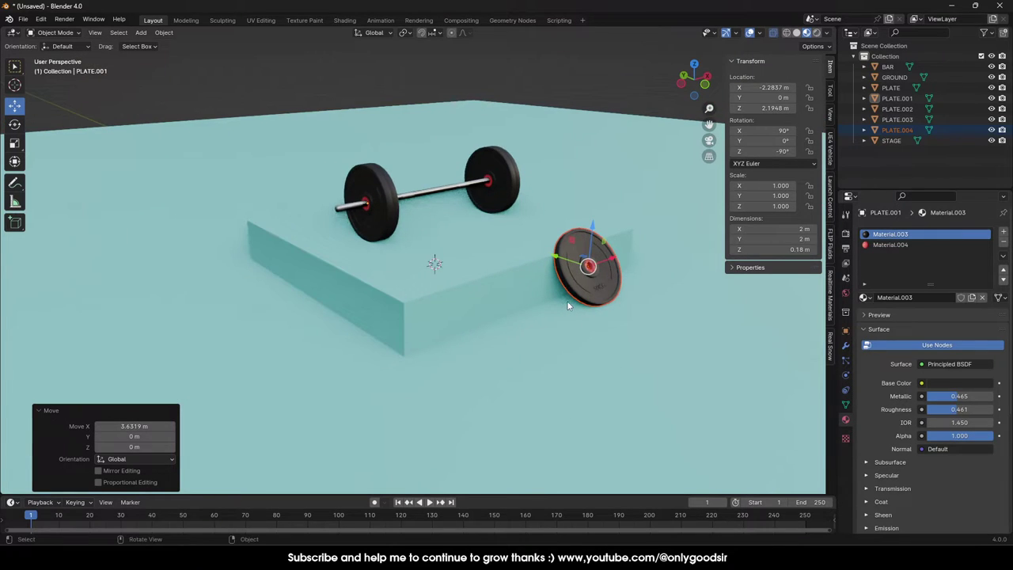
# Duplicate the leaning plate and move the copy about 6.45 m in the negative X direction.
pyautogui.hotkey('ctrl', 'c')
pyautogui.hotkey('ctrl', 'v')
pyautogui.press('g')
pyautogui.press('x')
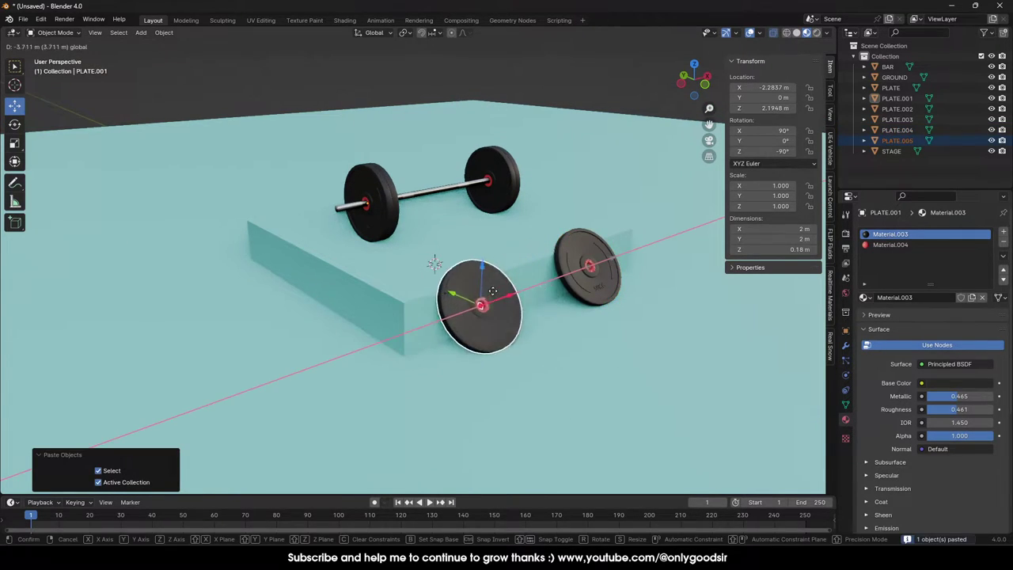
pyautogui.click(380, 313)
# Set the new plate's X, Y and Z rotation to 0° so it lies flat.
pyautogui.moveTo(375, 316); pyautogui.dragTo(452, 308, button='middle')
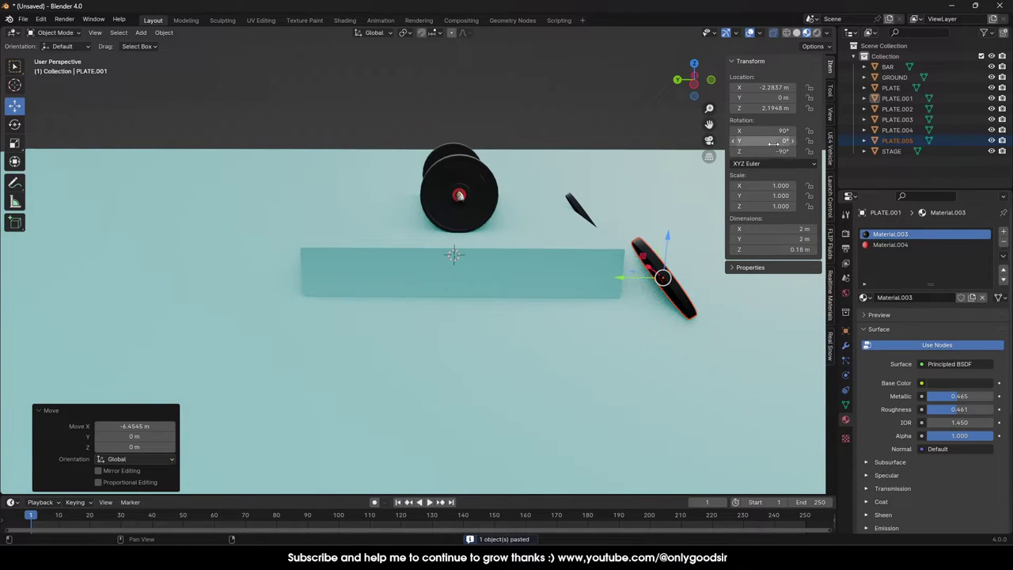
pyautogui.click(654, 266)
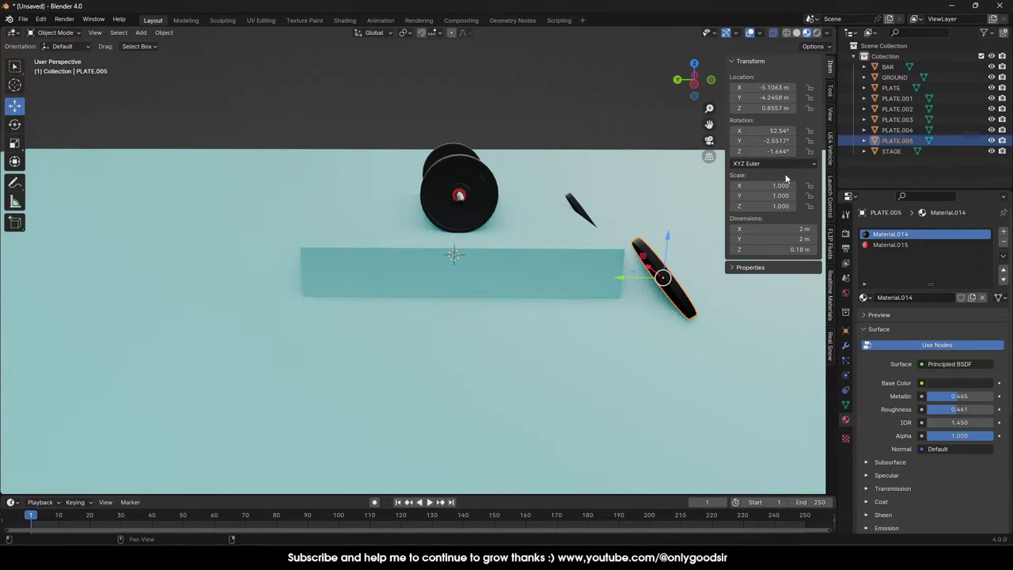
pyautogui.doubleClick(775, 141)
pyautogui.write('0')
pyautogui.press('Return')
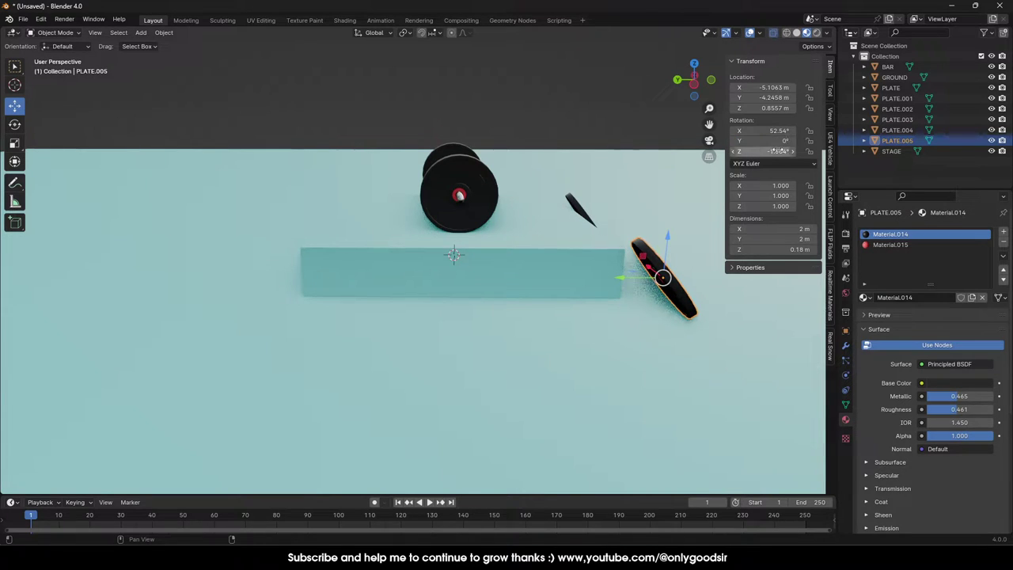
pyautogui.click(772, 151)
pyautogui.write('0')
pyautogui.press('Return')
pyautogui.click(775, 130)
pyautogui.write('0')
pyautogui.press('Return')
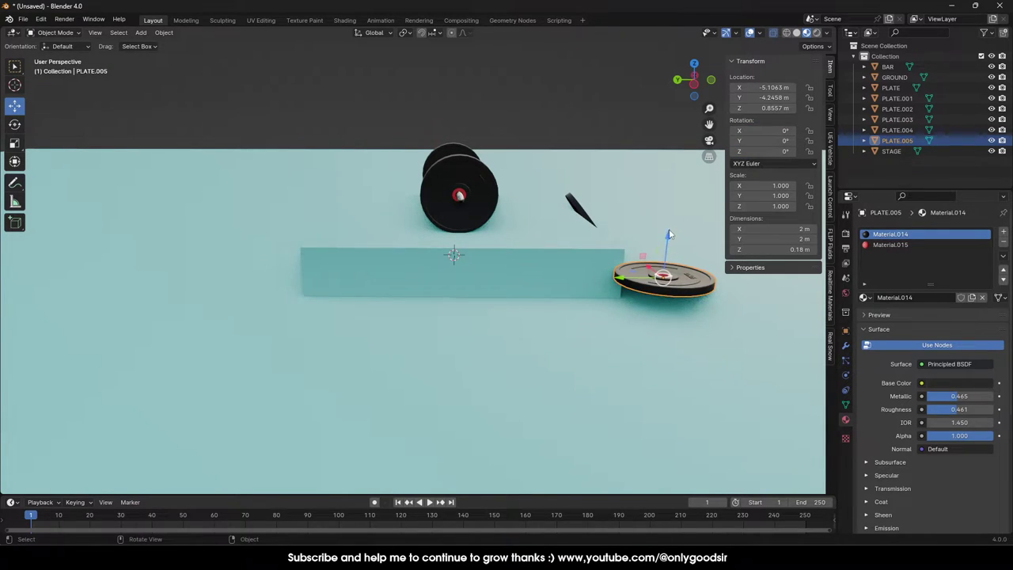
# Lower the flat plate about 0.74 m onto the ground and shift it about 0.31 m in negative X.
pyautogui.moveTo(669, 234); pyautogui.dragTo(679, 267)
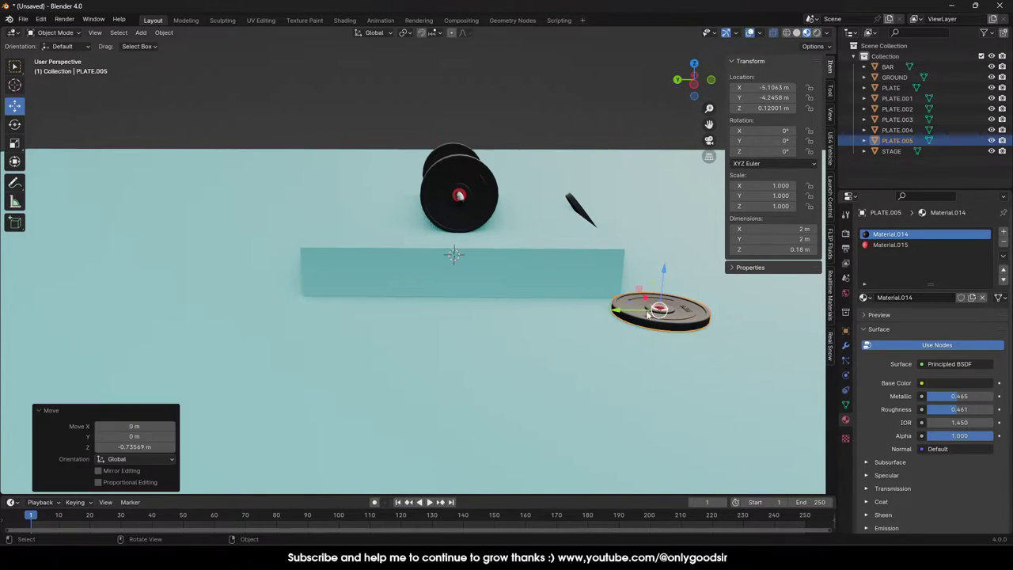
pyautogui.moveTo(647, 310); pyautogui.dragTo(649, 319, button='middle')
pyautogui.moveTo(649, 319); pyautogui.dragTo(666, 337)
pyautogui.hotkey('ctrl', 'z')
pyautogui.moveTo(692, 349); pyautogui.dragTo(687, 328, button='middle')
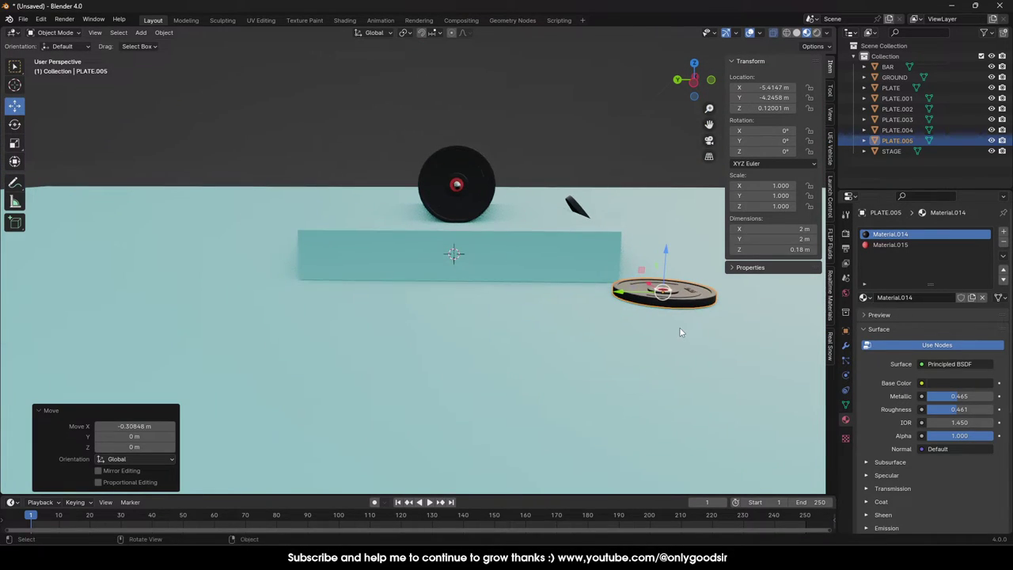
# Duplicate the flat plate, raise the copy slightly and move it about 0.86 m along Y to overlap the first.
pyautogui.hotkey('ctrl', 'c')
pyautogui.hotkey('ctrl', 'v')
pyautogui.moveTo(665, 250)
pyautogui.mouseDown()
pyautogui.moveTo(667, 241)
pyautogui.moveTo(667, 250)
pyautogui.mouseUp()
pyautogui.moveTo(629, 285); pyautogui.dragTo(596, 283)
# Rotate the overlapping plate -12.8° around X so it rests on the flat plate, and deselect it.
pyautogui.click(15, 124)
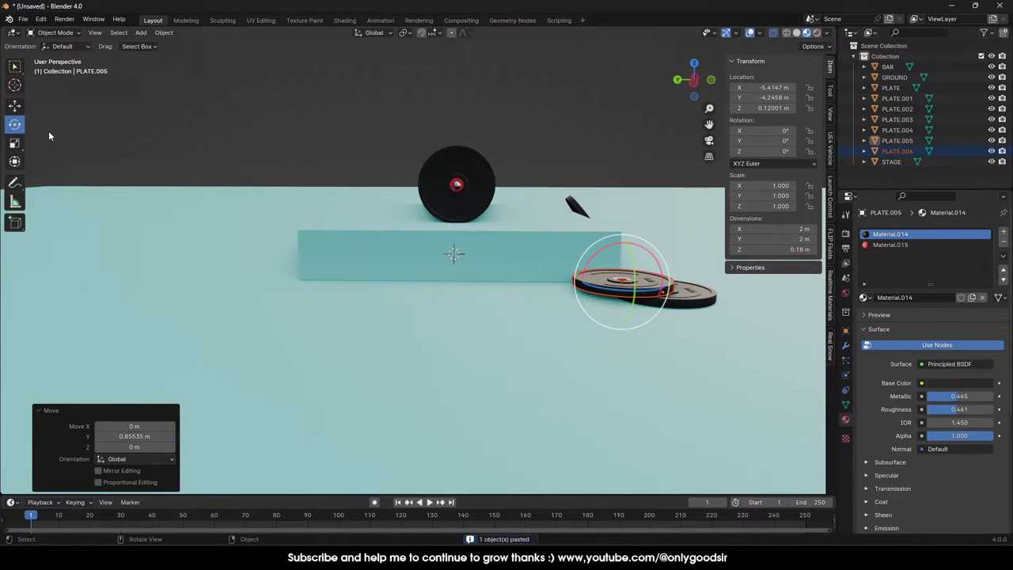
pyautogui.click(694, 85)
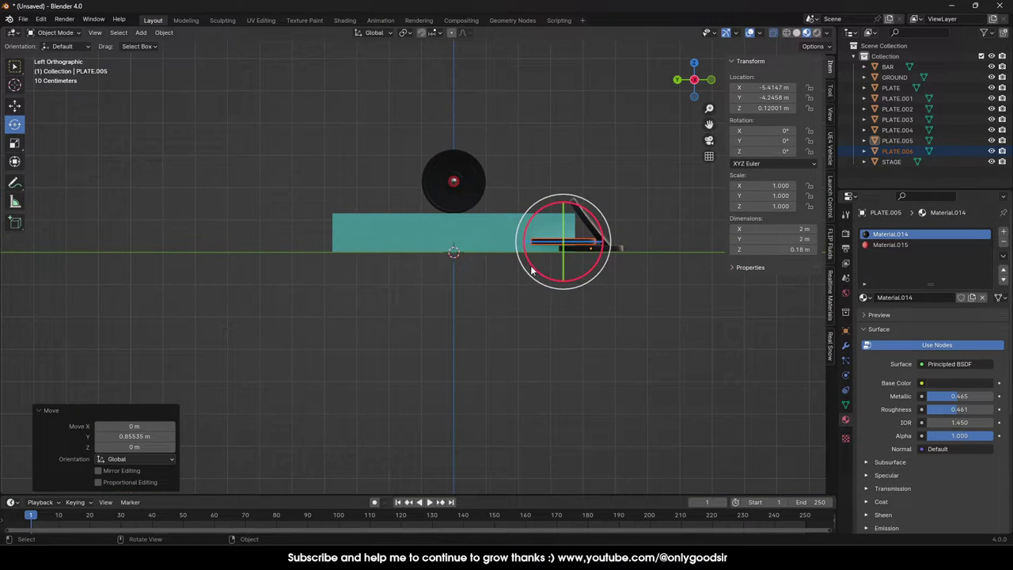
pyautogui.moveTo(533, 271); pyautogui.dragTo(533, 279)
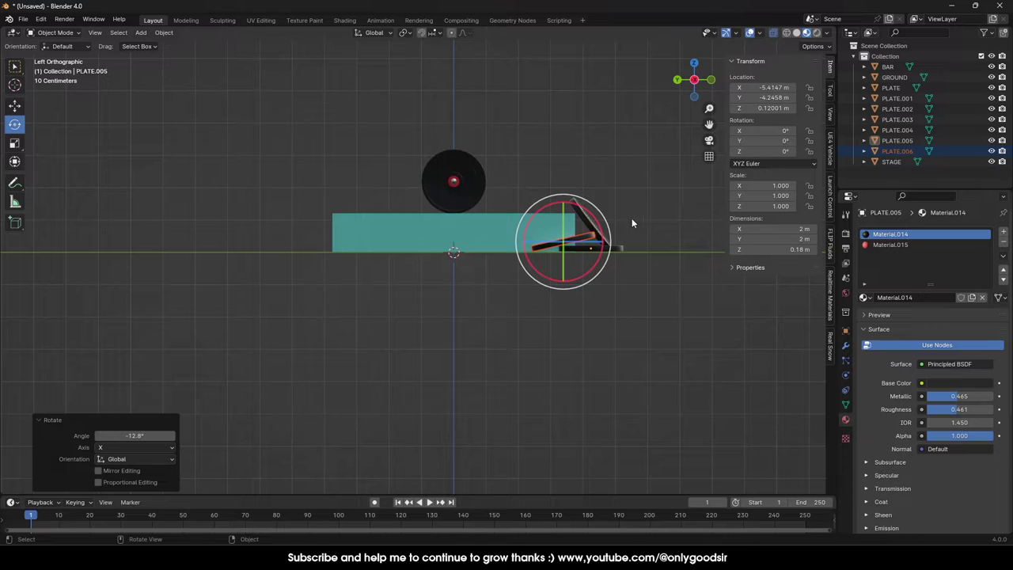
pyautogui.click(654, 184)
pyautogui.press('Tab')
pyautogui.press('Tab')
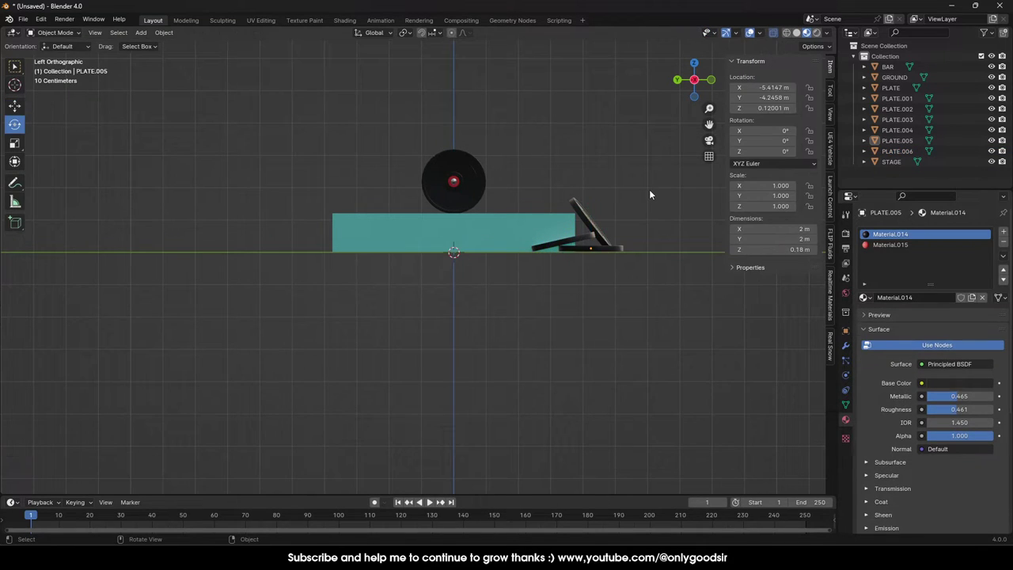
# Add a 2 m plane mesh at the origin and raise it about 2.69 m along Z above the bar.
pyautogui.moveTo(649, 189); pyautogui.dragTo(418, 234, button='middle')
pyautogui.moveTo(364, 298); pyautogui.dragTo(383, 293, button='middle')
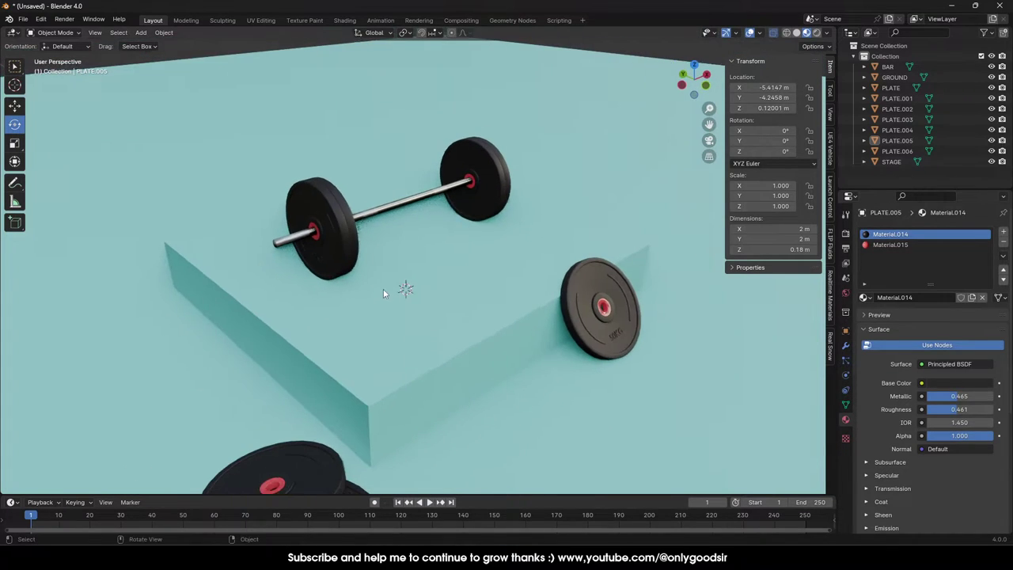
pyautogui.click(141, 33)
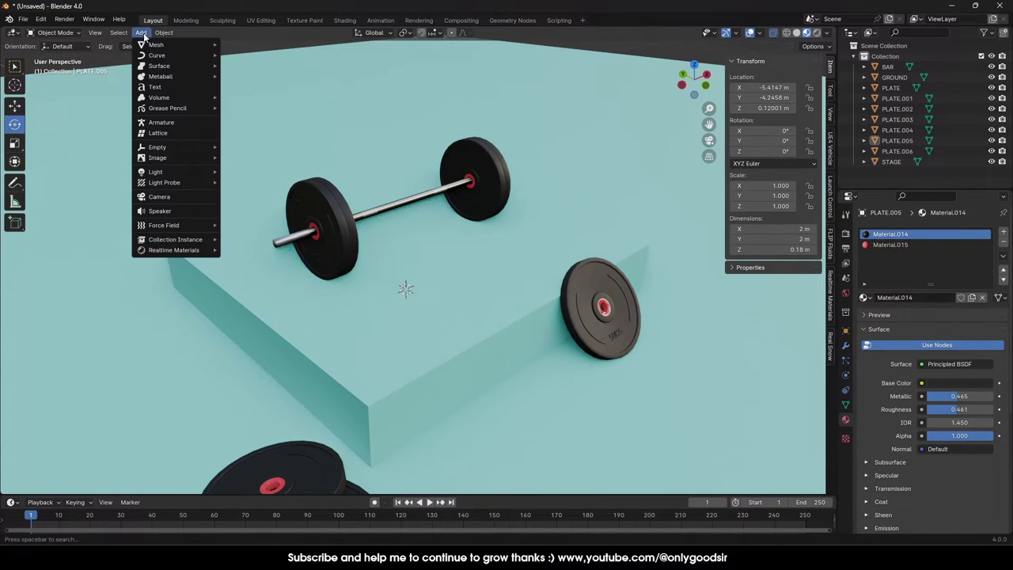
pyautogui.moveTo(155, 47)
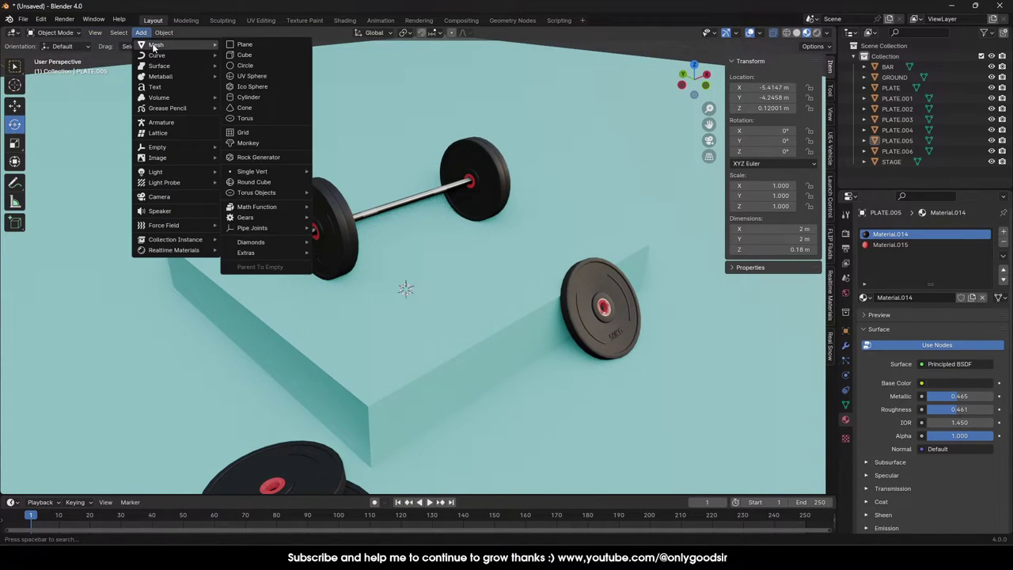
pyautogui.click(258, 45)
pyautogui.click(15, 106)
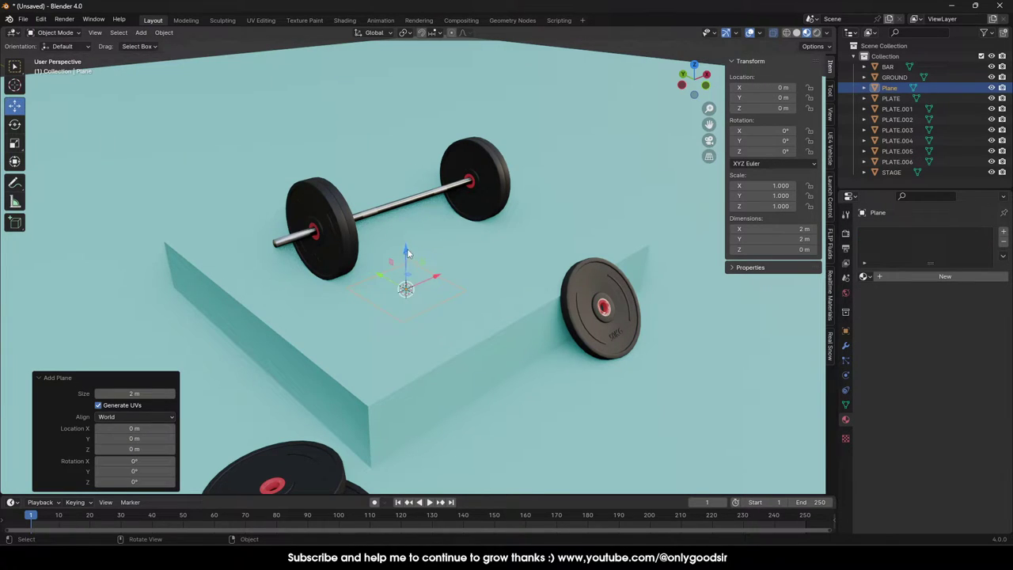
pyautogui.moveTo(408, 253); pyautogui.dragTo(432, 158)
# Scale the plane to 0.805 and position it over the bar at about X 0.59 m, Y -0.12 m.
pyautogui.press('s')
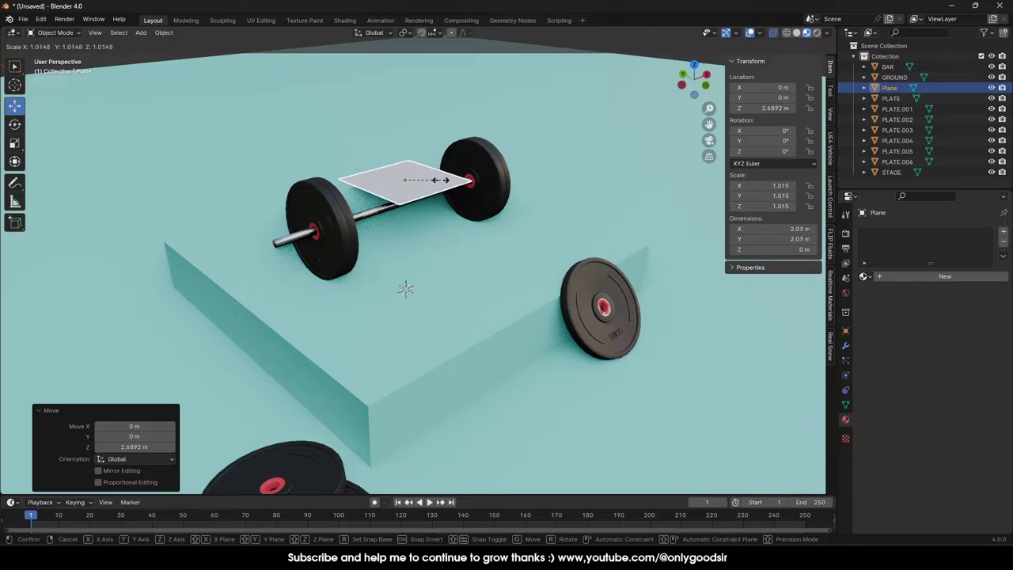
pyautogui.click(433, 180)
pyautogui.moveTo(434, 181); pyautogui.dragTo(430, 208, button='middle')
pyautogui.scroll(3, 430, 208)
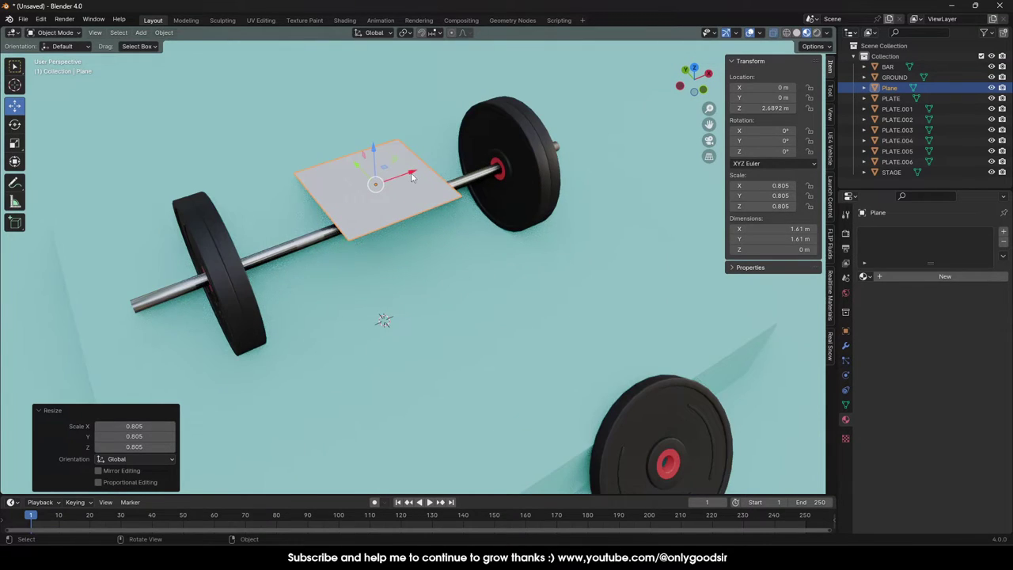
pyautogui.moveTo(411, 175); pyautogui.dragTo(425, 201)
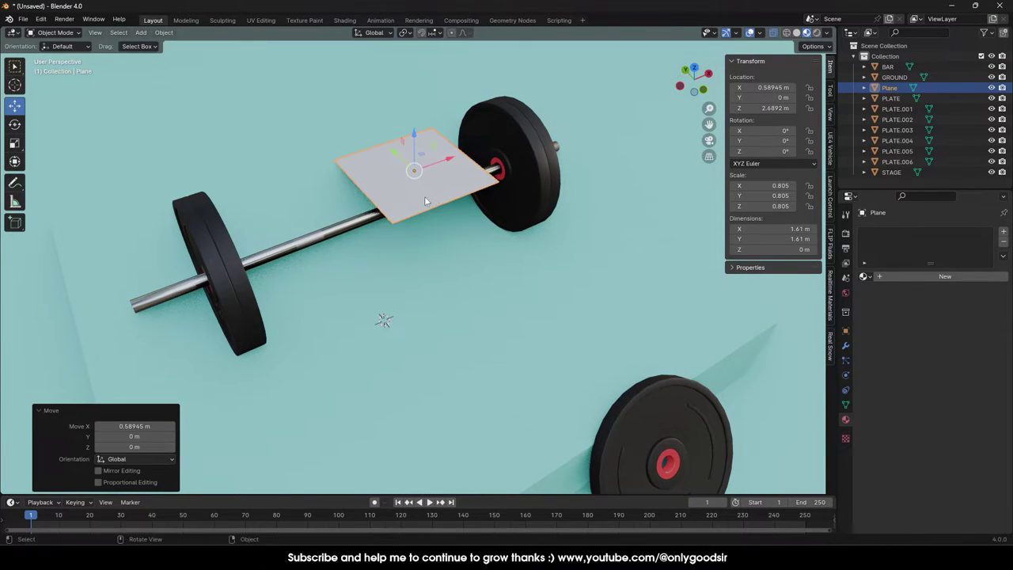
pyautogui.moveTo(425, 201); pyautogui.dragTo(447, 172, button='middle')
pyautogui.moveTo(418, 131); pyautogui.dragTo(427, 134)
pyautogui.moveTo(469, 173); pyautogui.dragTo(442, 204, button='middle')
pyautogui.scroll(3, 458, 172)
# Subdivide the plane's face repeatedly in Edit Mode into a dense grid, and return to Object Mode.
pyautogui.press('Tab')
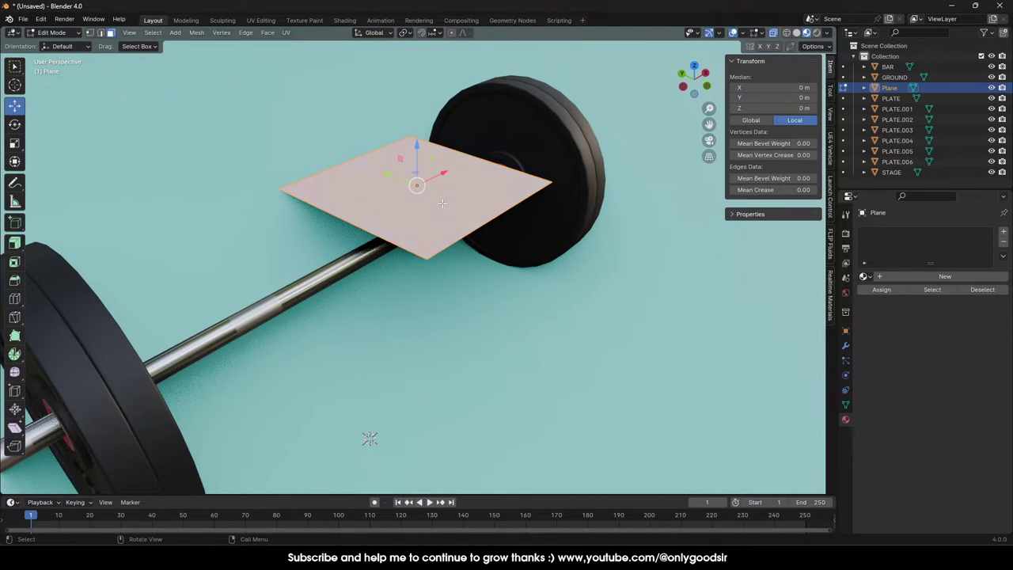
pyautogui.rightClick(426, 202)
pyautogui.click(426, 202)
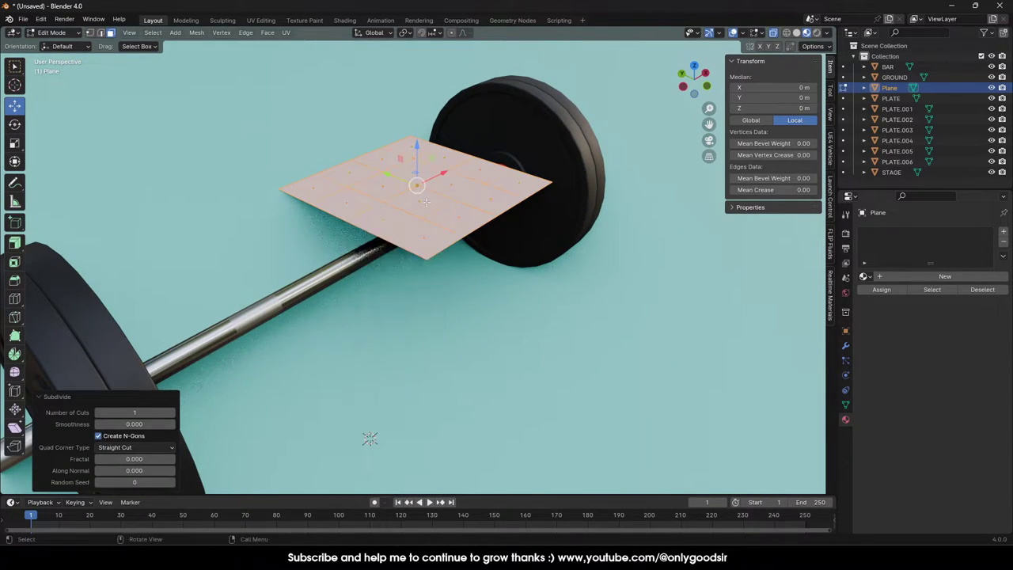
pyautogui.rightClick(426, 203)
pyautogui.click(427, 201)
pyautogui.rightClick(426, 201)
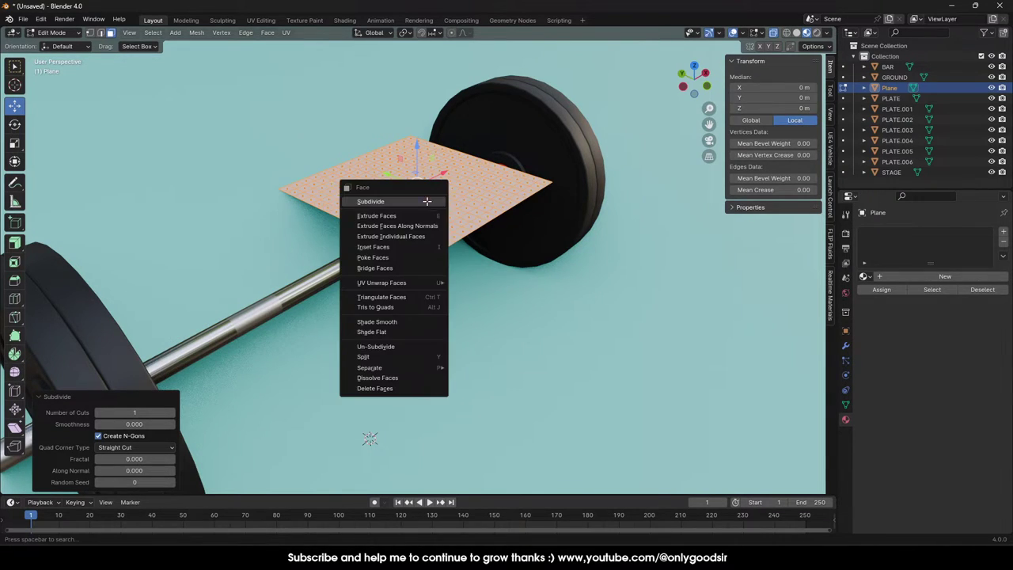
pyautogui.press('Escape')
pyautogui.press('Tab')
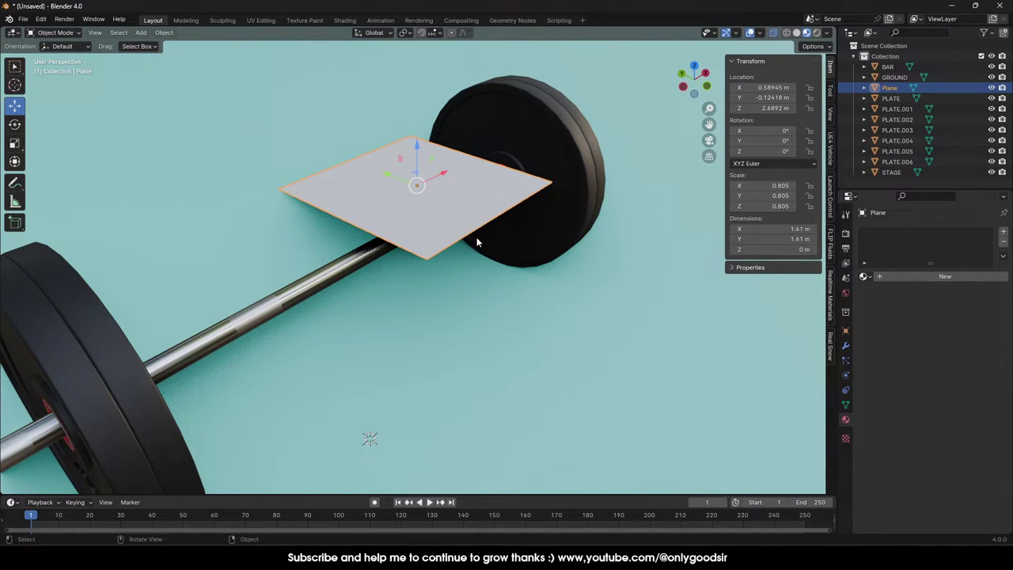
# Add Collision physics to the barbell's bar and Cloth physics to the plane above it.
pyautogui.click(356, 259)
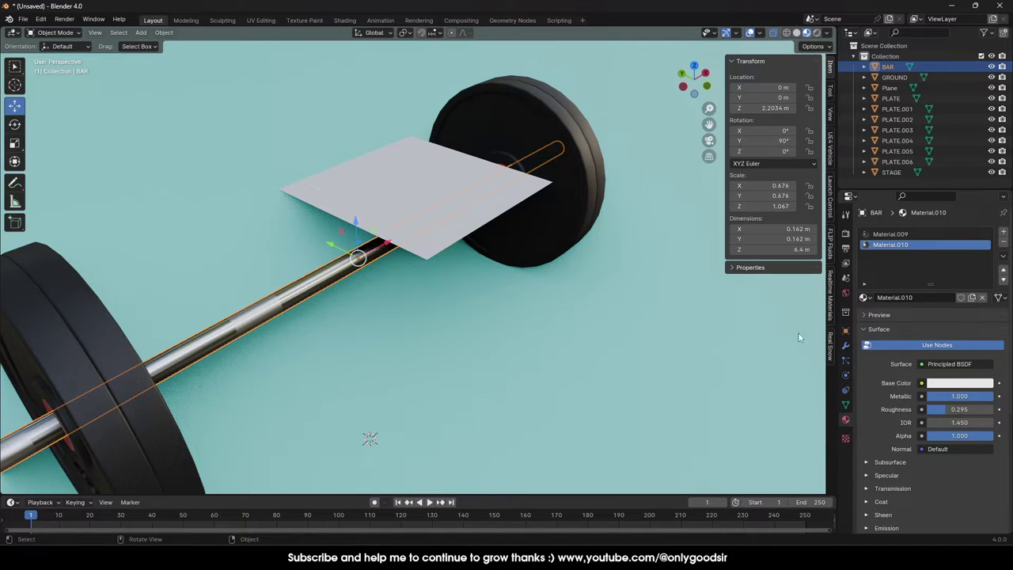
pyautogui.click(846, 346)
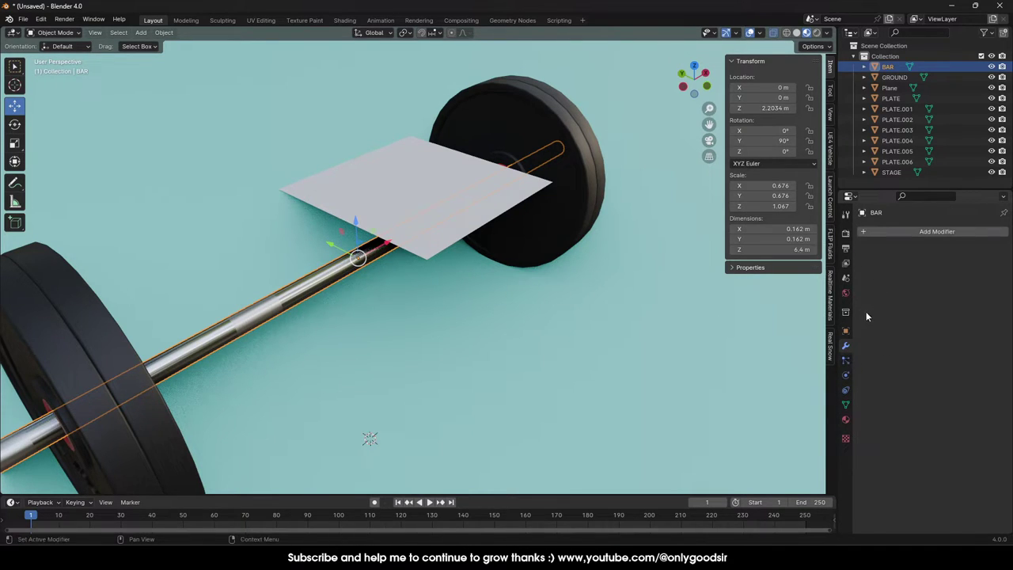
pyautogui.click(846, 375)
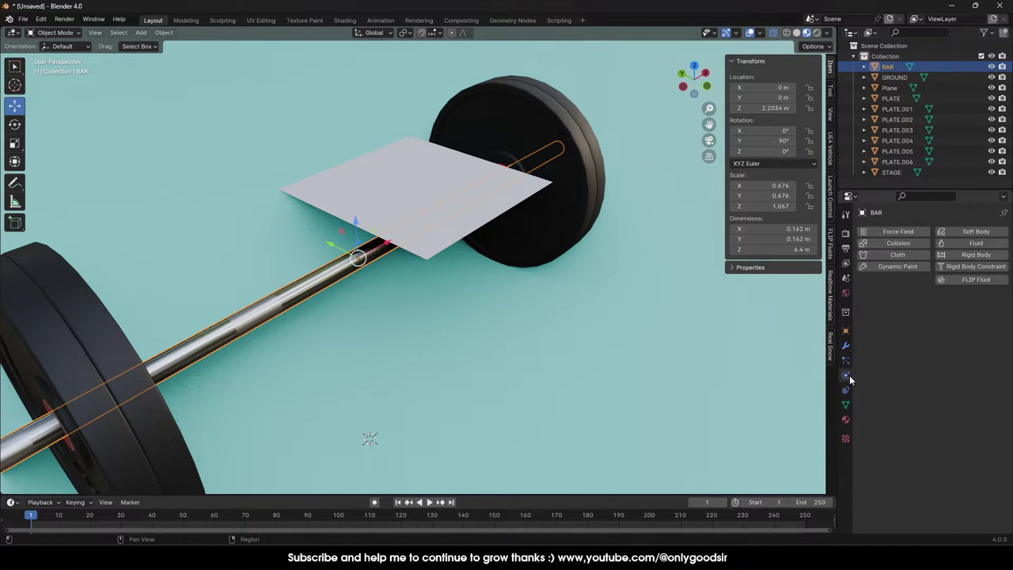
pyautogui.click(906, 246)
pyautogui.click(468, 230)
pyautogui.click(888, 254)
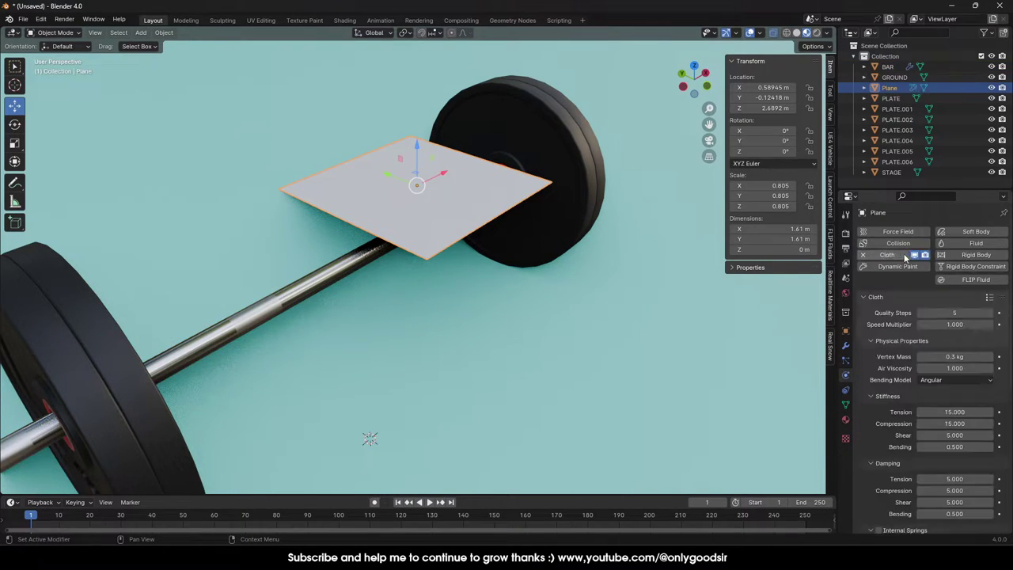
# Play the cloth simulation, stop it once the plane drapes over the bar, and inspect the drape.
pyautogui.click(429, 501)
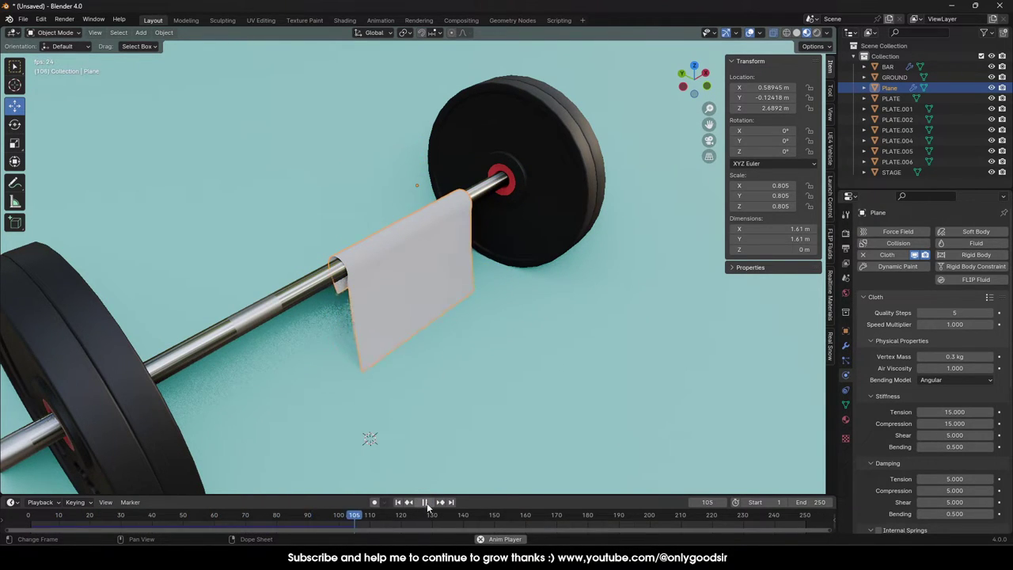
pyautogui.click(428, 502)
pyautogui.moveTo(444, 444); pyautogui.dragTo(457, 363, button='middle')
pyautogui.scroll(-5, 461, 377)
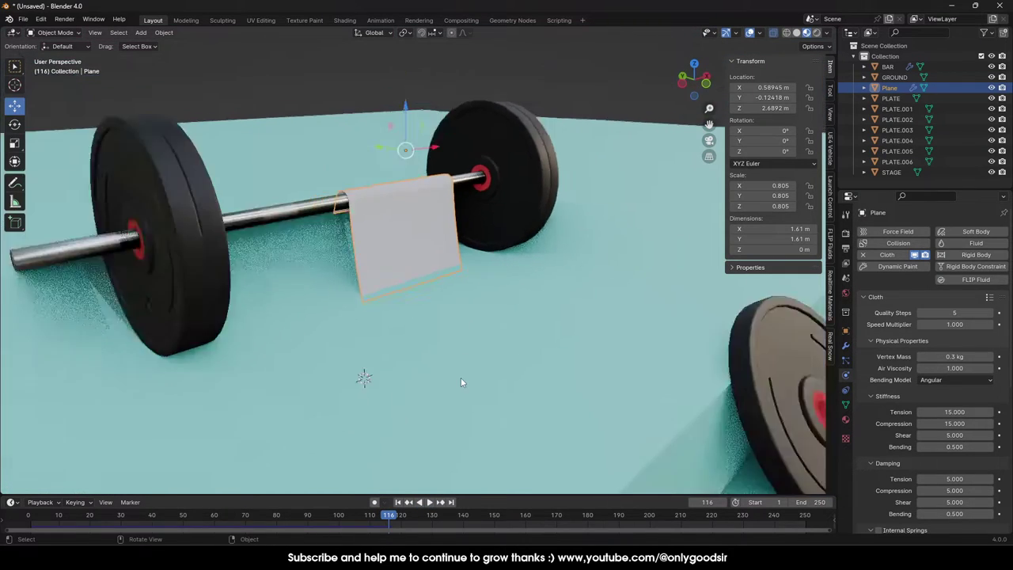
# Add Collision physics to the stage and return the timeline to frame 1.
pyautogui.click(433, 294)
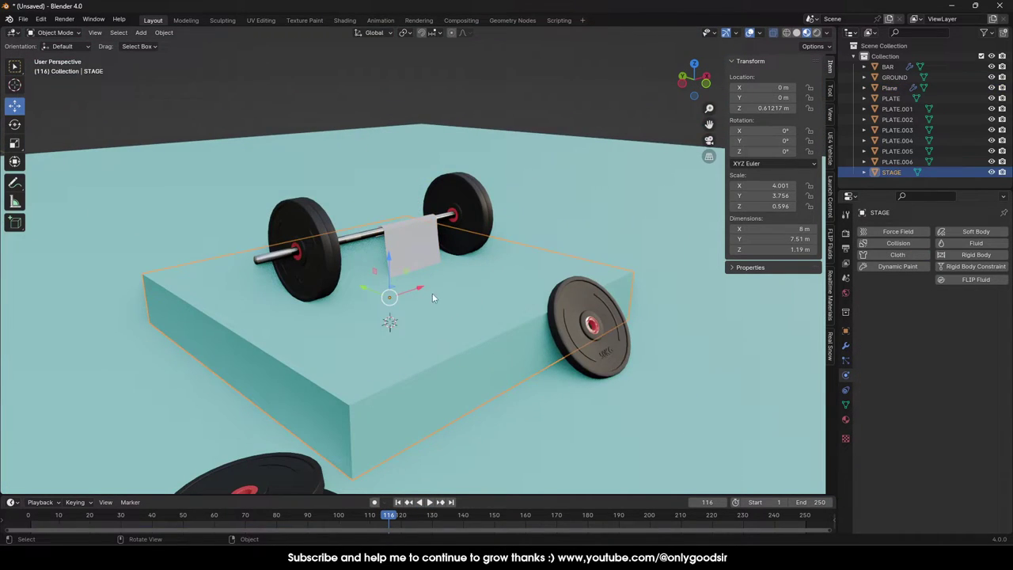
pyautogui.click(899, 244)
pyautogui.click(398, 501)
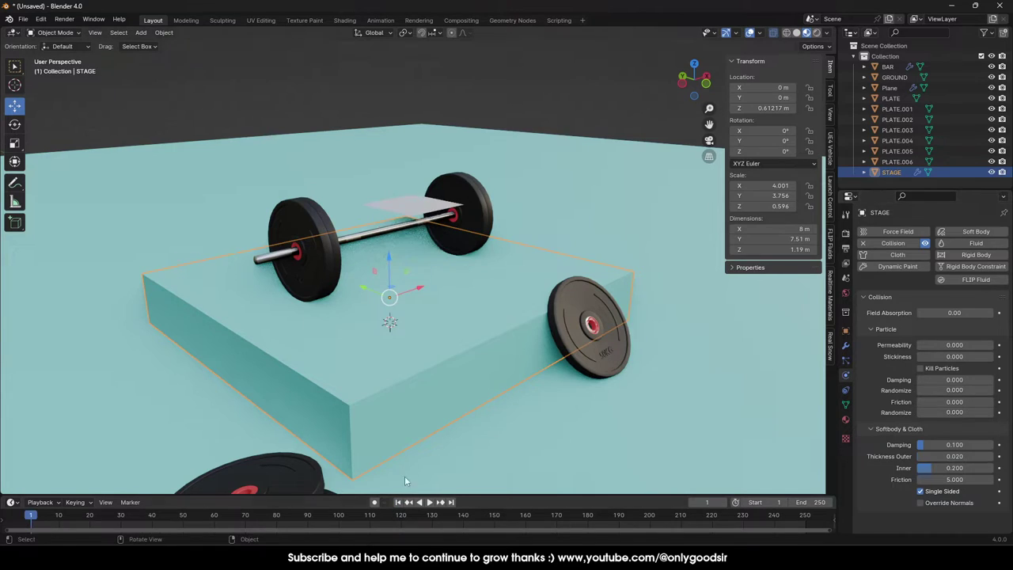
# Scale the cloth plane along Y to 1.068 and move it along Y to about -0.24 m.
pyautogui.click(411, 210)
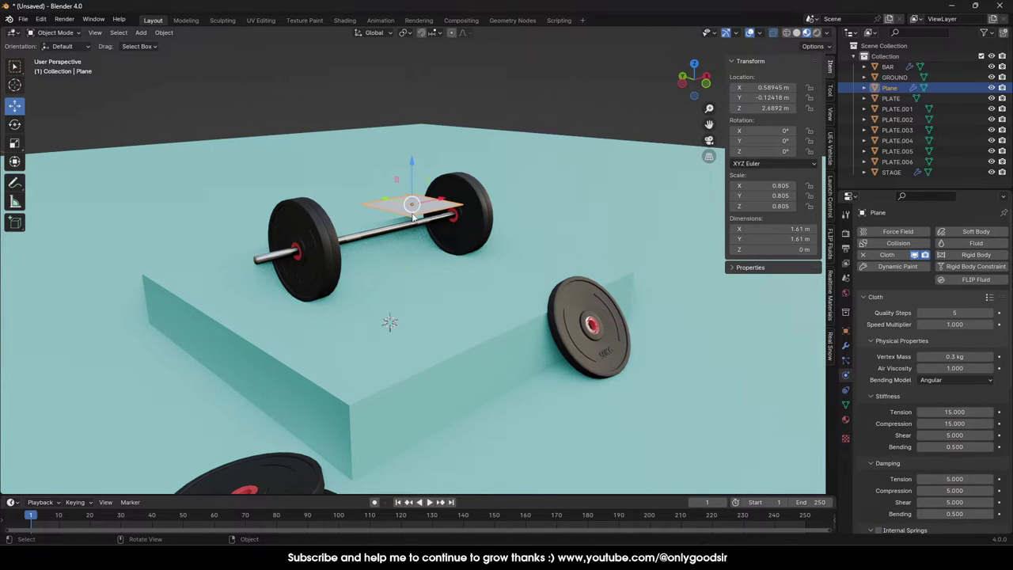
pyautogui.click(14, 146)
pyautogui.moveTo(387, 202)
pyautogui.mouseDown()
pyautogui.moveTo(377, 200)
pyautogui.moveTo(417, 205)
pyautogui.moveTo(393, 200)
pyautogui.mouseUp()
pyautogui.click(14, 105)
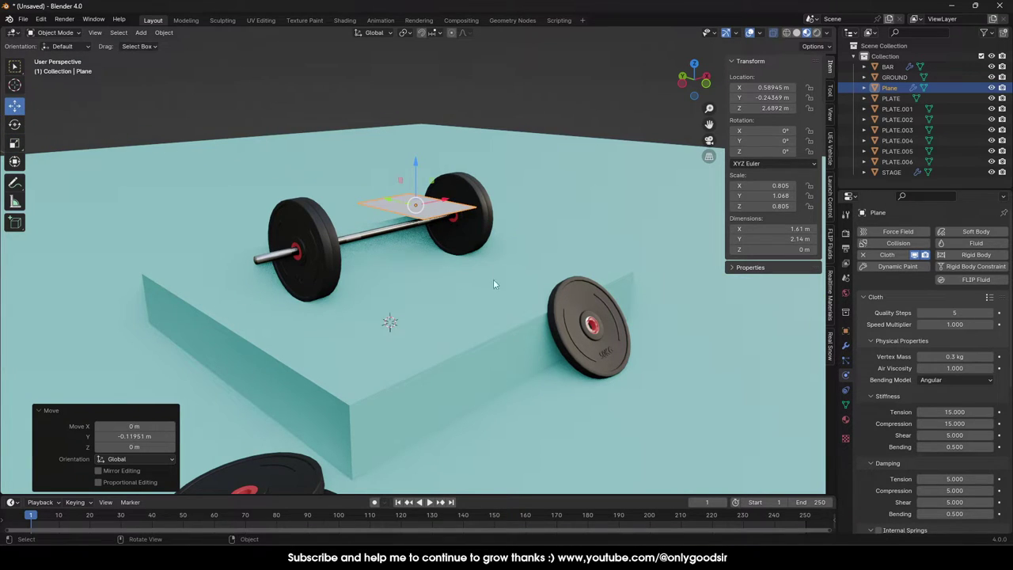
# Play the simulation to check the lengthened cloth's drape, and return to frame 1.
pyautogui.click(430, 503)
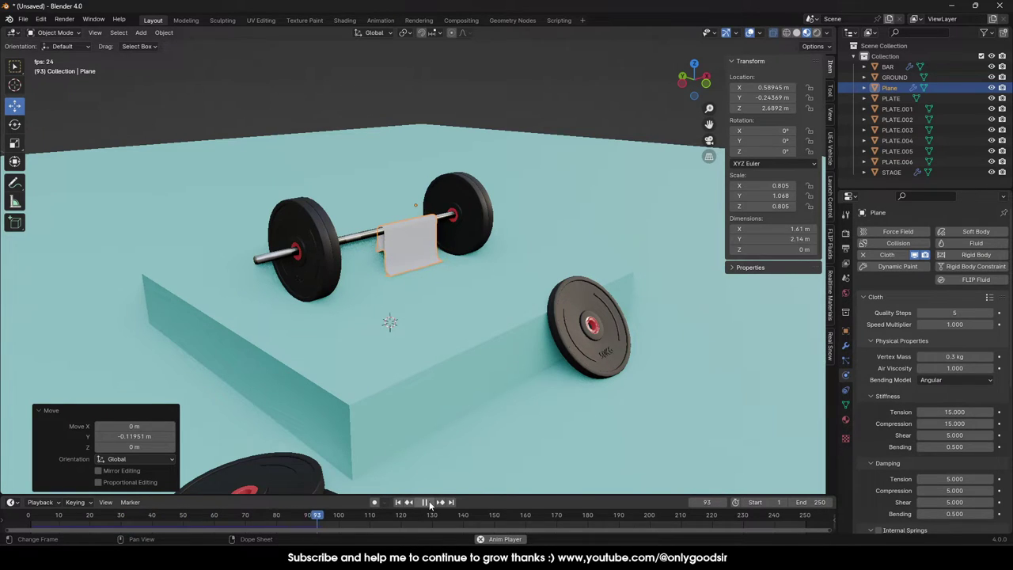
pyautogui.click(432, 503)
pyautogui.click(398, 502)
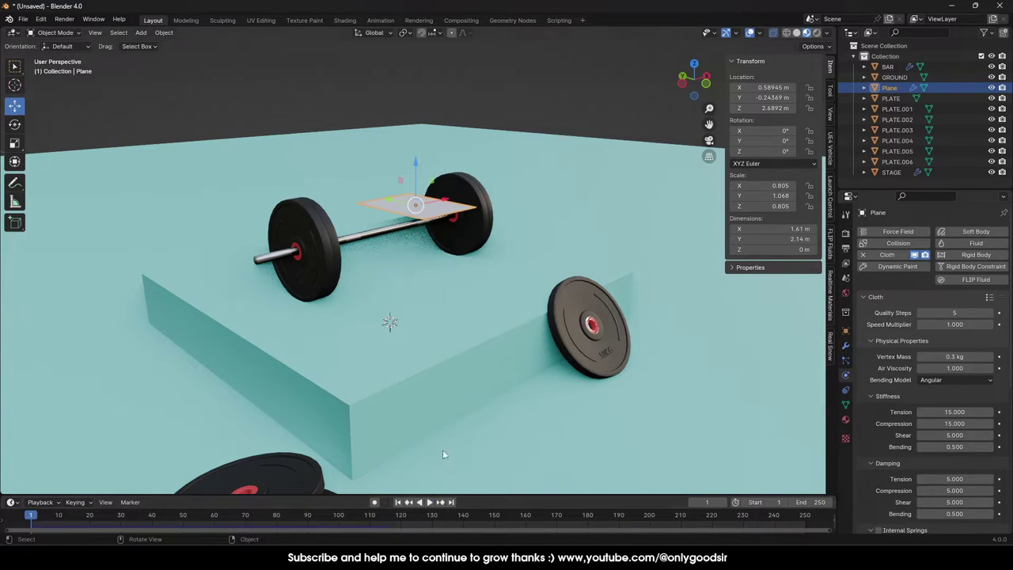
# Move the cloth plane along X to about 0.85 m, rotate it about -19.7° around Z, and run the simulation to frame 137.
pyautogui.moveTo(443, 204); pyautogui.dragTo(456, 336)
pyautogui.click(15, 124)
pyautogui.click(429, 502)
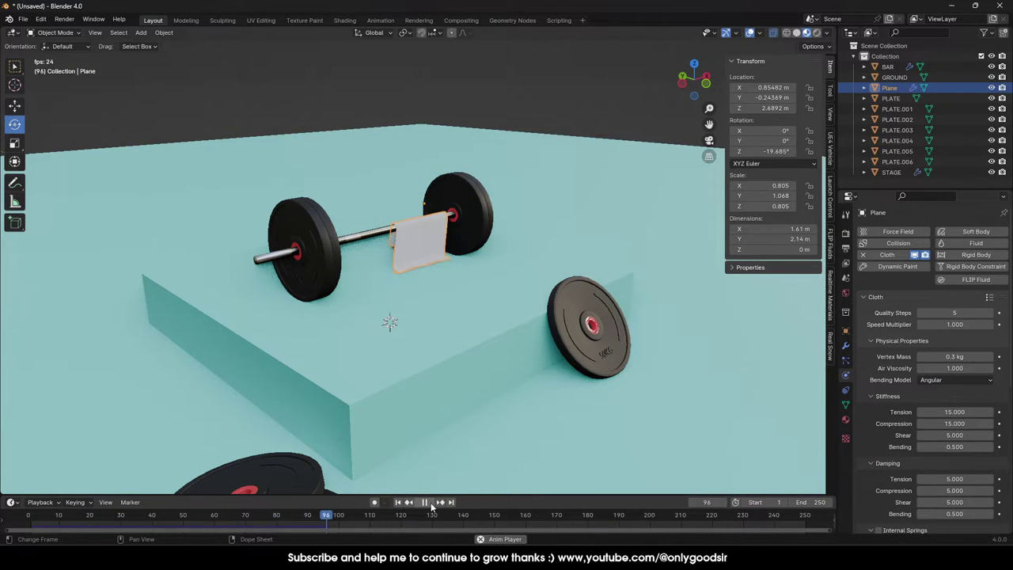
pyautogui.click(429, 502)
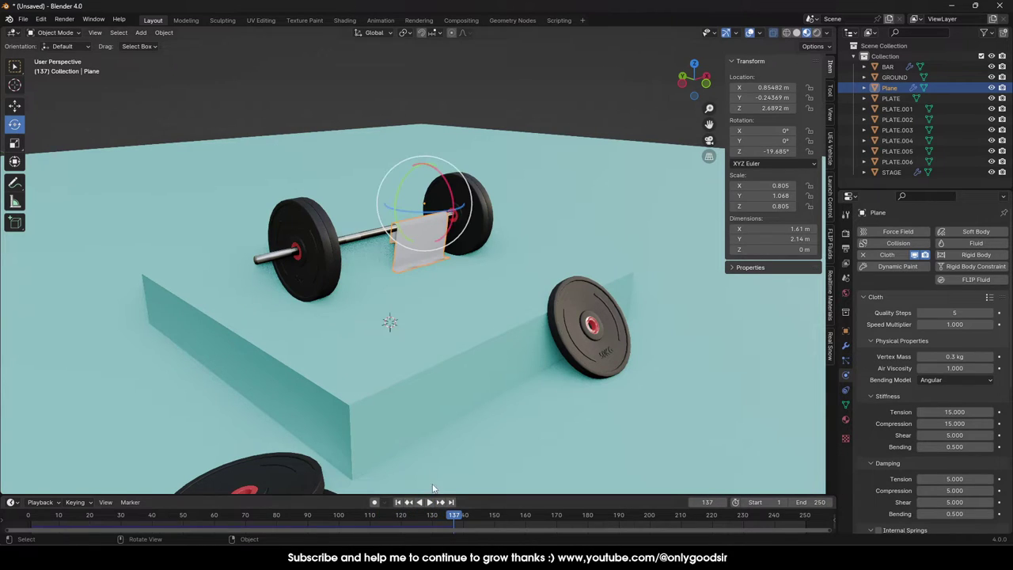
pyautogui.moveTo(525, 331); pyautogui.dragTo(441, 258, button='middle')
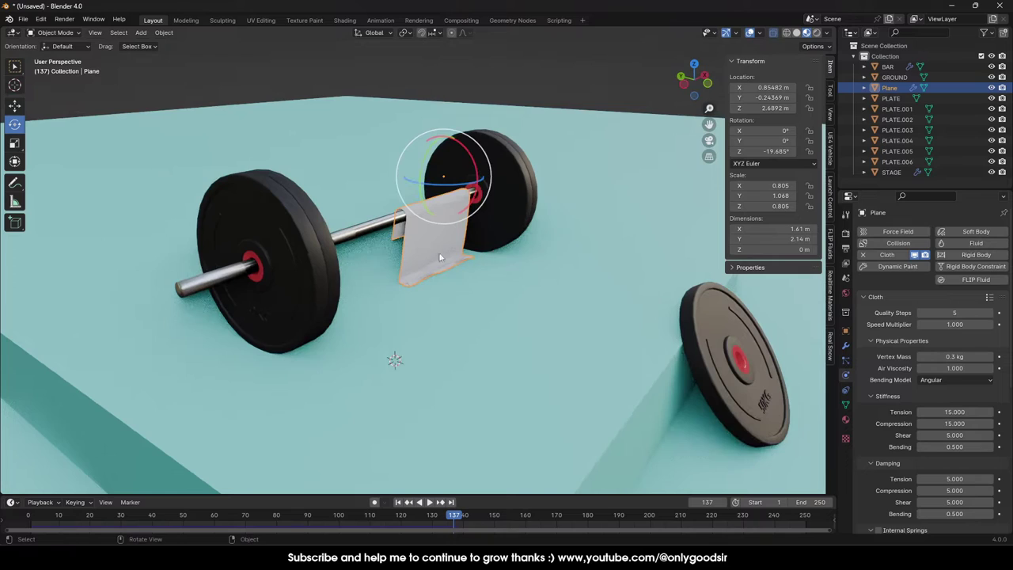
# Try to convert the draped cloth plane to a mesh.
pyautogui.rightClick(439, 237)
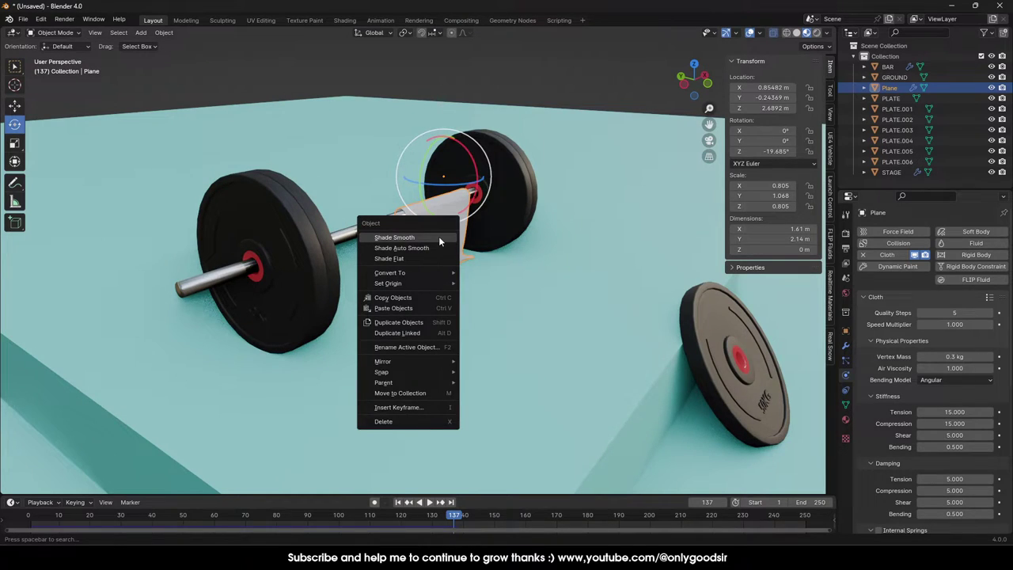
pyautogui.moveTo(427, 273)
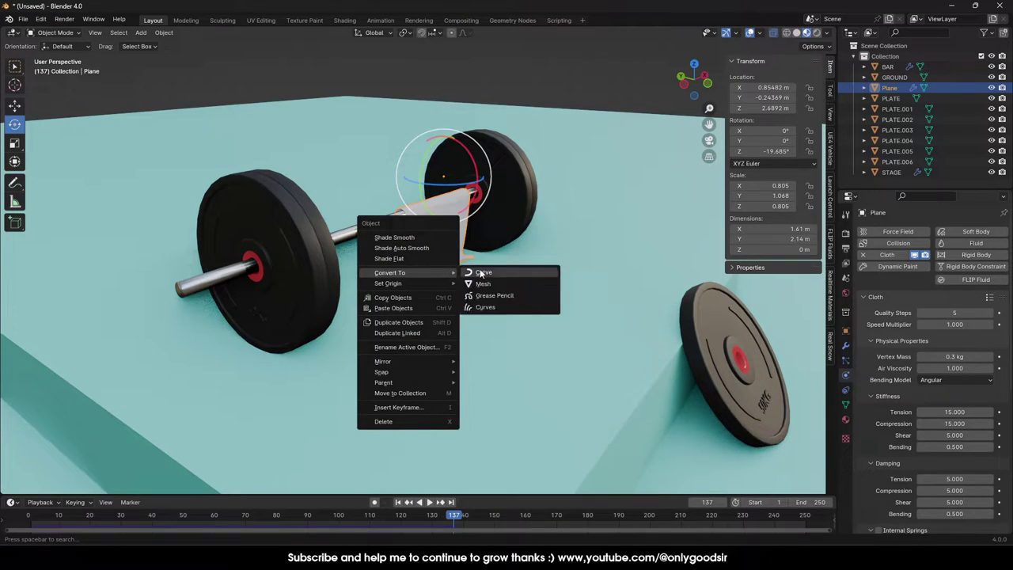
pyautogui.click(479, 284)
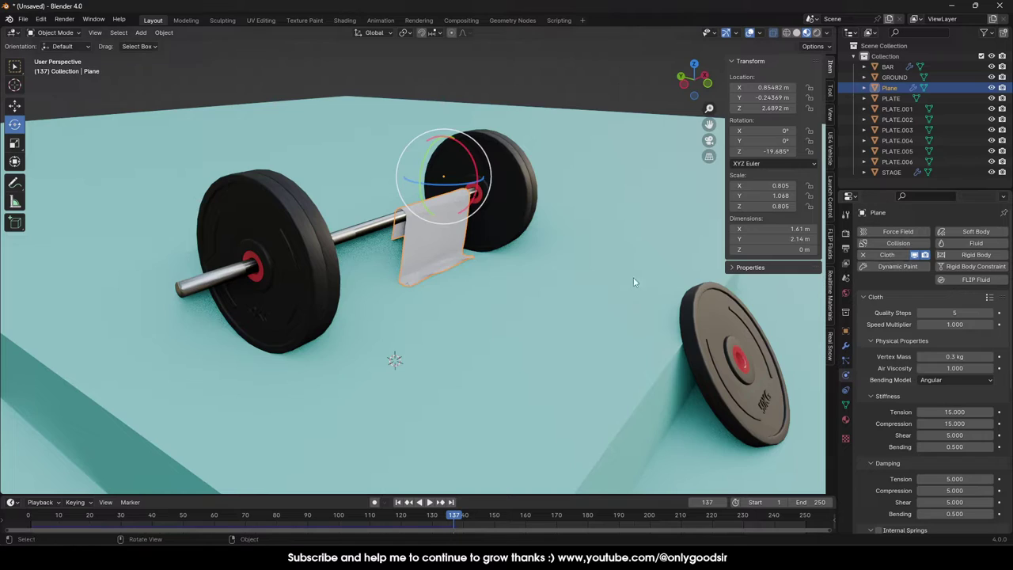
# Duplicate the draped cloth plane, move the copy along Y to about -1.09 m, and reselect the original plane.
pyautogui.hotkey('ctrl', 'c')
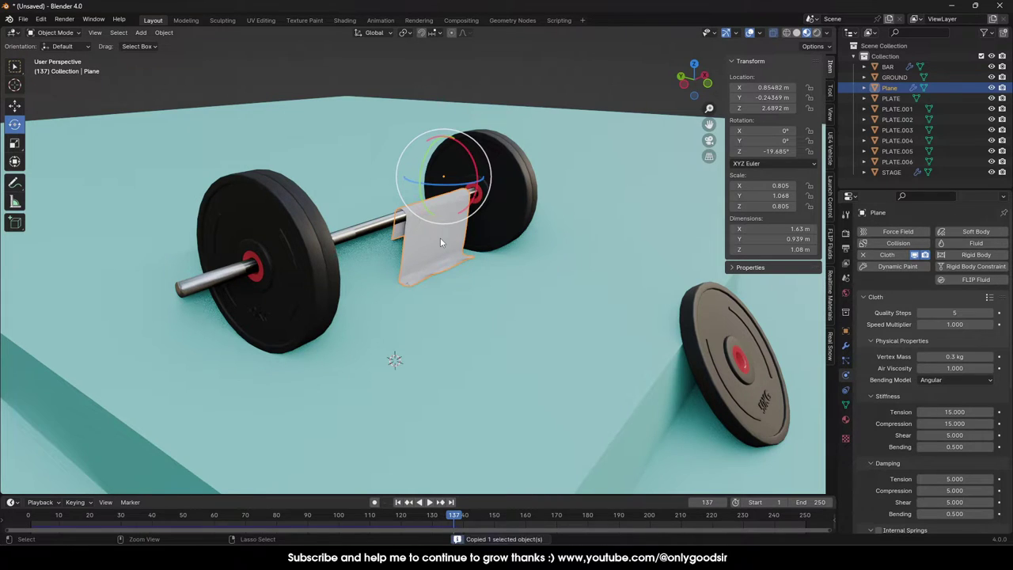
pyautogui.hotkey('ctrl', 'v')
pyautogui.click(15, 105)
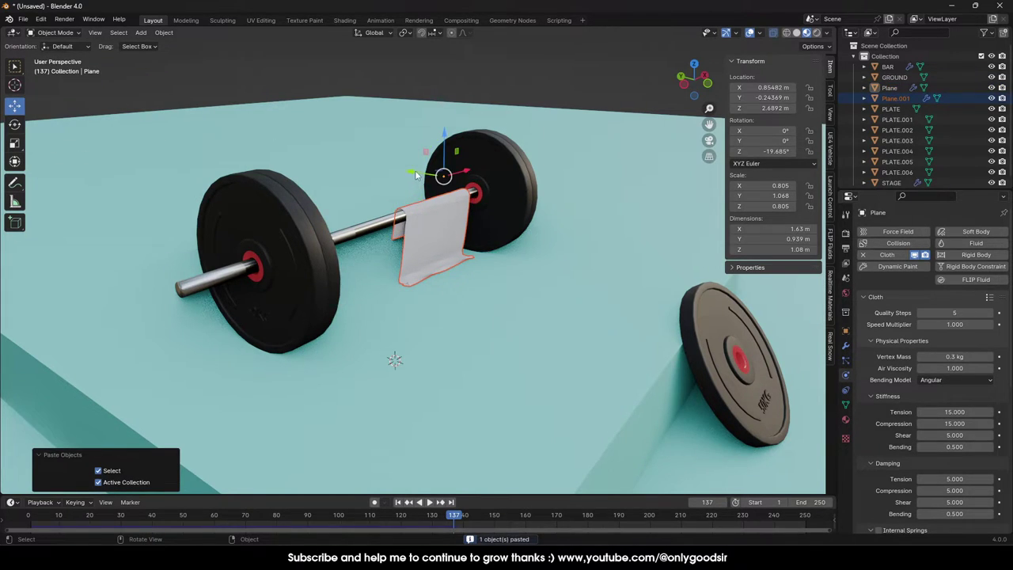
pyautogui.moveTo(415, 174); pyautogui.dragTo(469, 199)
pyautogui.click(449, 238)
pyautogui.hotkey('ctrl', 'z')
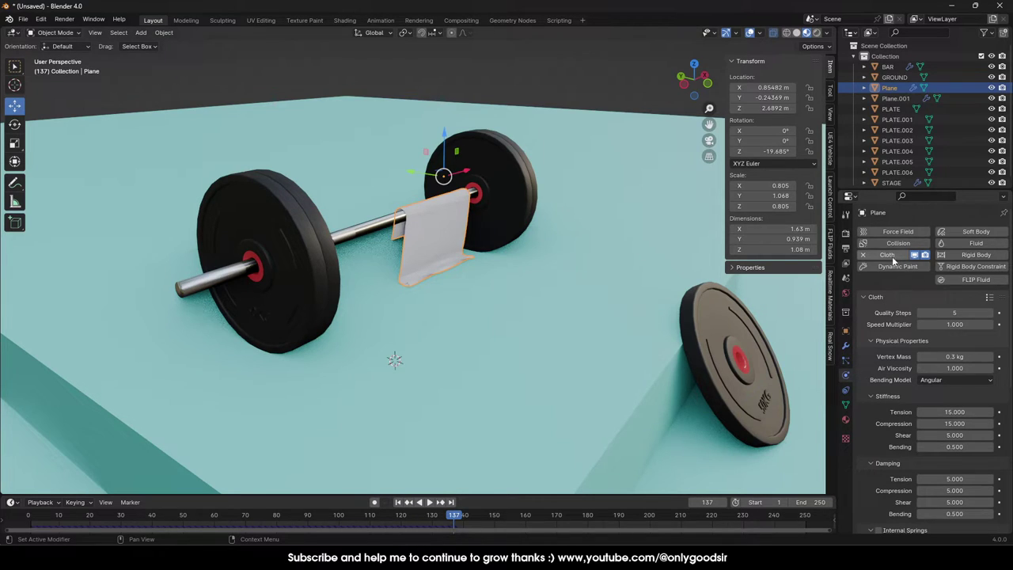
# Remove the Cloth physics from the original plane, replay the simulation from frame 1, and delete the original plane.
pyautogui.click(889, 258)
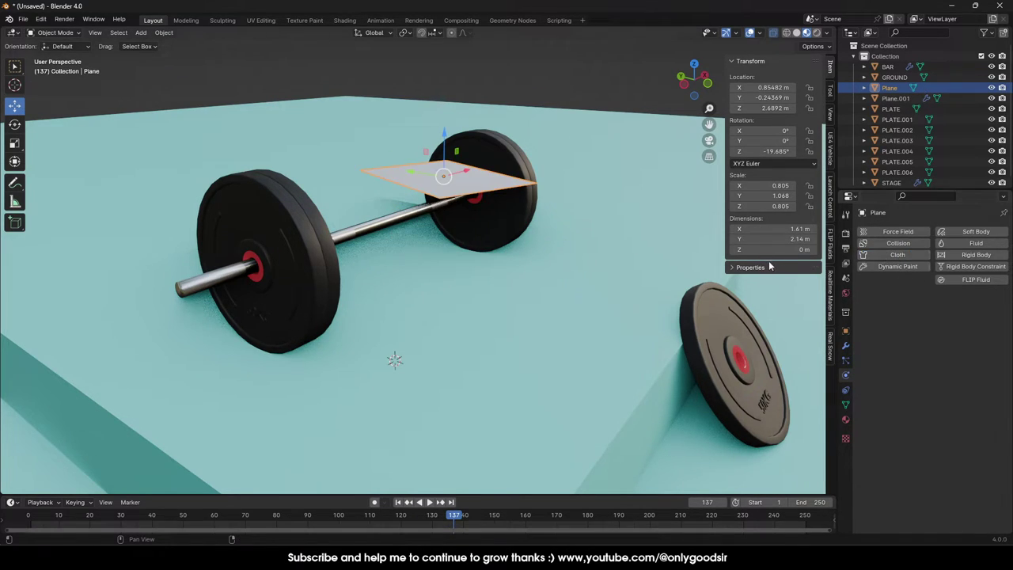
pyautogui.click(399, 502)
pyautogui.click(430, 502)
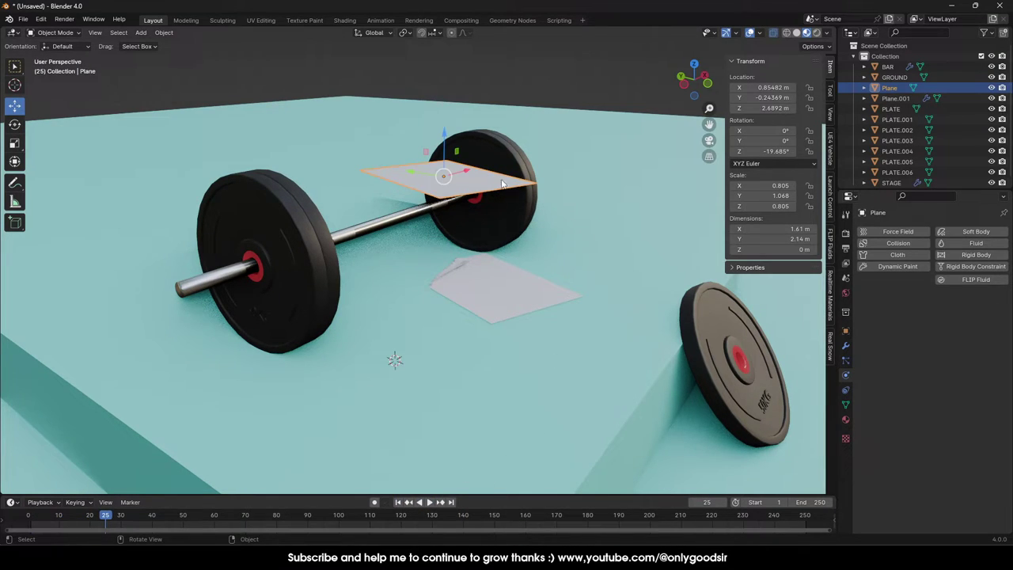
pyautogui.press('Delete')
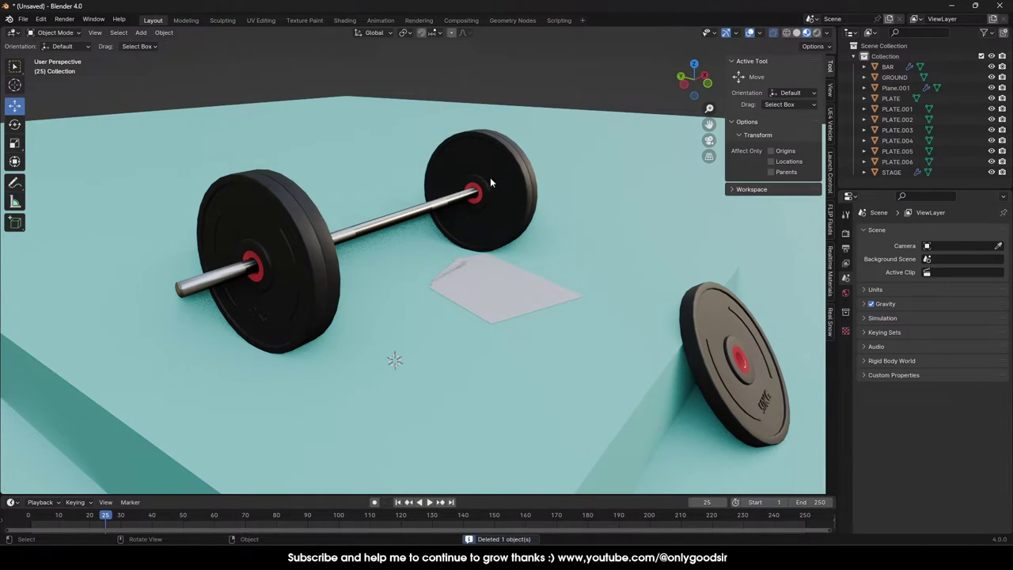
# Move the remaining cloth plane back over the bar at frame 1, to about Y 0.08 m, and test the simulation.
pyautogui.click(500, 308)
pyautogui.click(398, 502)
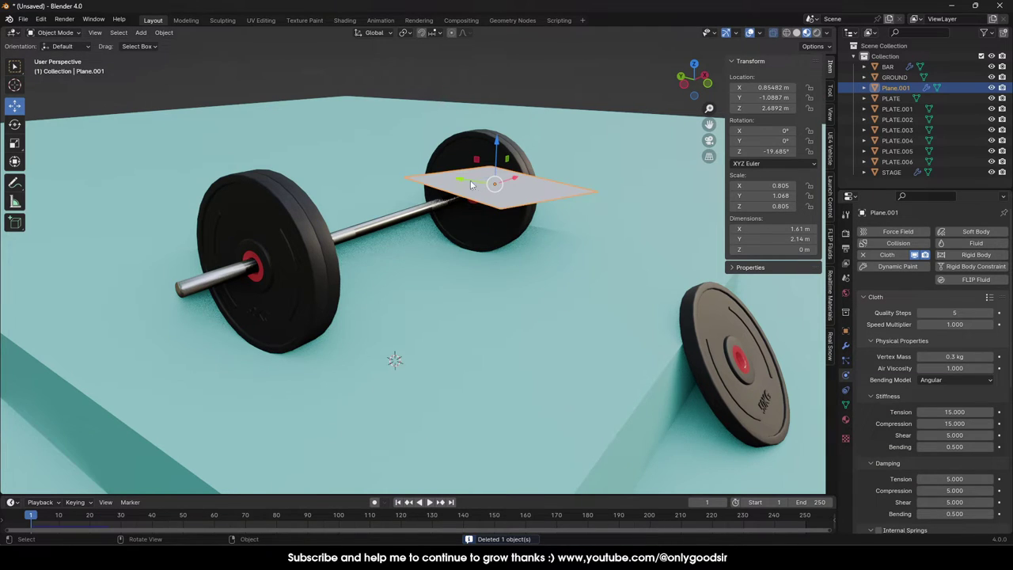
pyautogui.moveTo(471, 185); pyautogui.dragTo(402, 172)
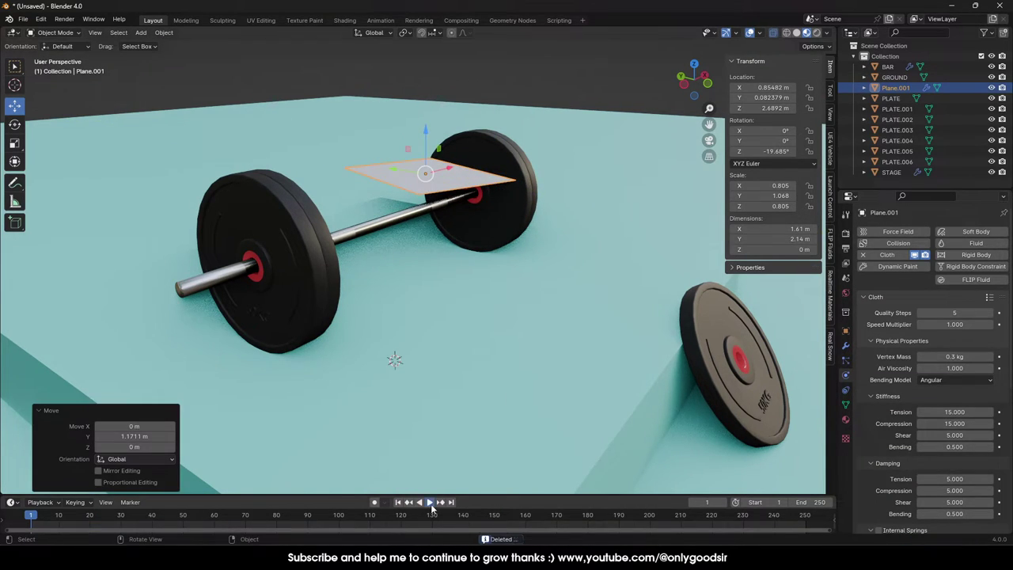
pyautogui.click(430, 504)
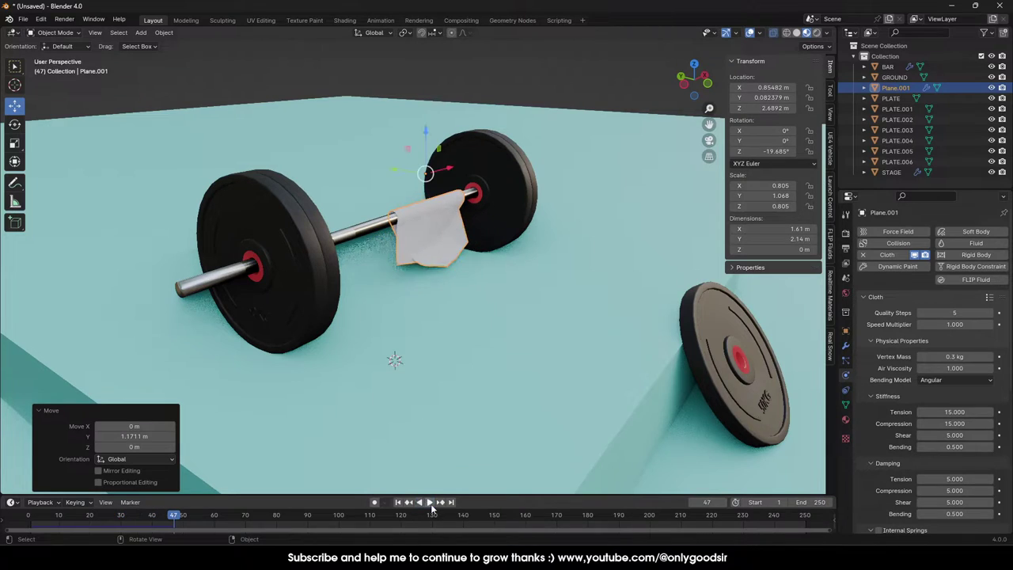
pyautogui.press('Escape')
# Move the cloth plane along Y to about -0.06 m and enable Self Collisions in its Cloth physics.
pyautogui.moveTo(409, 176); pyautogui.dragTo(418, 177)
pyautogui.scroll(-3, 955, 396)
pyautogui.scroll(-5, 954, 396)
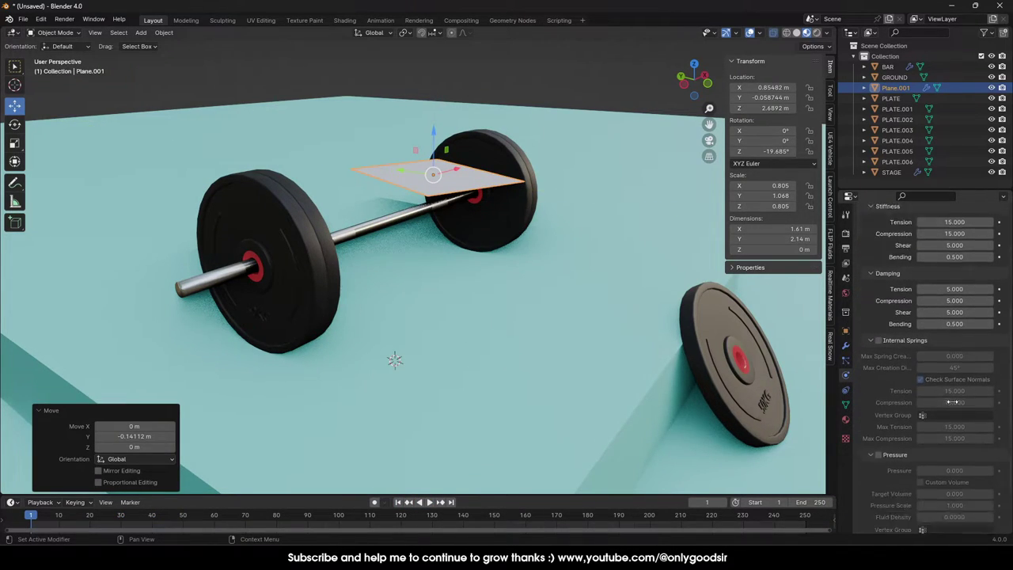
pyautogui.scroll(4, 950, 393)
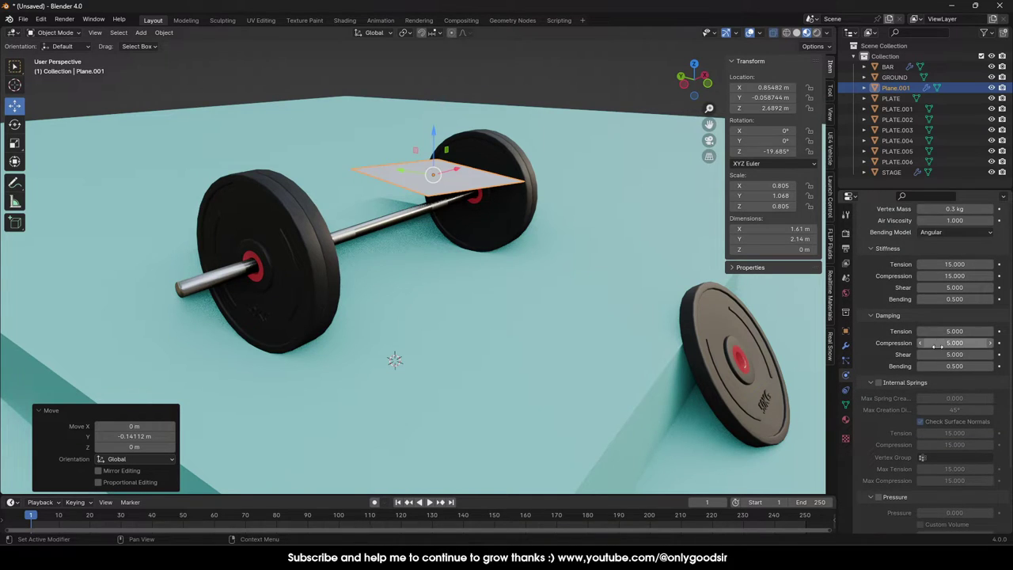
pyautogui.scroll(-5, 914, 383)
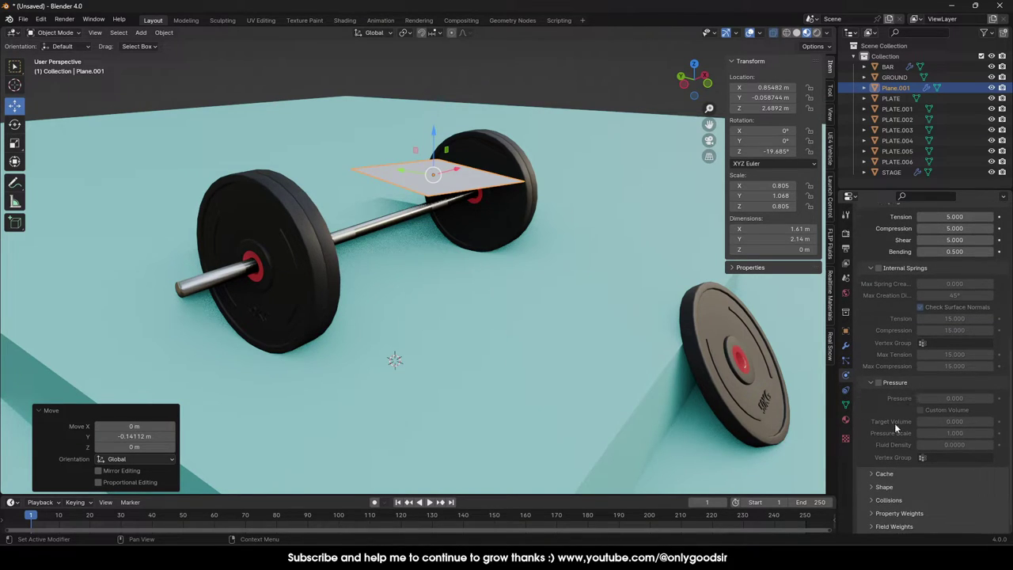
pyautogui.scroll(-5, 900, 491)
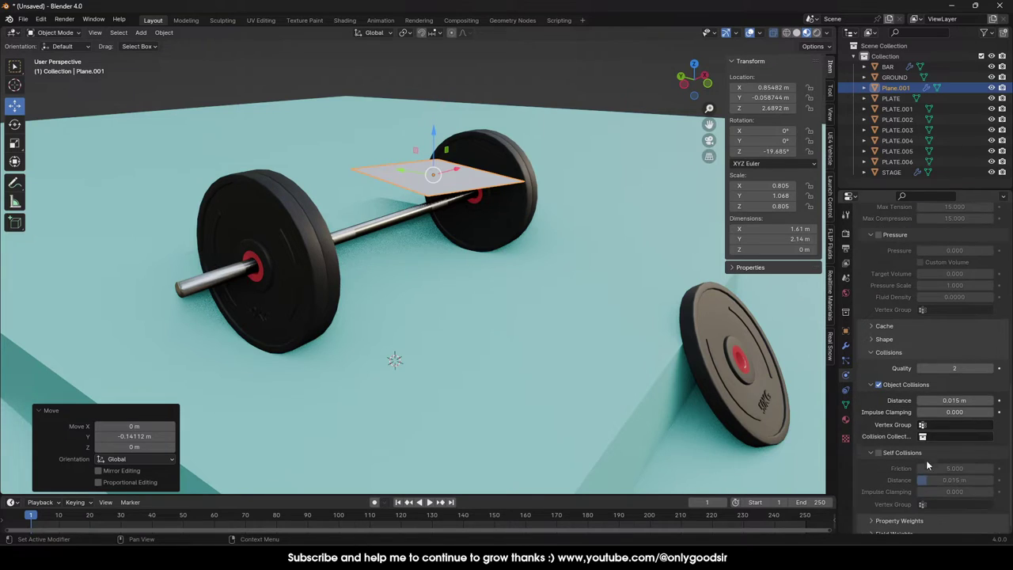
pyautogui.click(879, 453)
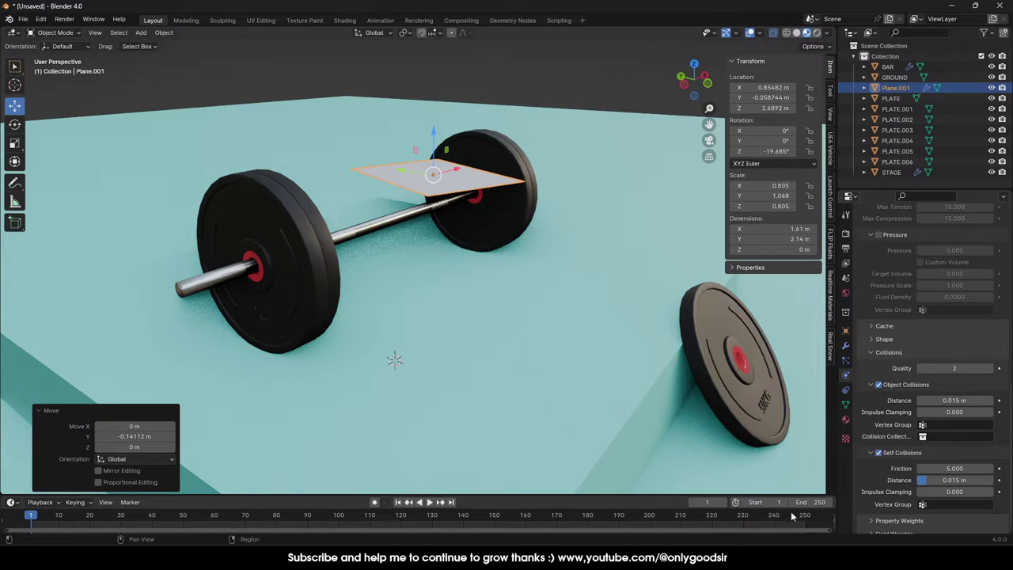
# Test the self-colliding cloth's drape, return to frame 1, and move the plane along Y to about -0.17 m.
pyautogui.click(399, 502)
pyautogui.click(430, 503)
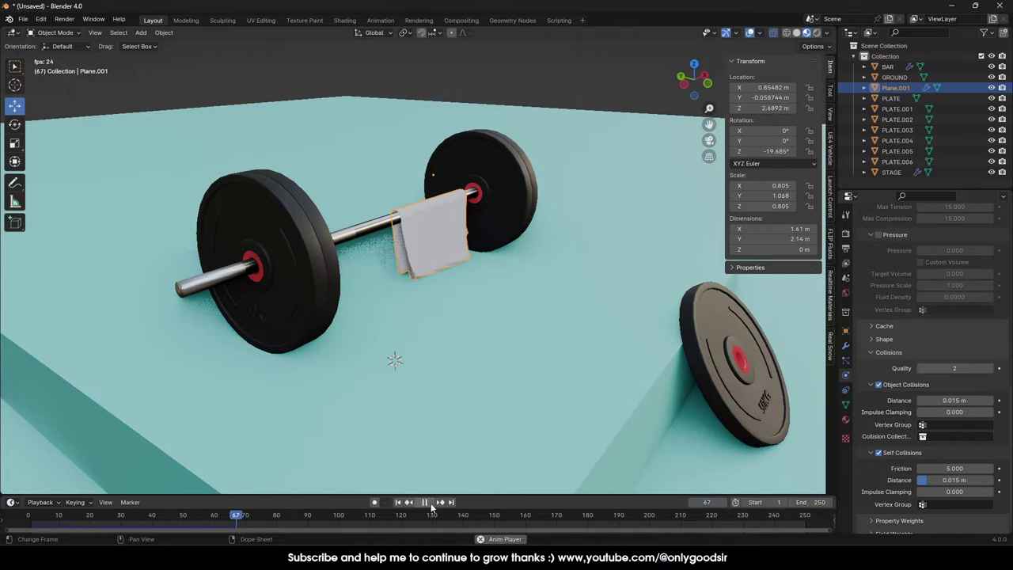
pyautogui.click(431, 503)
pyautogui.click(399, 502)
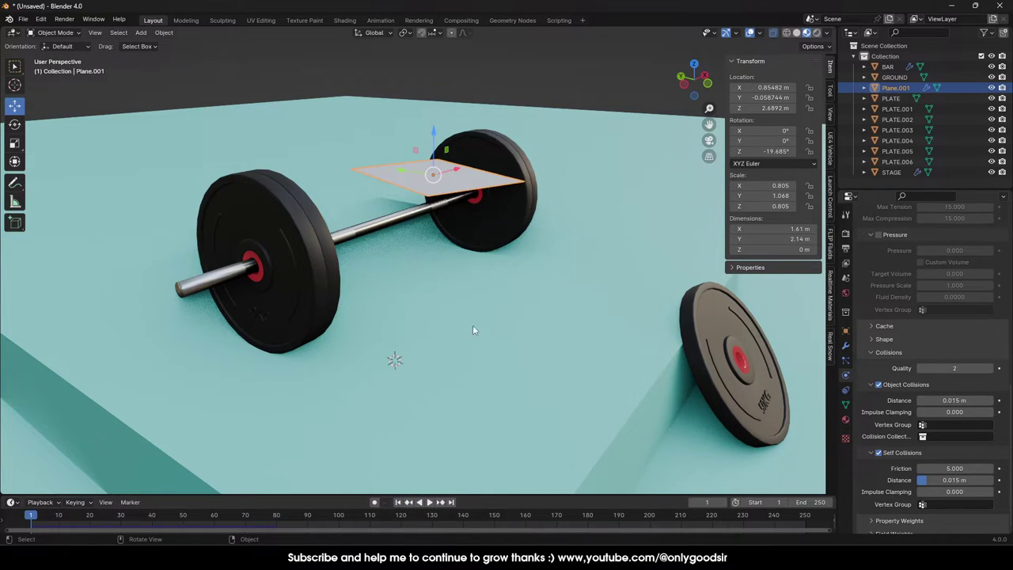
pyautogui.moveTo(403, 173); pyautogui.dragTo(409, 174)
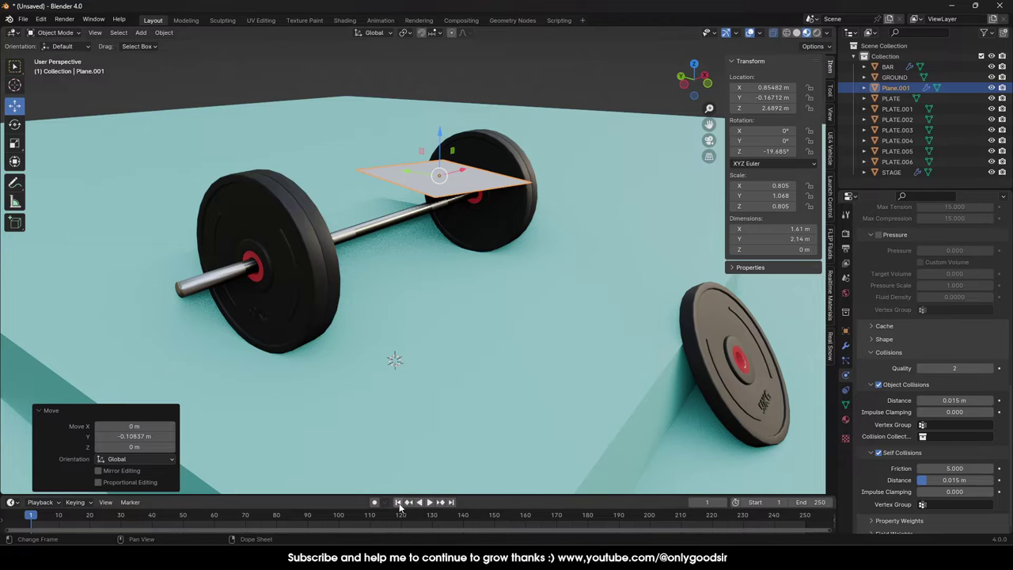
# Play the cloth simulation to frame 138 and convert the draped plane to a mesh.
pyautogui.click(430, 502)
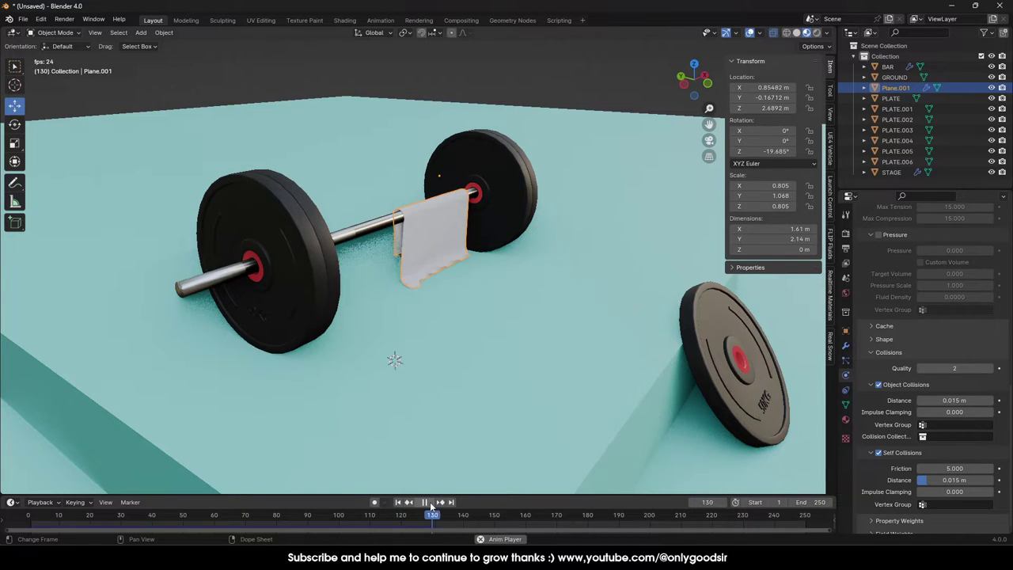
pyautogui.click(430, 502)
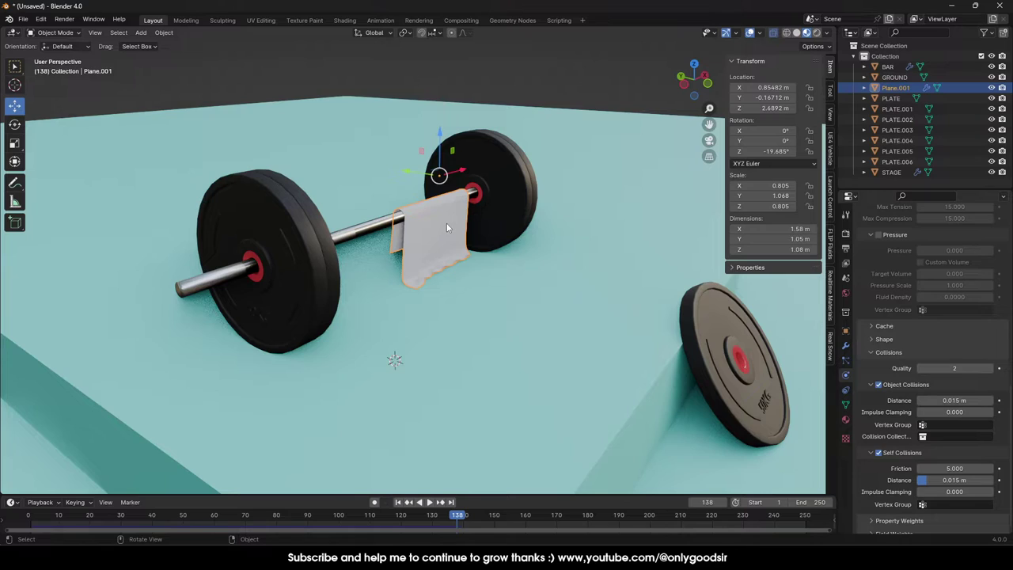
pyautogui.click(142, 32)
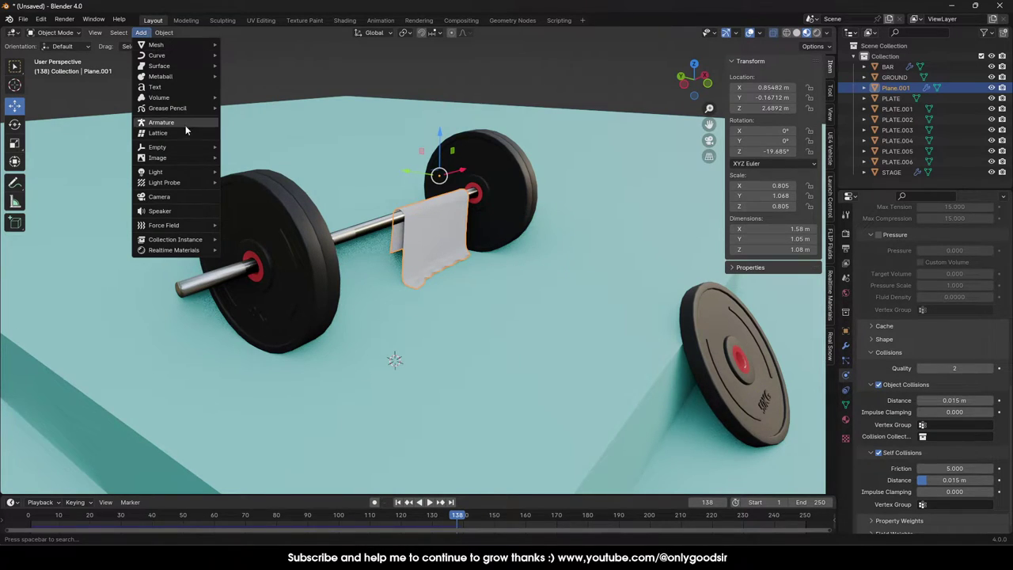
pyautogui.moveTo(186, 55)
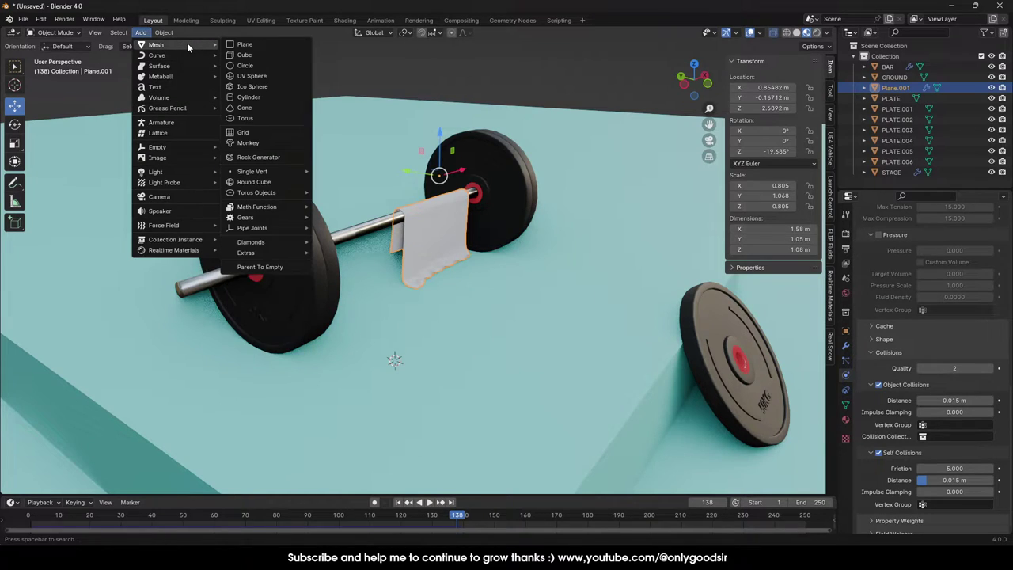
pyautogui.moveTo(164, 33)
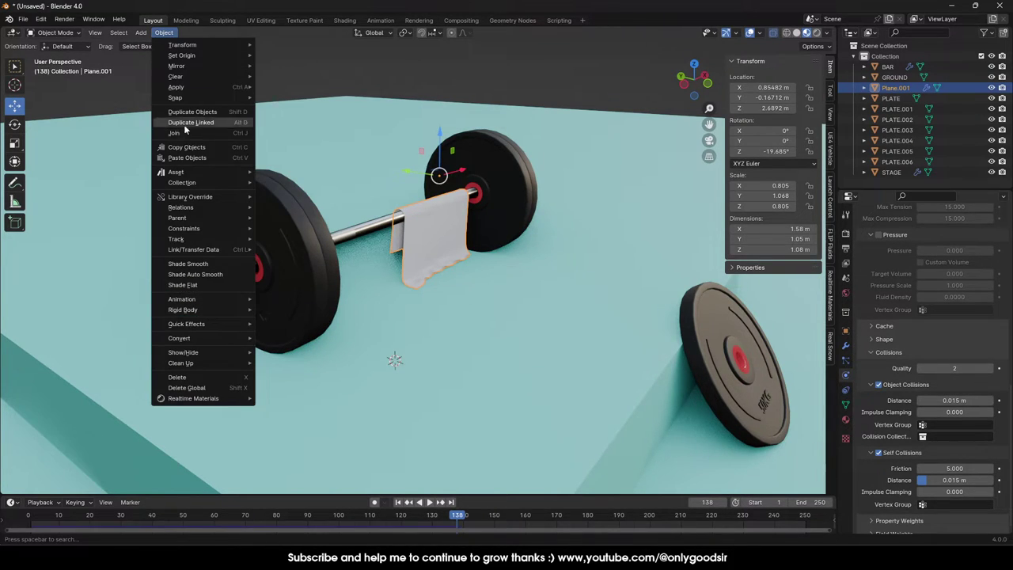
pyautogui.moveTo(228, 299)
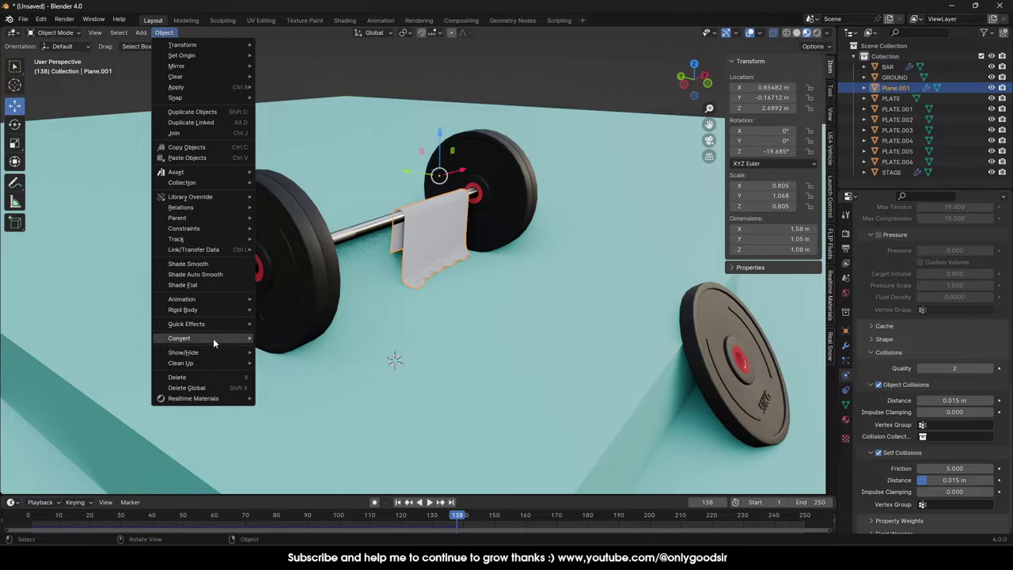
pyautogui.moveTo(213, 339)
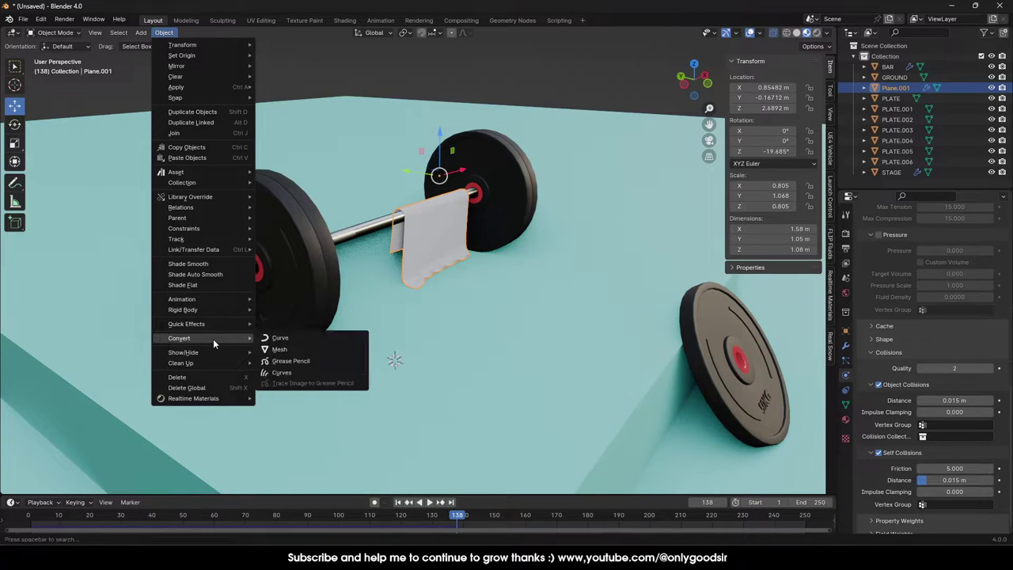
pyautogui.click(281, 350)
pyautogui.click(400, 257)
pyautogui.click(424, 237)
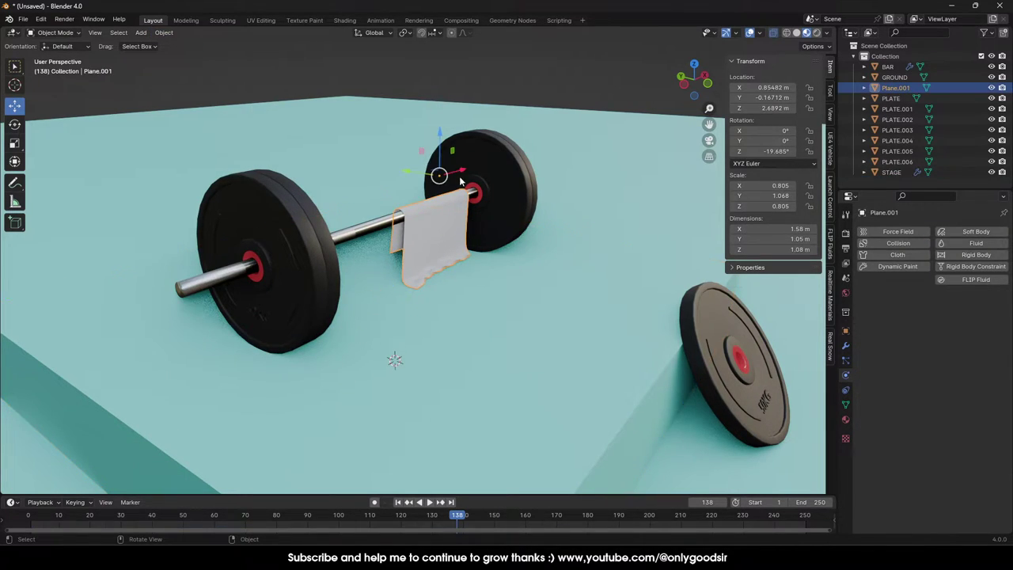
# Try raising the converted towel about 0.31 m along Z and returning to frame 1, and undo these changes.
pyautogui.hotkey('alt', 'a')
pyautogui.click(430, 227)
pyautogui.moveTo(440, 133); pyautogui.dragTo(440, 110)
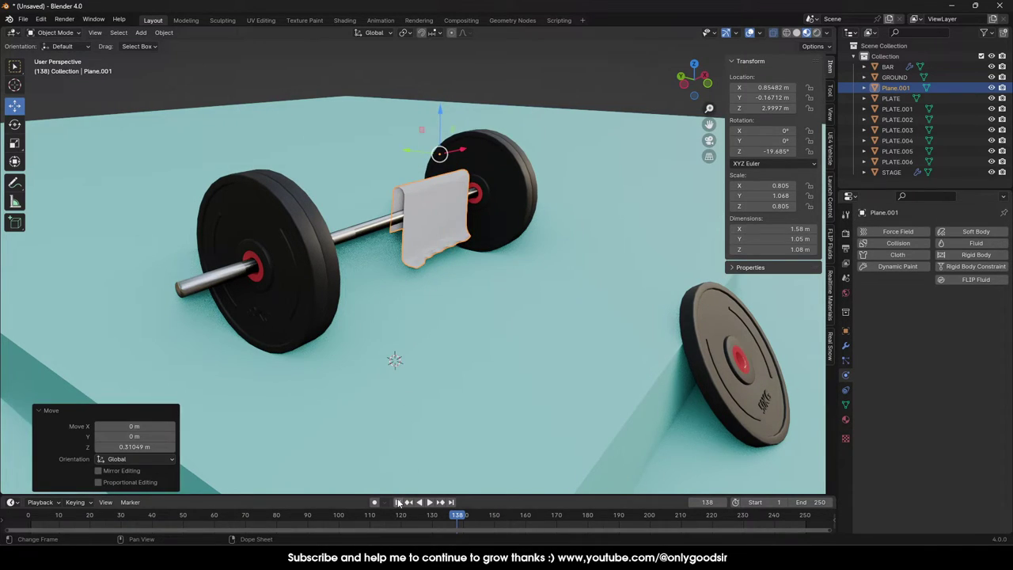
pyautogui.click(399, 502)
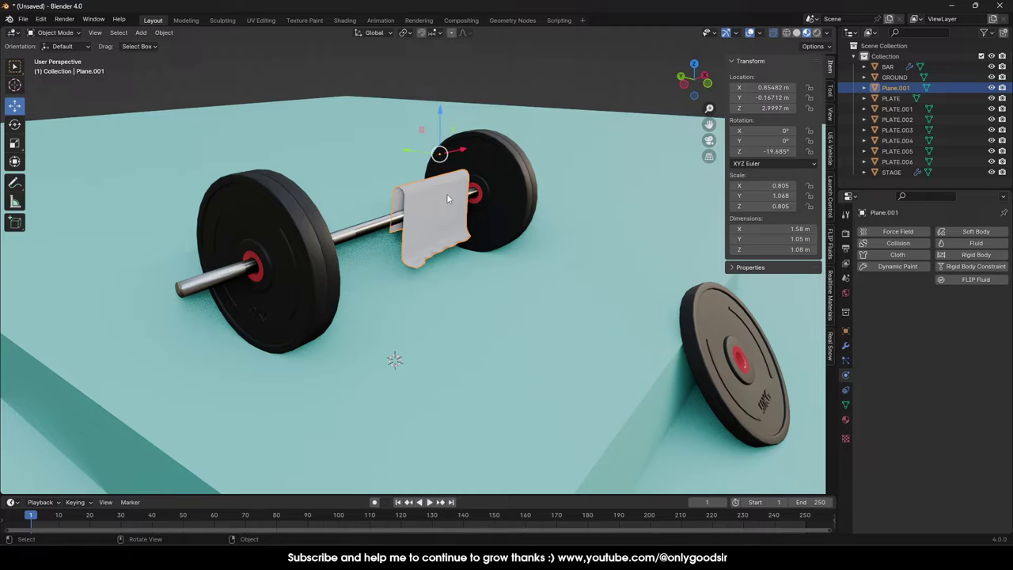
pyautogui.hotkey('ctrl', 'z')
pyautogui.moveTo(437, 520); pyautogui.dragTo(57, 519)
pyautogui.hotkey('ctrl', 'z')
pyautogui.hotkey('ctrl', 'z')
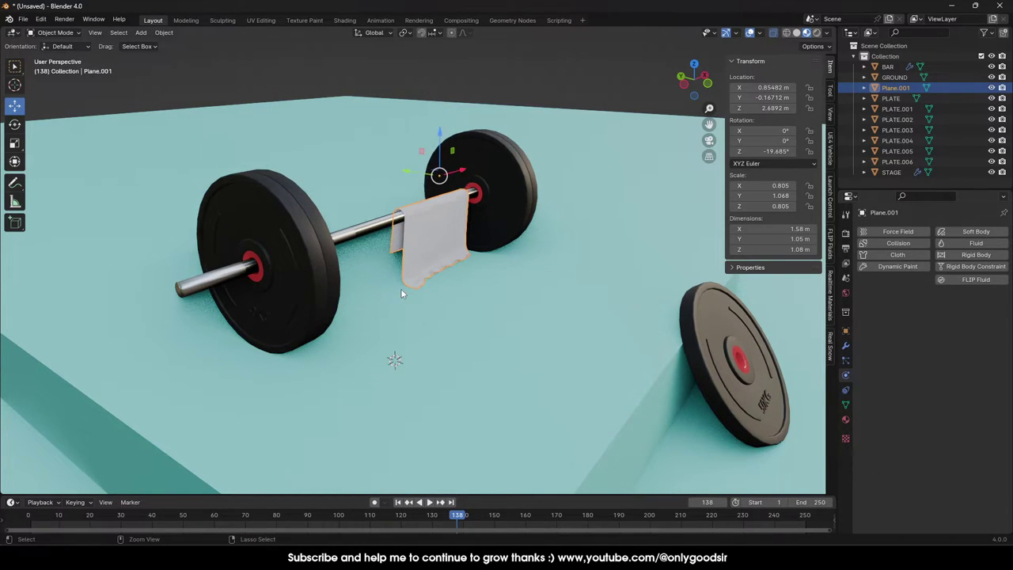
# Apply smooth shading to the towel mesh draped over the bar.
pyautogui.click(544, 107)
pyautogui.moveTo(539, 190); pyautogui.dragTo(470, 319, button='middle')
pyautogui.scroll(4, 471, 319)
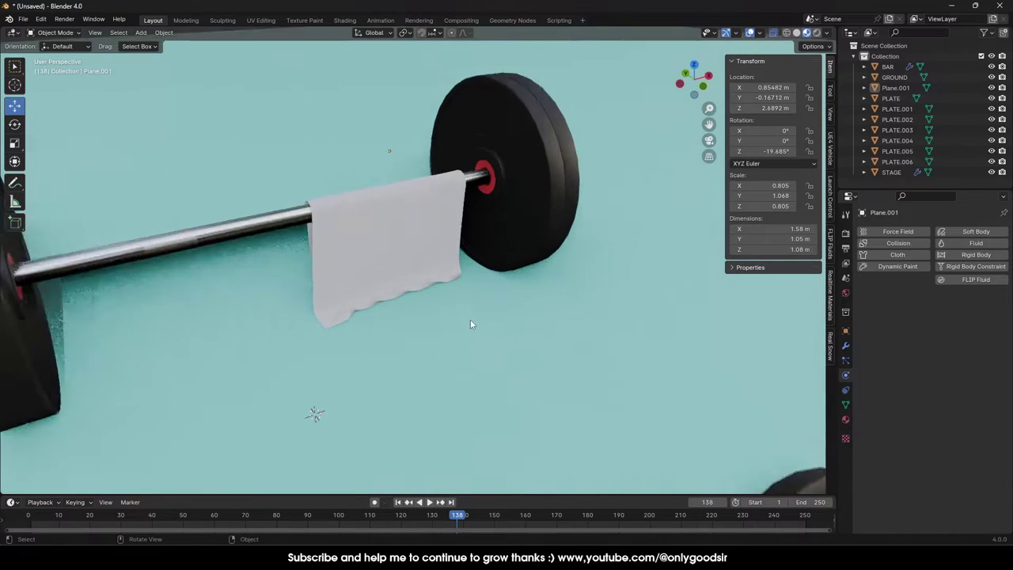
pyautogui.keyDown('shift'); pyautogui.moveTo(404, 301); pyautogui.dragTo(532, 322, button='middle'); pyautogui.keyUp('shift')
pyautogui.click(577, 222)
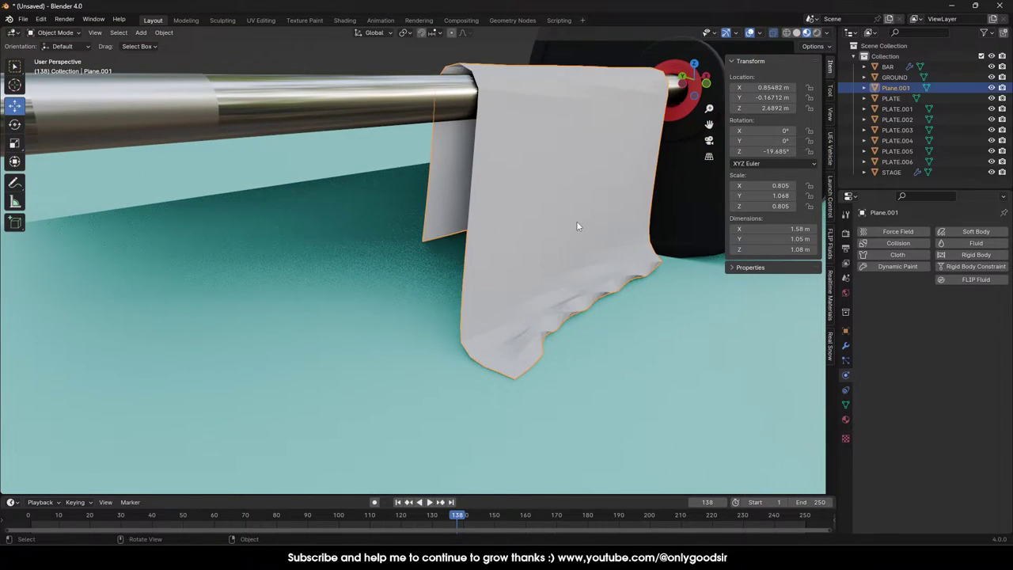
pyautogui.rightClick(577, 222)
pyautogui.click(559, 225)
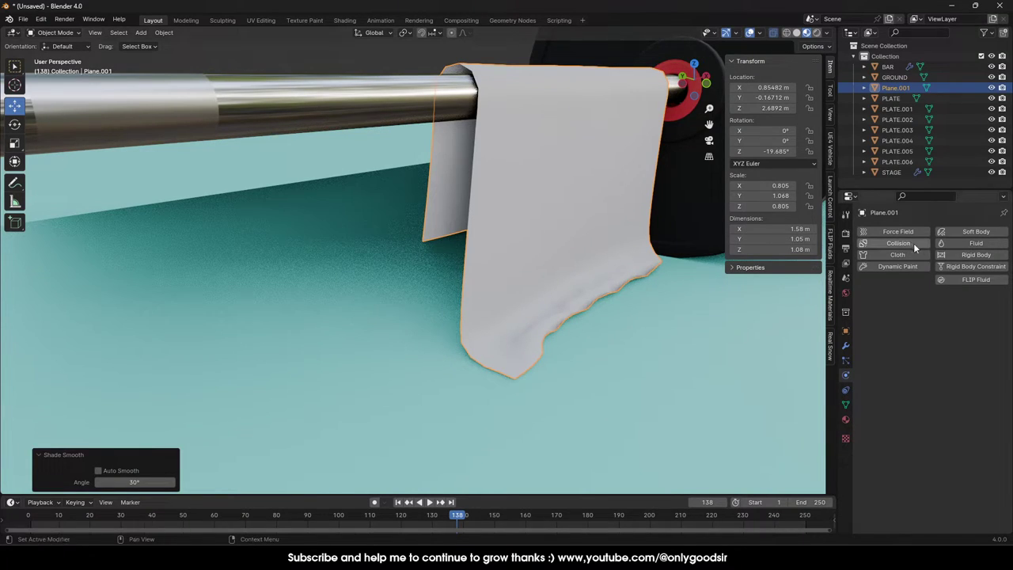
# Add a Solidify modifier to the towel with a thickness of 0.02 m.
pyautogui.click(845, 345)
pyautogui.click(914, 233)
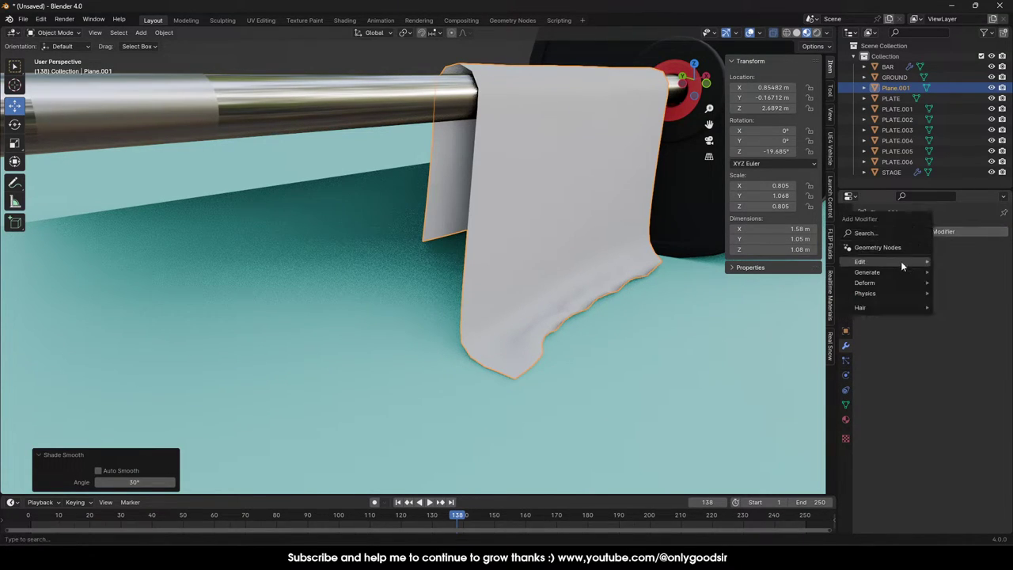
pyautogui.moveTo(885, 271)
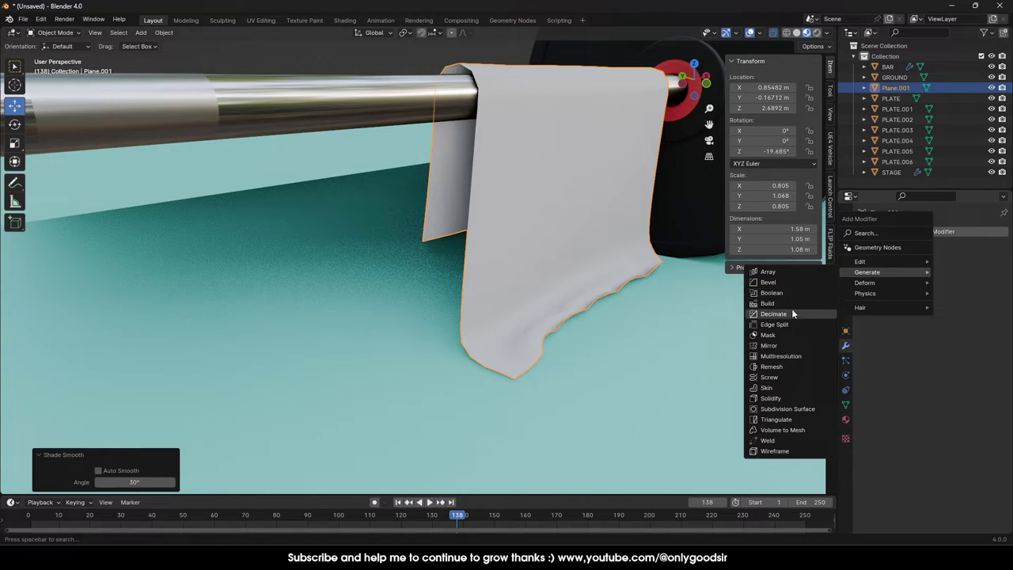
pyautogui.click(784, 398)
pyautogui.moveTo(952, 278)
pyautogui.mouseDown()
pyautogui.moveTo(989, 278)
pyautogui.moveTo(951, 278)
pyautogui.mouseUp()
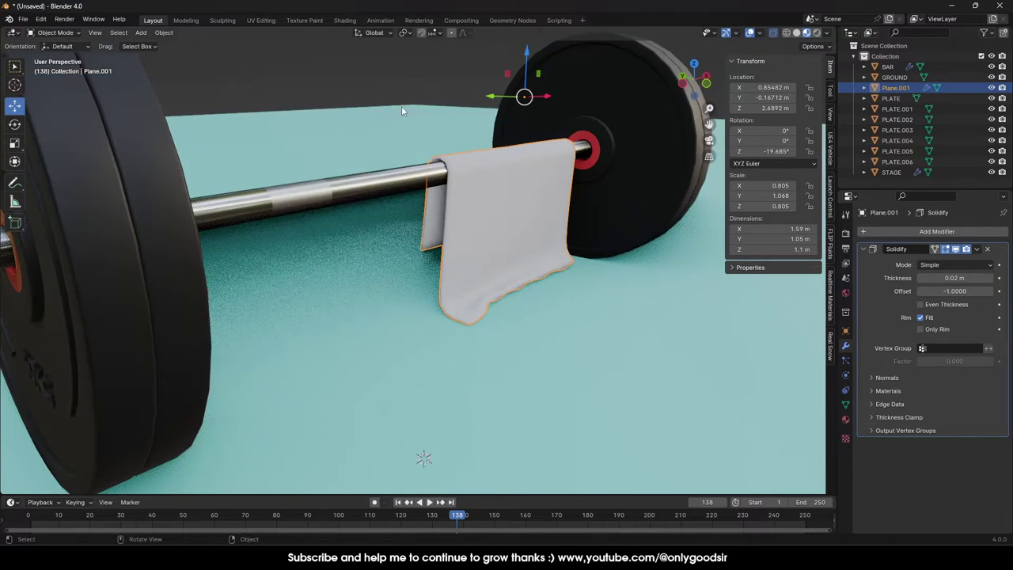
pyautogui.click(445, 77)
pyautogui.scroll(-1, 465, 211)
pyautogui.click(508, 228)
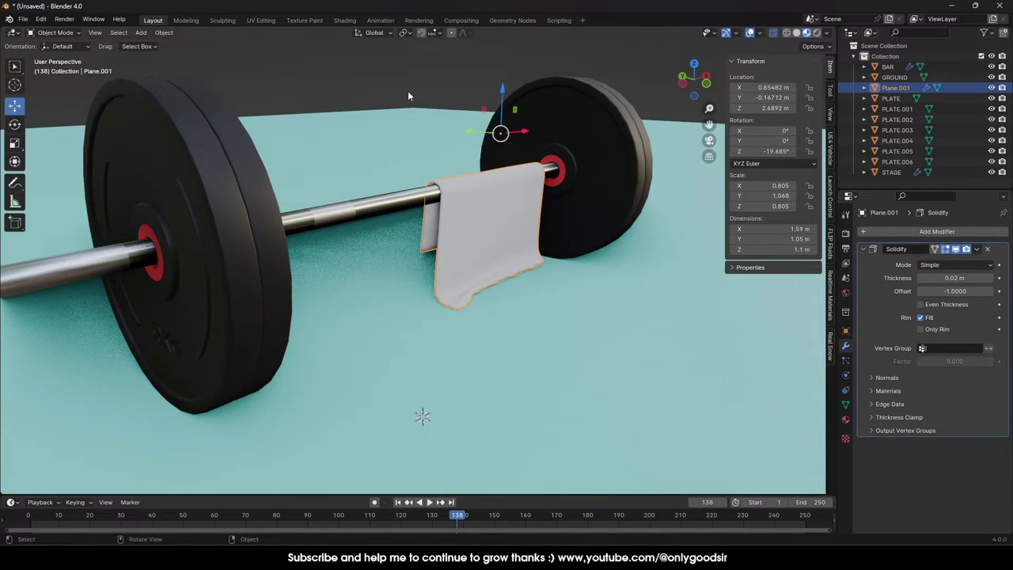
# Switch the towel to the Sculpting workspace and sculpt wrinkles into its lower front part with the Cloth brush.
pyautogui.click(225, 22)
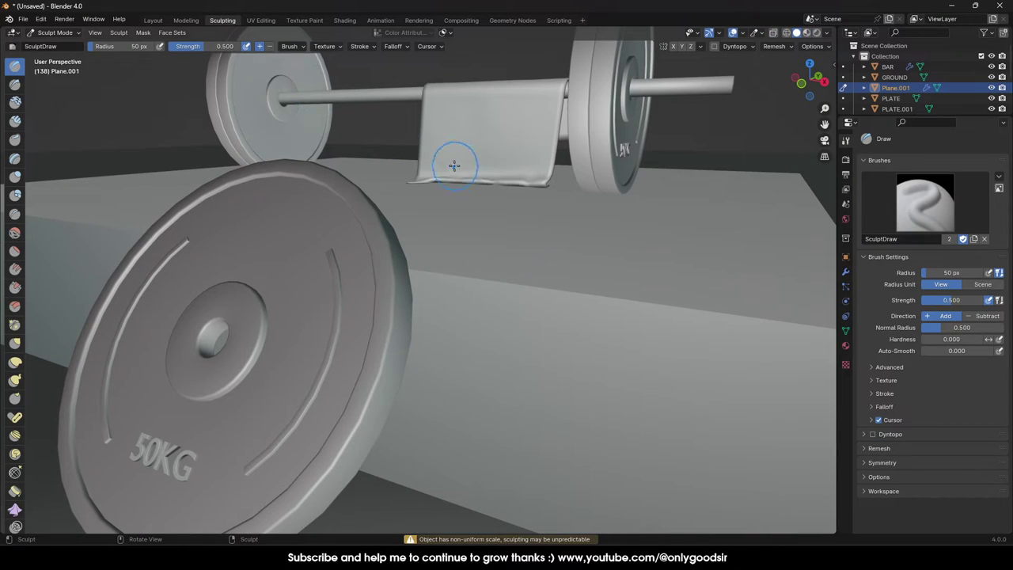
pyautogui.moveTo(452, 170)
pyautogui.mouseDown(button='middle')
pyautogui.moveTo(515, 210)
pyautogui.moveTo(477, 175)
pyautogui.mouseUp(button='middle')
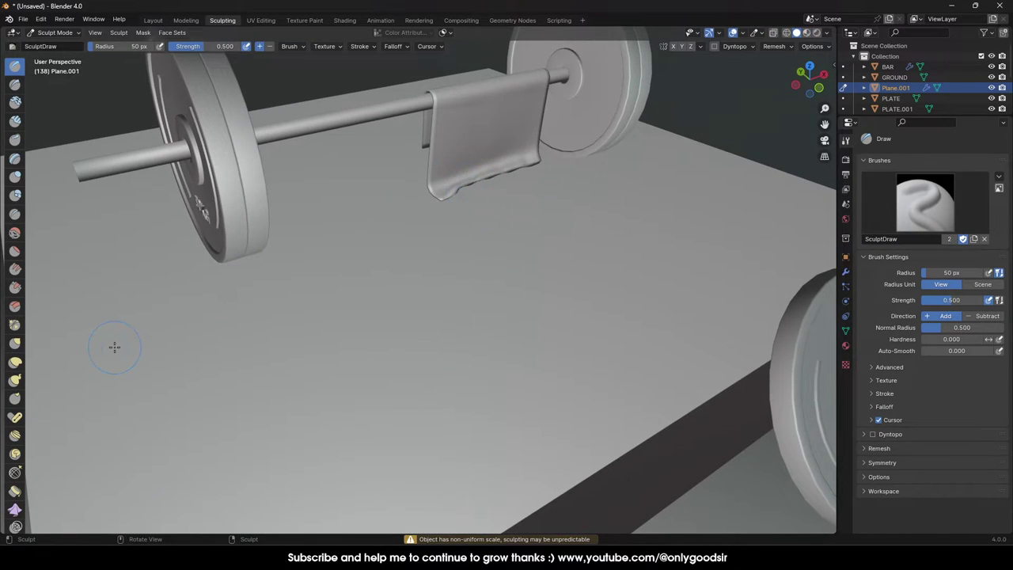
pyautogui.click(15, 510)
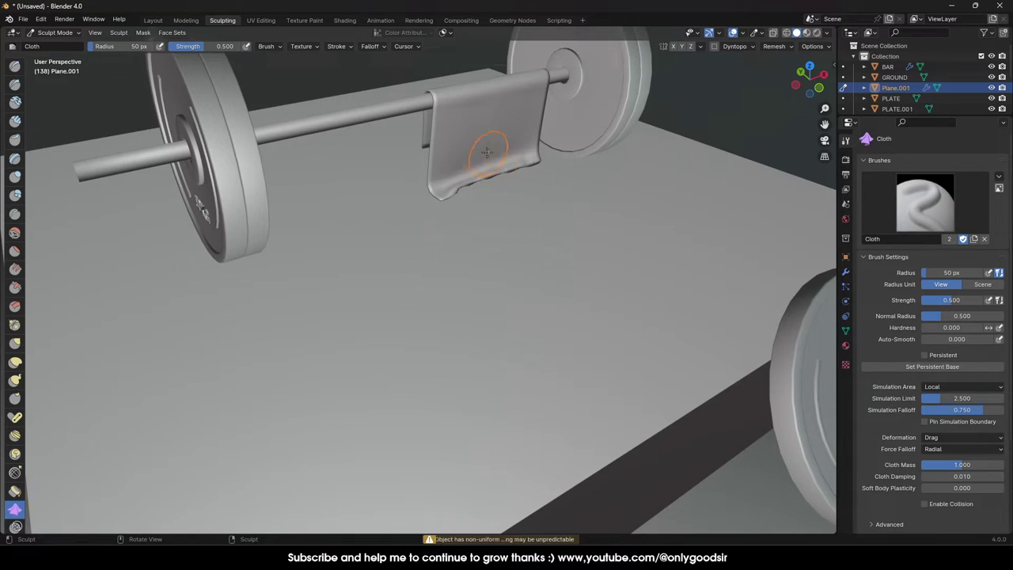
pyautogui.keyDown('shift'); pyautogui.moveTo(477, 149); pyautogui.dragTo(468, 260, button='middle'); pyautogui.keyUp('shift')
pyautogui.scroll(3, 475, 258)
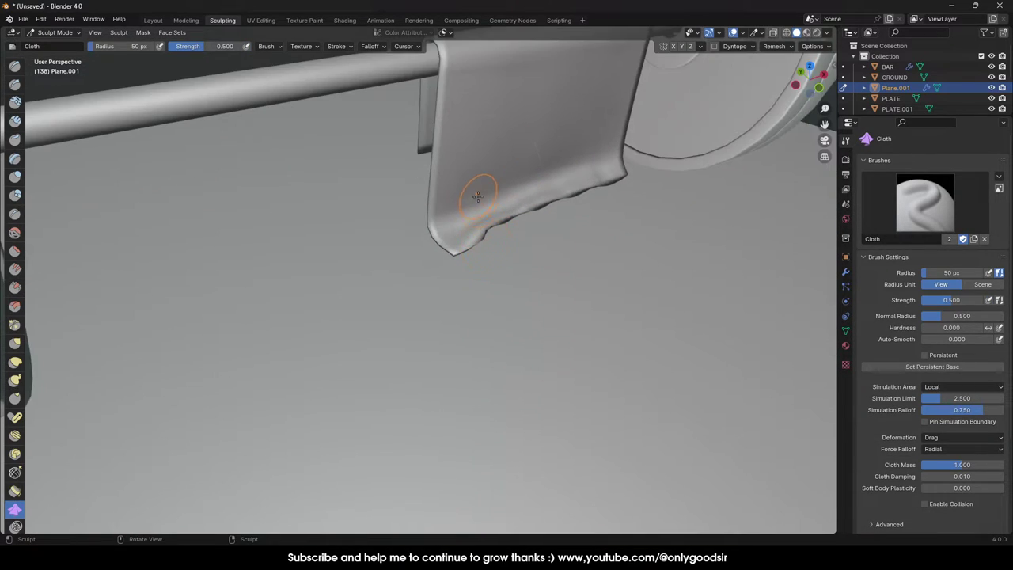
pyautogui.moveTo(475, 193)
pyautogui.mouseDown()
pyautogui.moveTo(559, 195)
pyautogui.moveTo(549, 162)
pyautogui.mouseUp()
pyautogui.moveTo(467, 184)
pyautogui.mouseDown()
pyautogui.moveTo(446, 159)
pyautogui.moveTo(448, 108)
pyautogui.moveTo(440, 113)
pyautogui.moveTo(457, 110)
pyautogui.moveTo(464, 157)
pyautogui.mouseUp()
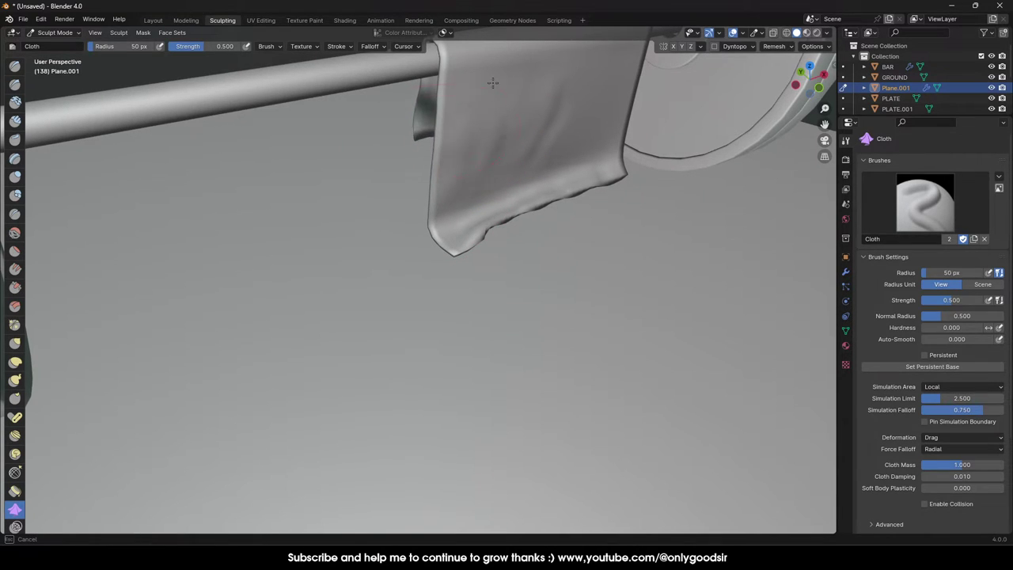
pyautogui.moveTo(465, 160); pyautogui.dragTo(468, 167, button='middle')
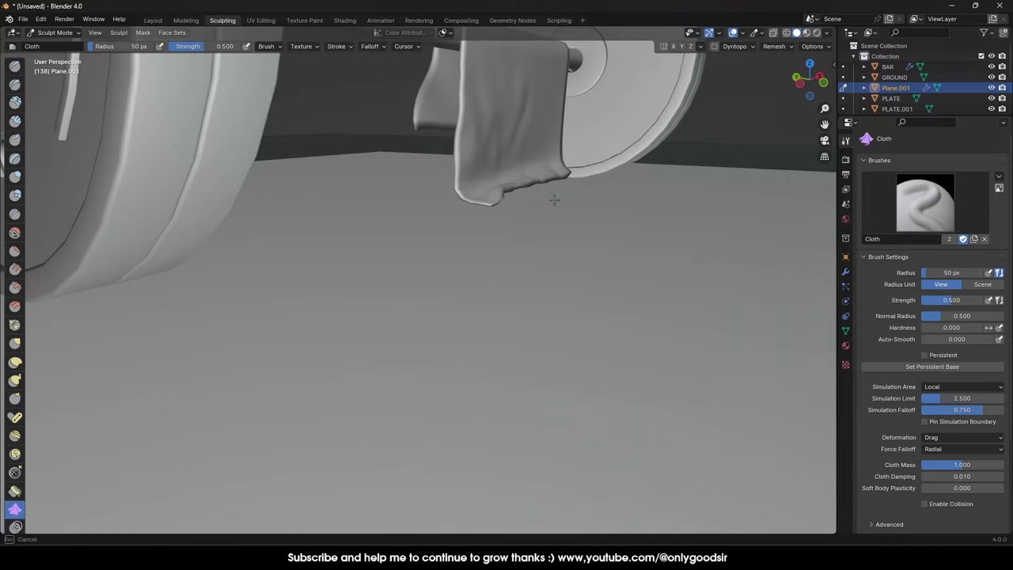
pyautogui.moveTo(555, 200)
pyautogui.mouseDown()
pyautogui.moveTo(507, 201)
pyautogui.moveTo(522, 194)
pyautogui.mouseUp()
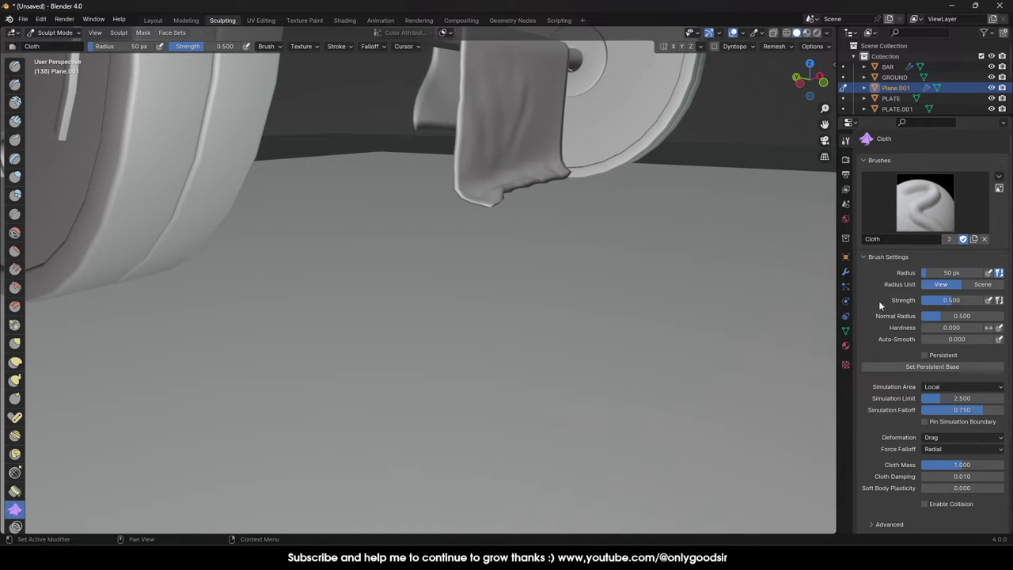
# Set the Cloth brush's deformation to Push and its strength to 1.000, and stroke across the towel's lower front.
pyautogui.press('n')
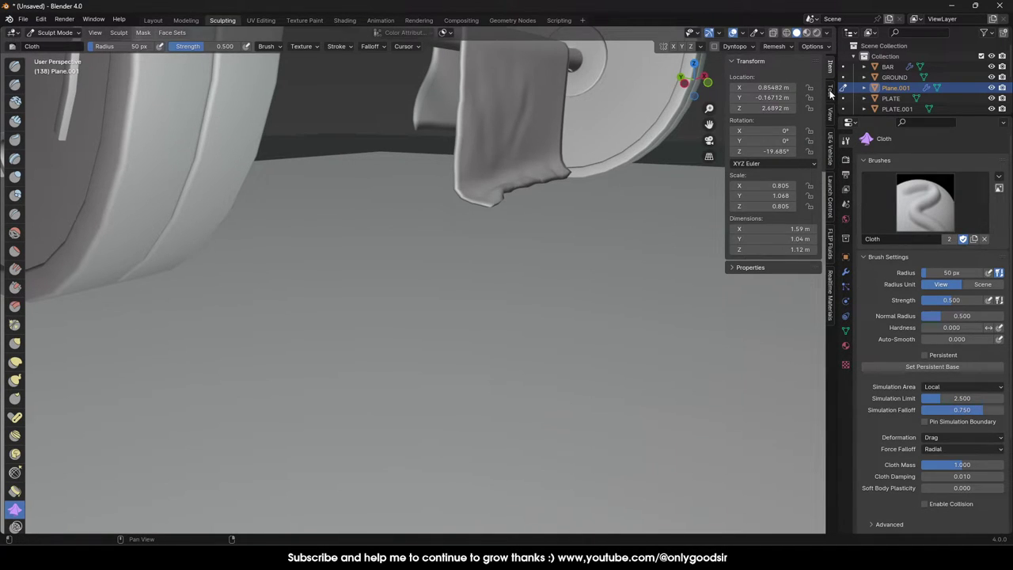
pyautogui.click(831, 94)
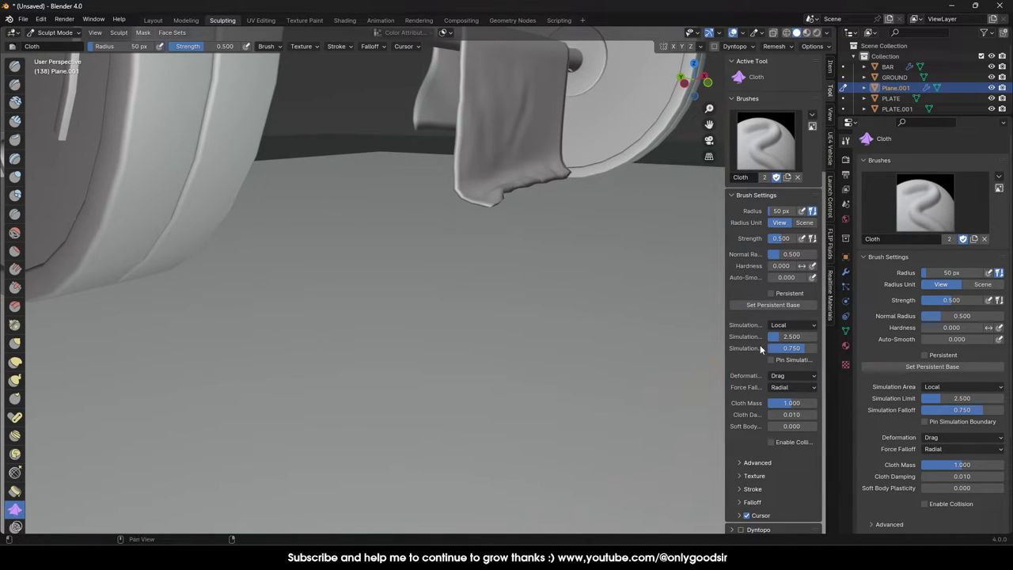
pyautogui.click(790, 378)
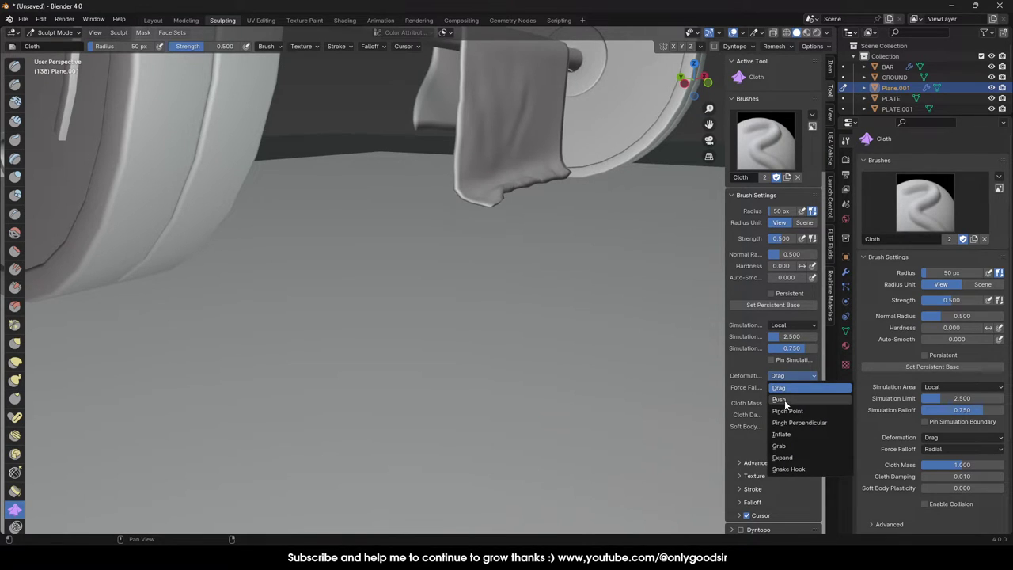
pyautogui.click(780, 400)
pyautogui.moveTo(486, 181); pyautogui.dragTo(487, 180)
pyautogui.moveTo(577, 185); pyautogui.dragTo(577, 185)
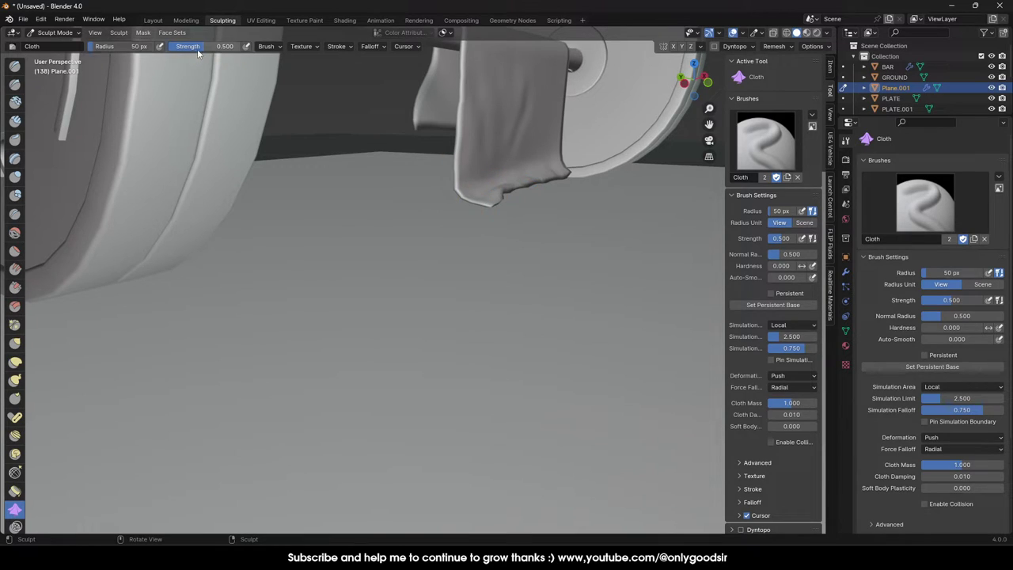
pyautogui.moveTo(198, 49); pyautogui.dragTo(241, 49)
pyautogui.moveTo(471, 150)
pyautogui.mouseDown()
pyautogui.moveTo(475, 194)
pyautogui.moveTo(515, 178)
pyautogui.mouseUp()
# Enlarge the Cloth brush radius to 124 px, try a Push stroke on the towel's lower front, and undo that stroke.
pyautogui.press(']')
pyautogui.press(']')
pyautogui.press(']')
pyautogui.press(']')
pyautogui.press(']')
pyautogui.press(']')
pyautogui.press(']')
pyautogui.press(']')
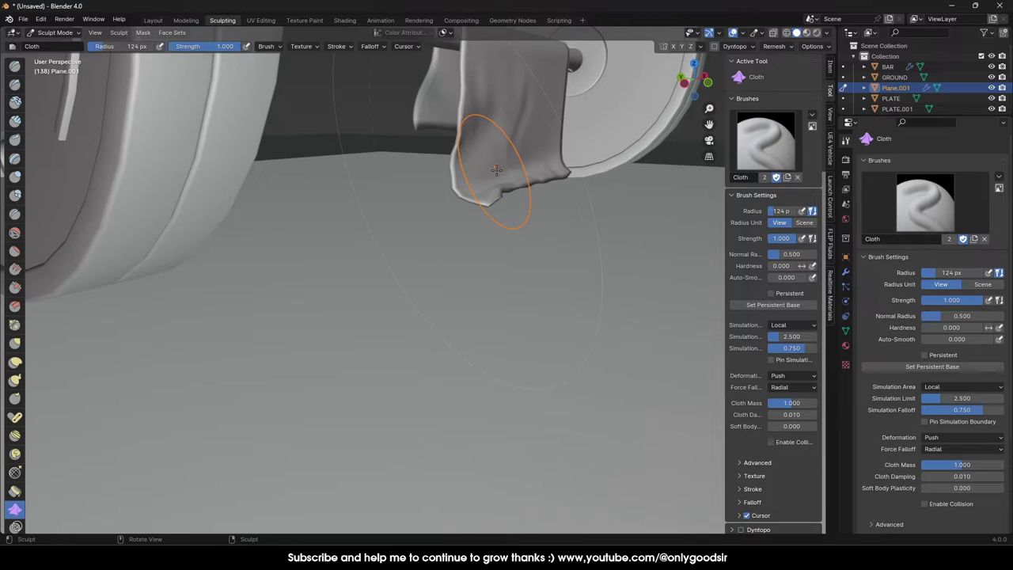
pyautogui.moveTo(491, 136)
pyautogui.mouseDown()
pyautogui.moveTo(496, 176)
pyautogui.moveTo(506, 181)
pyautogui.mouseUp()
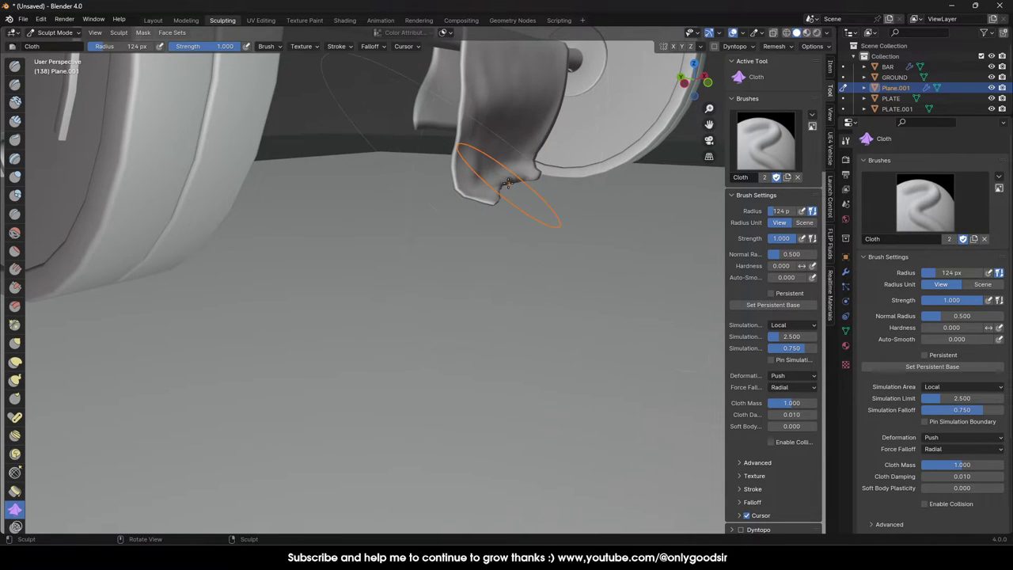
pyautogui.hotkey('ctrl', 'z')
# Set the Cloth brush's deformation to Grab and pull wrinkles into the towel's lower front and hem.
pyautogui.click(767, 380)
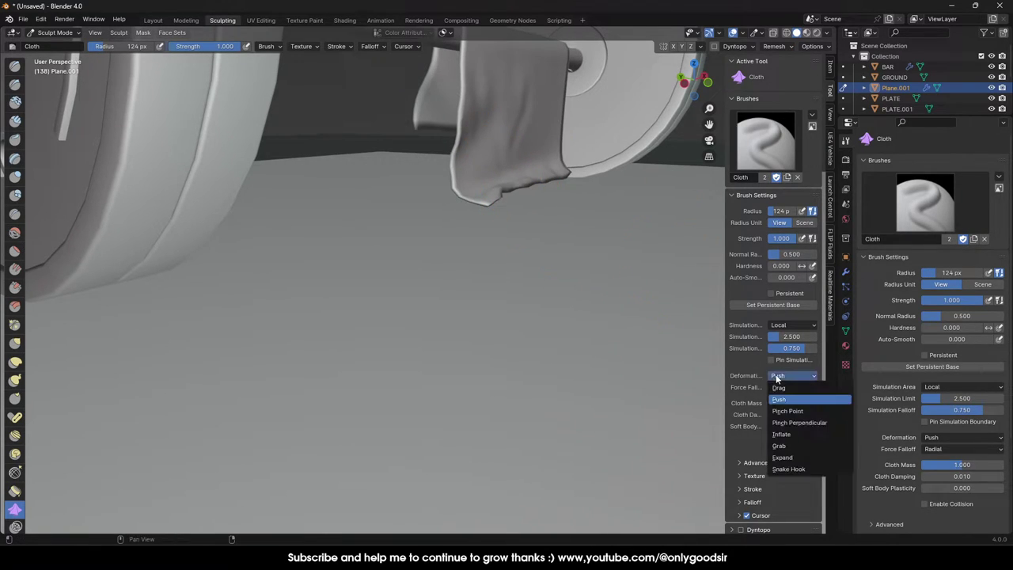
pyautogui.click(780, 447)
pyautogui.moveTo(482, 156)
pyautogui.mouseDown()
pyautogui.moveTo(532, 159)
pyautogui.moveTo(526, 176)
pyautogui.moveTo(543, 180)
pyautogui.mouseUp()
pyautogui.hotkey('ctrl', 'z')
pyautogui.moveTo(534, 183)
pyautogui.mouseDown(button='middle')
pyautogui.moveTo(490, 221)
pyautogui.moveTo(487, 210)
pyautogui.mouseUp(button='middle')
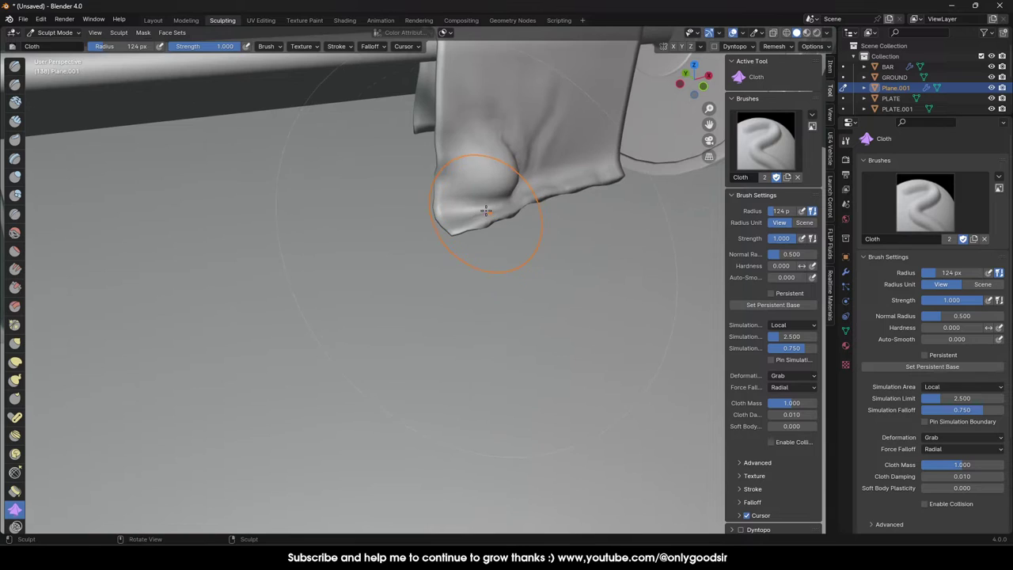
pyautogui.moveTo(488, 209); pyautogui.dragTo(495, 191)
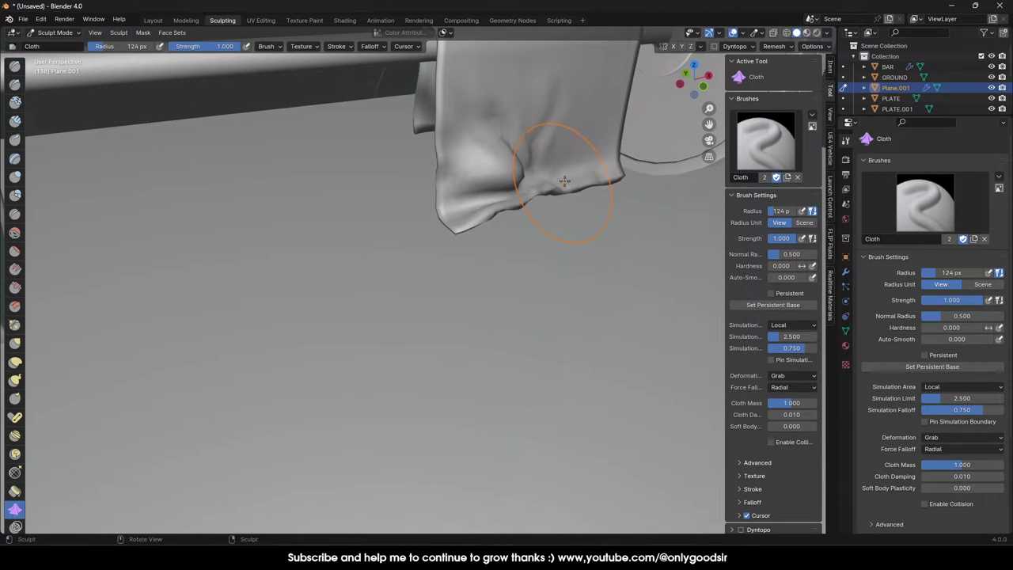
pyautogui.moveTo(576, 172)
pyautogui.mouseDown()
pyautogui.moveTo(601, 166)
pyautogui.moveTo(626, 183)
pyautogui.mouseUp()
# Sculpt folds with Grab strokes along the towel's side edge farther from the adjacent plate, starting near the bar.
pyautogui.moveTo(596, 156)
pyautogui.mouseDown(button='middle')
pyautogui.moveTo(494, 142)
pyautogui.moveTo(459, 169)
pyautogui.moveTo(493, 165)
pyautogui.mouseUp(button='middle')
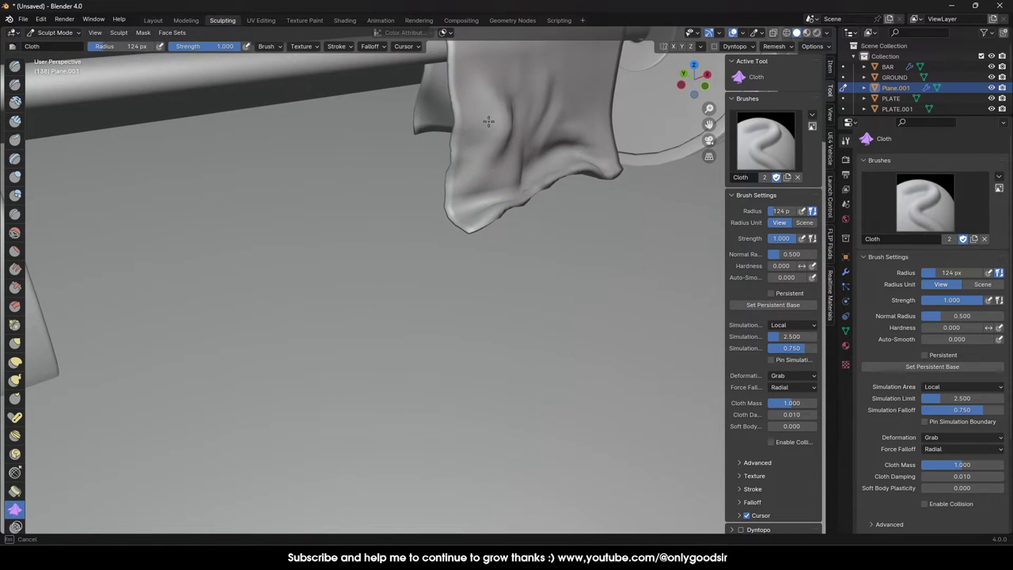
pyautogui.moveTo(488, 121); pyautogui.dragTo(478, 93, button='middle')
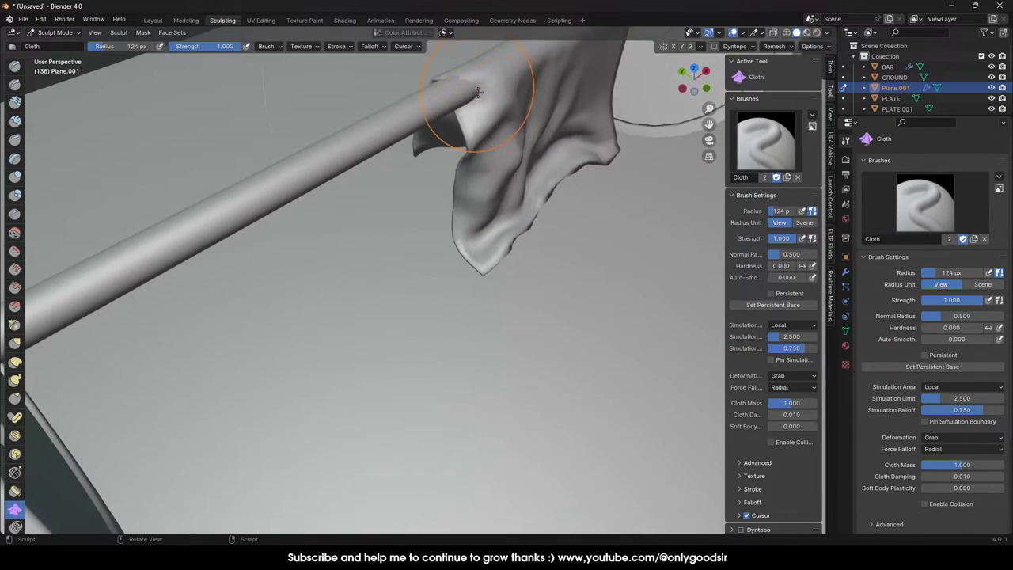
pyautogui.moveTo(487, 61)
pyautogui.mouseDown()
pyautogui.moveTo(468, 107)
pyautogui.moveTo(479, 87)
pyautogui.moveTo(505, 122)
pyautogui.moveTo(491, 115)
pyautogui.mouseUp()
pyautogui.moveTo(506, 154); pyautogui.dragTo(494, 159)
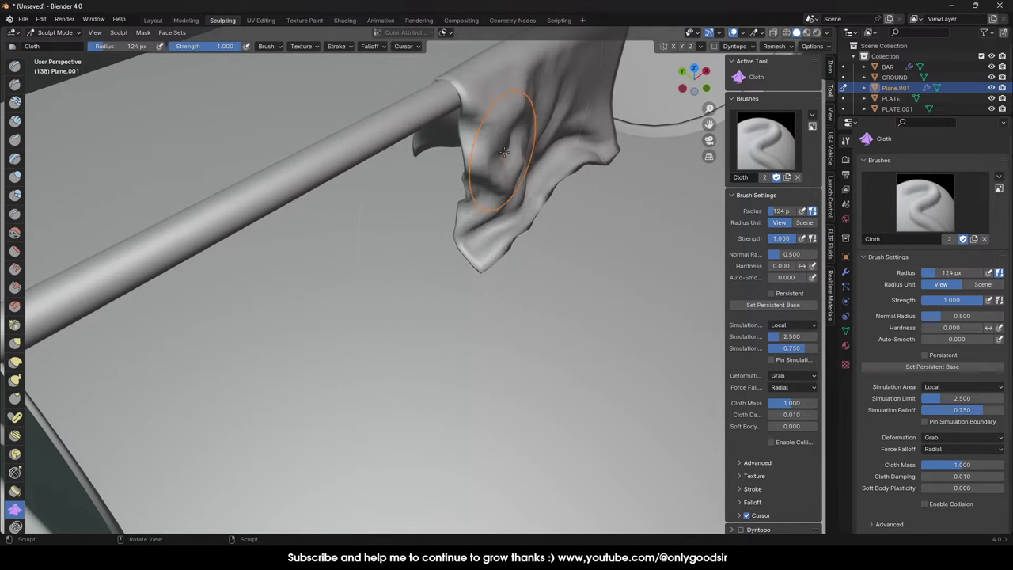
# Sculpt further folds across the plate-side half and upper front of the towel with the Cloth brush in Grab deformation.
pyautogui.moveTo(505, 152); pyautogui.dragTo(545, 138, button='middle')
pyautogui.moveTo(573, 137)
pyautogui.mouseDown()
pyautogui.moveTo(562, 129)
pyautogui.moveTo(593, 117)
pyautogui.mouseUp()
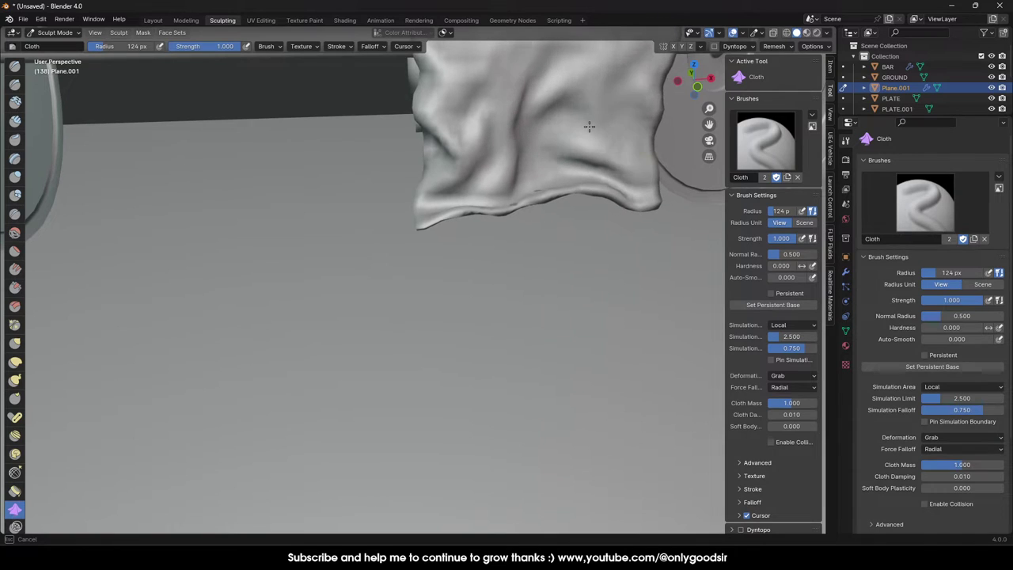
pyautogui.moveTo(622, 157)
pyautogui.mouseDown()
pyautogui.moveTo(607, 151)
pyautogui.moveTo(627, 165)
pyautogui.mouseUp()
pyautogui.moveTo(651, 164)
pyautogui.mouseDown(button='middle')
pyautogui.moveTo(601, 158)
pyautogui.moveTo(554, 175)
pyautogui.moveTo(533, 145)
pyautogui.mouseUp(button='middle')
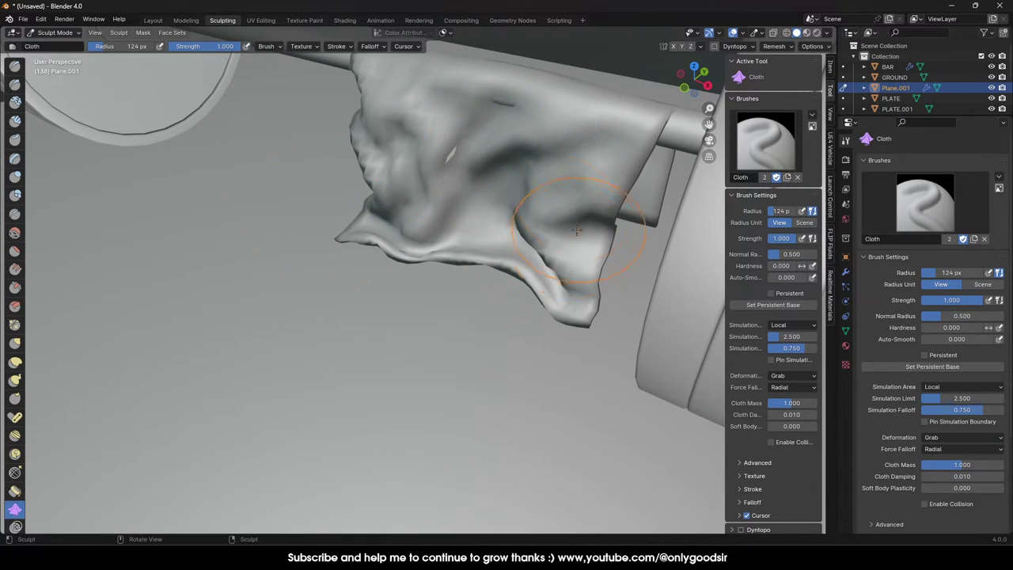
pyautogui.moveTo(502, 127)
pyautogui.mouseDown()
pyautogui.moveTo(445, 181)
pyautogui.moveTo(404, 156)
pyautogui.moveTo(379, 176)
pyautogui.mouseUp()
pyautogui.moveTo(377, 194); pyautogui.dragTo(518, 187, button='middle')
pyautogui.scroll(-3, 518, 187)
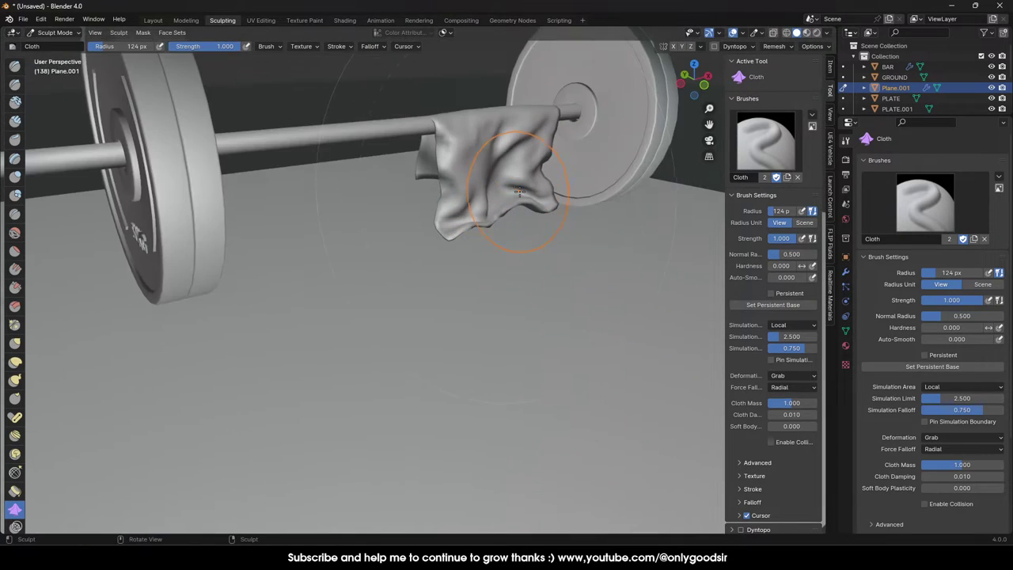
pyautogui.moveTo(445, 193)
pyautogui.mouseDown(button='middle')
pyautogui.moveTo(532, 185)
pyautogui.moveTo(474, 180)
pyautogui.mouseUp(button='middle')
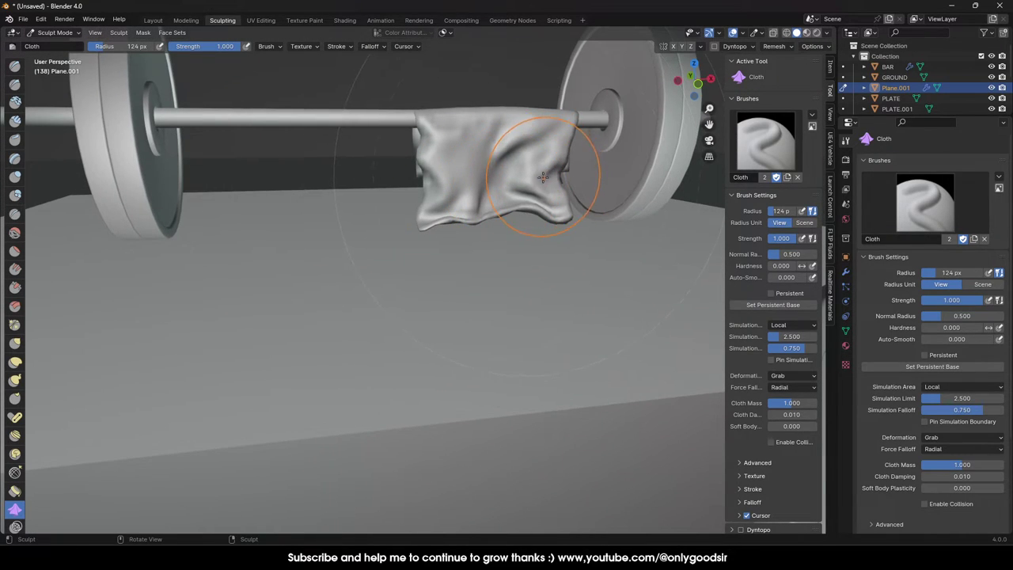
pyautogui.moveTo(545, 176); pyautogui.dragTo(517, 204)
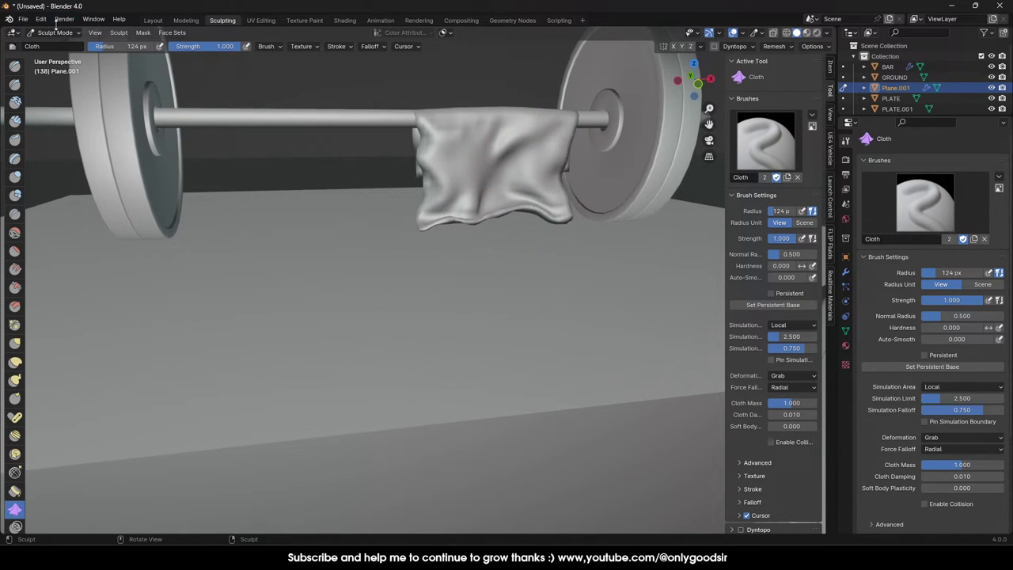
# Return to the Layout workspace and reduce the towel's Solidify thickness to 0.007 m.
pyautogui.click(153, 19)
pyautogui.moveTo(437, 90); pyautogui.dragTo(467, 272, button='middle')
pyautogui.scroll(7, 467, 271)
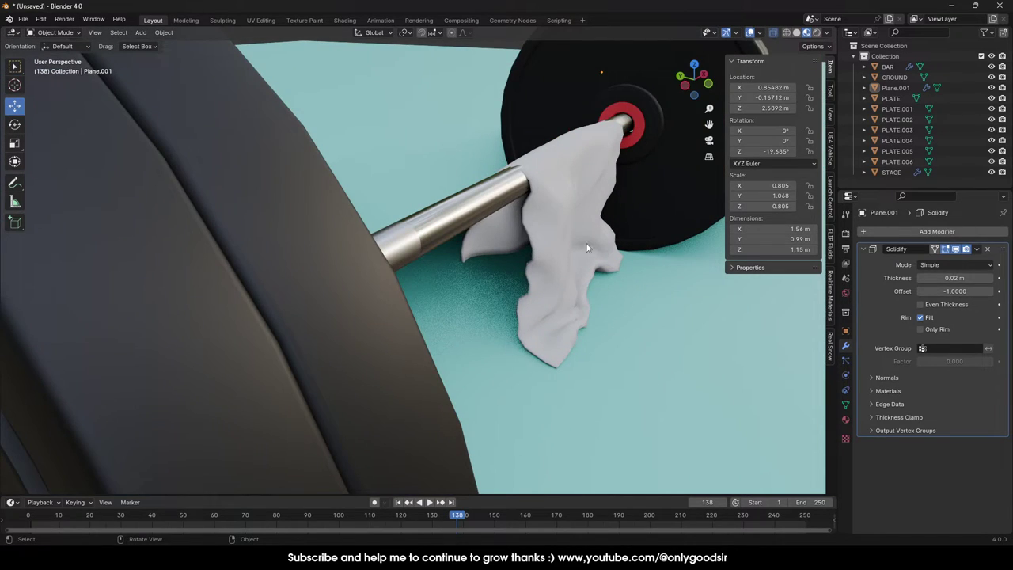
pyautogui.click(586, 247)
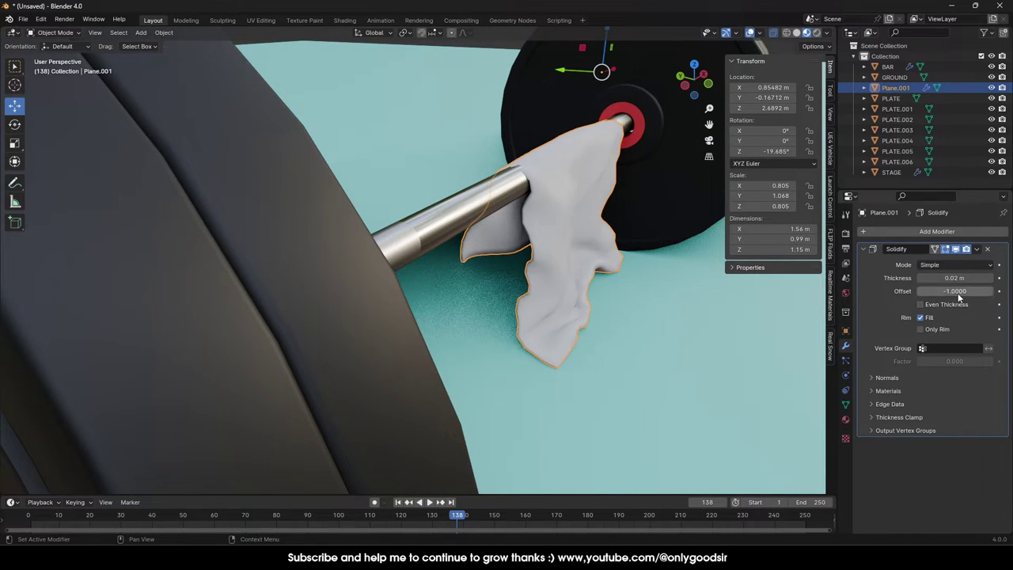
pyautogui.press('Return')
pyautogui.moveTo(955, 277)
pyautogui.mouseDown()
pyautogui.moveTo(965, 278)
pyautogui.moveTo(942, 278)
pyautogui.moveTo(967, 278)
pyautogui.moveTo(943, 278)
pyautogui.mouseUp()
# Set the base color of the towel's material to orange.
pyautogui.scroll(-6, 511, 122)
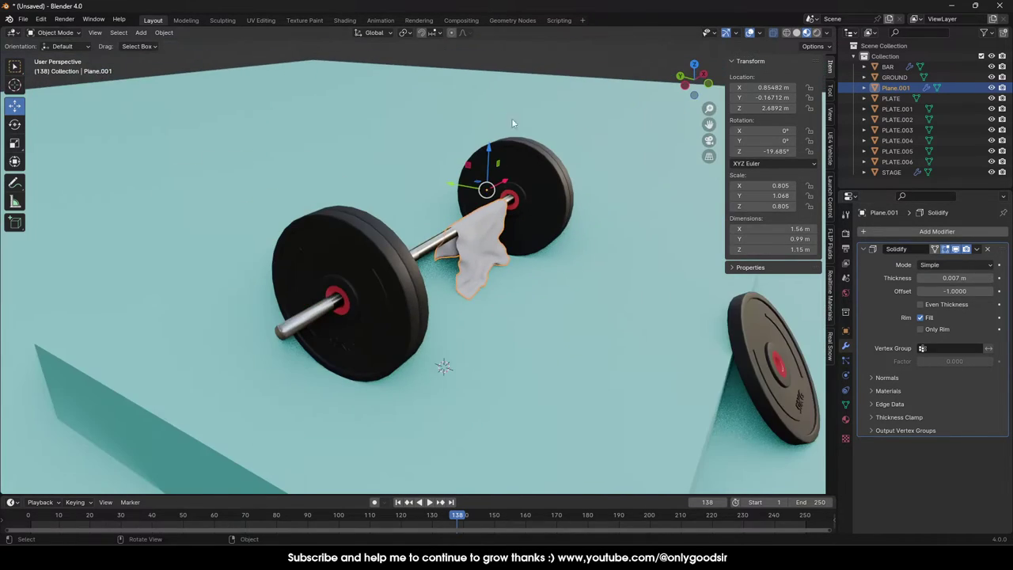
pyautogui.moveTo(567, 70); pyautogui.dragTo(482, 217, button='middle')
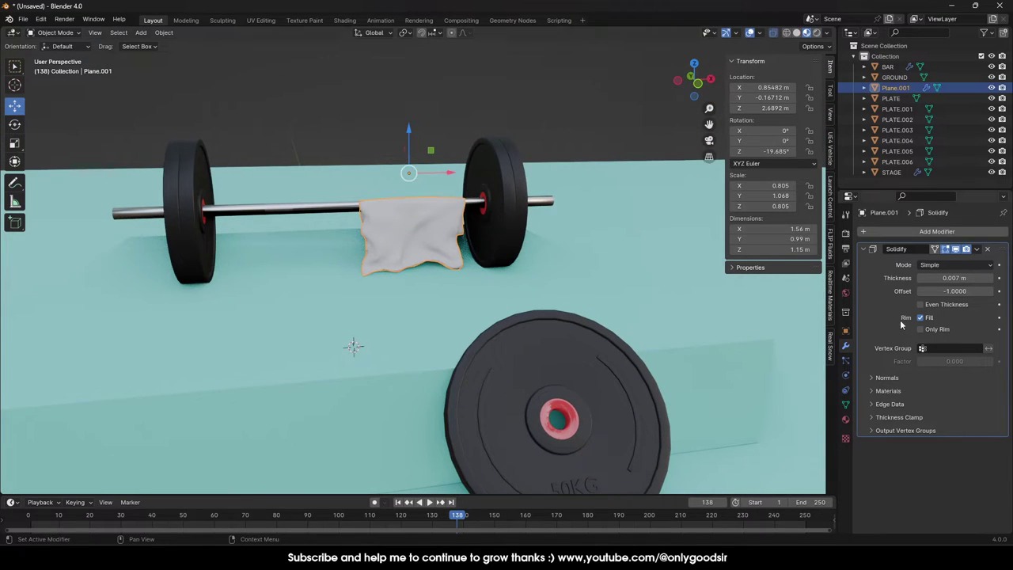
pyautogui.click(846, 421)
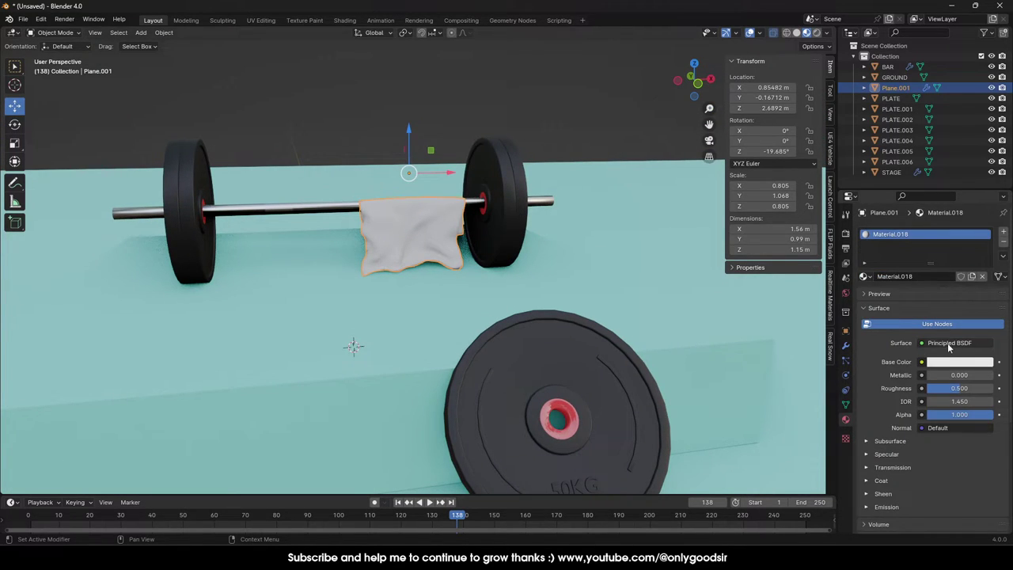
pyautogui.click(947, 362)
pyautogui.moveTo(930, 247); pyautogui.dragTo(915, 268)
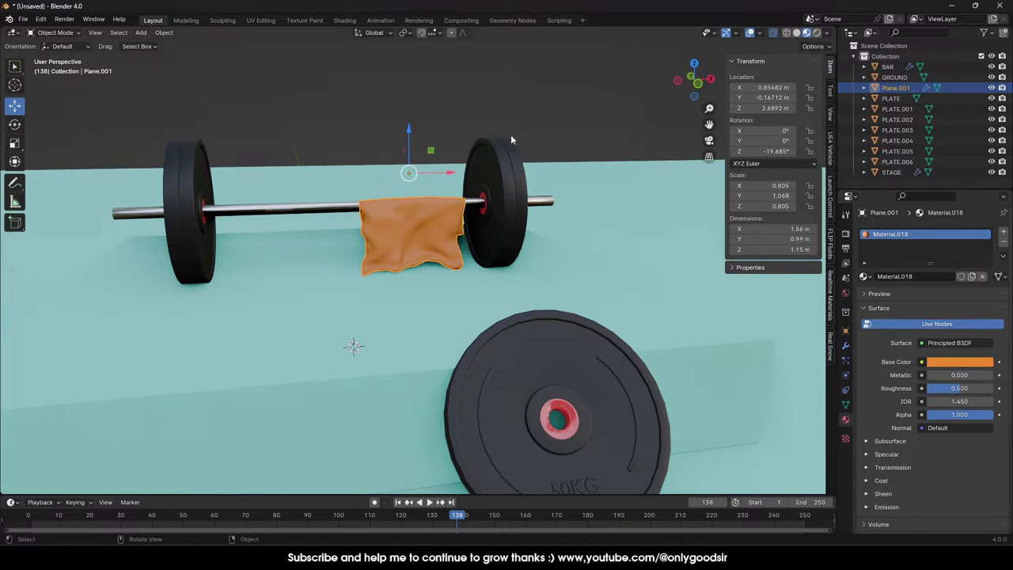
pyautogui.click(437, 148)
# Scale the towel down by 0.683 along X and by 0.927 along Y.
pyautogui.moveTo(437, 148); pyautogui.dragTo(488, 201, button='middle')
pyautogui.moveTo(481, 262); pyautogui.dragTo(475, 277, button='middle')
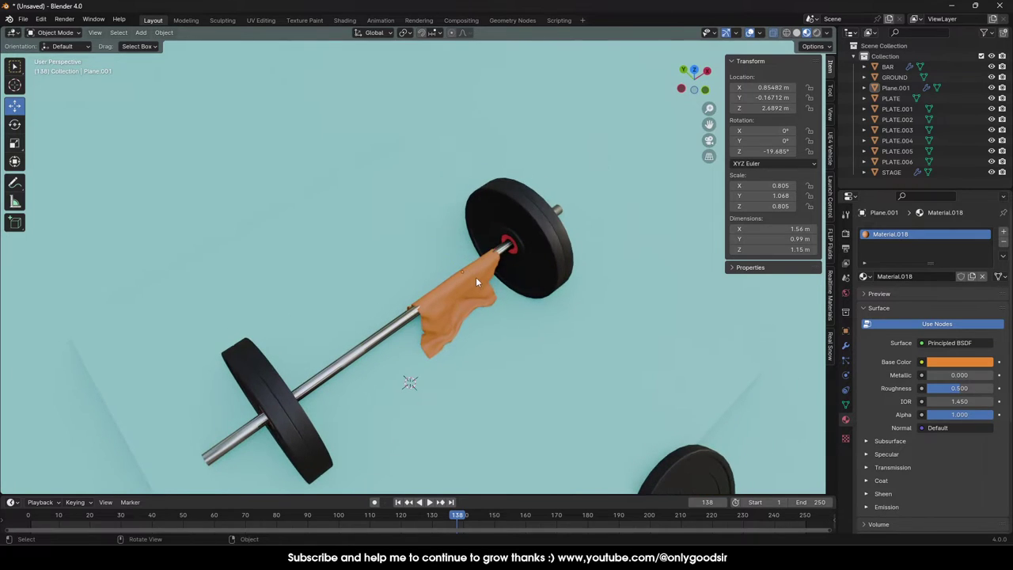
pyautogui.click(475, 277)
pyautogui.click(14, 143)
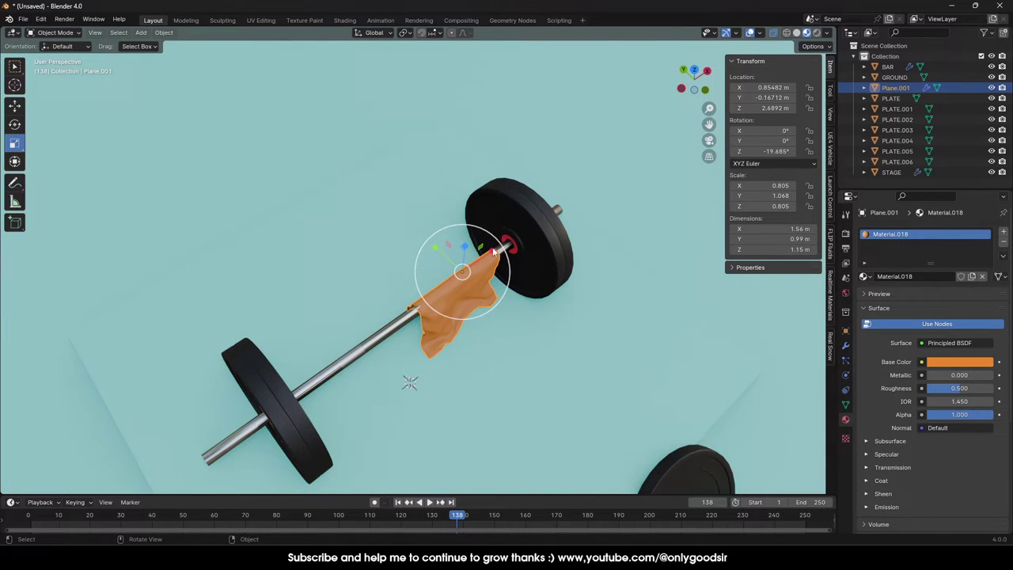
pyautogui.moveTo(494, 252); pyautogui.dragTo(443, 301)
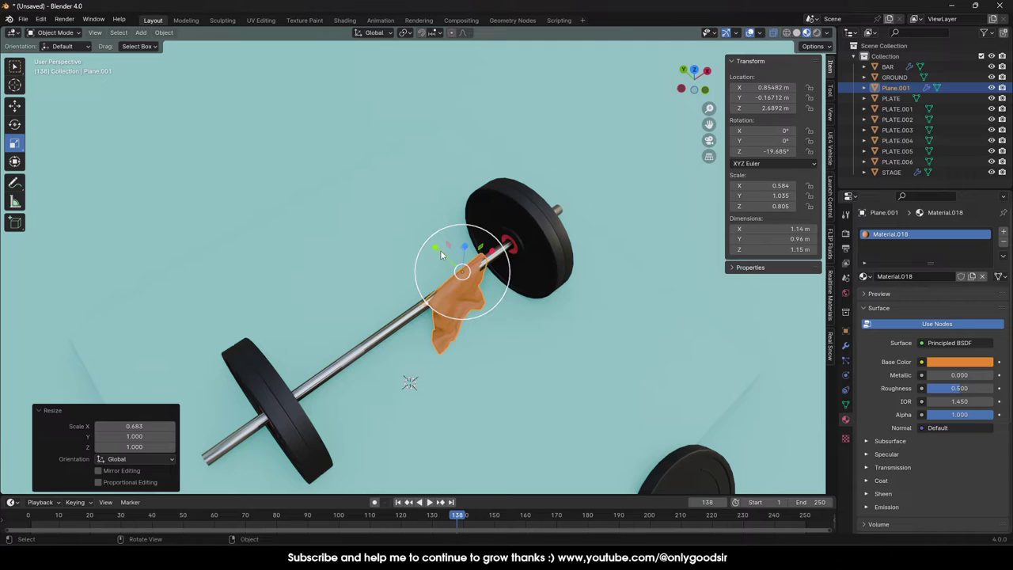
pyautogui.moveTo(437, 251); pyautogui.dragTo(435, 248)
# Try shifting the towel sideways, undo that move, and raise the towel about 0.032 m along Z.
pyautogui.click(15, 111)
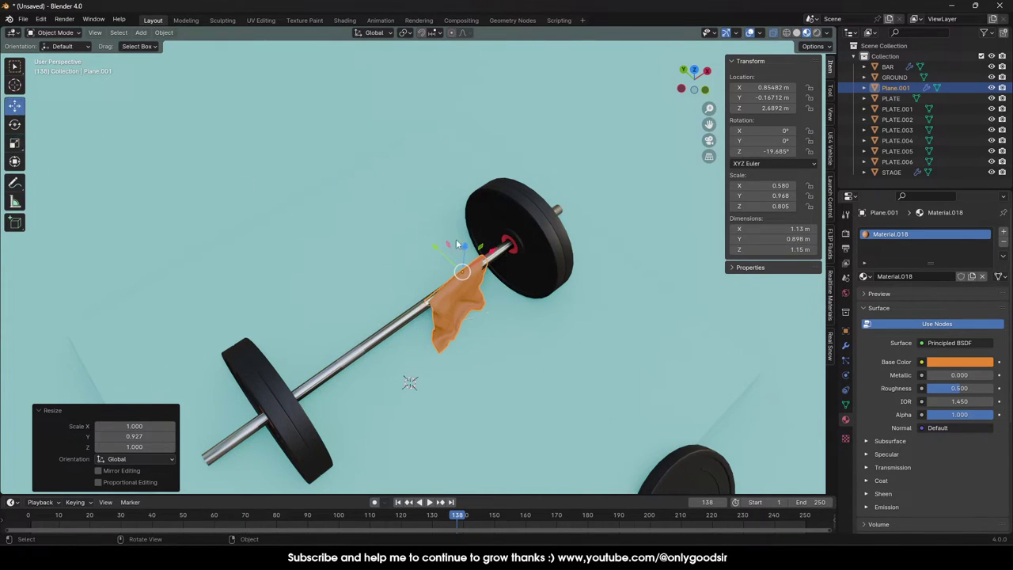
pyautogui.moveTo(464, 243); pyautogui.dragTo(462, 242)
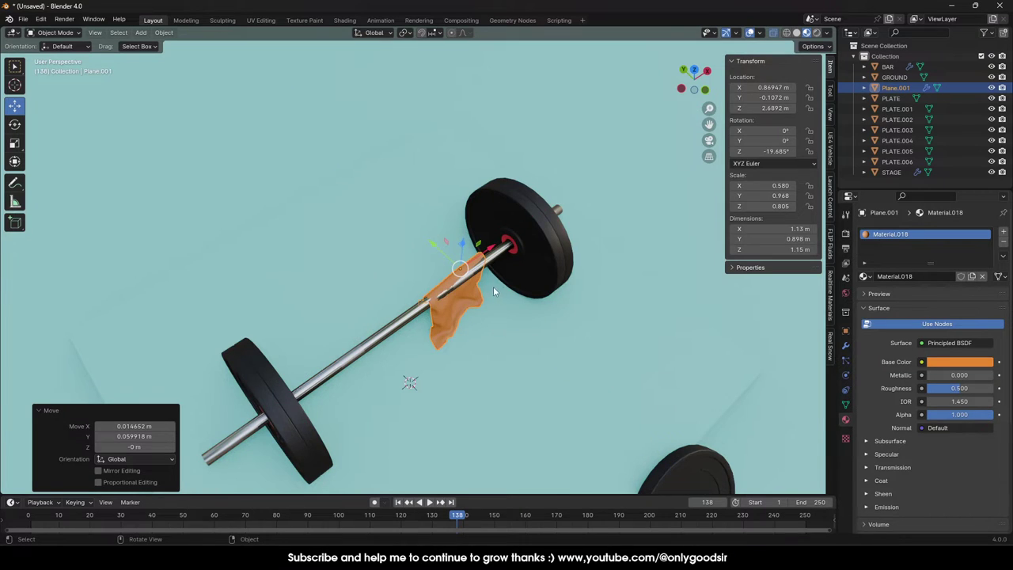
pyautogui.hotkey('ctrl', 'z')
pyautogui.scroll(1, 482, 315)
pyautogui.scroll(4, 482, 316)
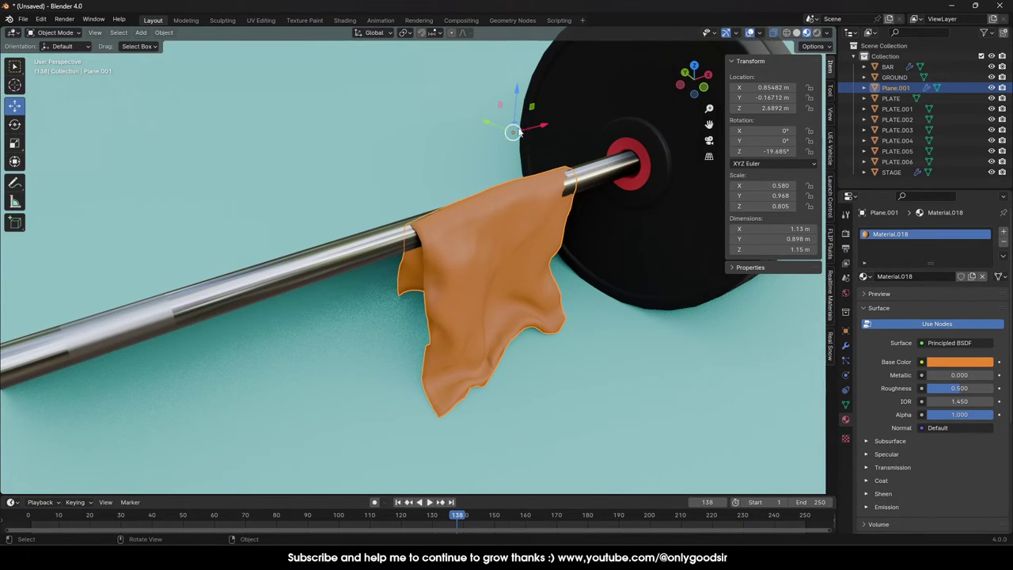
pyautogui.moveTo(515, 108); pyautogui.dragTo(515, 103)
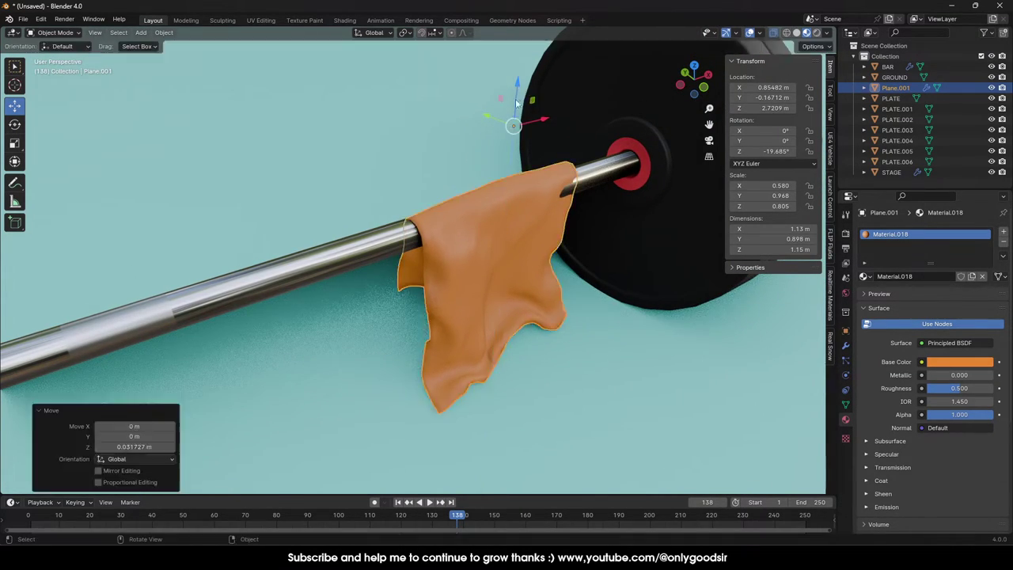
# In Edit Mode, select the towel faces where the bar pokes through near the plate and move them over the bar with proportional editing.
pyautogui.press('Tab')
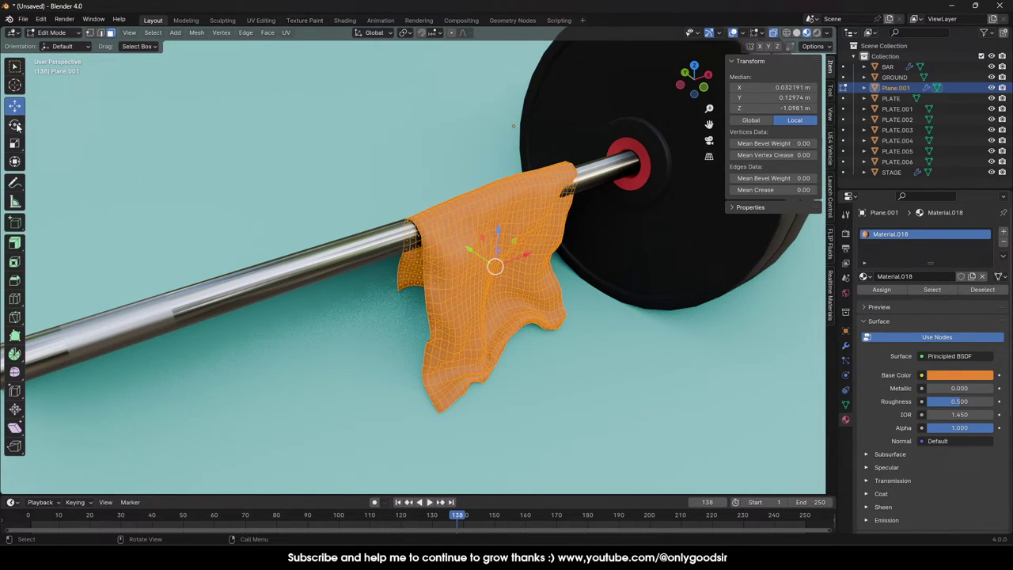
pyautogui.click(13, 67)
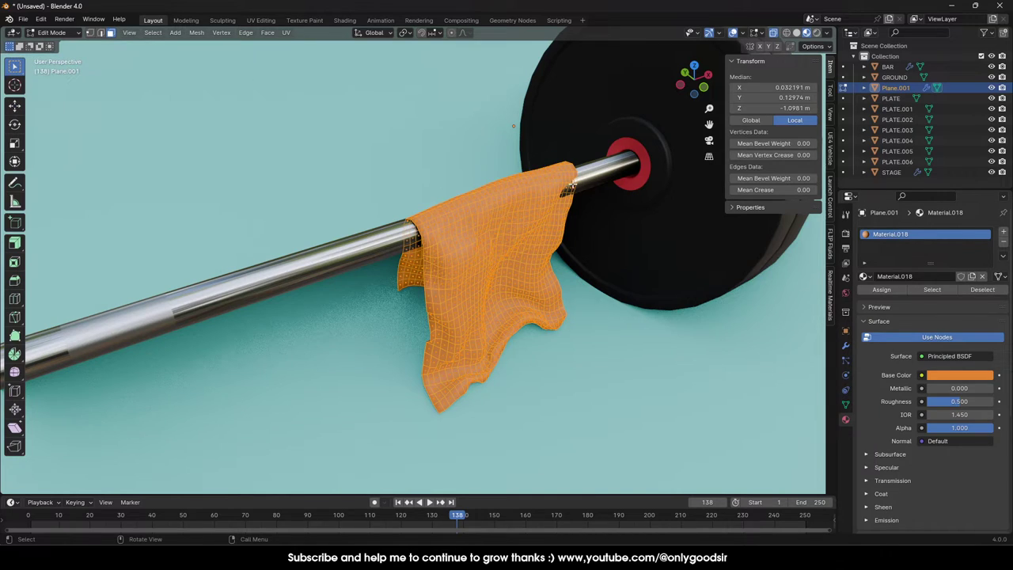
pyautogui.moveTo(562, 172); pyautogui.dragTo(587, 198)
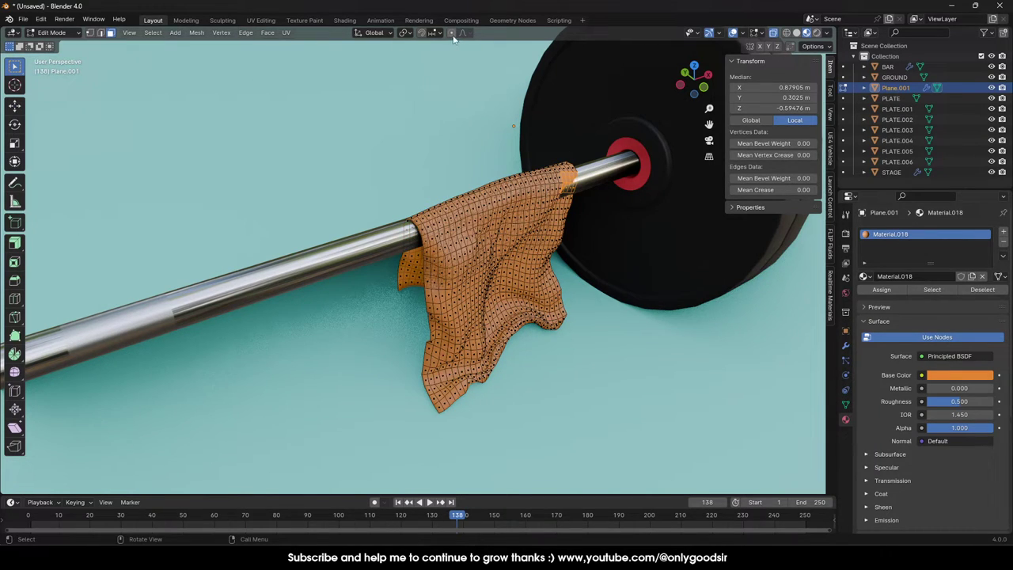
pyautogui.click(15, 105)
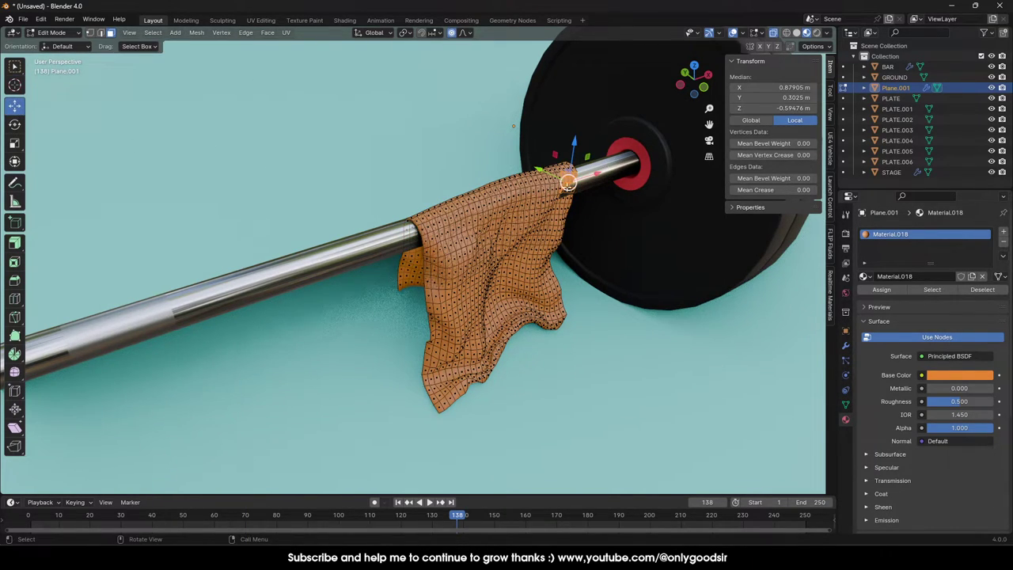
pyautogui.moveTo(568, 183); pyautogui.dragTo(537, 204)
pyautogui.press('Tab')
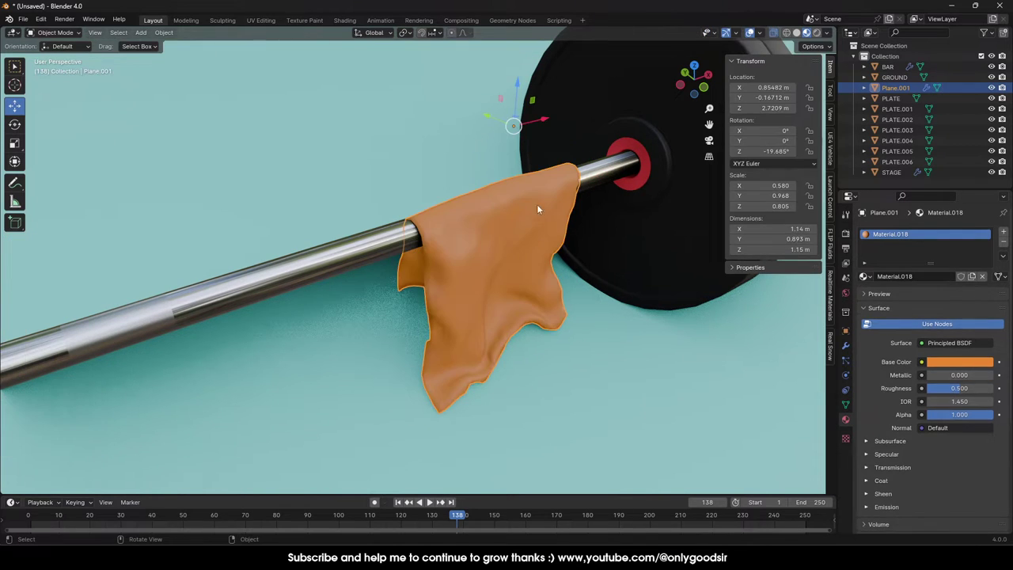
pyautogui.click(422, 162)
# Examine the towel on the barbell and the whole scene from farther away and from several angles.
pyautogui.scroll(-4, 422, 163)
pyautogui.moveTo(575, 284); pyautogui.dragTo(517, 242, button='middle')
pyautogui.scroll(-3, 517, 243)
pyautogui.click(479, 102)
pyautogui.scroll(-1, 453, 224)
pyautogui.moveTo(379, 218); pyautogui.dragTo(388, 273, button='middle')
pyautogui.scroll(-3, 448, 249)
pyautogui.scroll(4, 446, 260)
pyautogui.scroll(-3, 457, 251)
# Change the towel's base color to a pale off-white with hue 0.218, saturation 0.231 and value 0.803.
pyautogui.click(419, 250)
pyautogui.click(941, 362)
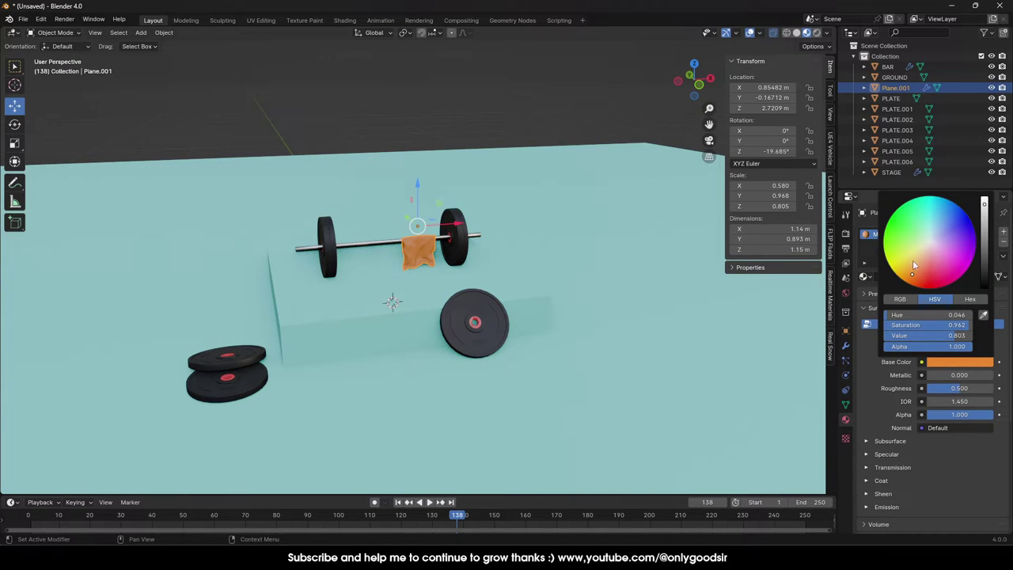
pyautogui.moveTo(913, 259); pyautogui.dragTo(925, 241)
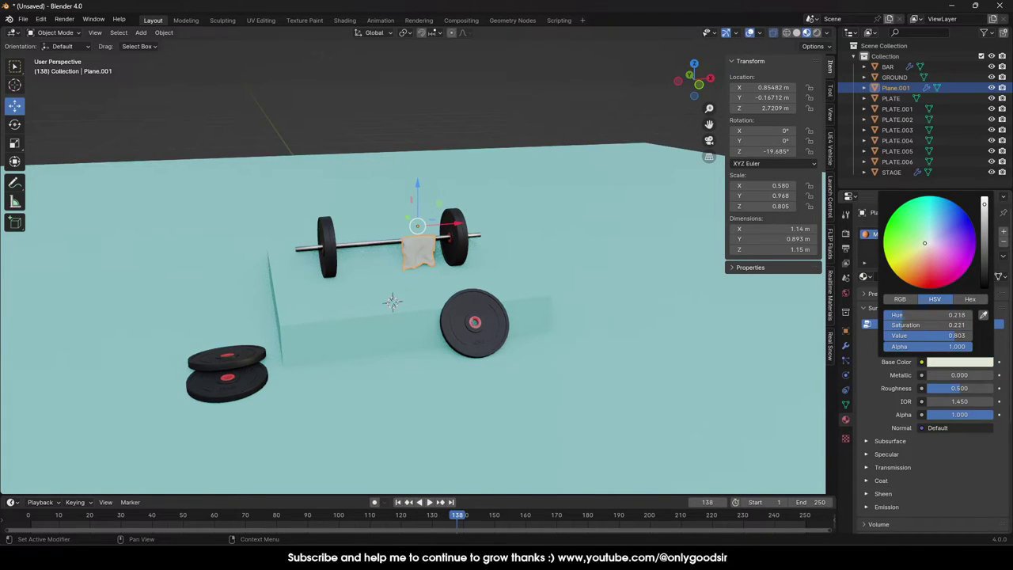
# Slide the towel along the bar, closer to the adjacent plate.
pyautogui.moveTo(380, 126); pyautogui.dragTo(446, 250, button='middle')
pyautogui.click(424, 259)
pyautogui.moveTo(434, 207); pyautogui.dragTo(460, 208)
pyautogui.click(491, 140)
pyautogui.moveTo(492, 139); pyautogui.dragTo(463, 272, button='middle')
pyautogui.scroll(-2, 480, 276)
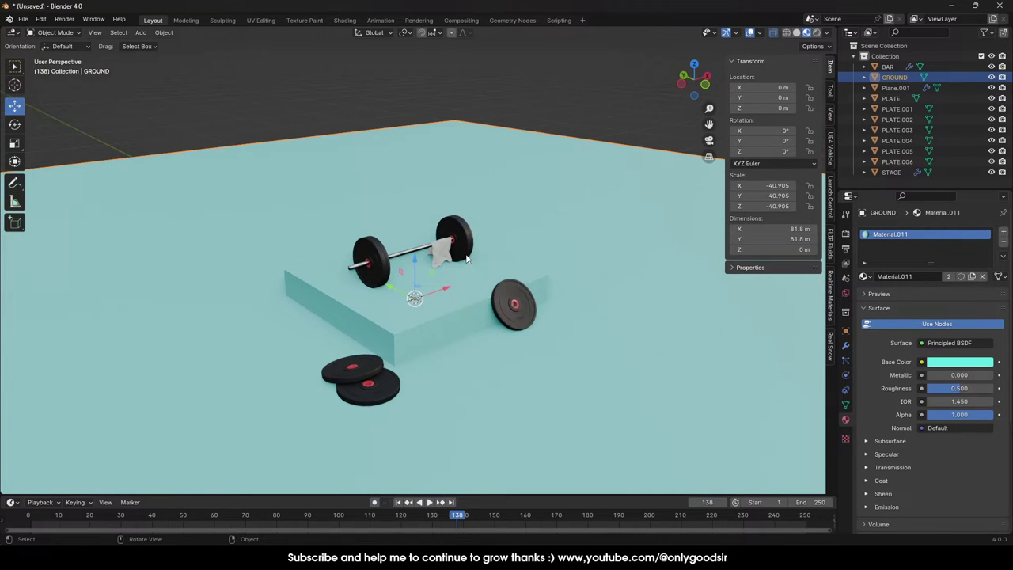
pyautogui.scroll(3, 476, 265)
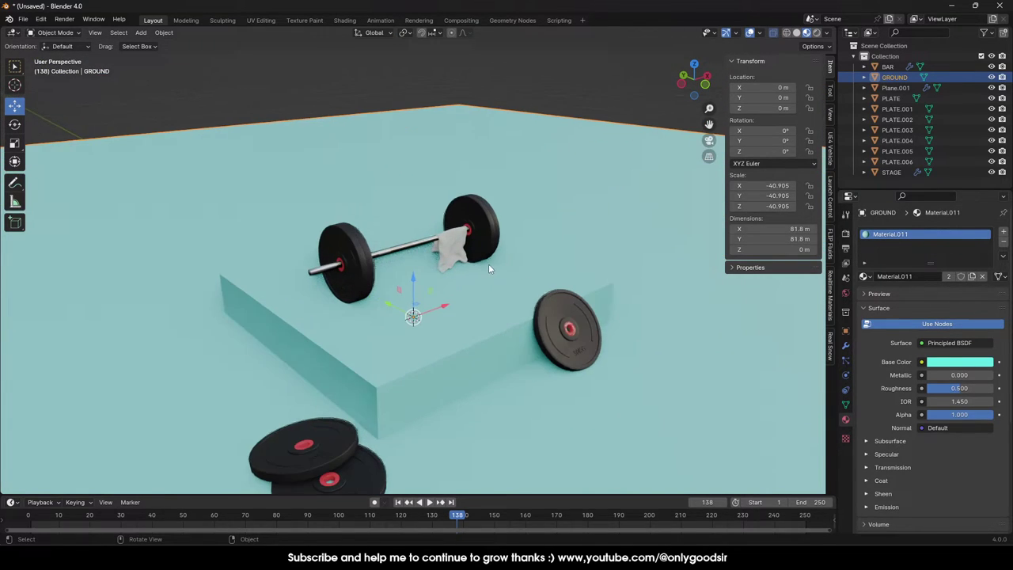
# Deselect the ground and add a mesh cylinder to the scene.
pyautogui.click(224, 99)
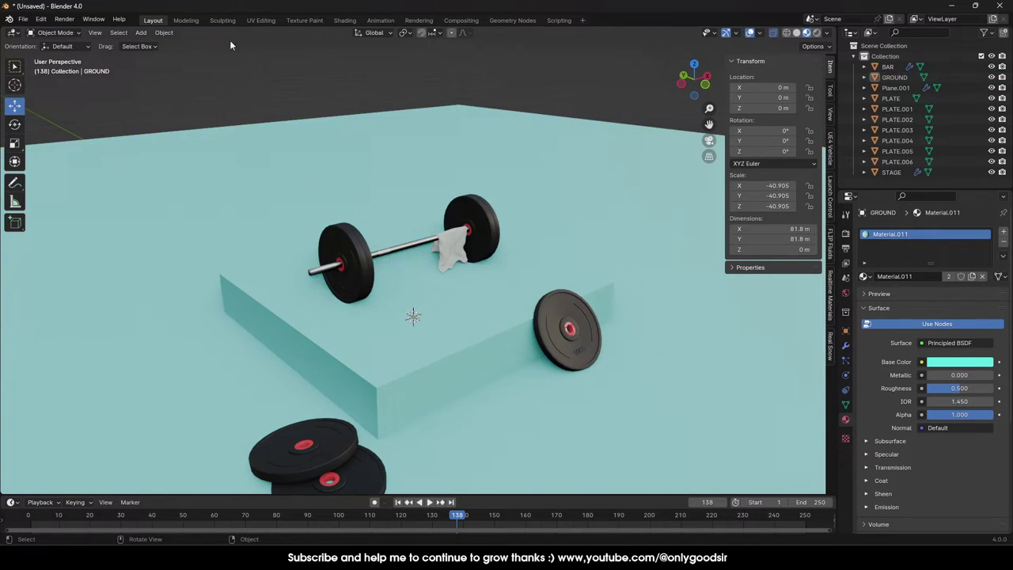
pyautogui.click(140, 33)
pyautogui.moveTo(201, 48)
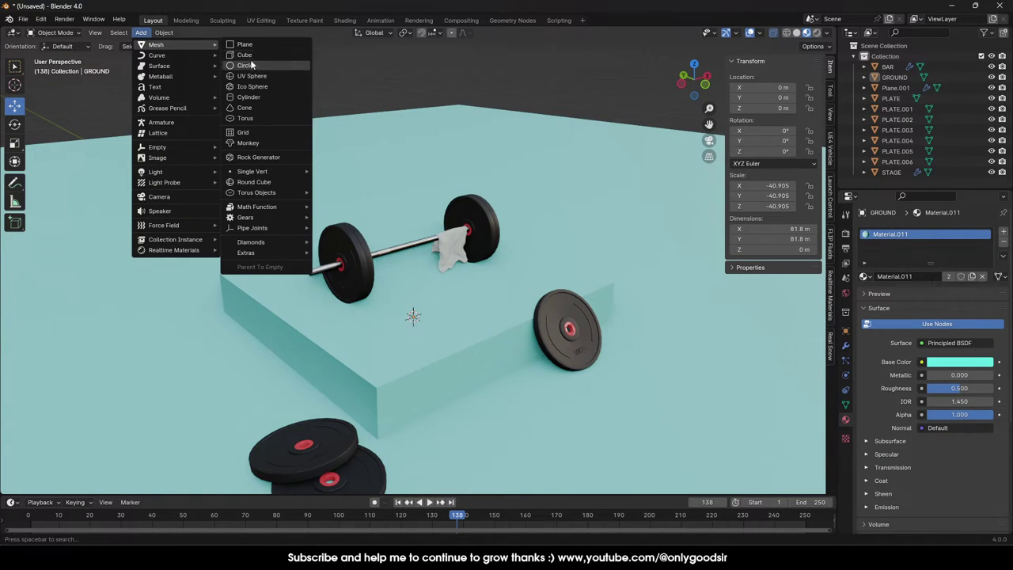
pyautogui.click(249, 98)
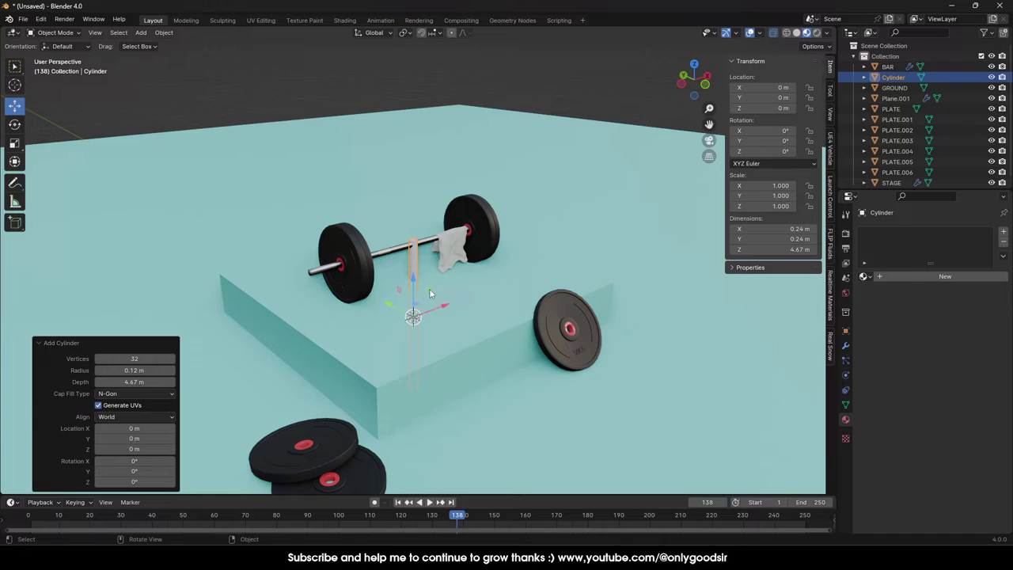
# Shorten and widen the cylinder to about 0.36 m across and 0.77 m tall, and raise it to about 1.84 m in Z.
pyautogui.scroll(6, 430, 293)
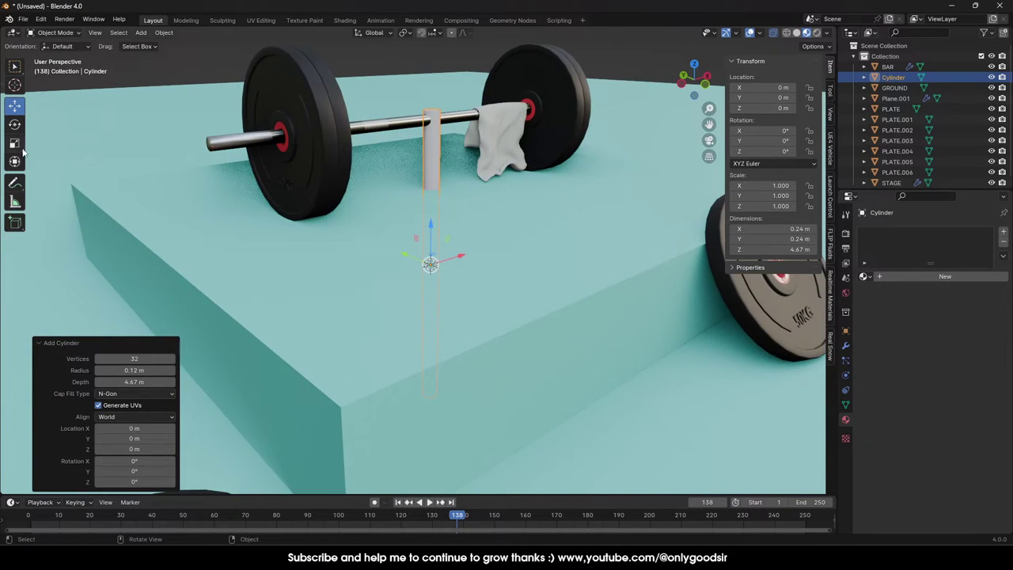
pyautogui.click(16, 144)
pyautogui.moveTo(425, 228); pyautogui.dragTo(426, 105)
pyautogui.press('s')
pyautogui.click(513, 267)
pyautogui.click(14, 105)
pyautogui.press('s')
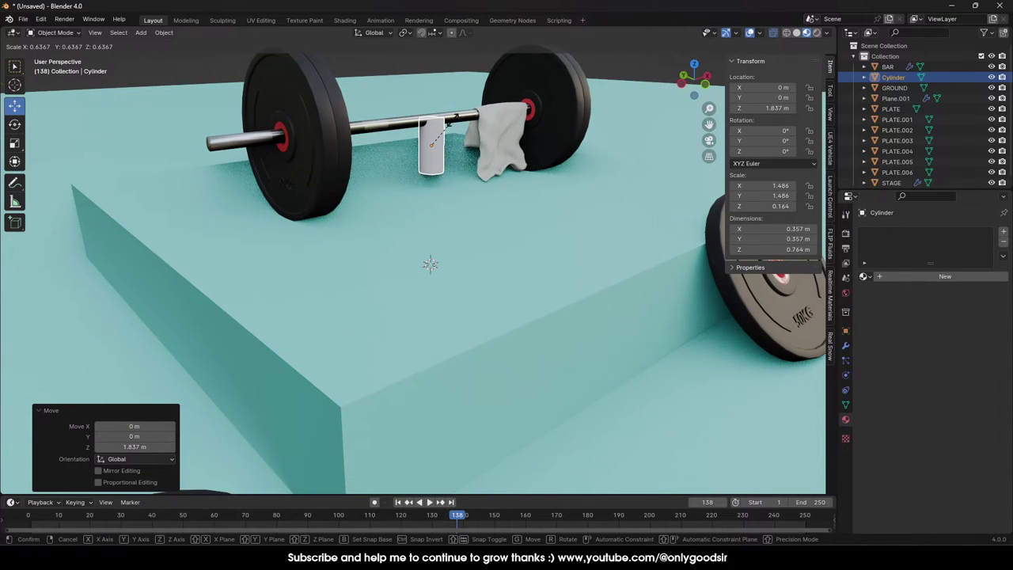
pyautogui.click(449, 135)
# Move the cylinder beside the barbell's nearer plate, to about X -2.88 m, Y -0.65 m, Z 1.60 m.
pyautogui.press('g')
pyautogui.press('y')
pyautogui.moveTo(448, 150); pyautogui.dragTo(314, 221)
pyautogui.press('g')
pyautogui.press('z')
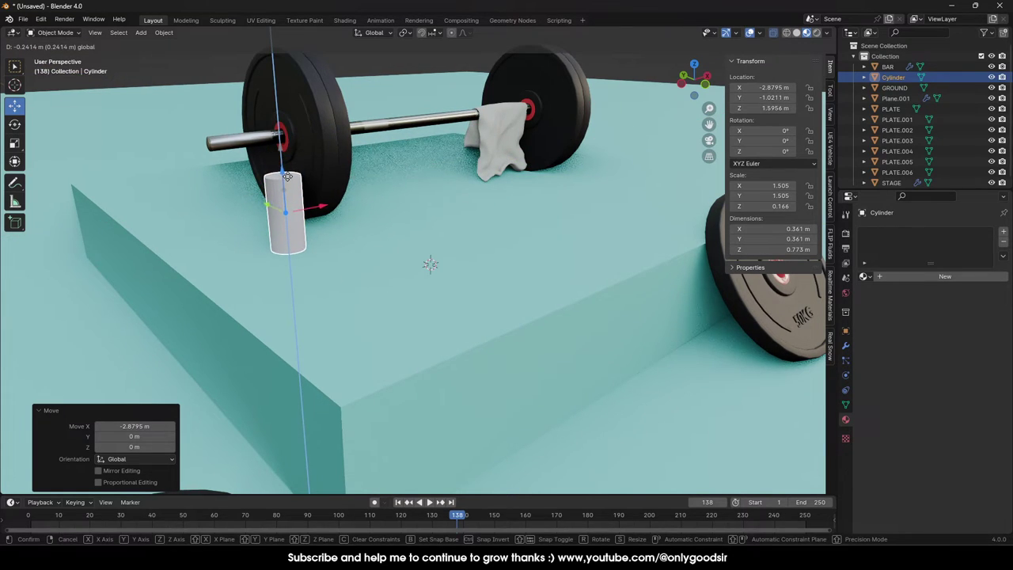
pyautogui.moveTo(289, 176); pyautogui.dragTo(252, 200)
pyautogui.keyDown('ctrl'); pyautogui.moveTo(270, 229); pyautogui.dragTo(268, 188, button='middle'); pyautogui.keyUp('ctrl')
pyautogui.press('KP_Decimal')
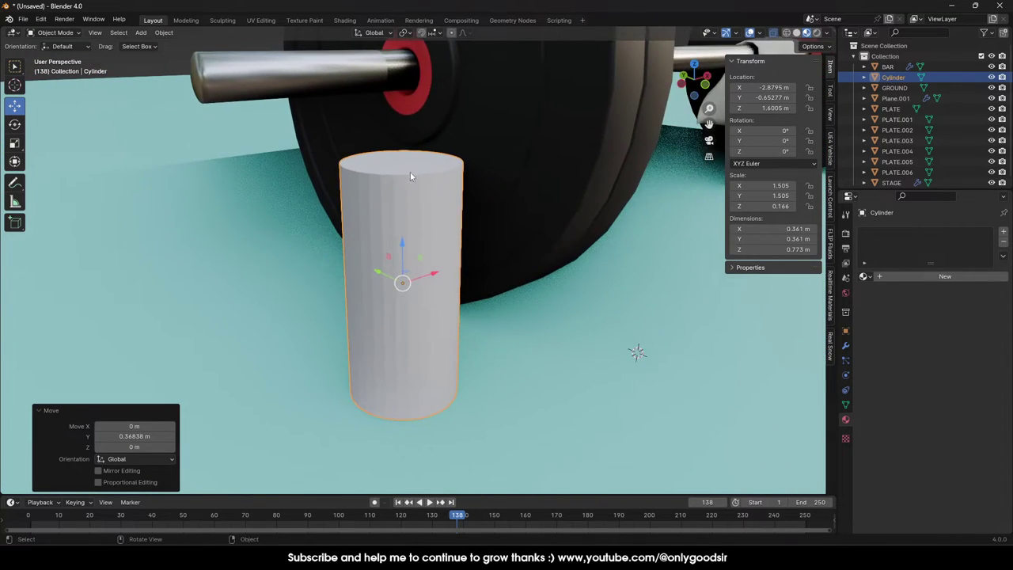
# Enter Edit Mode on the cylinder and select its top face.
pyautogui.press('Tab')
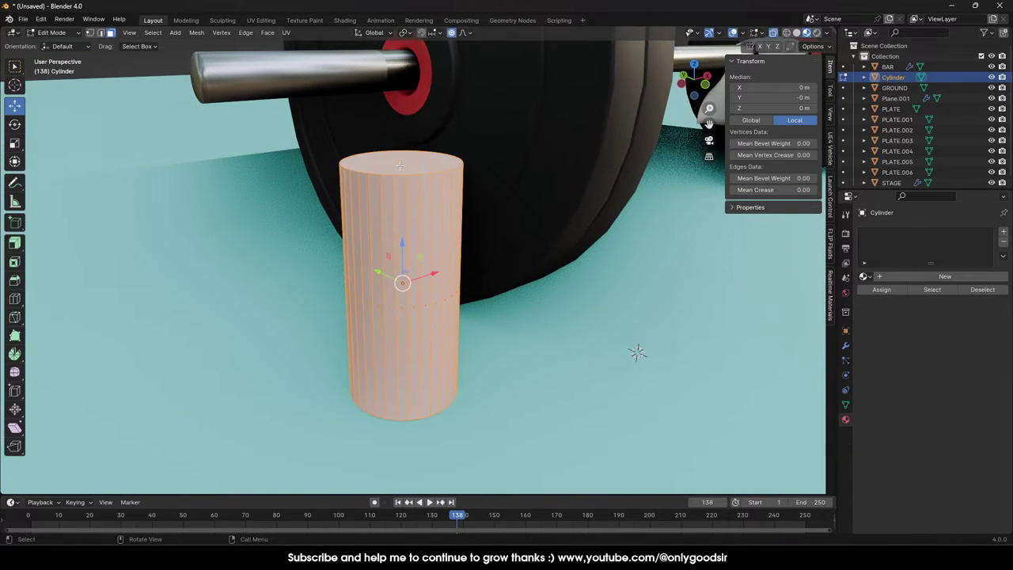
pyautogui.click(404, 161)
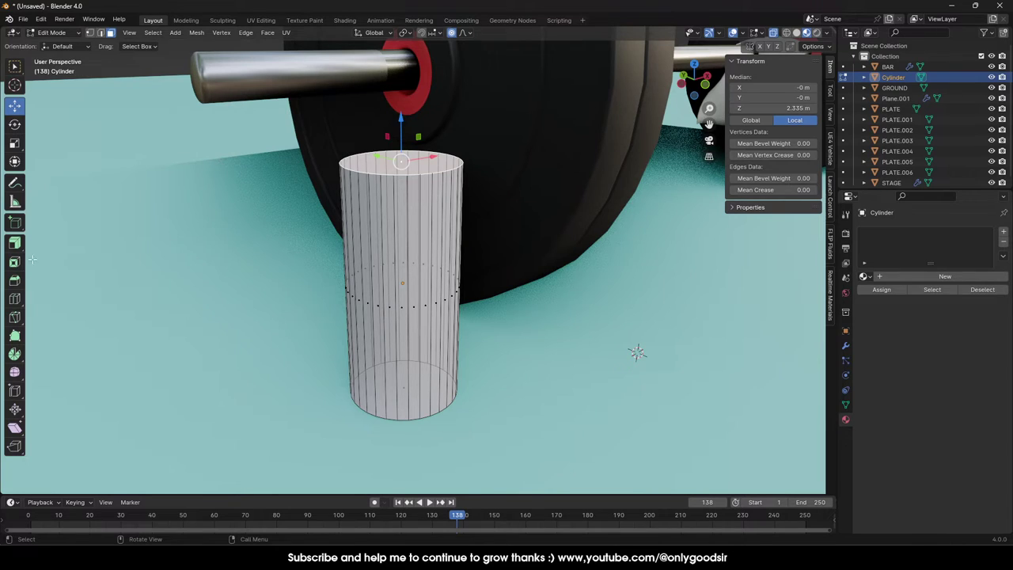
pyautogui.press('e')
pyautogui.rightClick(421, 165)
pyautogui.moveTo(401, 130); pyautogui.dragTo(399, 115)
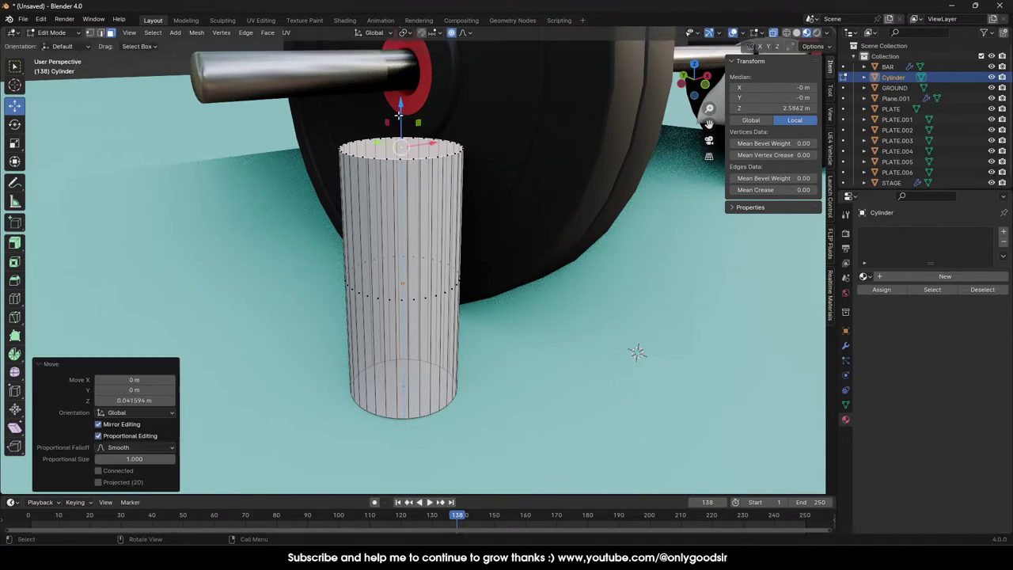
pyautogui.hotkey('ctrl', 'z')
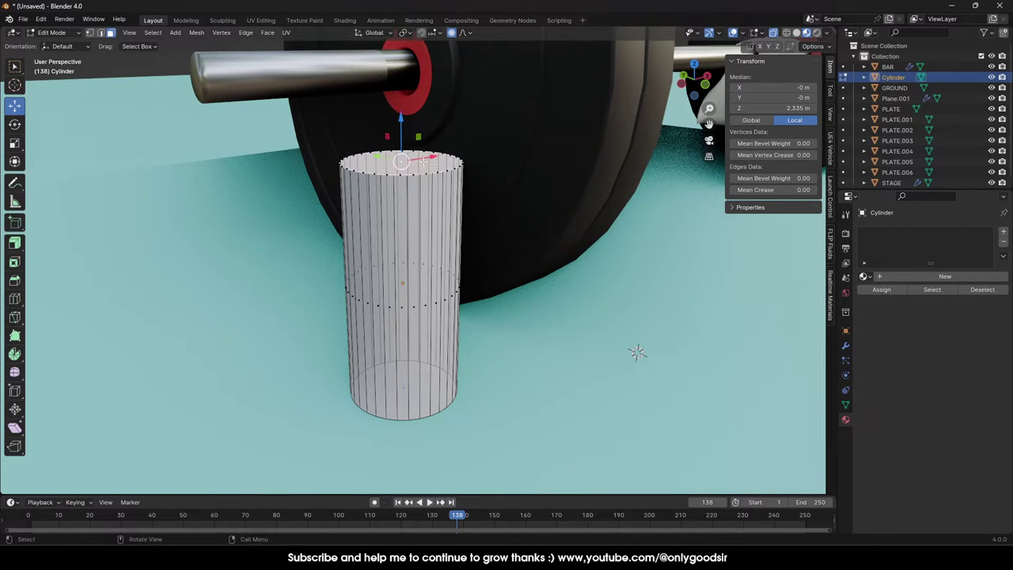
# Extrude the cylinder's top face upward about 0.13 m and switch to edge selection.
pyautogui.moveTo(16, 244); pyautogui.dragTo(69, 245)
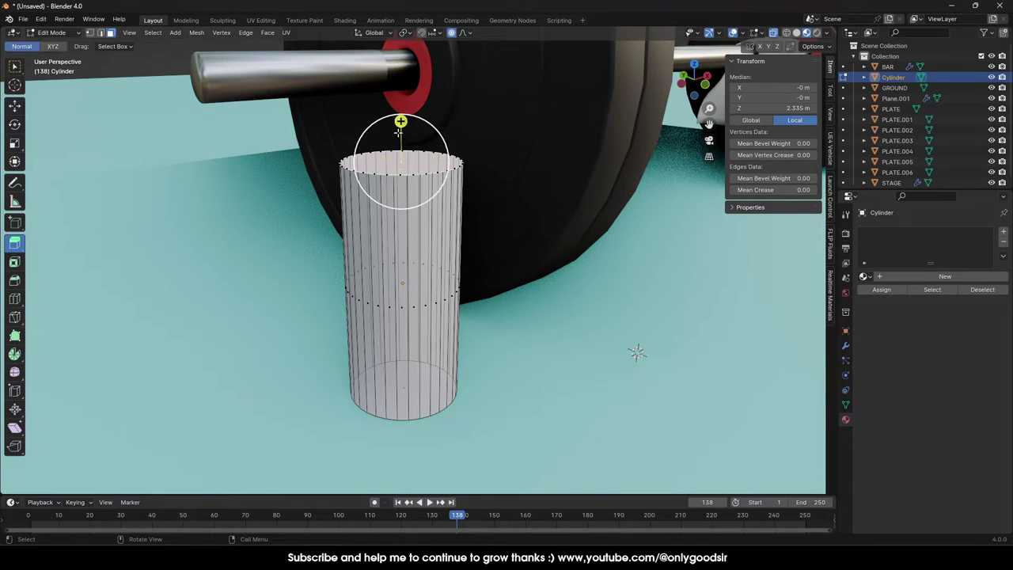
pyautogui.moveTo(403, 123); pyautogui.dragTo(402, 74)
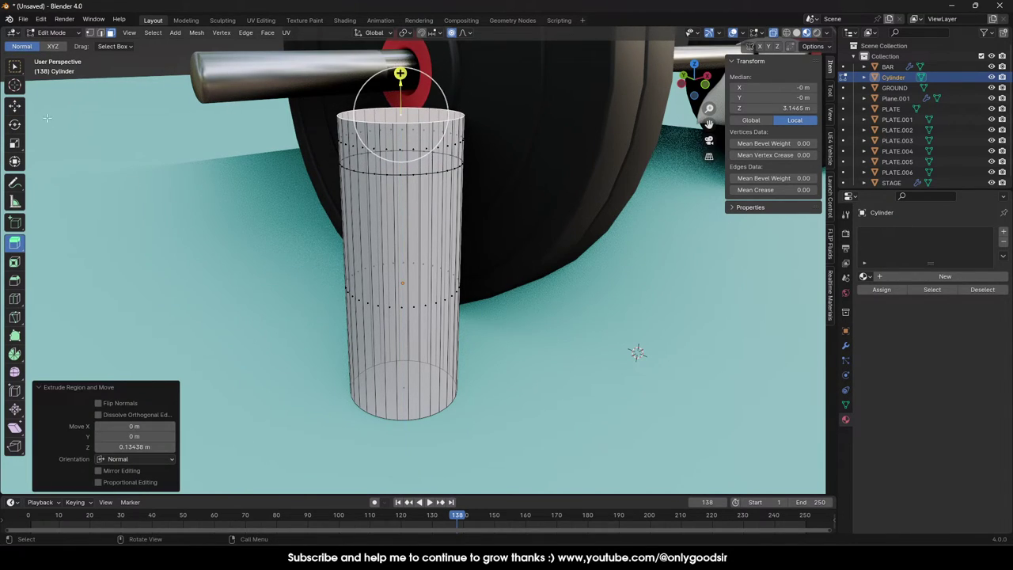
pyautogui.click(15, 106)
pyautogui.click(100, 33)
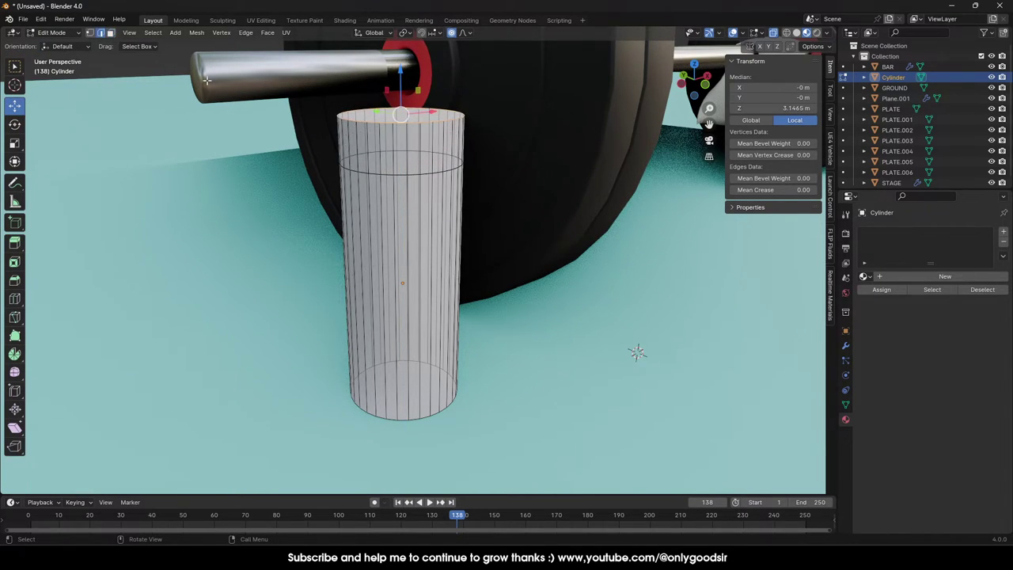
# Try to select the horizontal edge loop at the base of the extruded top section, and clear the selection.
pyautogui.click(393, 174)
pyautogui.click(408, 176)
pyautogui.click(395, 178)
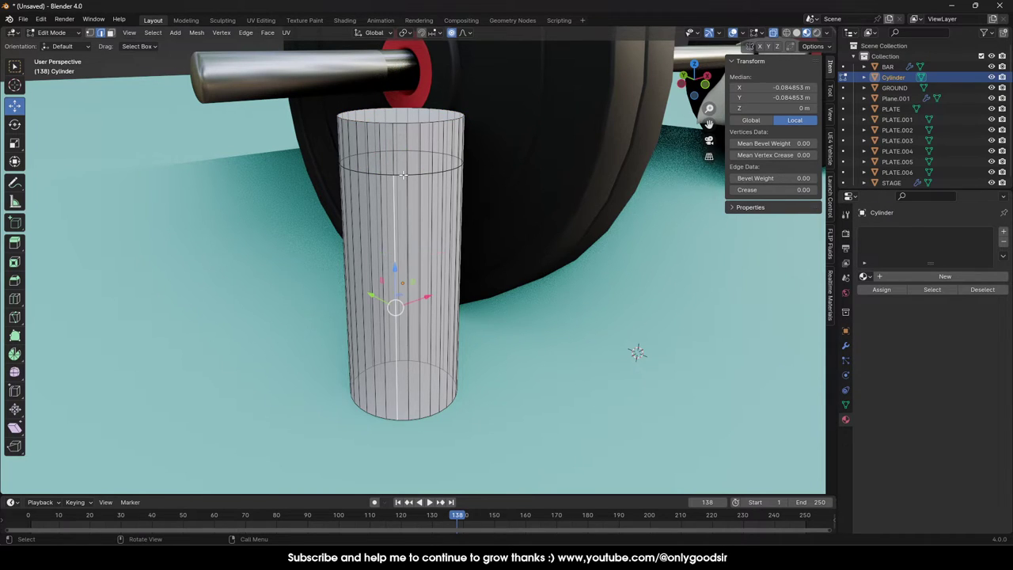
pyautogui.click(404, 175)
pyautogui.scroll(3, 393, 190)
pyautogui.scroll(-8, 450, 175)
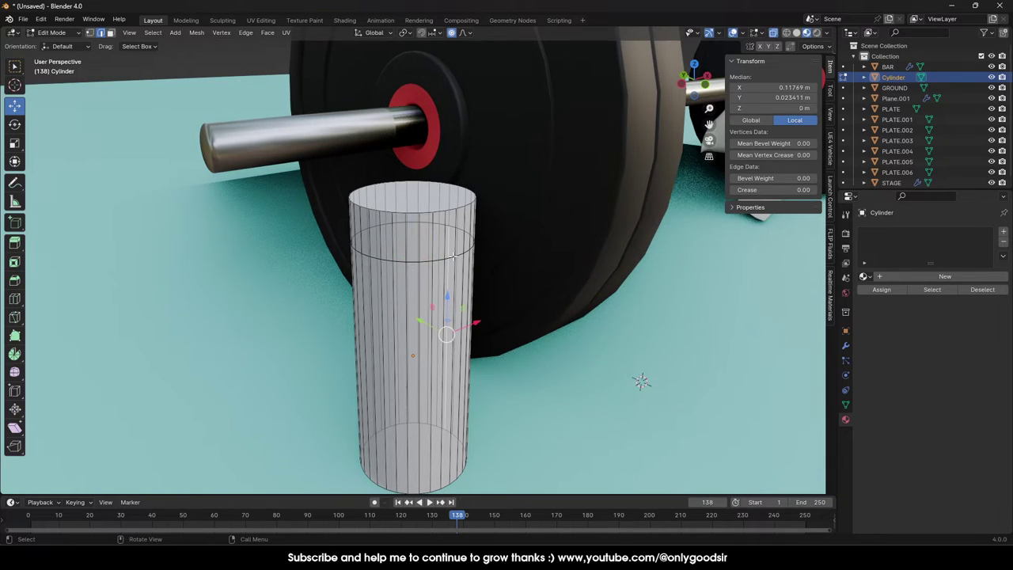
pyautogui.scroll(5, 444, 265)
pyautogui.click(480, 260)
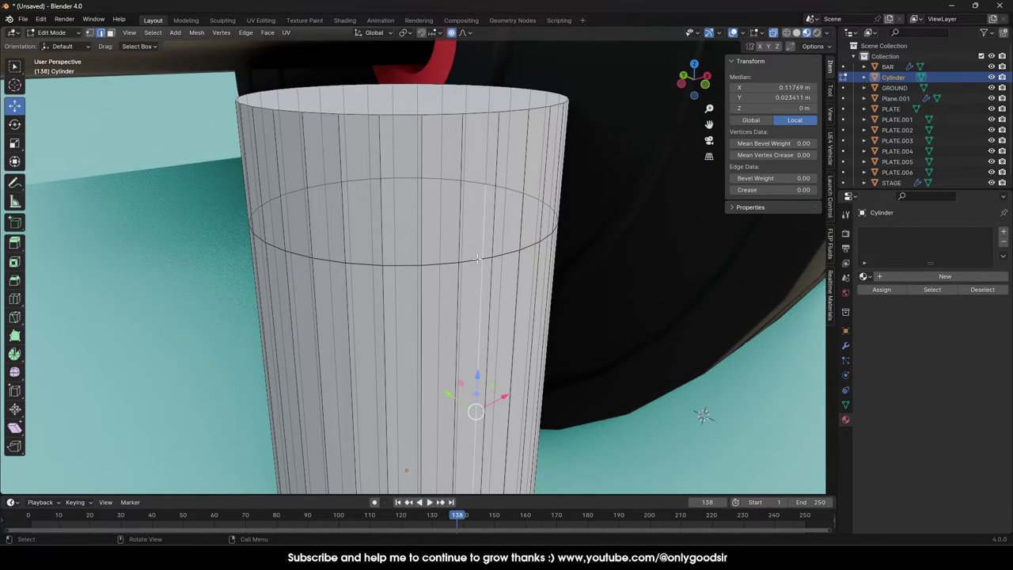
pyautogui.click(475, 260)
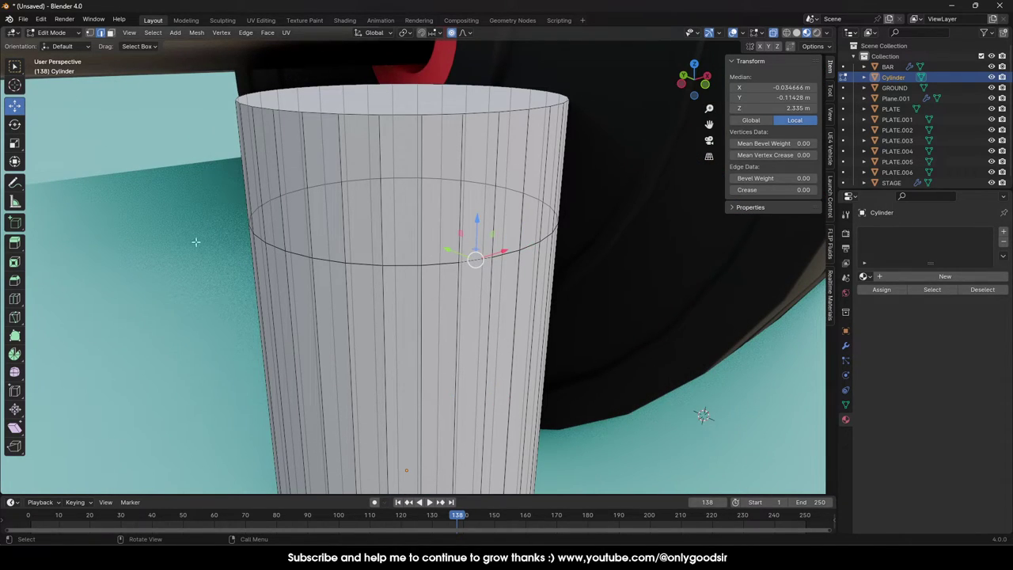
pyautogui.hotkey('alt', 'a')
# Turn off X-ray display for the cylinder and return to Edit Mode.
pyautogui.press('Tab')
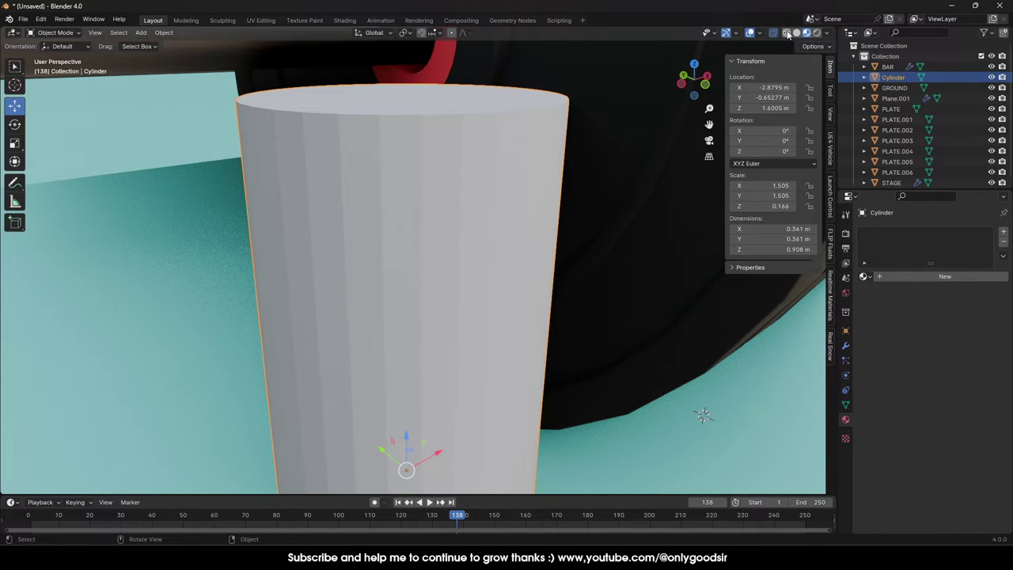
pyautogui.click(775, 34)
pyautogui.press('Tab')
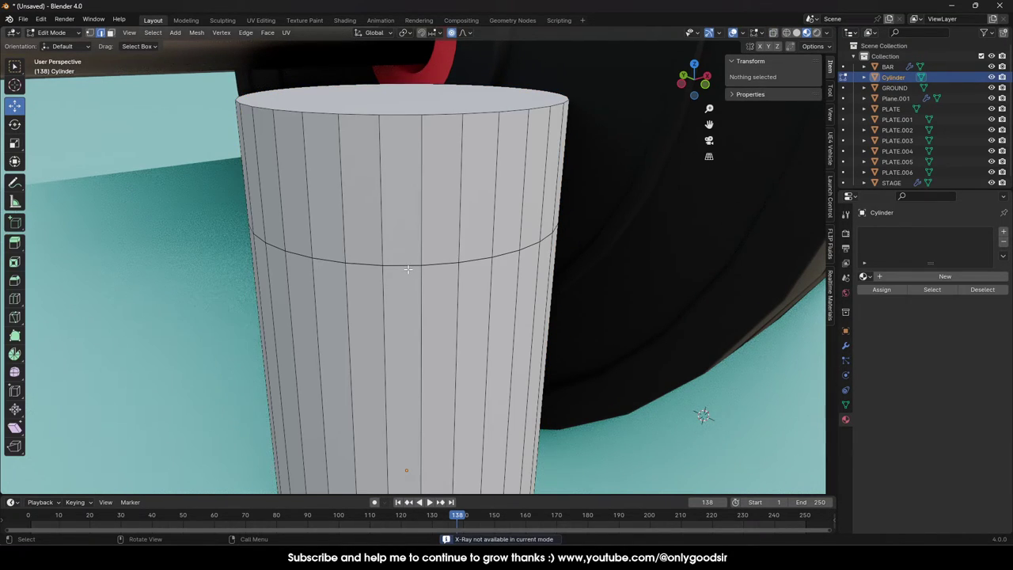
# Bevel the horizontal edge loop below the extruded top section with a width of 0.0461 m and 1 segment.
pyautogui.keyDown('alt'); pyautogui.click(438, 266); pyautogui.keyUp('alt')
pyautogui.keyDown('alt'); pyautogui.click(439, 267); pyautogui.keyUp('alt')
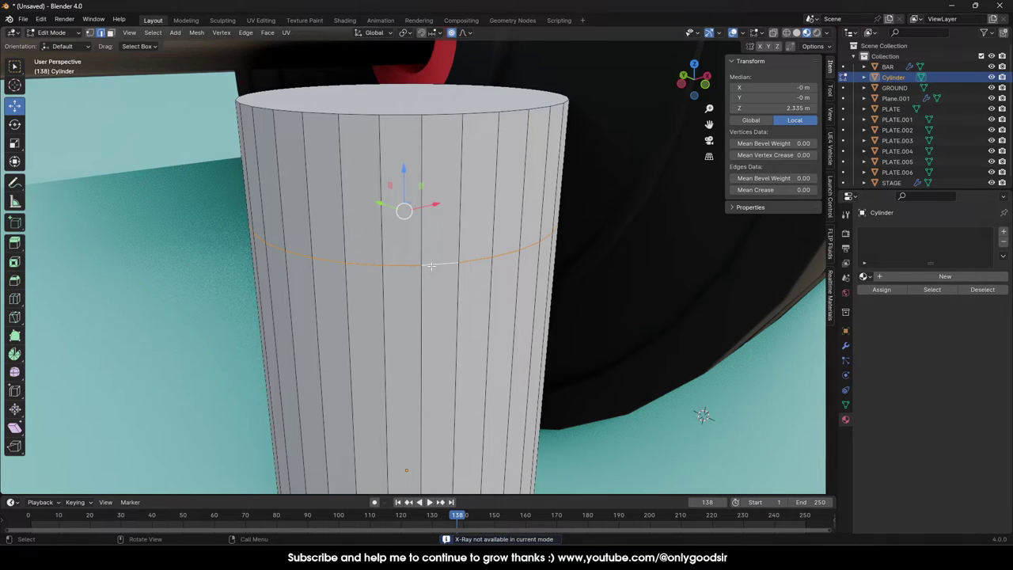
pyautogui.rightClick(430, 266)
pyautogui.click(429, 263)
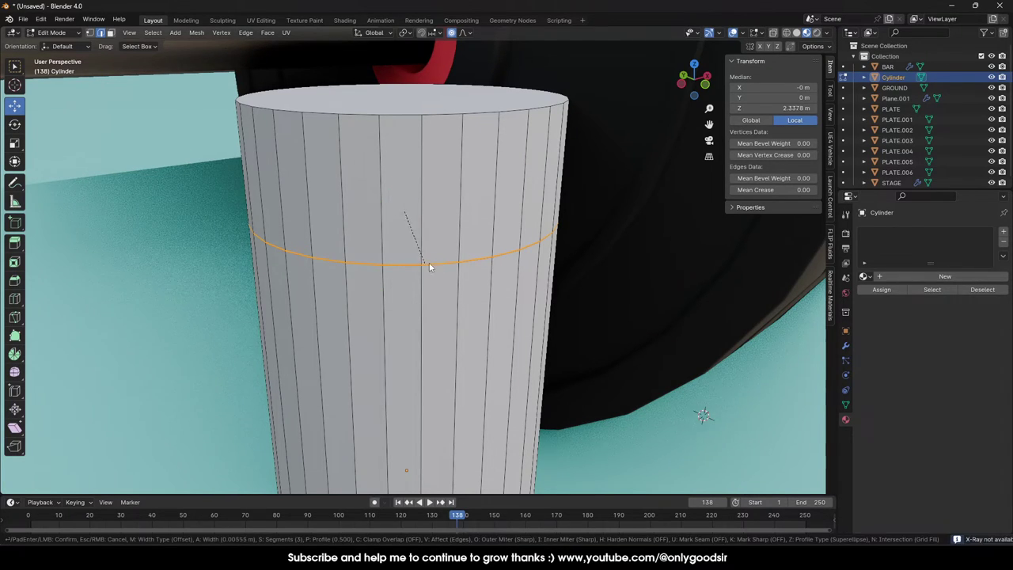
pyautogui.click(475, 270)
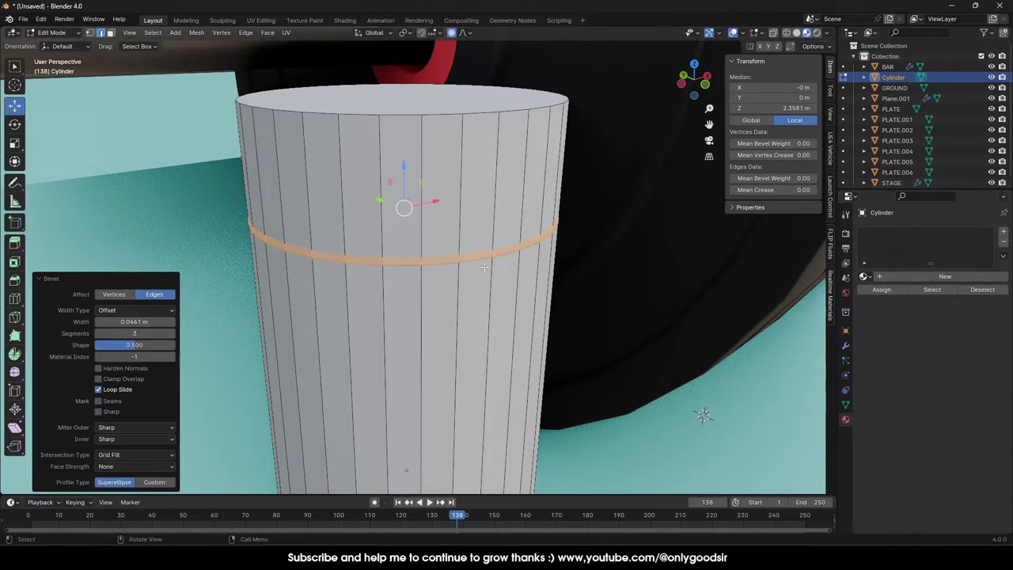
pyautogui.click(98, 334)
pyautogui.click(98, 333)
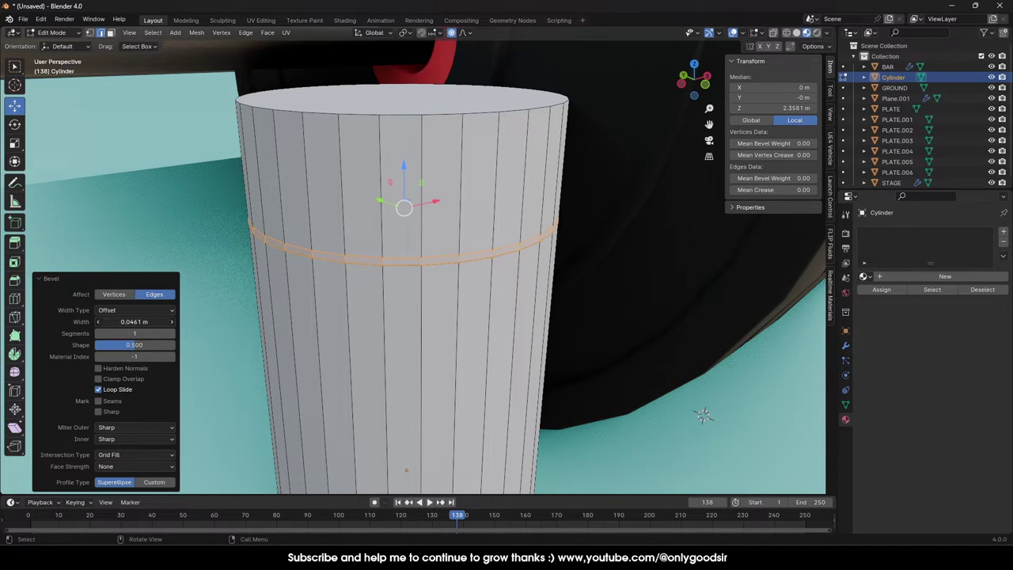
pyautogui.moveTo(134, 322); pyautogui.dragTo(117, 322)
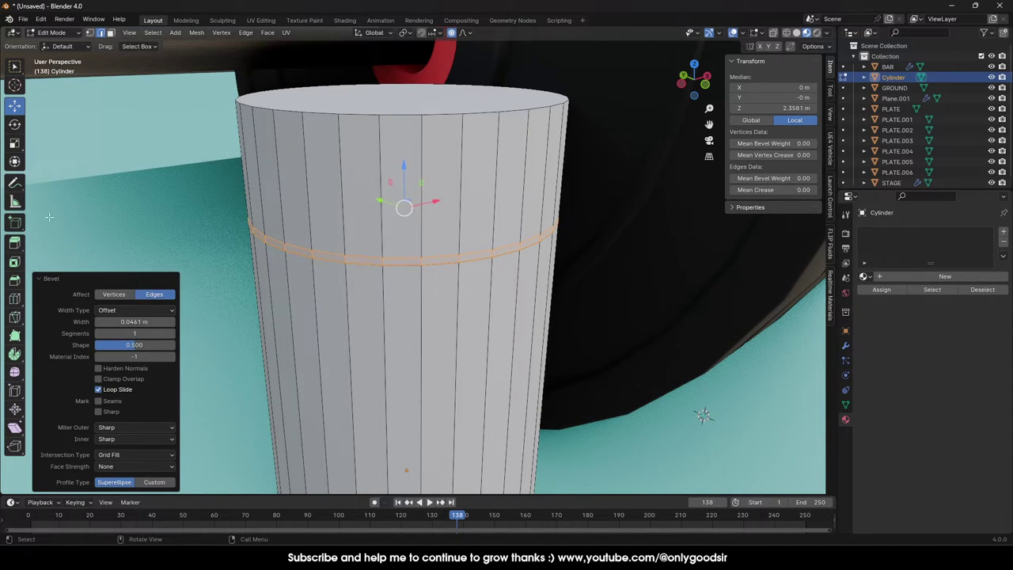
# Extrude the beveled band along its normals with an offset of -0.0076 m to form a groove, and return to Object Mode.
pyautogui.click(14, 243)
pyautogui.click(80, 294)
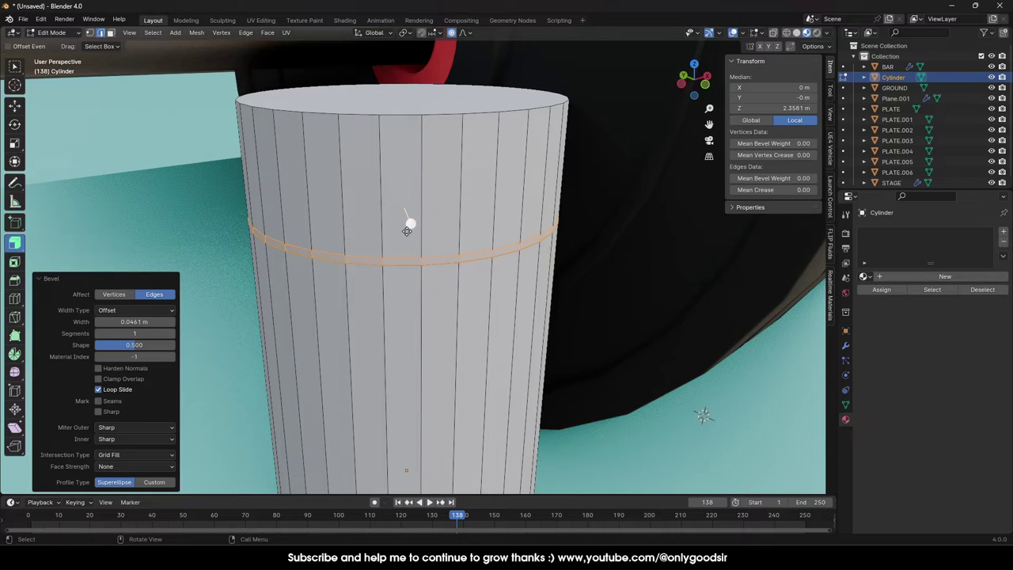
pyautogui.moveTo(407, 221); pyautogui.dragTo(417, 231)
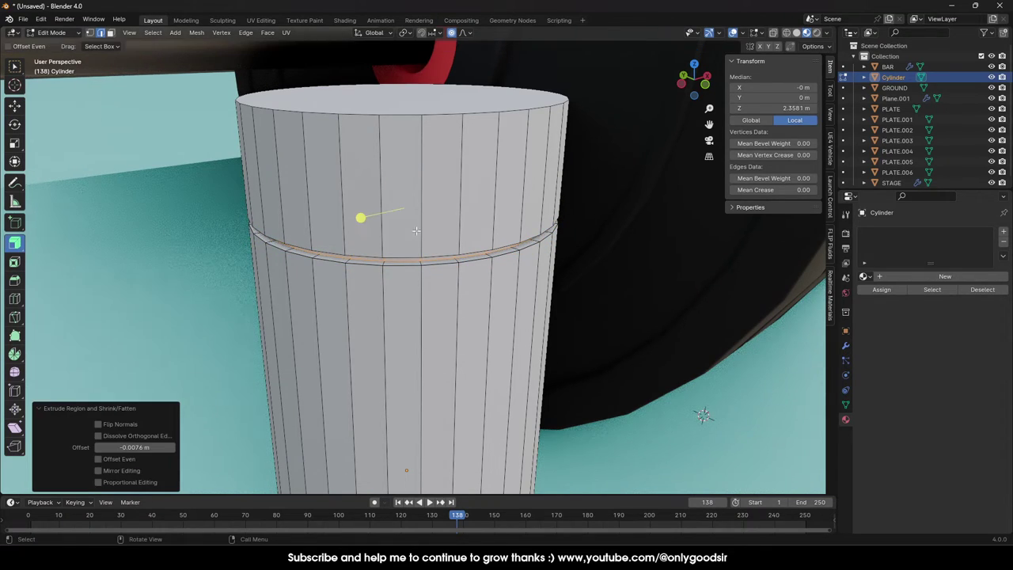
pyautogui.click(431, 103)
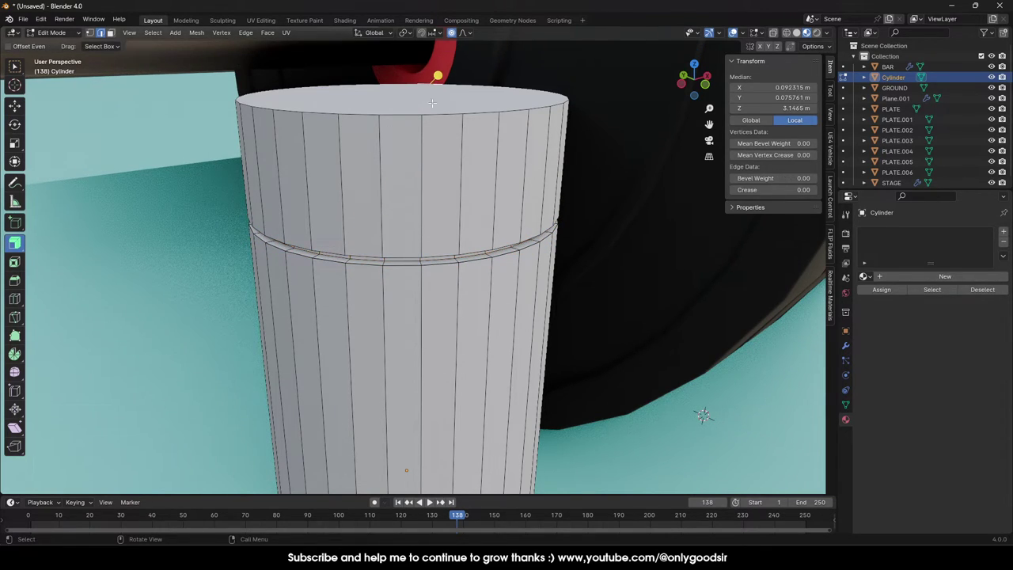
pyautogui.click(15, 106)
pyautogui.press('Tab')
# Apply Shade Auto Smooth with a 30° angle to the cylinder.
pyautogui.scroll(-5, 343, 280)
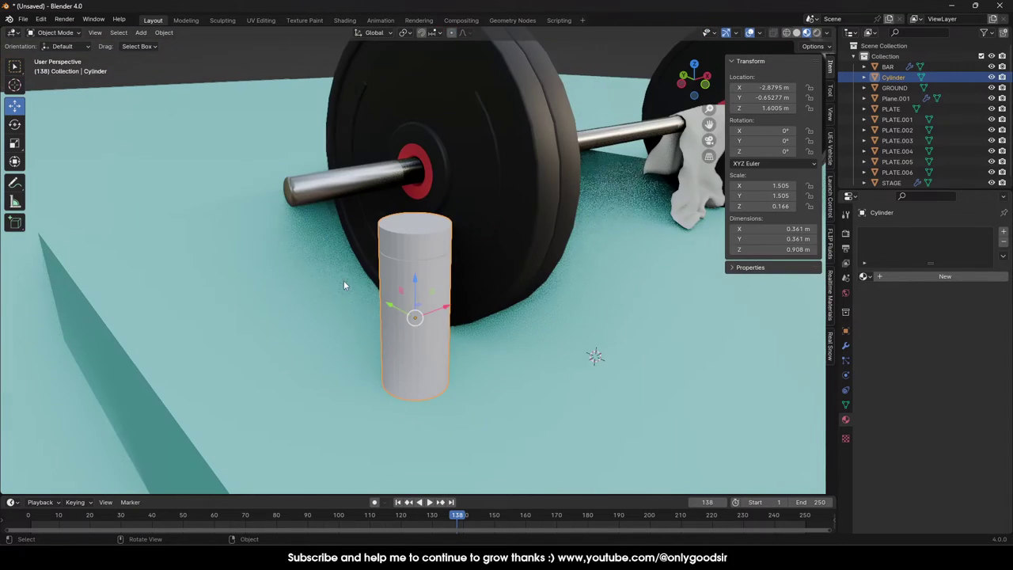
pyautogui.rightClick(425, 285)
pyautogui.click(425, 283)
pyautogui.rightClick(432, 282)
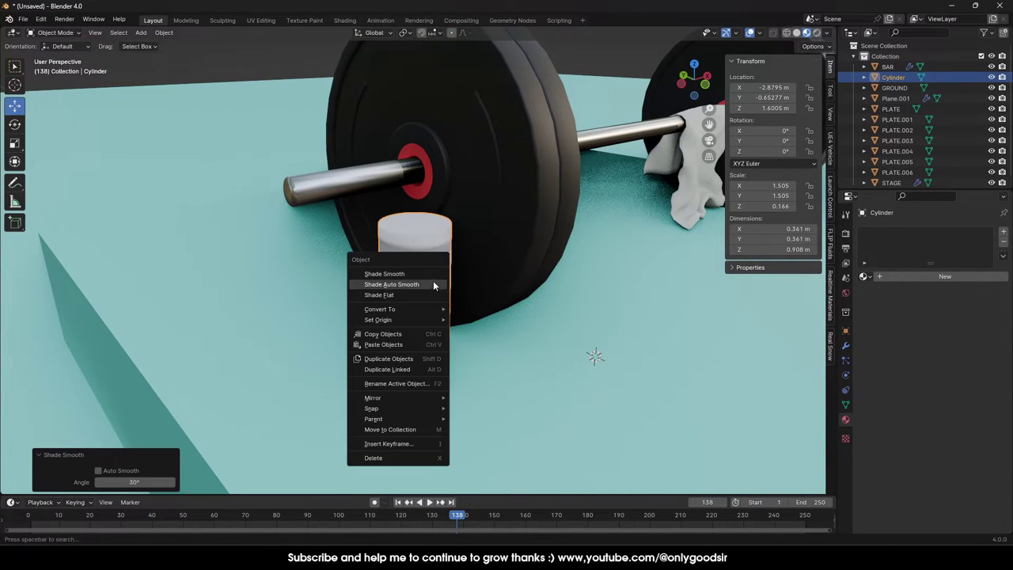
pyautogui.click(423, 284)
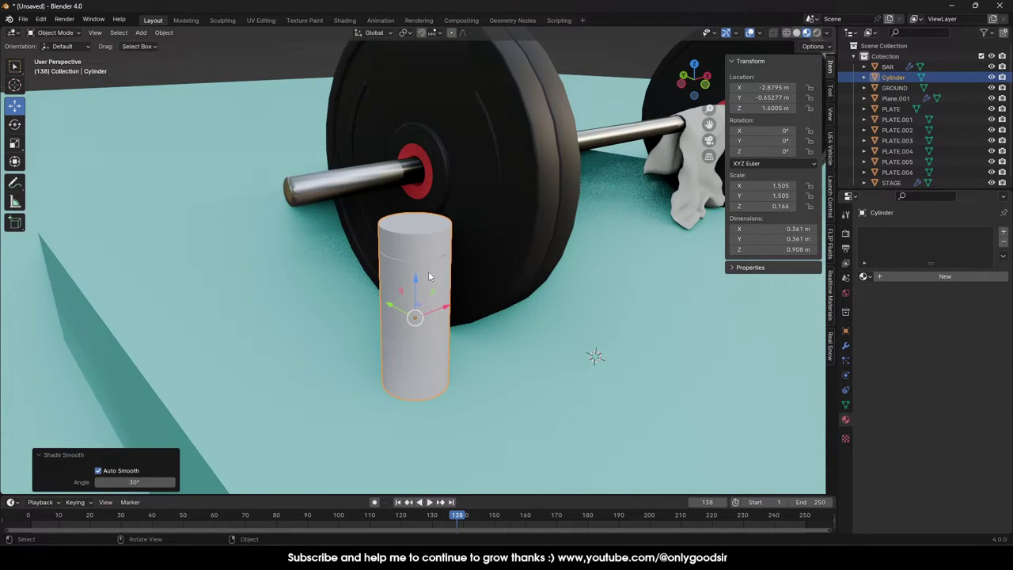
# Give the cylinder a new Principled BSDF material with roughness 0.154 and transmission weight 1.000.
pyautogui.click(931, 279)
pyautogui.click(950, 343)
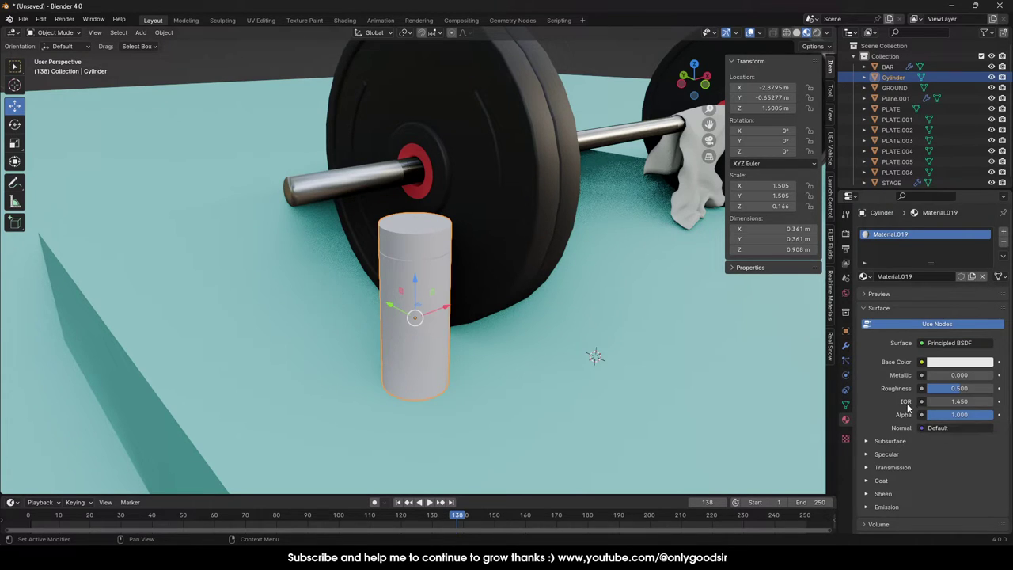
pyautogui.moveTo(954, 388); pyautogui.dragTo(938, 388)
pyautogui.click(868, 467)
pyautogui.moveTo(958, 480); pyautogui.dragTo(986, 480)
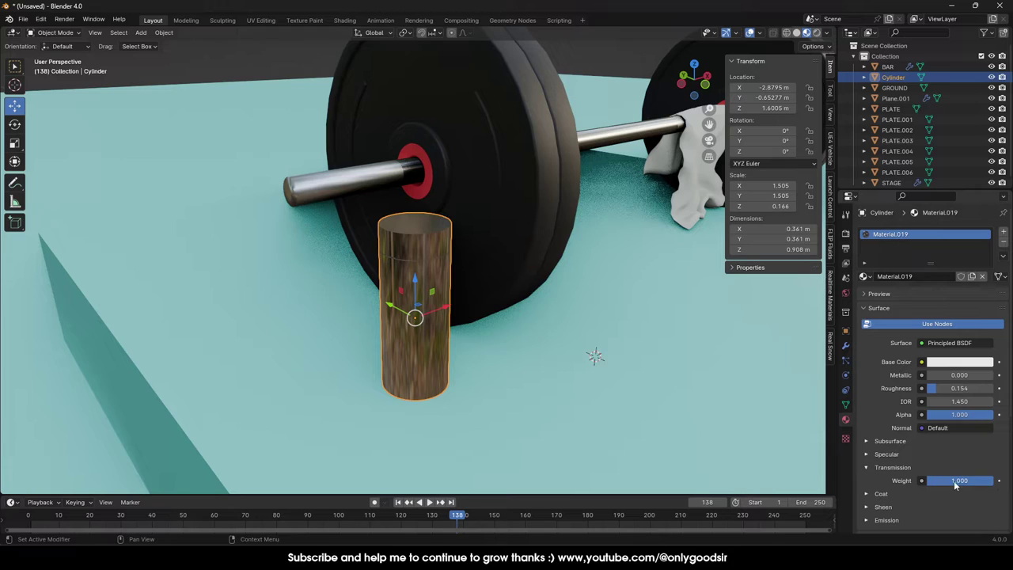
# Adjust the cylinder material to transmission weight 0.984, roughness 0.319 and IOR 1.100.
pyautogui.moveTo(955, 485); pyautogui.dragTo(954, 486)
pyautogui.moveTo(941, 388); pyautogui.dragTo(949, 401)
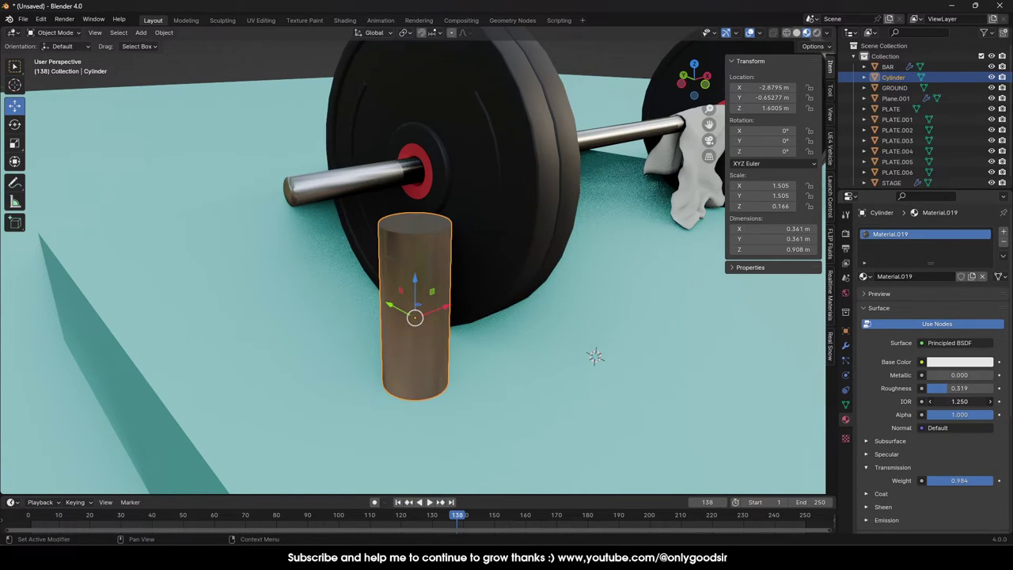
pyautogui.moveTo(948, 401); pyautogui.dragTo(945, 401)
pyautogui.moveTo(589, 335); pyautogui.dragTo(510, 289, button='middle')
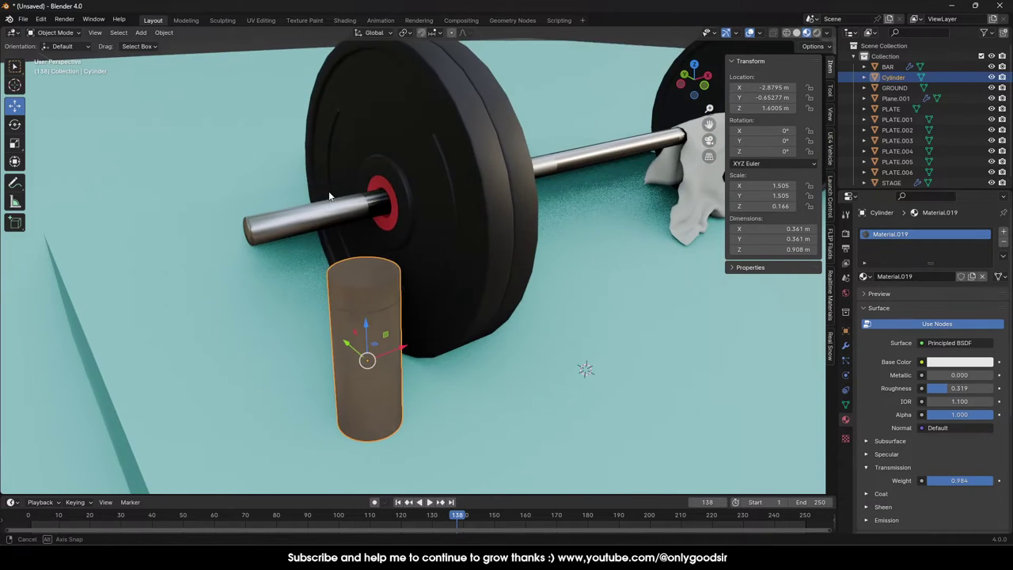
# Select the cylinder's top cap faces, assign them a new material in a second slot, and return to Object Mode.
pyautogui.press('Tab')
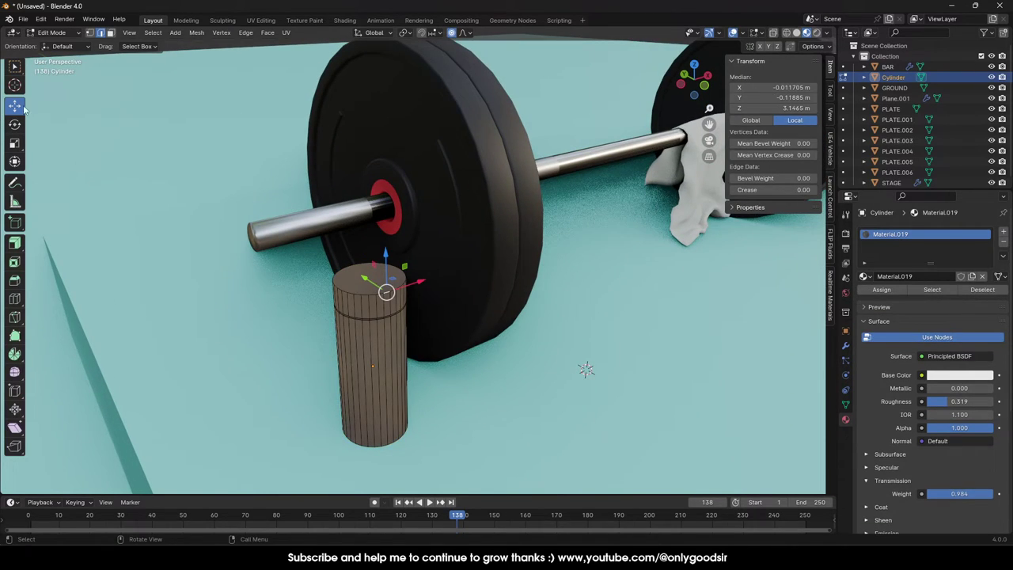
pyautogui.click(111, 33)
pyautogui.click(374, 280)
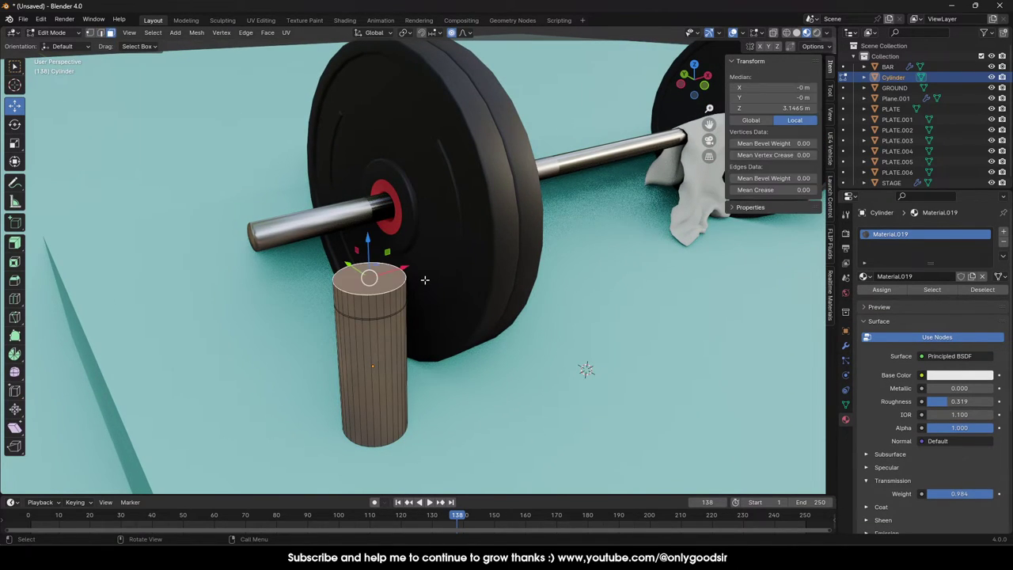
pyautogui.press('ctrl+KP_Add')
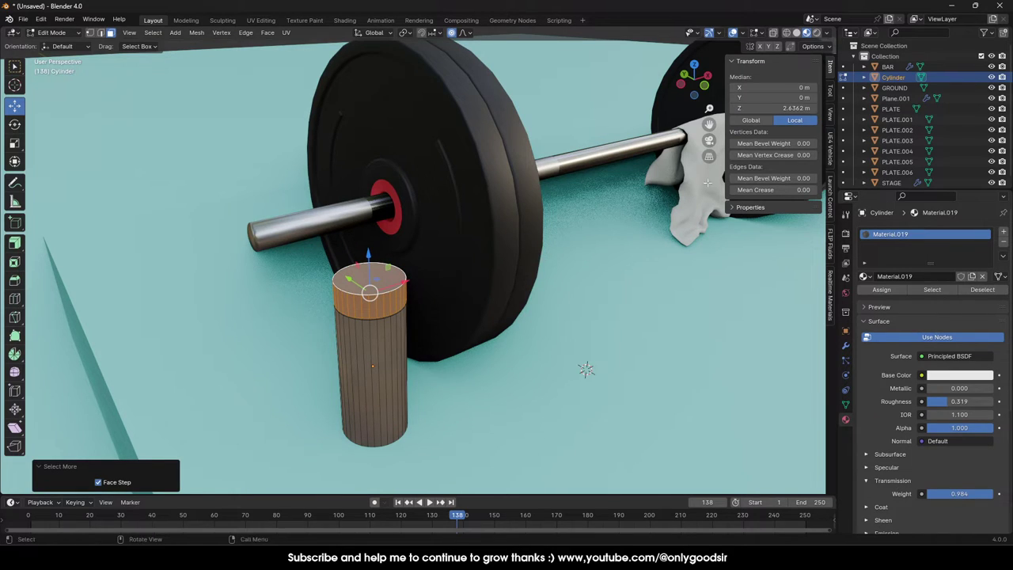
pyautogui.click(1004, 231)
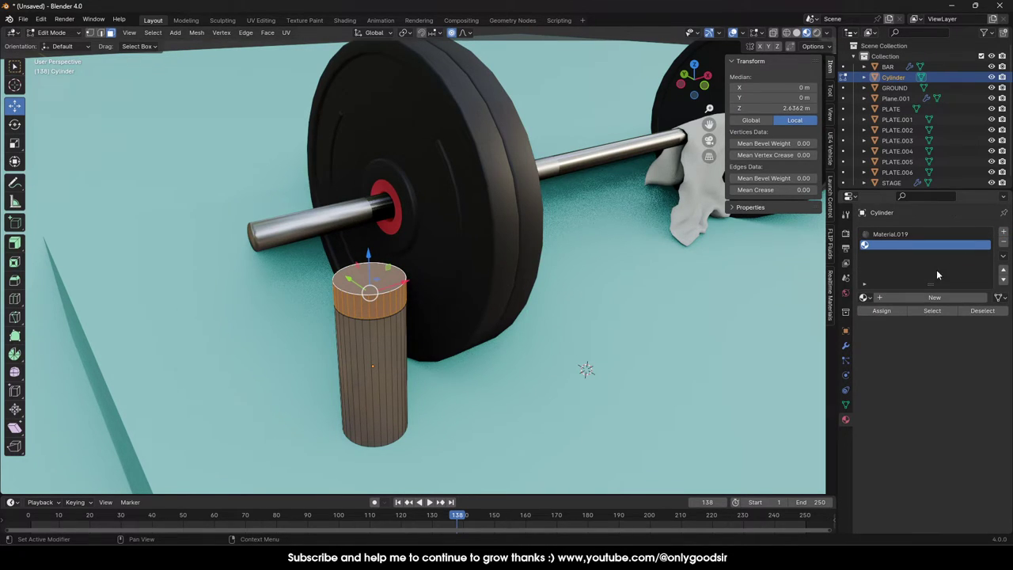
pyautogui.click(901, 299)
pyautogui.click(881, 312)
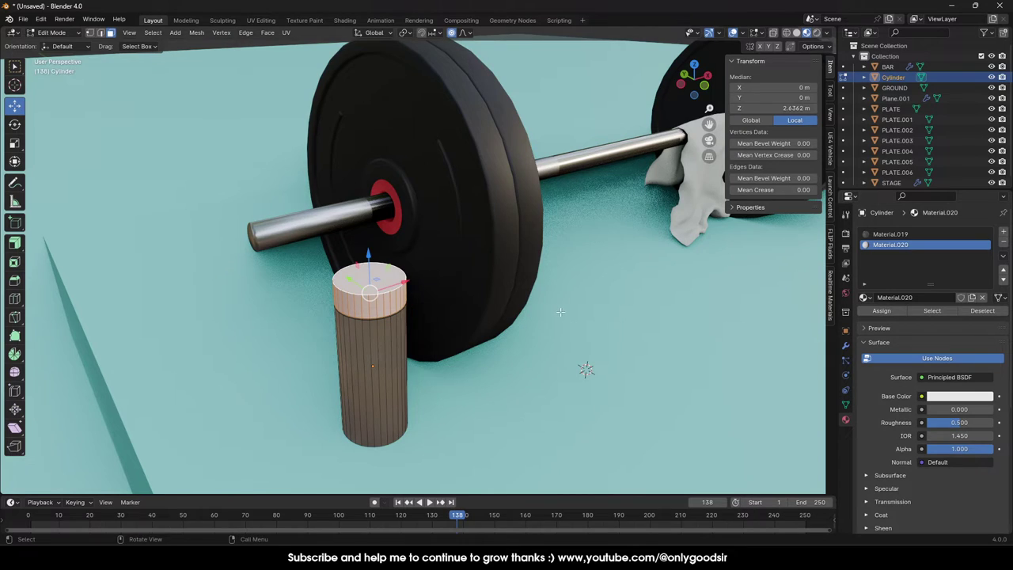
pyautogui.moveTo(560, 312); pyautogui.dragTo(559, 300, button='middle')
pyautogui.press('Tab')
pyautogui.scroll(-6, 562, 168)
pyautogui.click(531, 84)
pyautogui.scroll(-1, 552, 193)
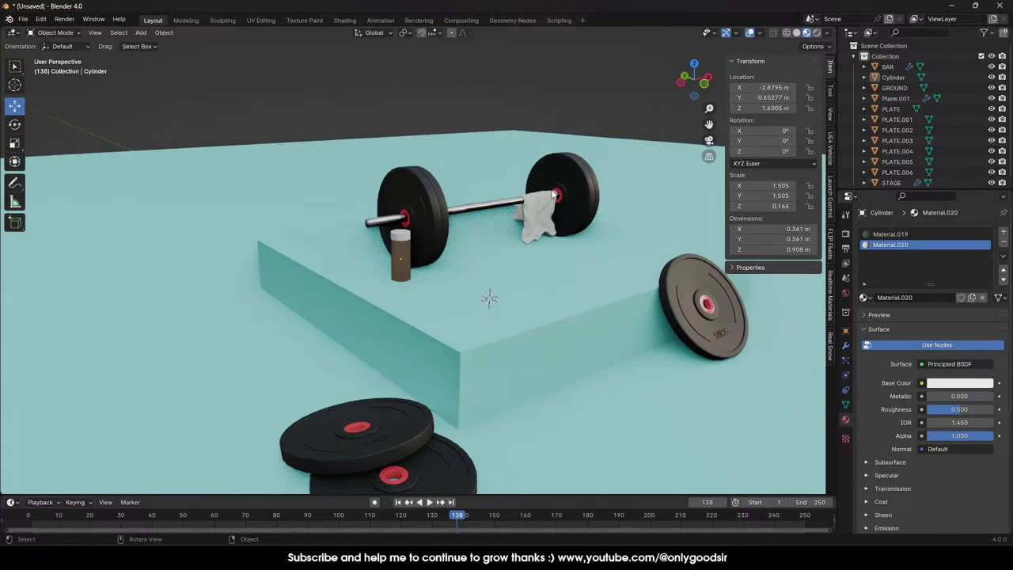
# Switch the material preview lighting to the dark studio HDRI and rotate it to 36.4°.
pyautogui.moveTo(553, 193); pyautogui.dragTo(521, 176, button='middle')
pyautogui.scroll(3, 408, 213)
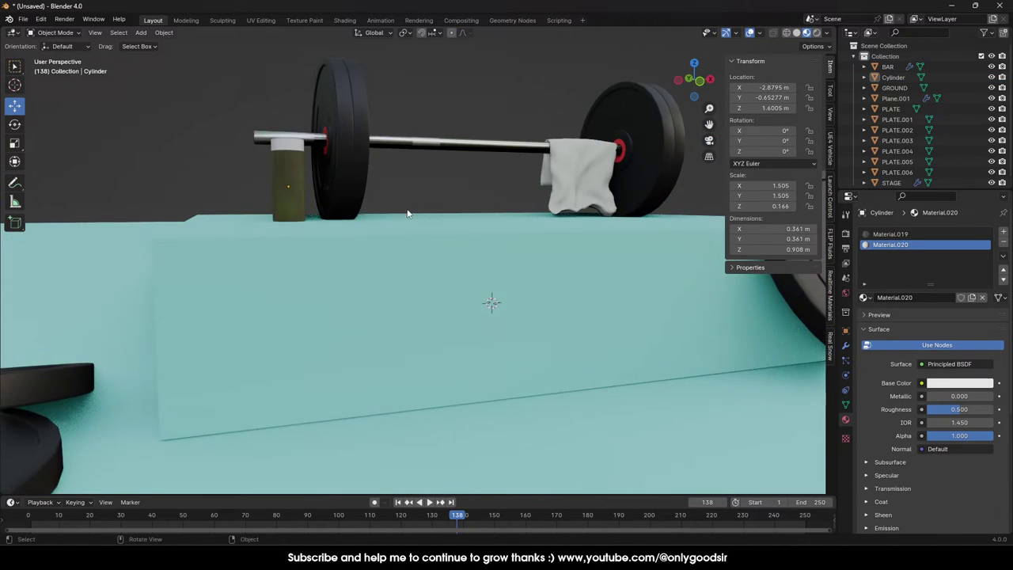
pyautogui.click(291, 188)
pyautogui.click(824, 35)
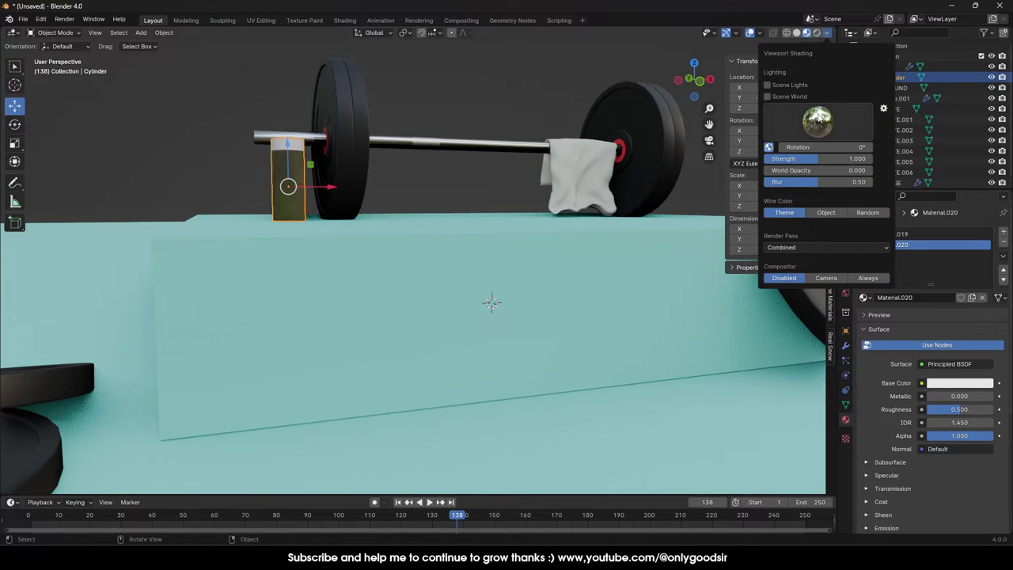
pyautogui.click(820, 117)
pyautogui.click(792, 159)
pyautogui.moveTo(536, 94); pyautogui.dragTo(452, 192, button='middle')
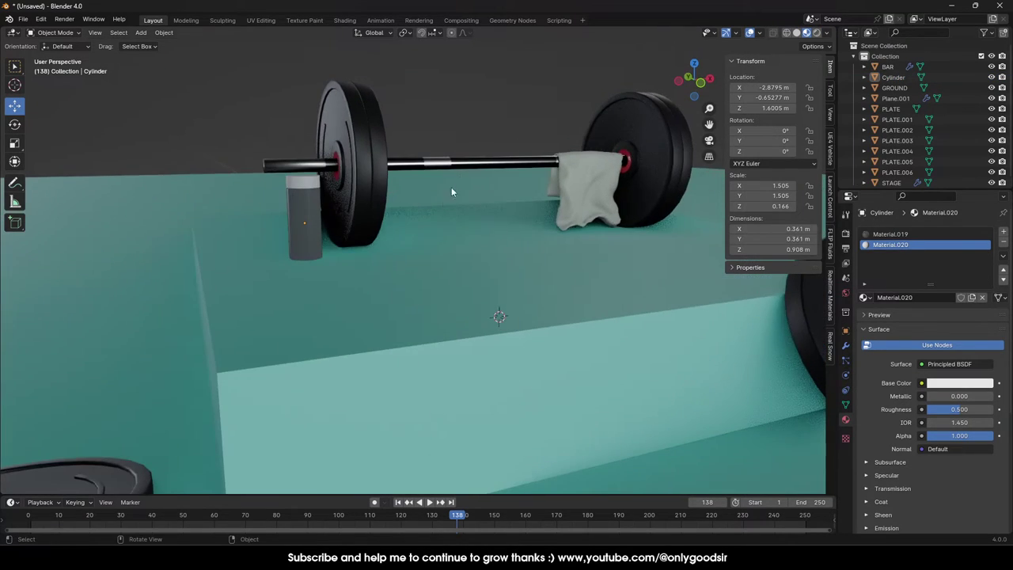
pyautogui.scroll(-3, 303, 215)
pyautogui.moveTo(443, 255)
pyautogui.mouseDown(button='middle')
pyautogui.moveTo(400, 258)
pyautogui.moveTo(452, 260)
pyautogui.moveTo(444, 260)
pyautogui.mouseUp(button='middle')
pyautogui.click(827, 36)
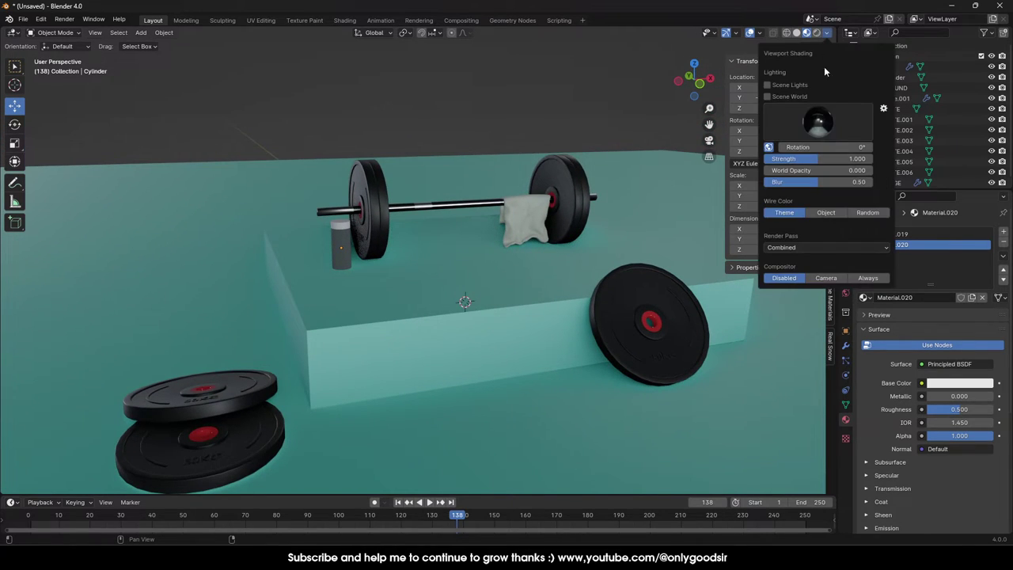
pyautogui.moveTo(813, 159); pyautogui.dragTo(855, 147)
# Set the cylinder body material, Material.019, to IOR 1.300 and roughness 0.256.
pyautogui.click(347, 250)
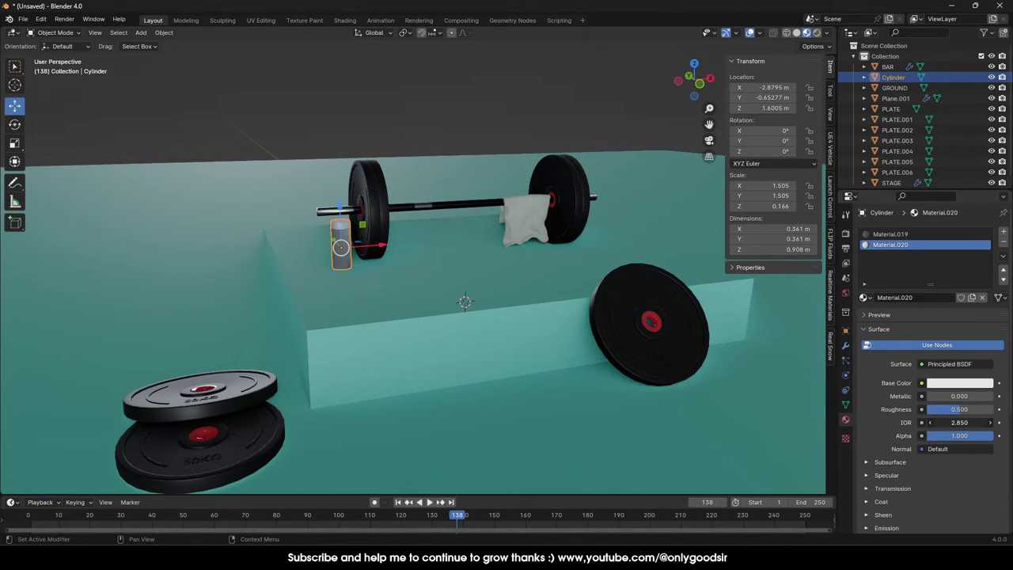
pyautogui.click(905, 234)
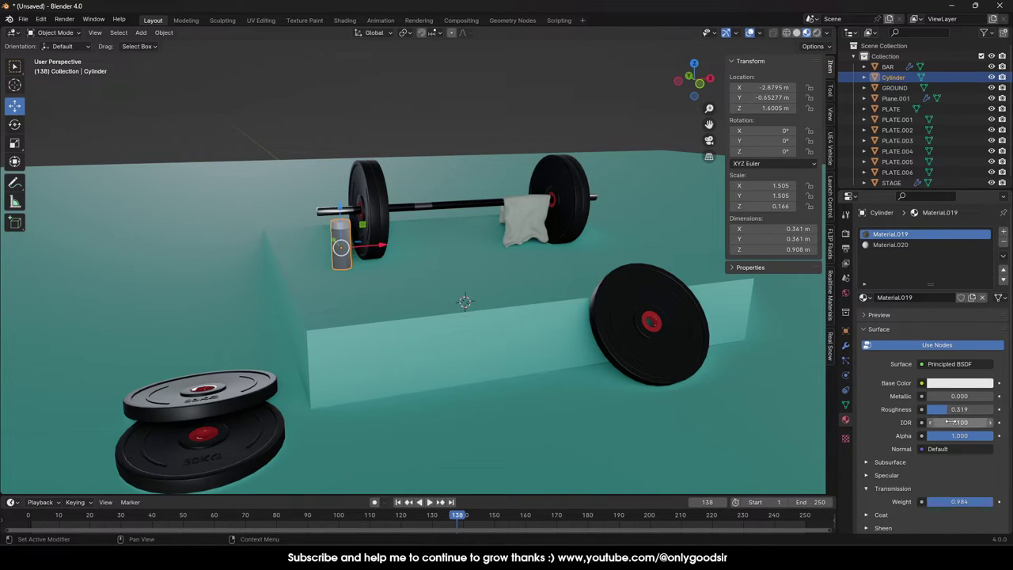
pyautogui.moveTo(953, 422)
pyautogui.mouseDown()
pyautogui.moveTo(925, 422)
pyautogui.moveTo(970, 422)
pyautogui.mouseUp()
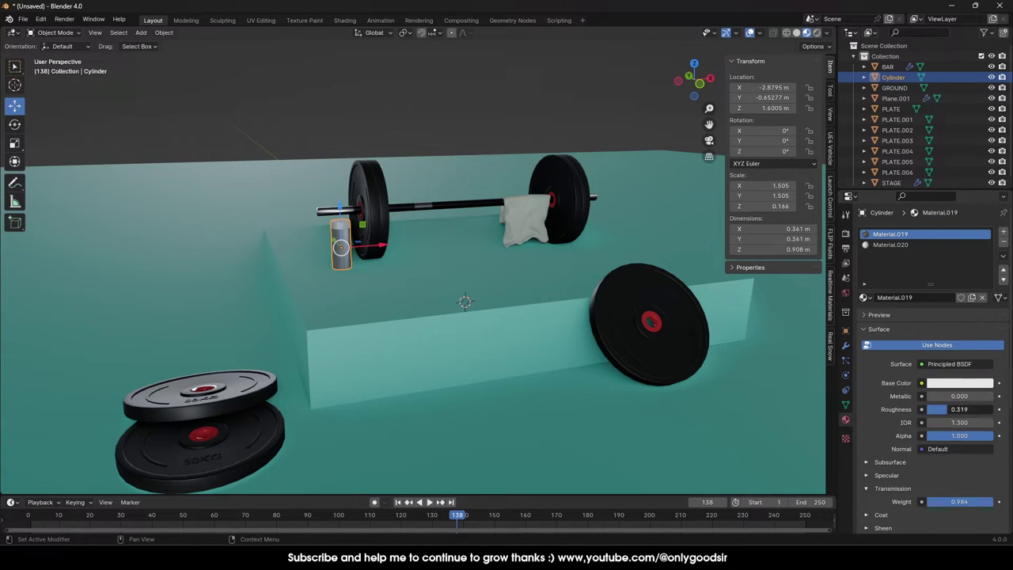
pyautogui.moveTo(959, 409); pyautogui.dragTo(948, 410)
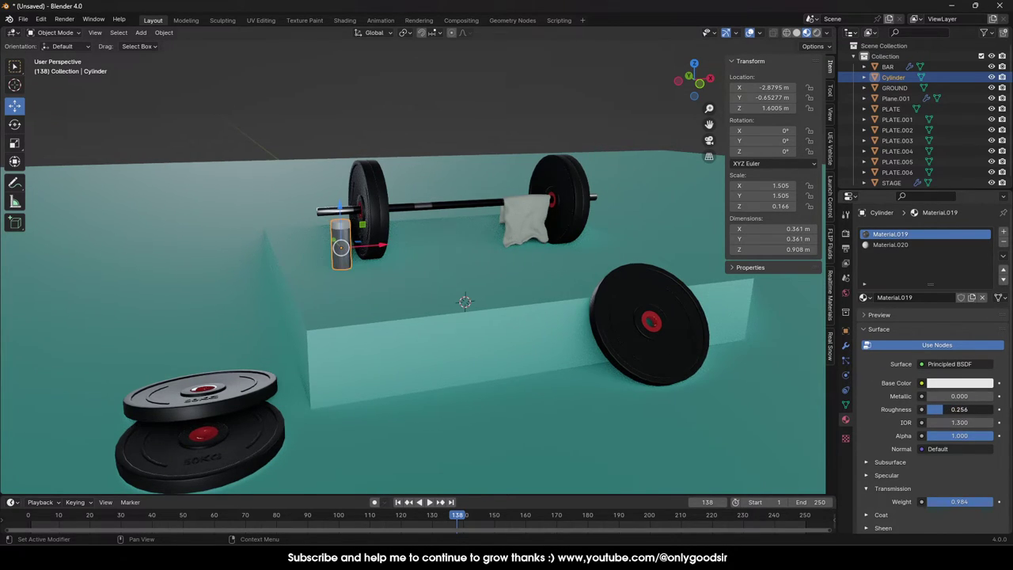
# Enable Screen Space Reflections with Refraction in the EEVEE render settings and deselect the cylinder.
pyautogui.click(846, 249)
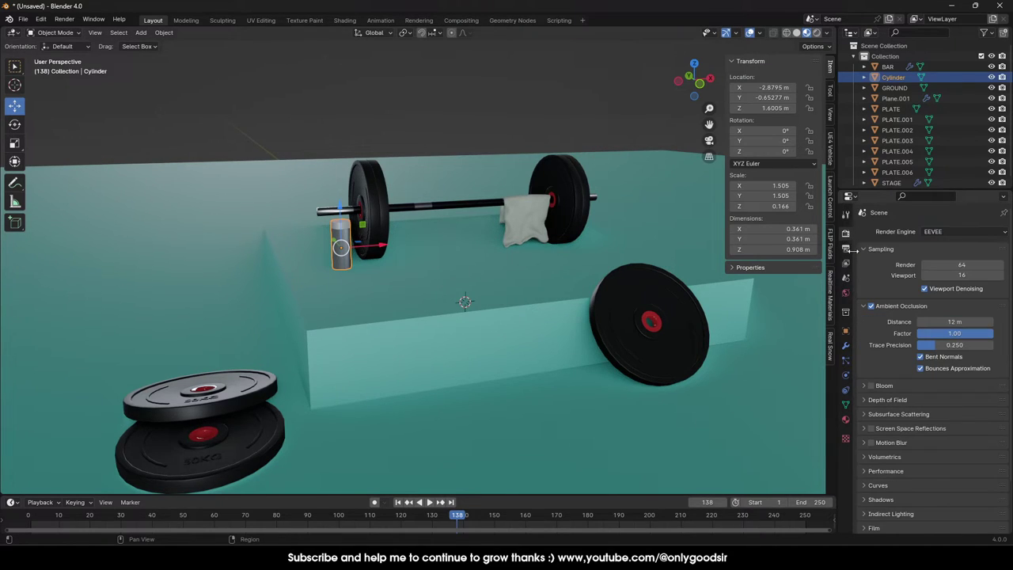
pyautogui.click(871, 428)
pyautogui.click(864, 429)
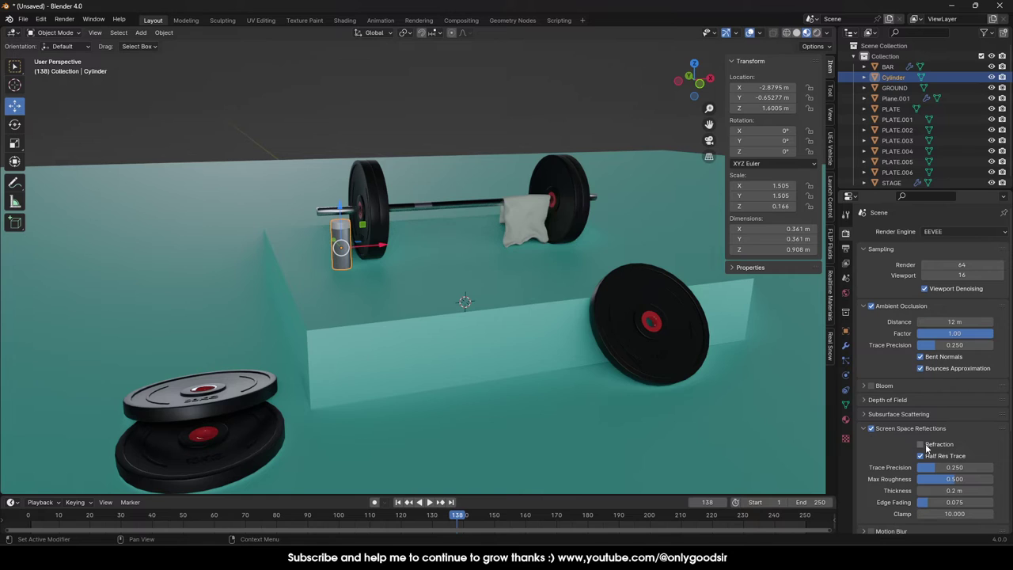
pyautogui.click(538, 124)
# Add a camera and move it to about Y -5.52 m and Z 2.98 m.
pyautogui.scroll(-3, 531, 224)
pyautogui.moveTo(559, 273); pyautogui.dragTo(510, 244, button='middle')
pyautogui.click(139, 34)
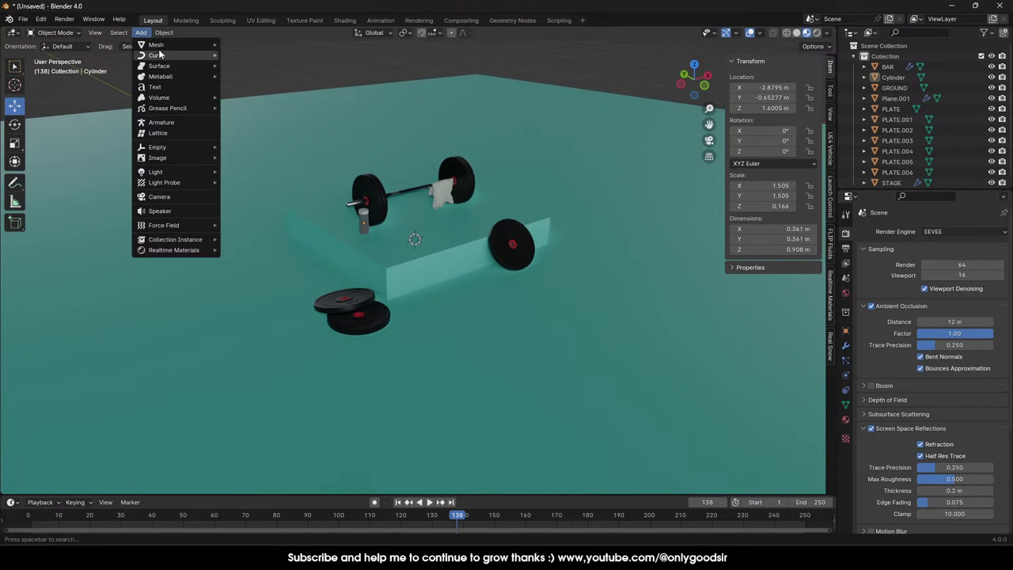
pyautogui.click(167, 198)
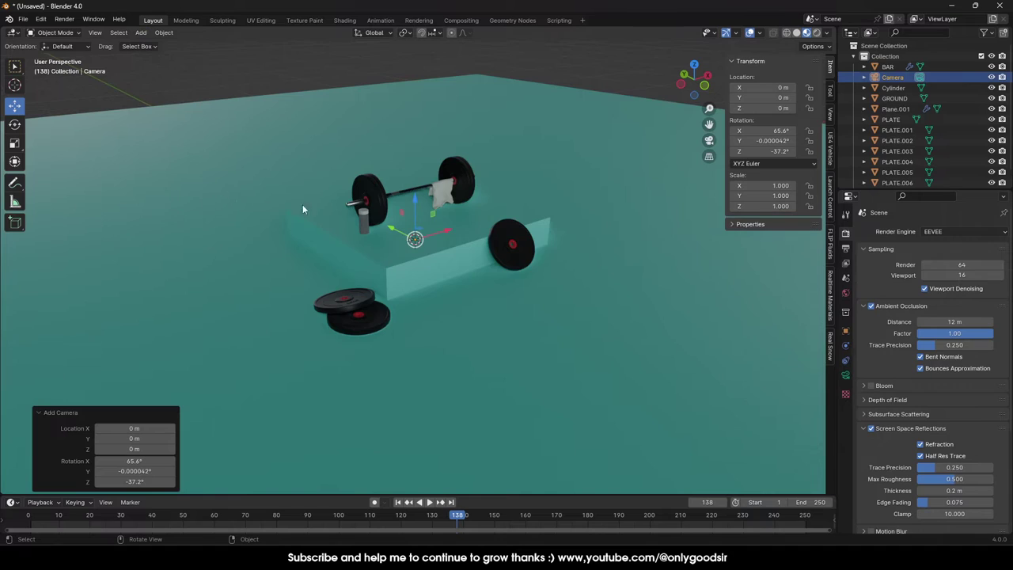
pyautogui.moveTo(395, 230); pyautogui.dragTo(531, 180)
# Split the 3D viewport vertically into two and show the camera view in one of them.
pyautogui.rightClick(836, 179)
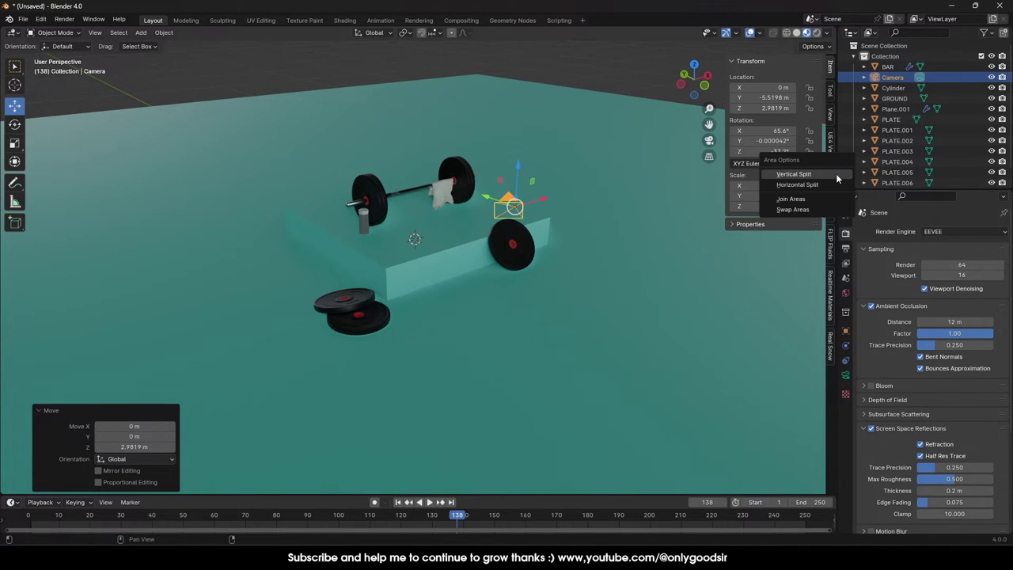
pyautogui.click(808, 175)
pyautogui.click(438, 210)
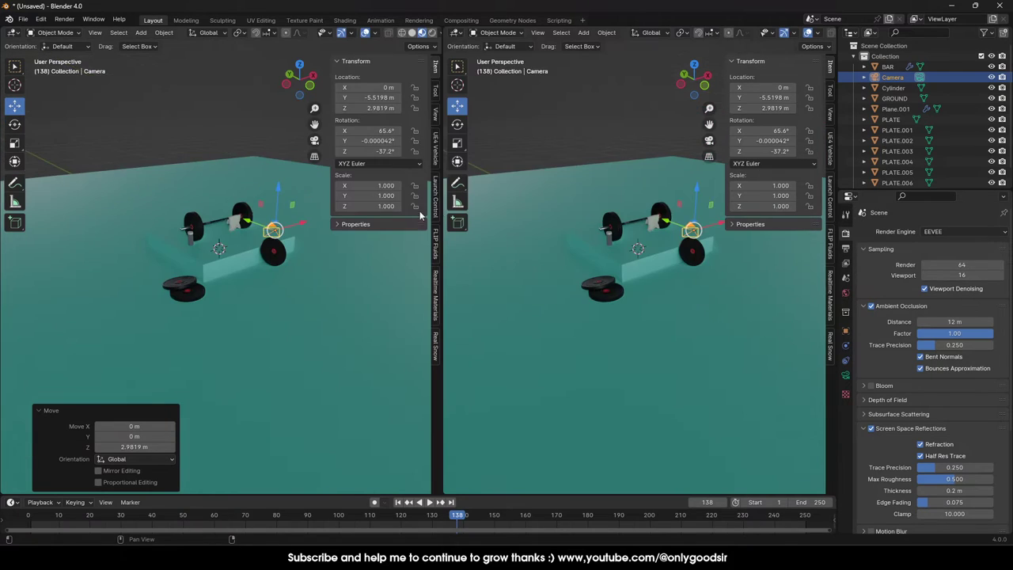
pyautogui.press('KP_0')
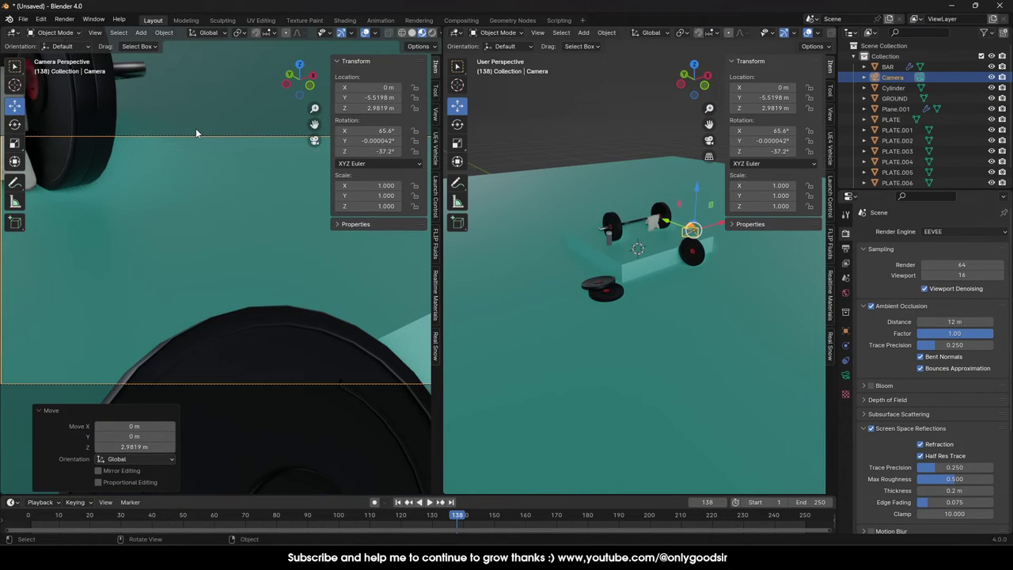
# Lock the camera to the view, and hide the sidebar and the overlays in the camera viewport.
pyautogui.click(434, 115)
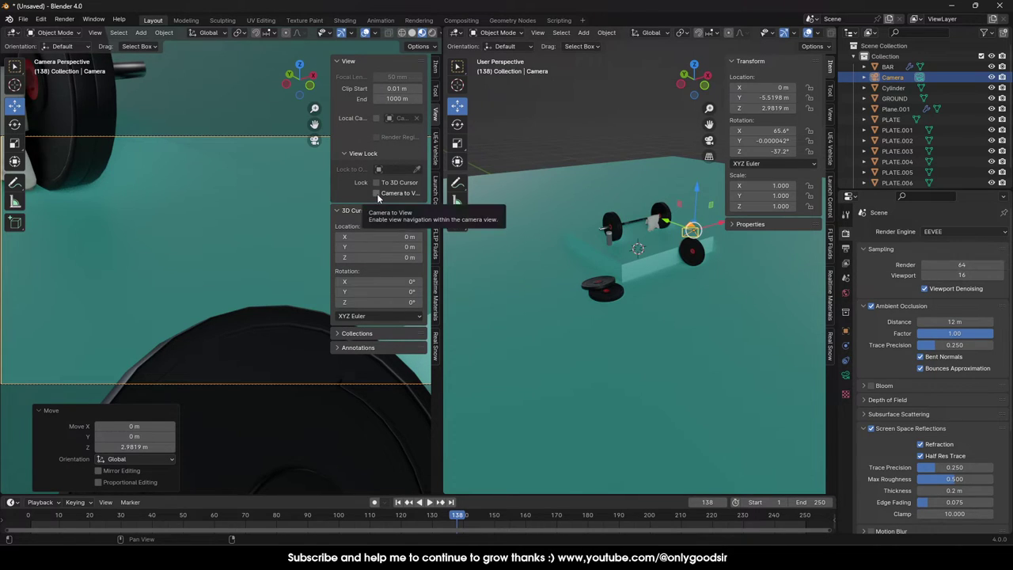
pyautogui.click(378, 196)
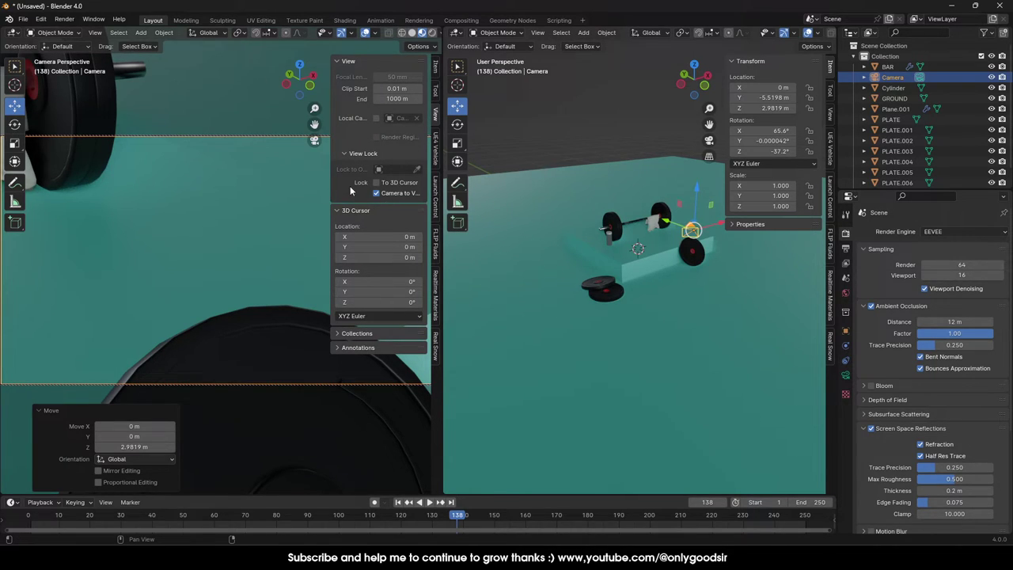
pyautogui.press('n')
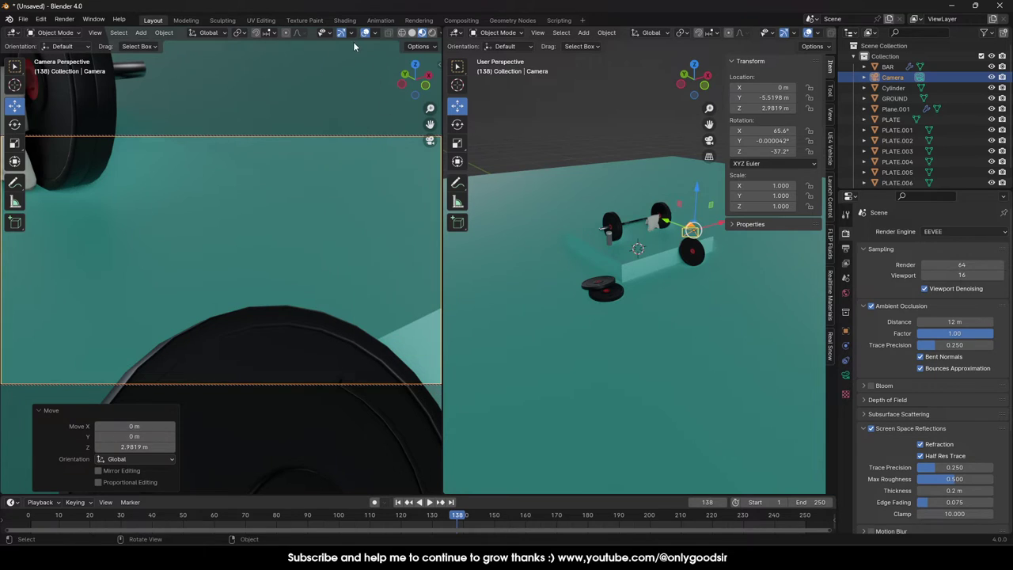
pyautogui.click(365, 33)
# Pull the camera back and tilt it to frame the barbell, stage and loose plates from above, rotated about 54.4° in X and -30° in Z.
pyautogui.scroll(-8, 264, 230)
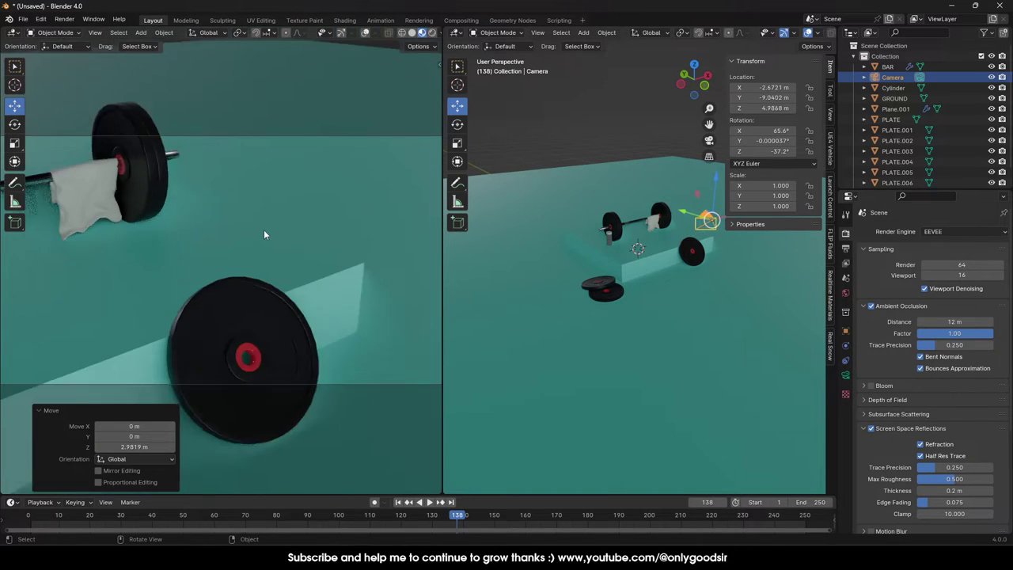
pyautogui.keyDown('shift'); pyautogui.moveTo(222, 246); pyautogui.dragTo(271, 242, button='middle'); pyautogui.keyUp('shift')
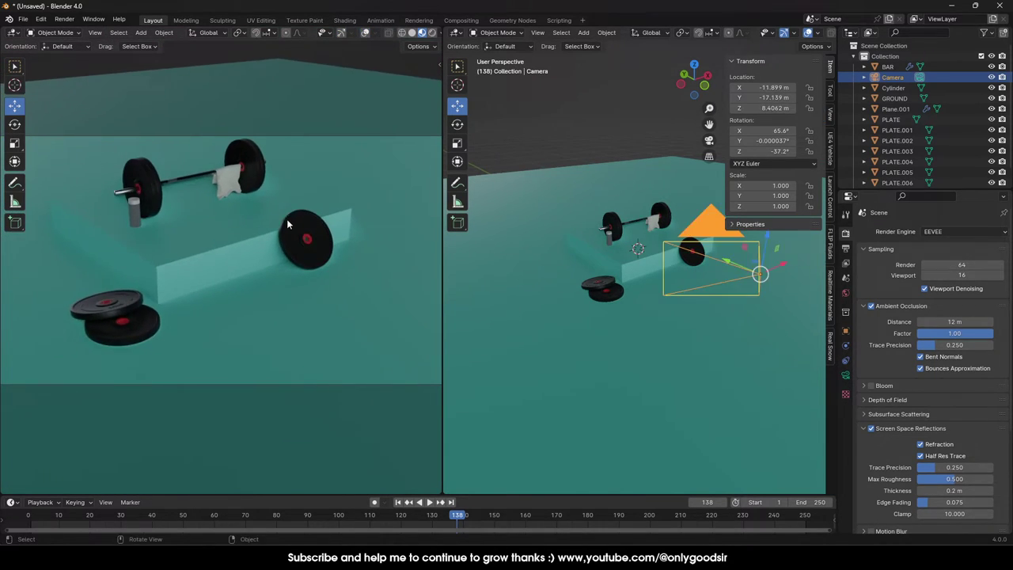
pyautogui.scroll(-1, 278, 243)
# Set the camera to Orthographic with a scale of 16.800 and shift it to center the gym scene in the frame.
pyautogui.click(845, 375)
pyautogui.click(956, 265)
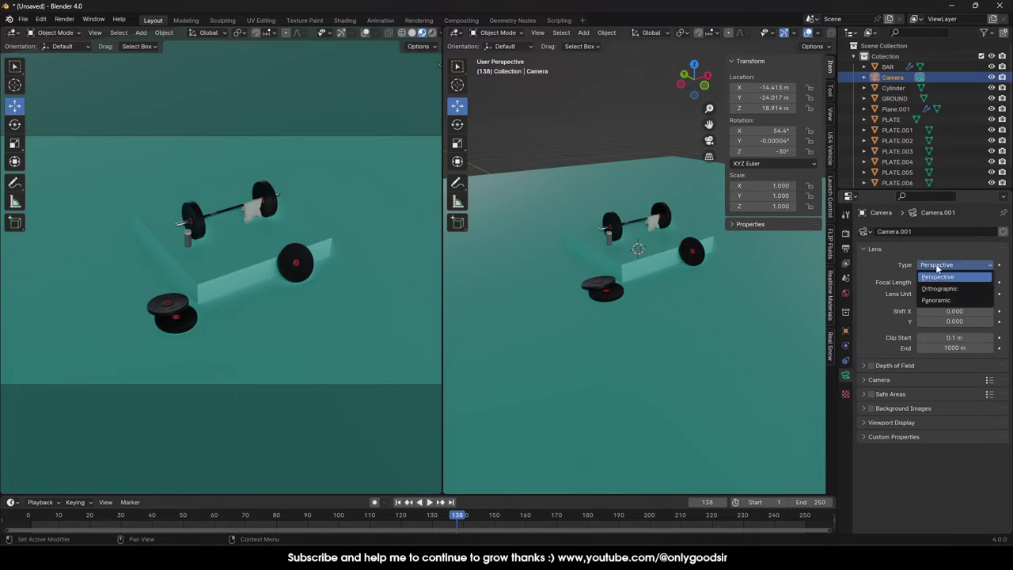
pyautogui.click(954, 289)
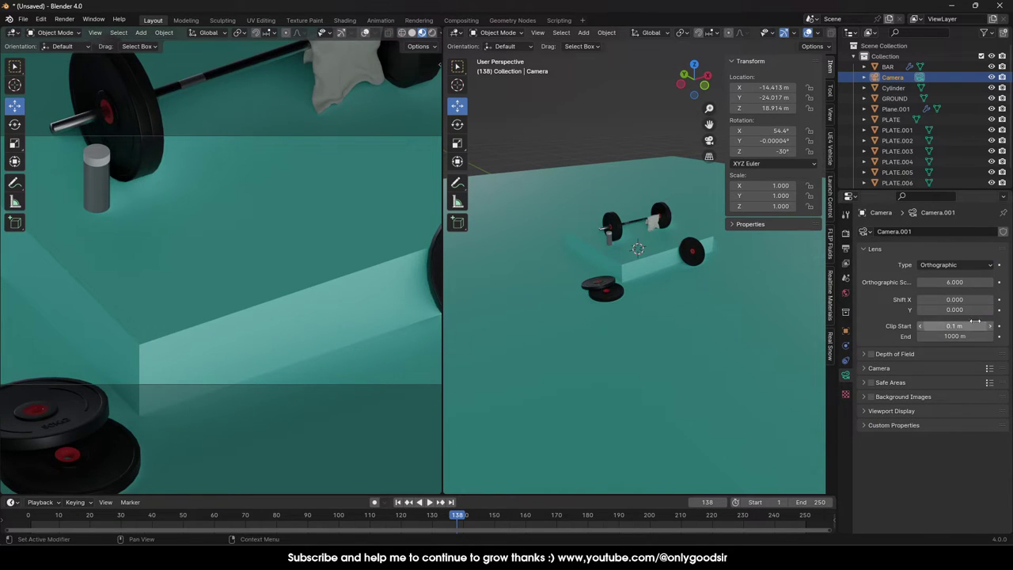
pyautogui.moveTo(955, 282); pyautogui.dragTo(1010, 282)
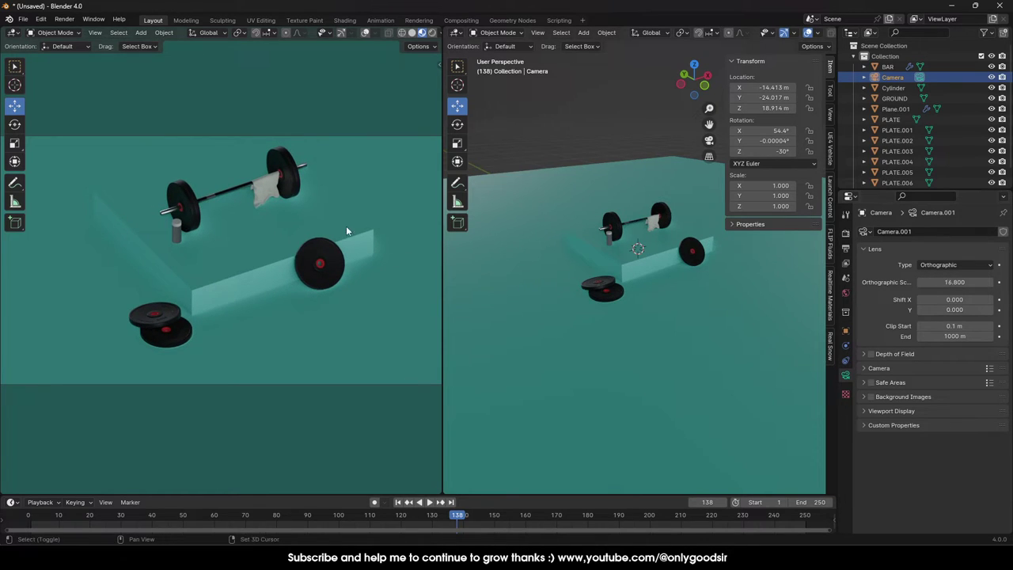
pyautogui.keyDown('shift'); pyautogui.moveTo(338, 234); pyautogui.dragTo(317, 239, button='middle'); pyautogui.keyUp('shift')
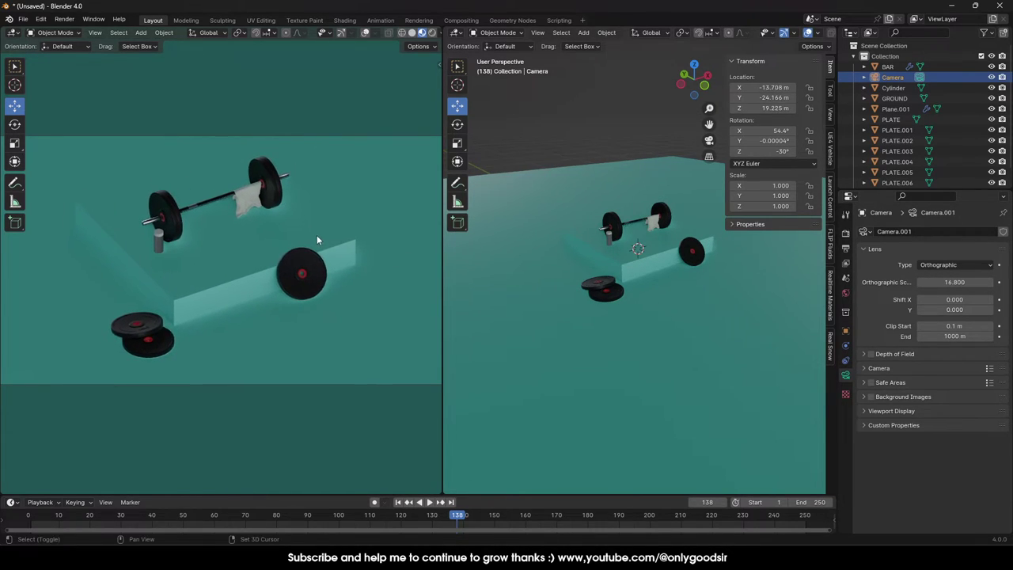
# Widen the camera viewport and switch it to rendered shading with Scene World turned off.
pyautogui.moveTo(440, 46); pyautogui.dragTo(475, 44)
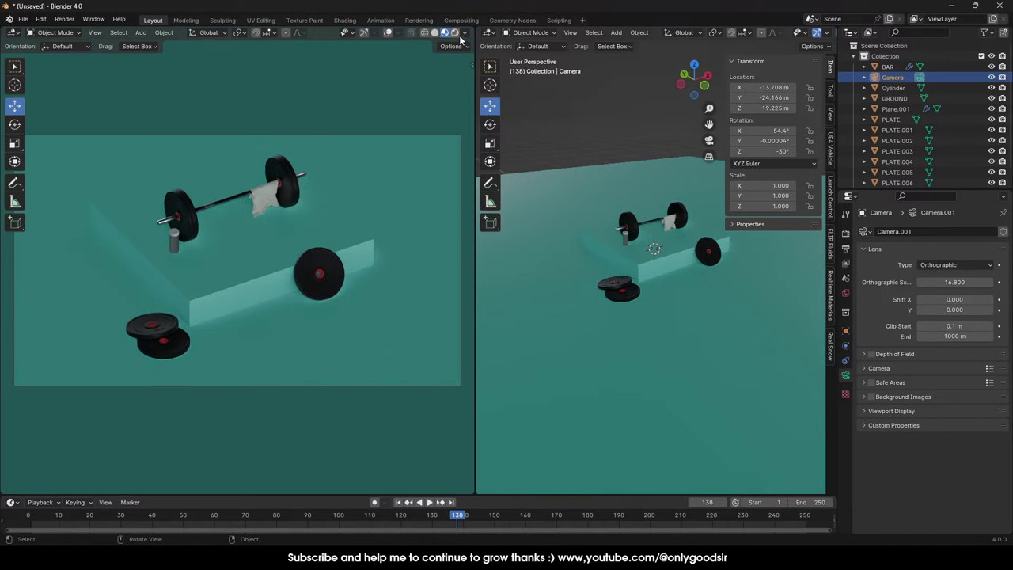
pyautogui.click(455, 32)
pyautogui.click(466, 32)
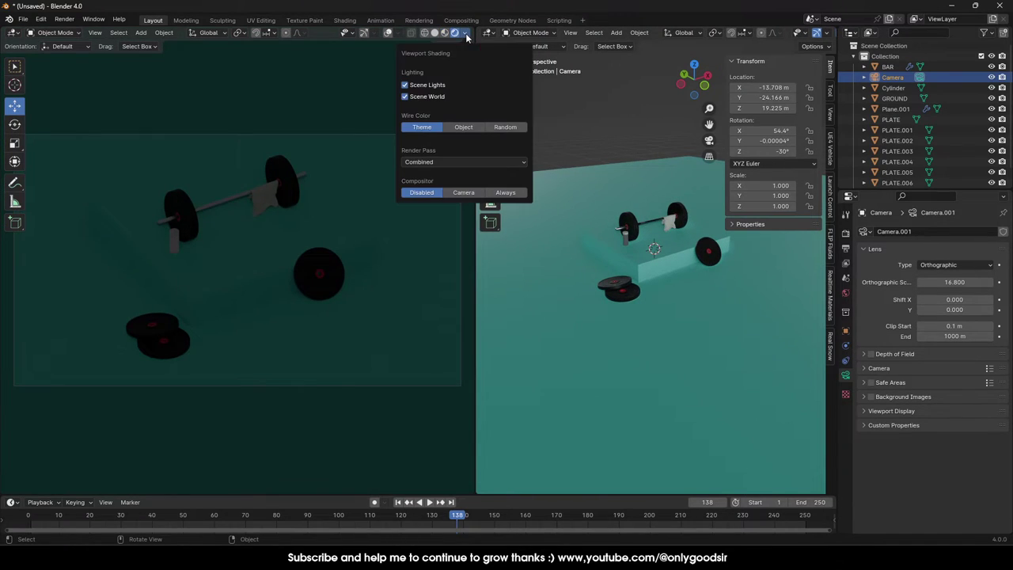
pyautogui.click(417, 98)
# Try out several of the built-in HDRI environments as lighting for the rendered camera viewport.
pyautogui.click(487, 123)
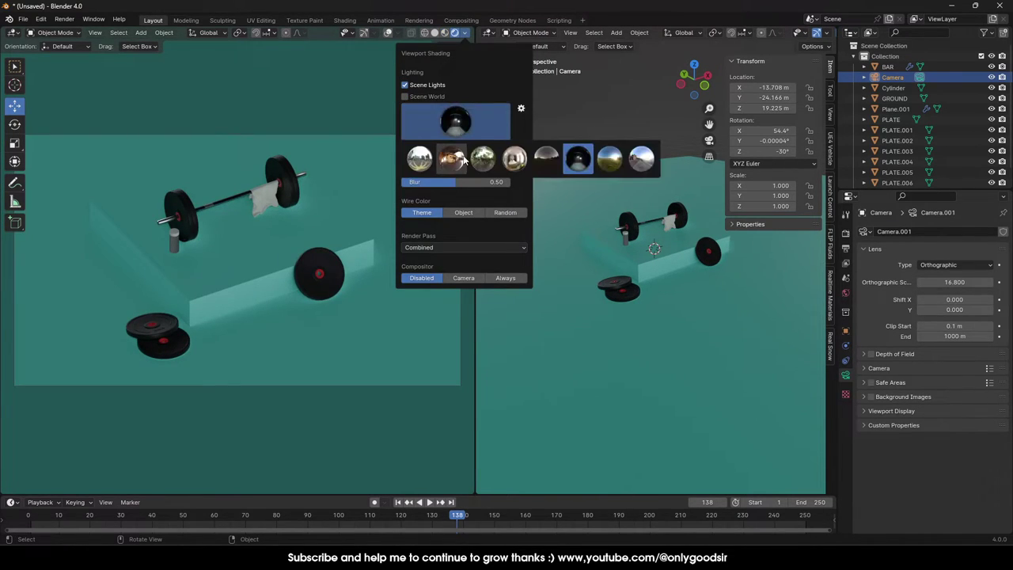
pyautogui.click(456, 159)
pyautogui.click(455, 128)
pyautogui.click(482, 161)
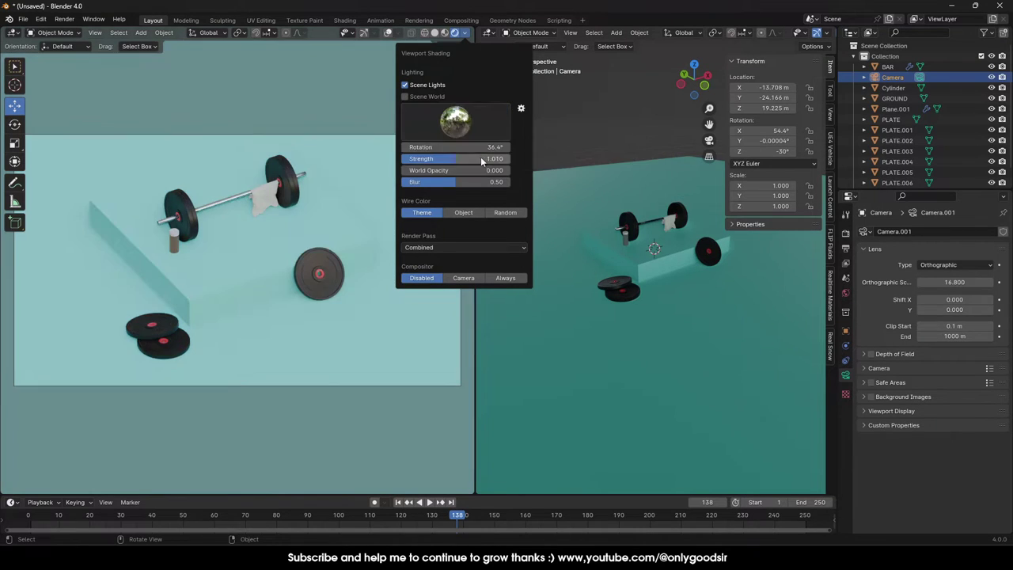
pyautogui.click(456, 123)
pyautogui.click(515, 158)
pyautogui.click(455, 123)
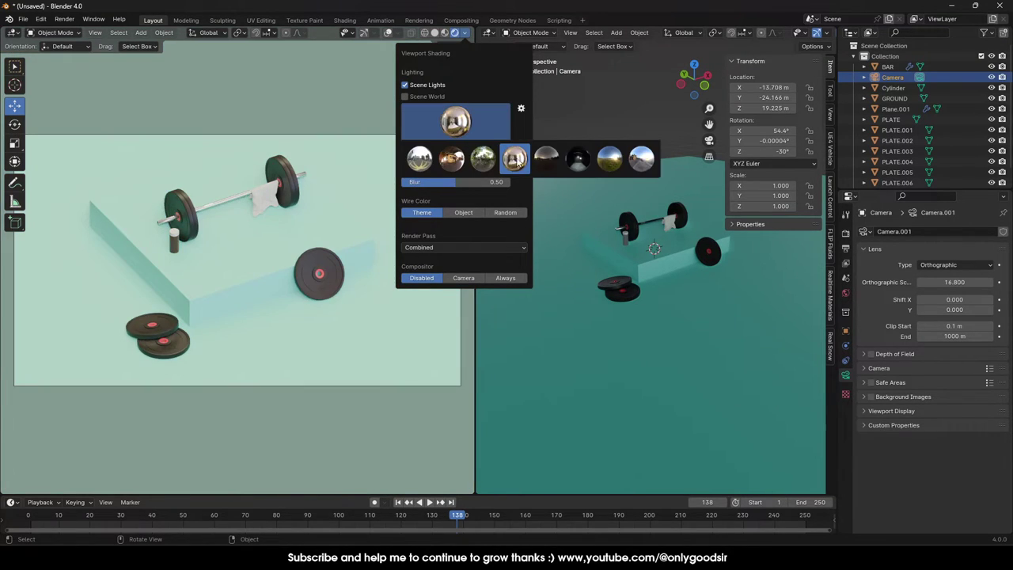
pyautogui.click(546, 159)
pyautogui.click(455, 125)
pyautogui.click(517, 160)
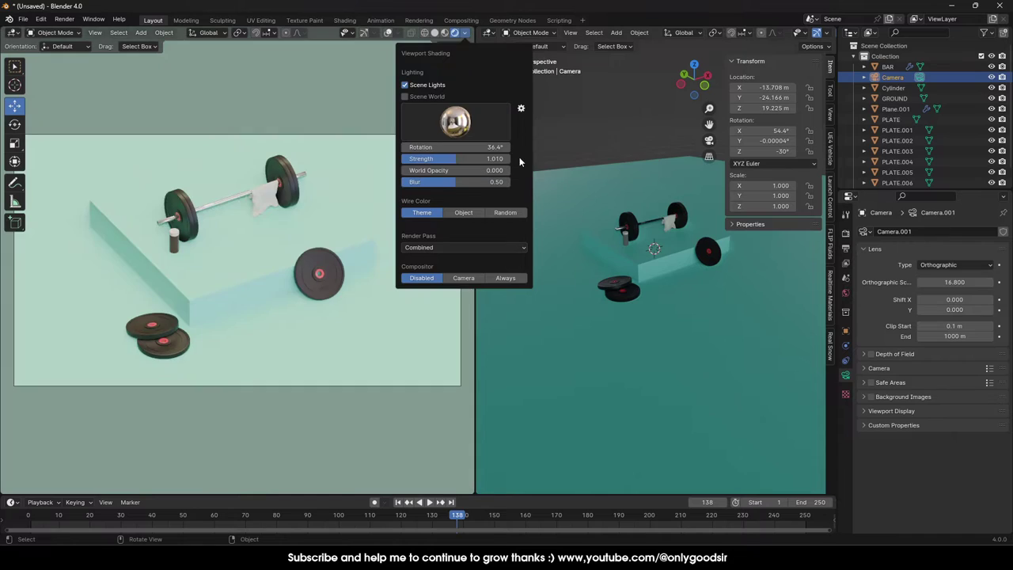
pyautogui.click(456, 122)
pyautogui.click(482, 161)
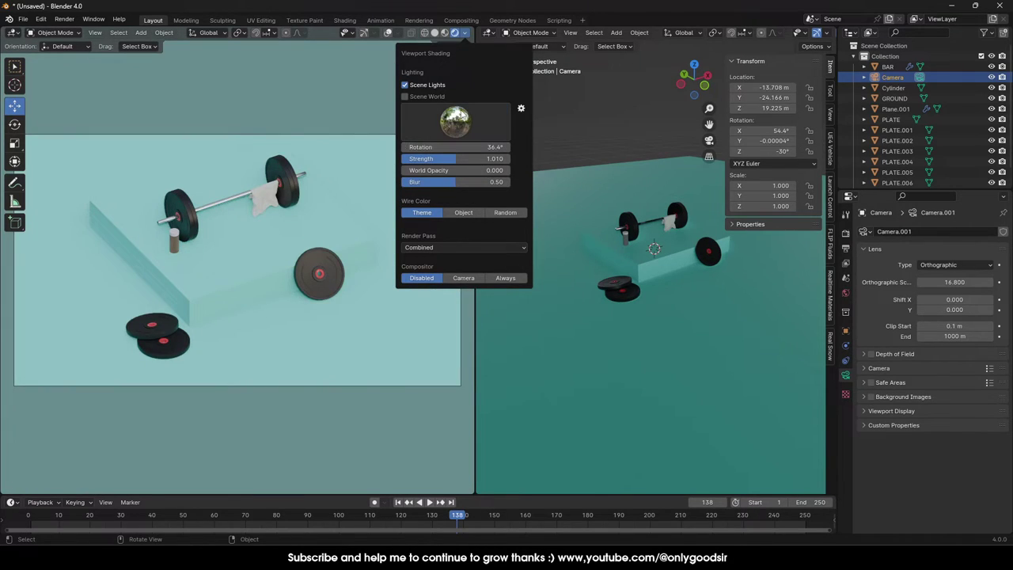
# Light the camera viewport with the fourth built-in HDRI, the warm interior, and lower its strength to about 0.490.
pyautogui.click(455, 118)
pyautogui.click(520, 160)
pyautogui.click(446, 116)
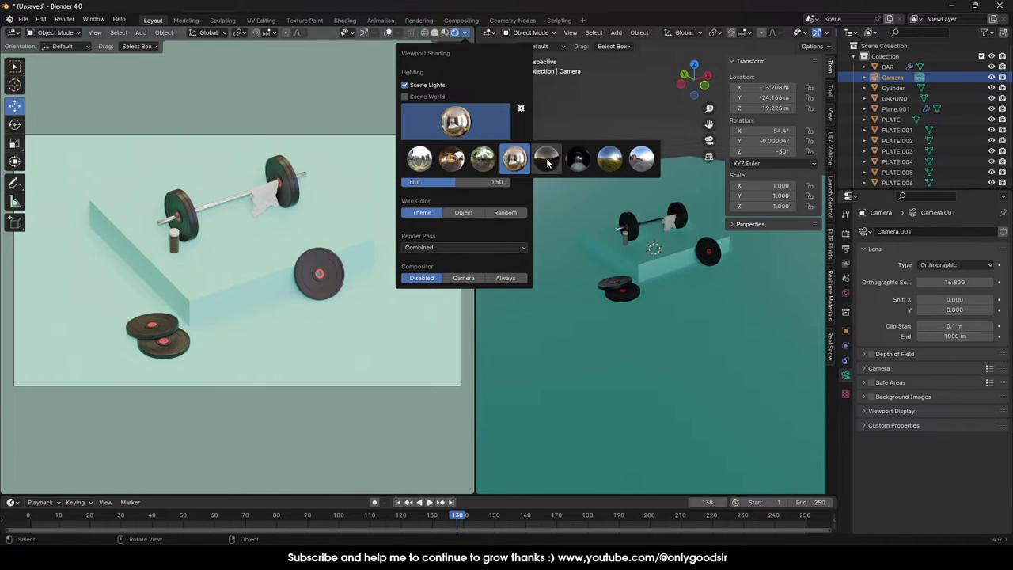
pyautogui.click(511, 163)
pyautogui.moveTo(459, 159); pyautogui.dragTo(427, 159)
# Add an area light, raise it about 8.56 m above the origin and scale it up uniformly to about 17.9.
pyautogui.click(623, 108)
pyautogui.scroll(-3, 597, 203)
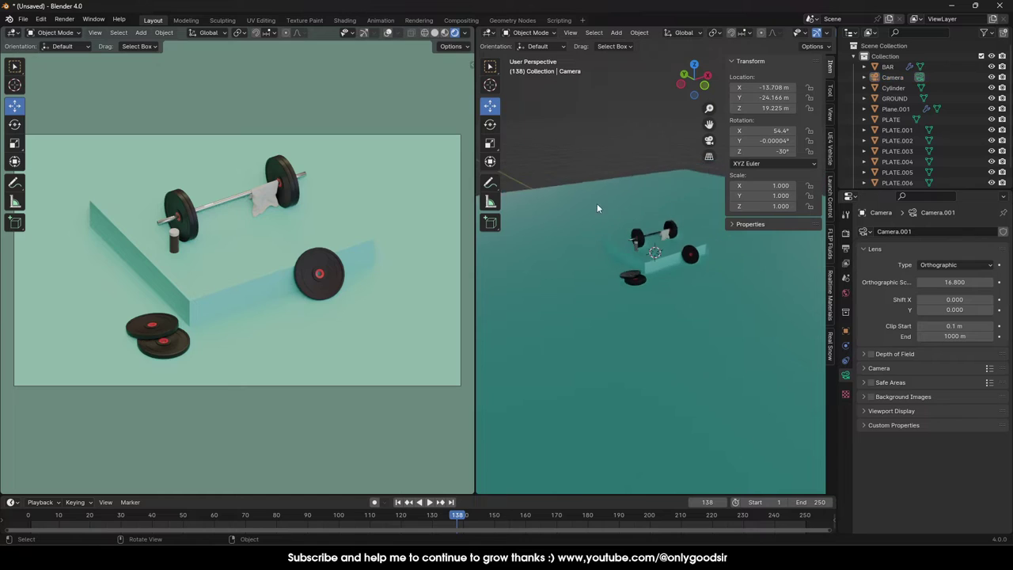
pyautogui.moveTo(637, 245); pyautogui.dragTo(609, 69, button='middle')
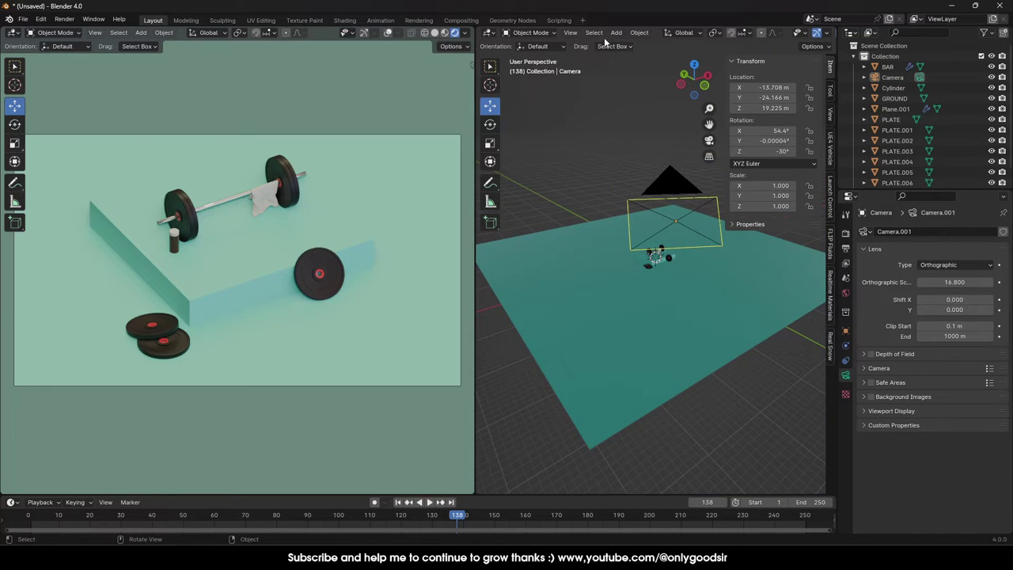
pyautogui.click(616, 33)
pyautogui.moveTo(637, 173)
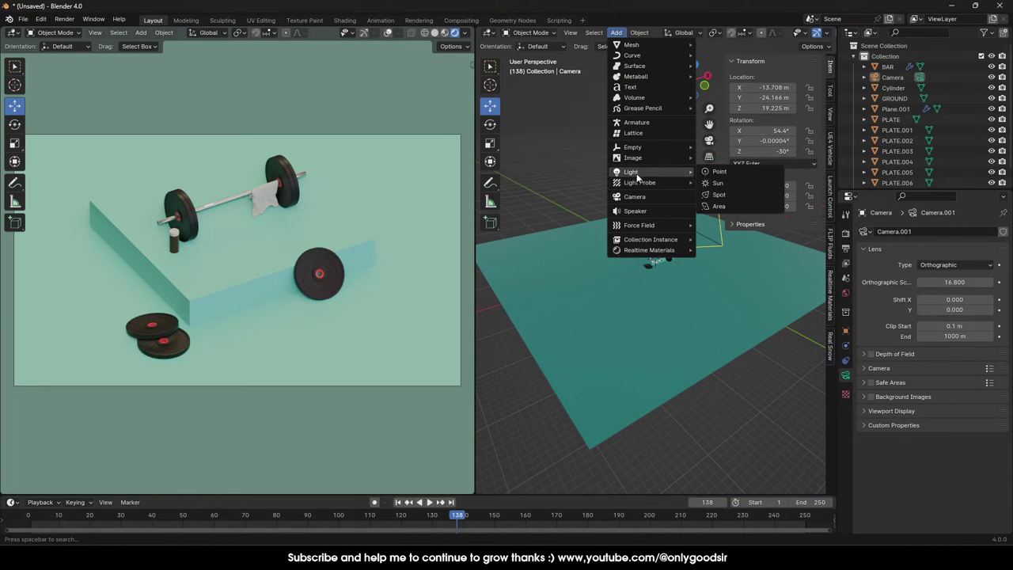
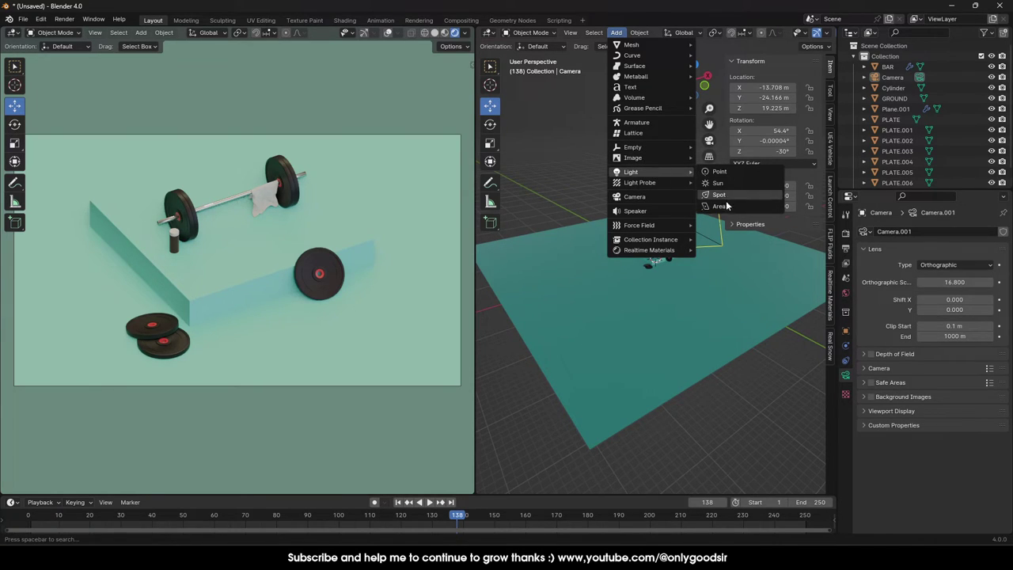
pyautogui.click(721, 206)
pyautogui.moveTo(656, 220); pyautogui.dragTo(662, 193)
pyautogui.press('s')
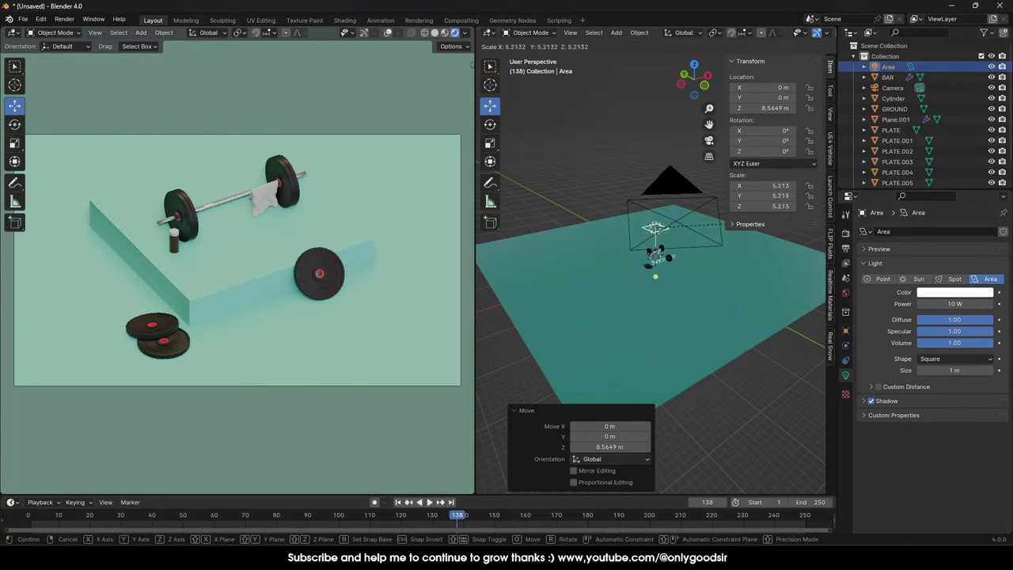
pyautogui.click(740, 199)
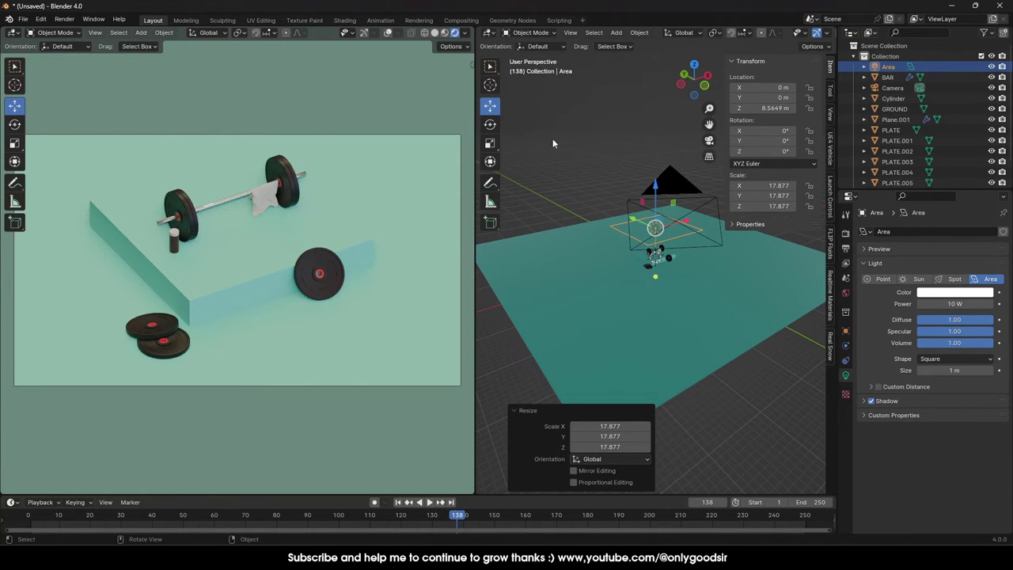
# Rotate the area light about -73.4° around Y, then move it to about X -18.7 m and Z 5.8 m, facing the barbell.
pyautogui.click(491, 125)
pyautogui.moveTo(636, 202); pyautogui.dragTo(637, 257)
pyautogui.click(490, 105)
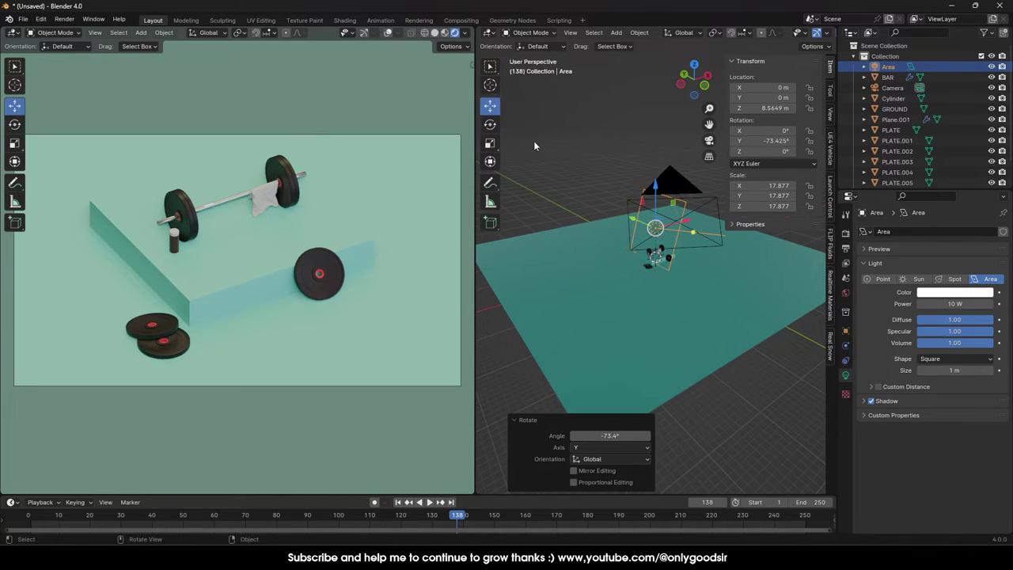
pyautogui.moveTo(693, 223); pyautogui.dragTo(677, 249)
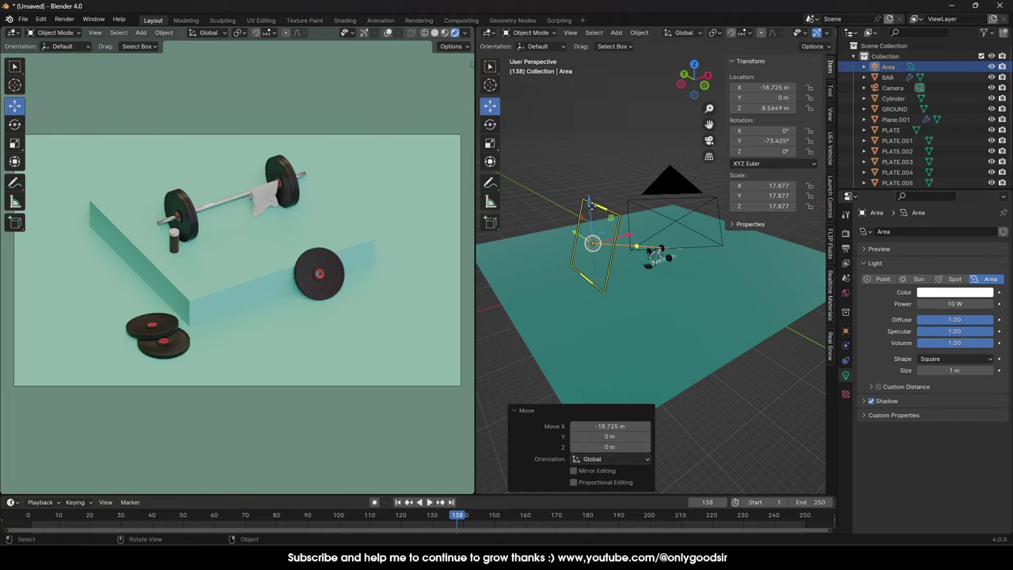
pyautogui.moveTo(590, 207)
pyautogui.mouseDown()
pyautogui.moveTo(590, 230)
pyautogui.moveTo(590, 219)
pyautogui.mouseUp()
# Try the area light at 50000 W, then set its power to 5000 W.
pyautogui.click(951, 305)
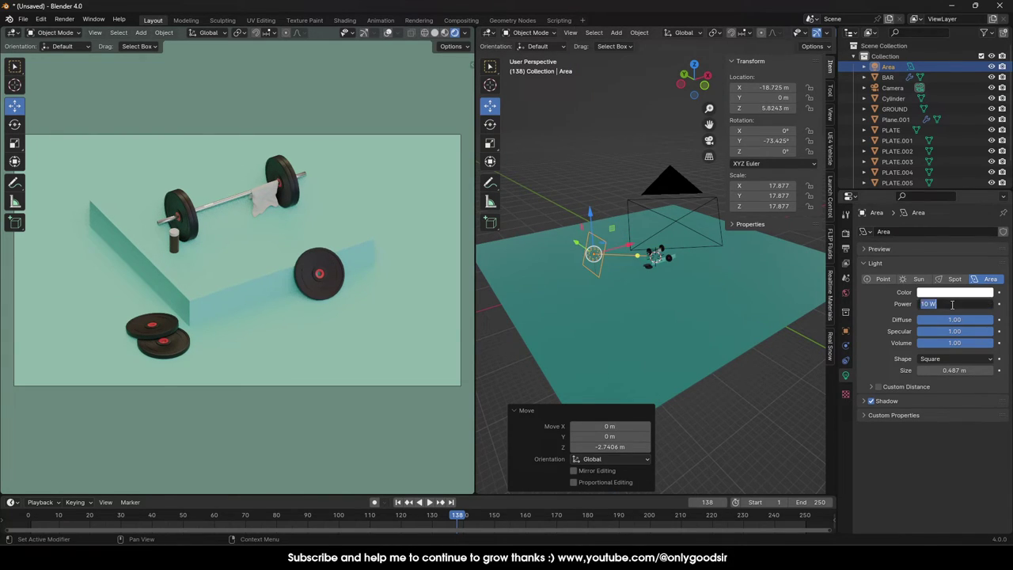
pyautogui.press('Return')
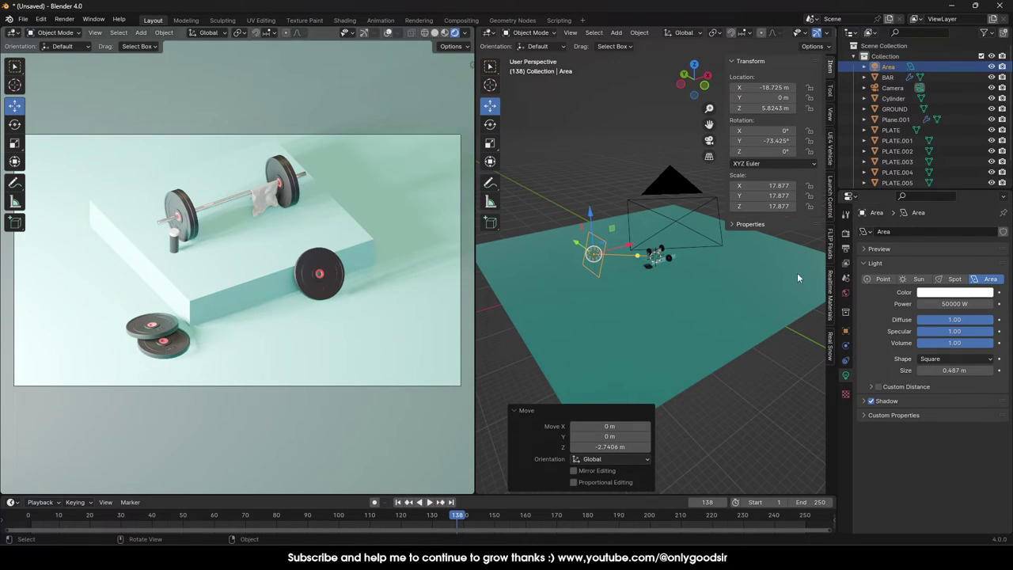
pyautogui.click(948, 307)
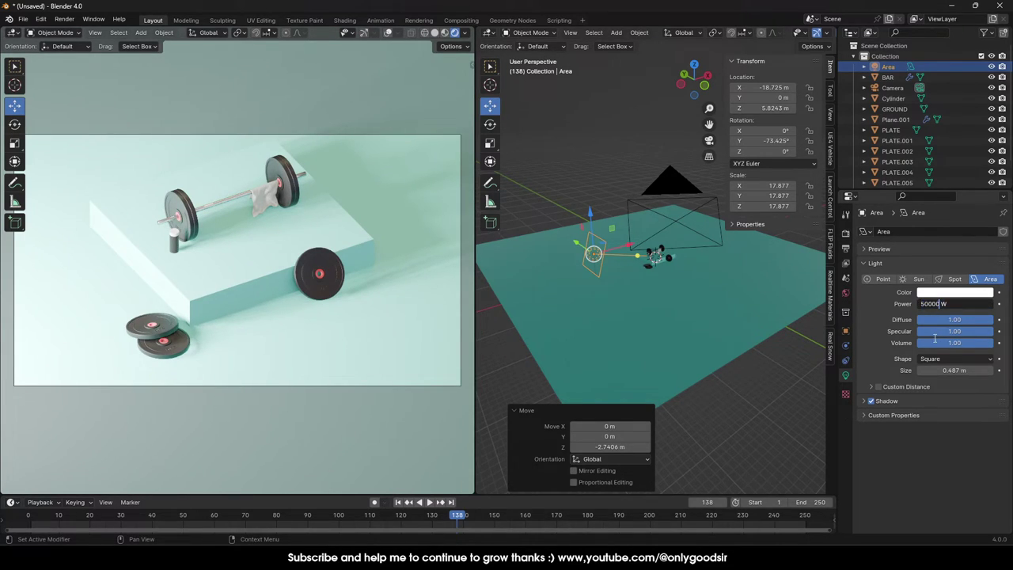
pyautogui.press('Return')
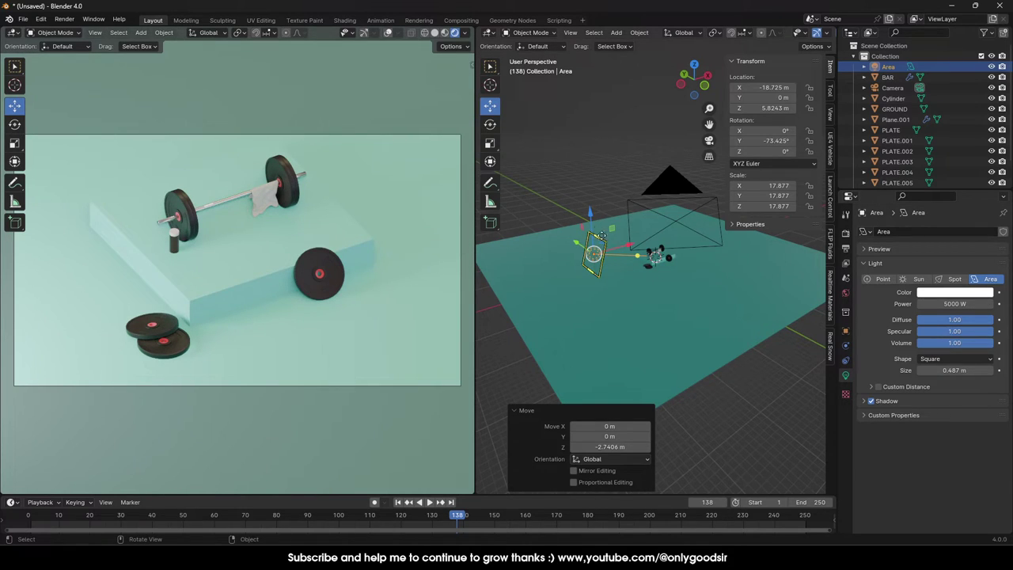
# Resize the area light to about 0.603 m and raise it to about Z 7.56 m.
pyautogui.moveTo(596, 240); pyautogui.dragTo(602, 281)
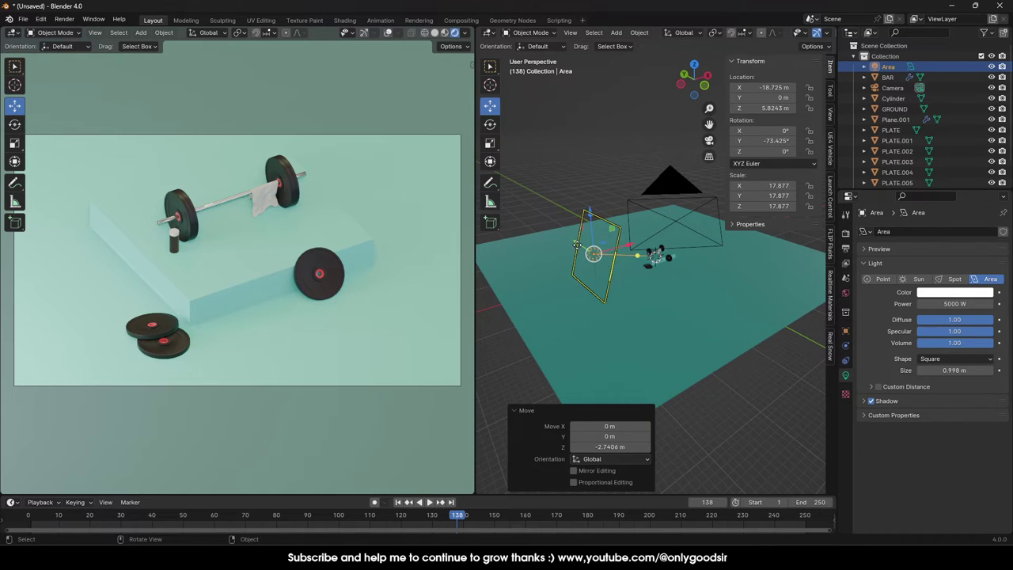
pyautogui.moveTo(577, 244); pyautogui.dragTo(583, 250)
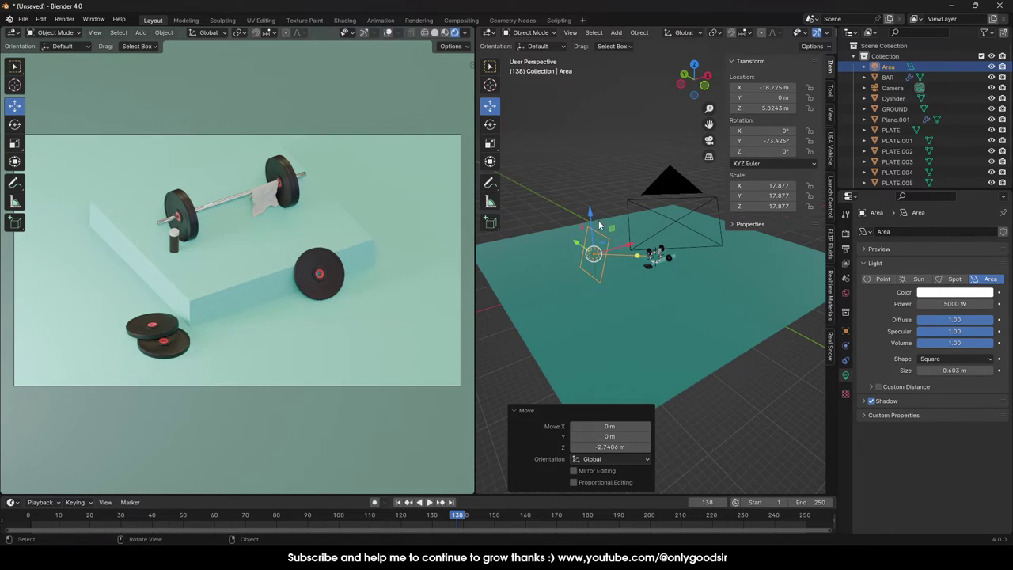
pyautogui.moveTo(591, 214); pyautogui.dragTo(591, 205)
# Switch the render engine to Cycles on GPU Compute and enable viewport denoising.
pyautogui.click(845, 231)
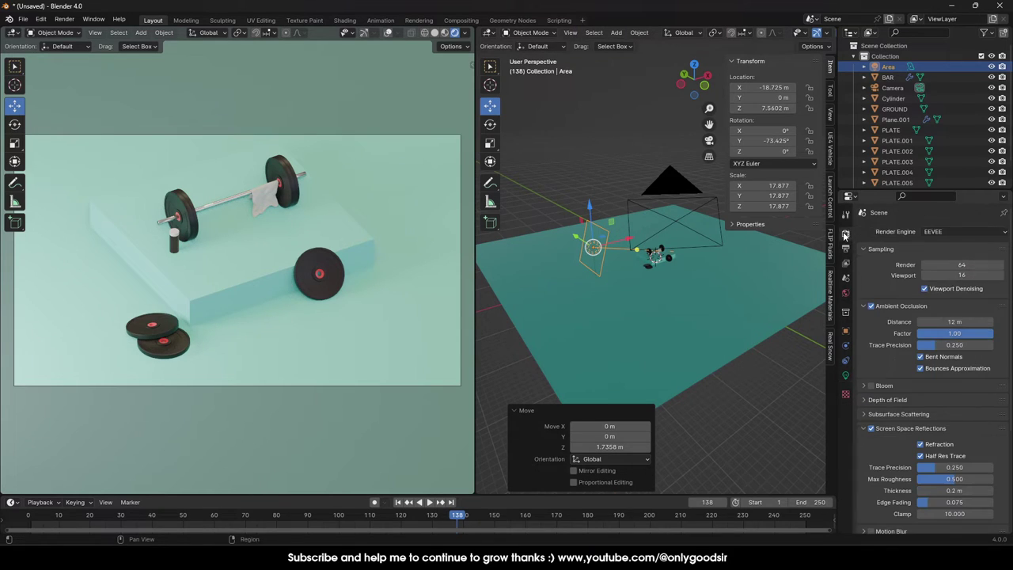
pyautogui.click(964, 231)
pyautogui.click(950, 268)
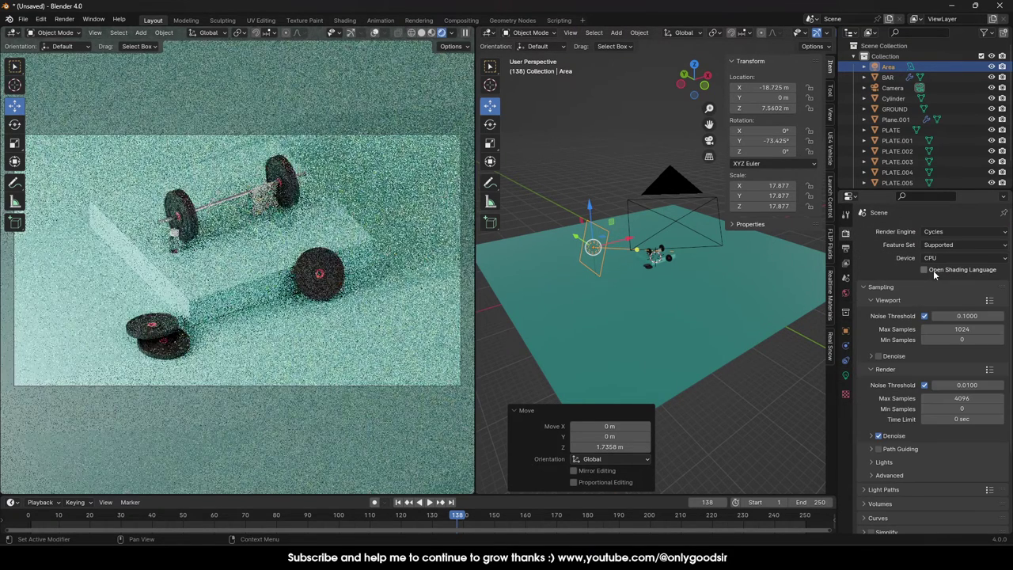
pyautogui.click(943, 261)
pyautogui.click(944, 281)
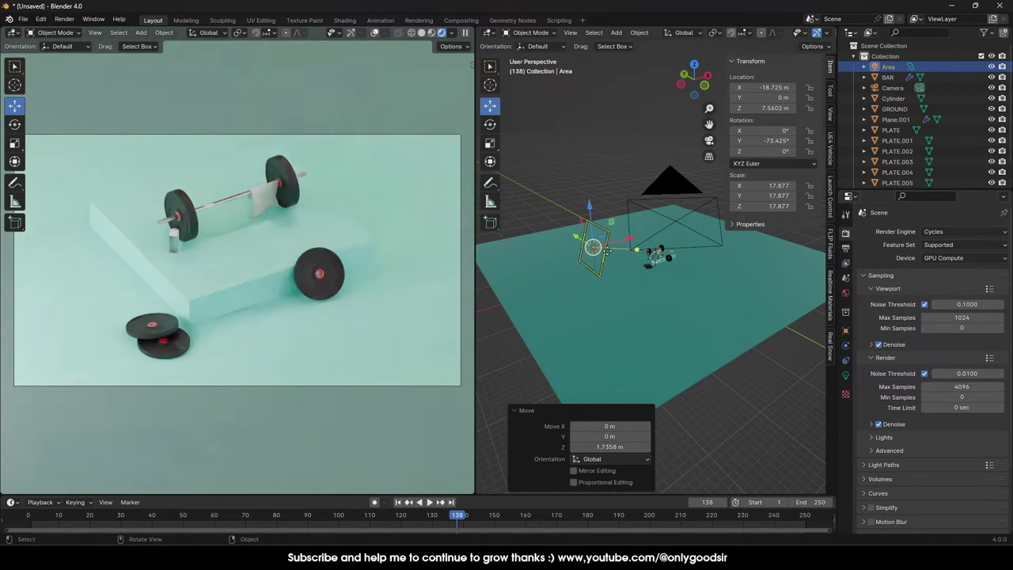
# Lower the HDRI strength in the camera viewport further and set the area light's power to 2000 W.
pyautogui.click(452, 33)
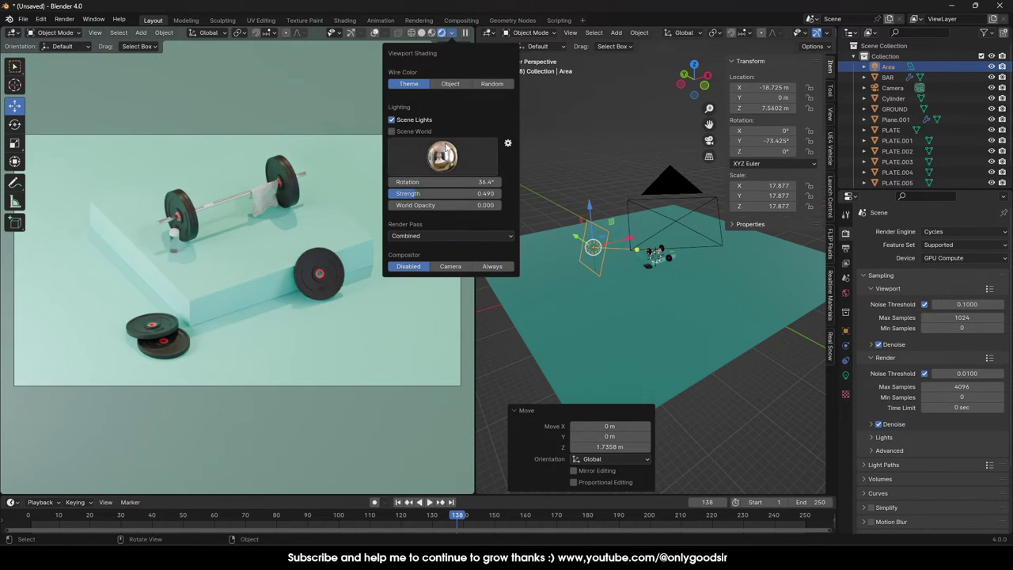
pyautogui.moveTo(443, 193); pyautogui.dragTo(407, 194)
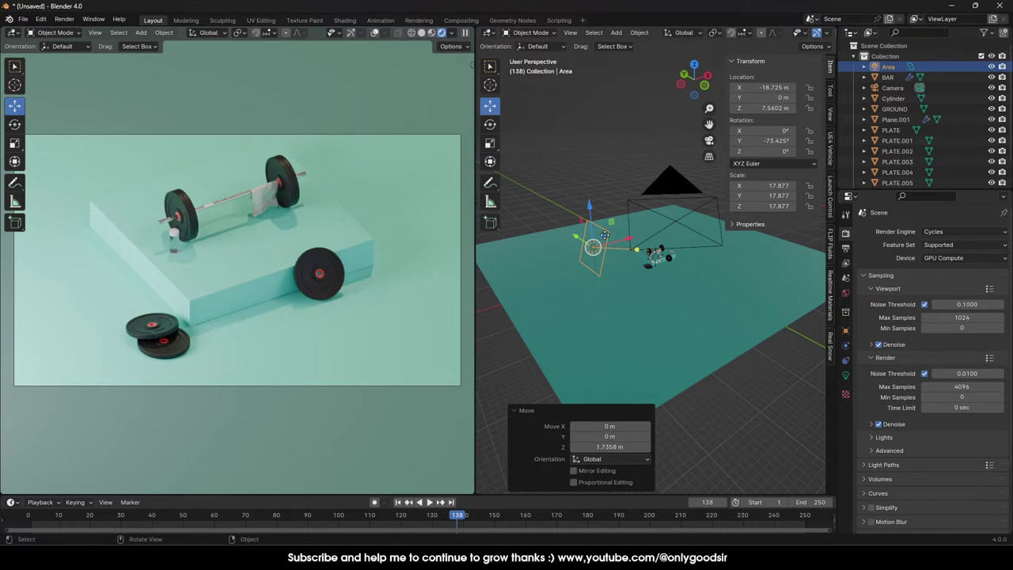
pyautogui.click(611, 271)
pyautogui.click(603, 263)
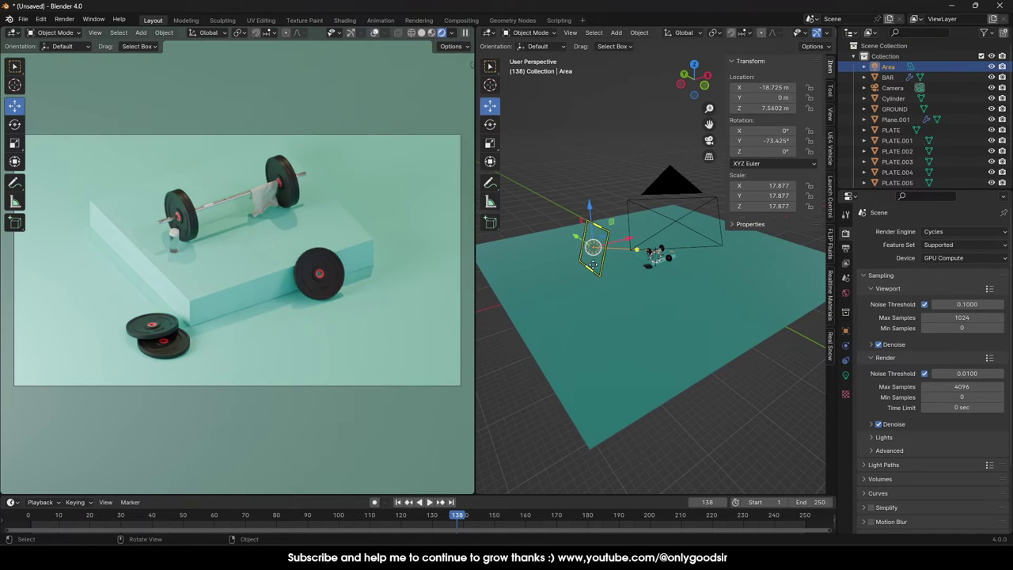
pyautogui.click(846, 375)
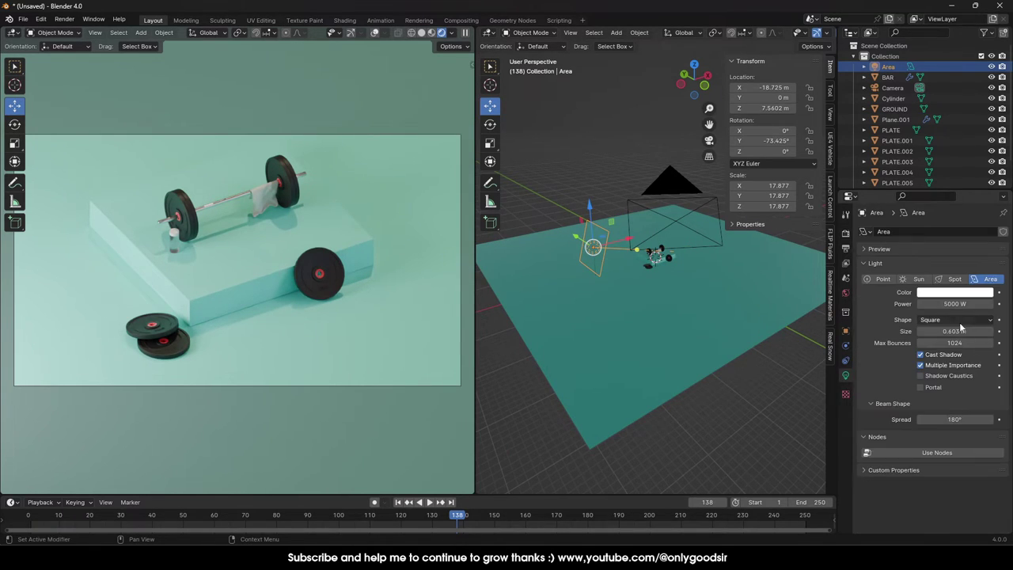
pyautogui.click(953, 305)
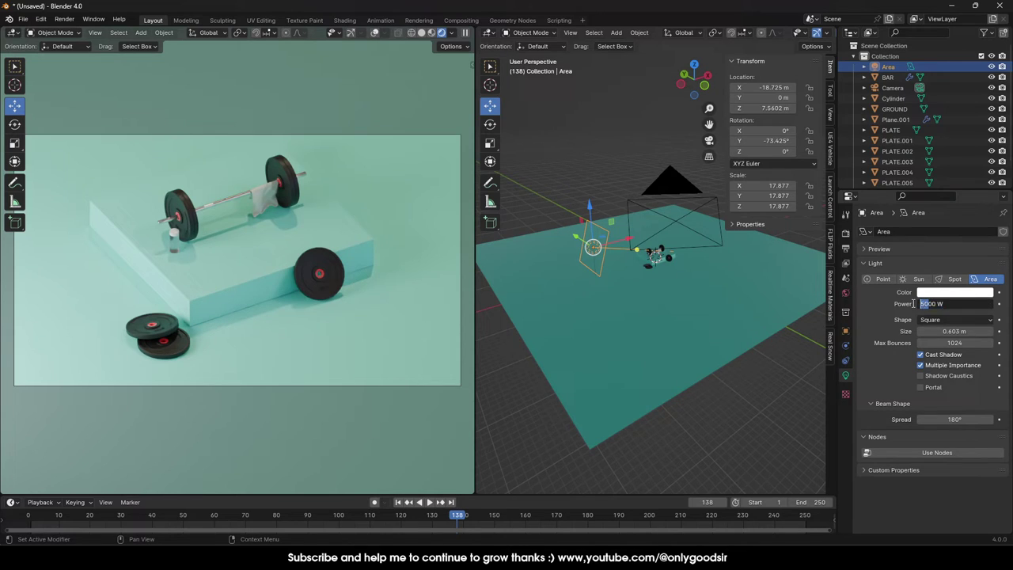
pyautogui.press('Return')
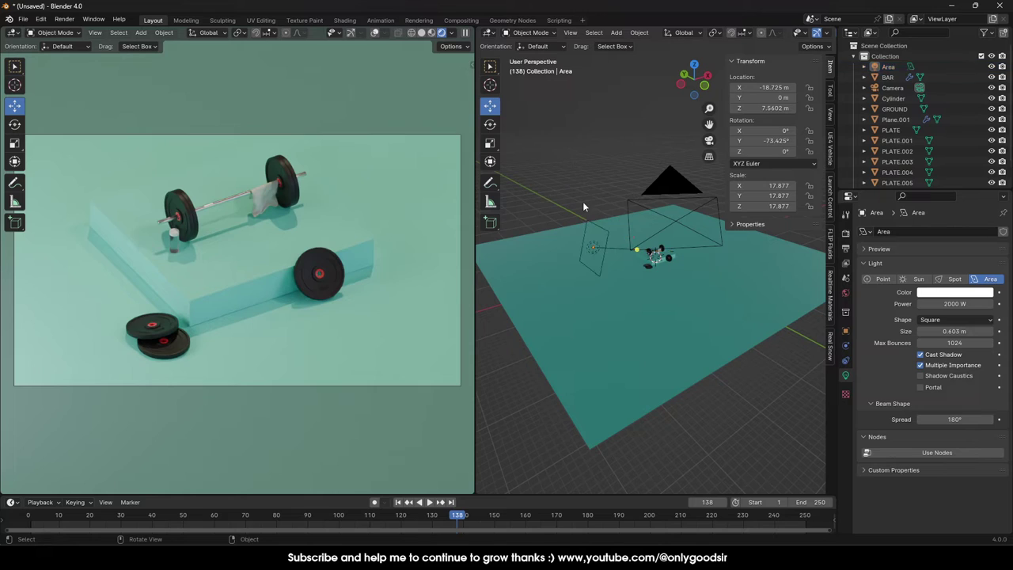
pyautogui.scroll(-6, 583, 201)
pyautogui.scroll(3, 617, 246)
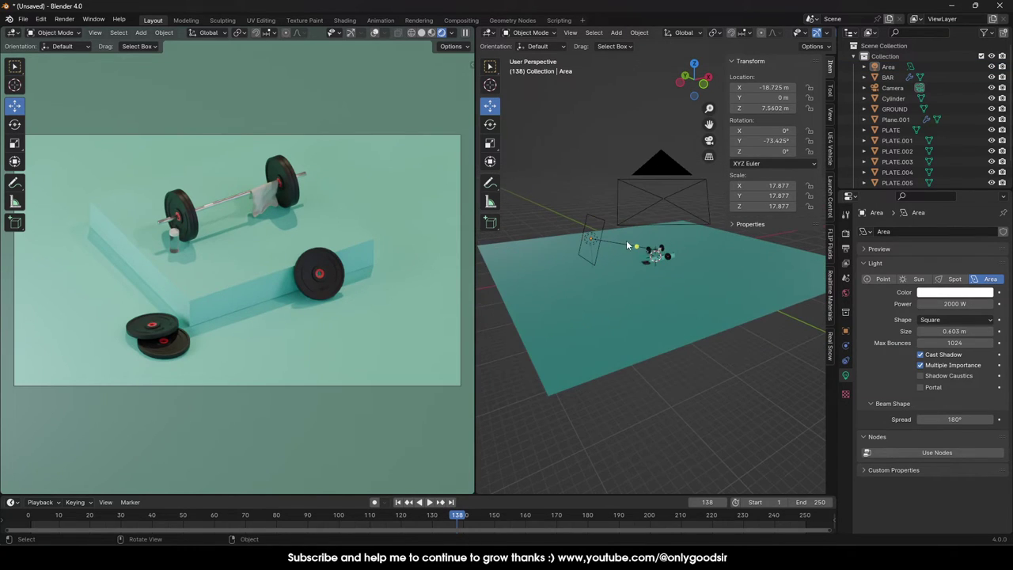
pyautogui.scroll(10, 679, 254)
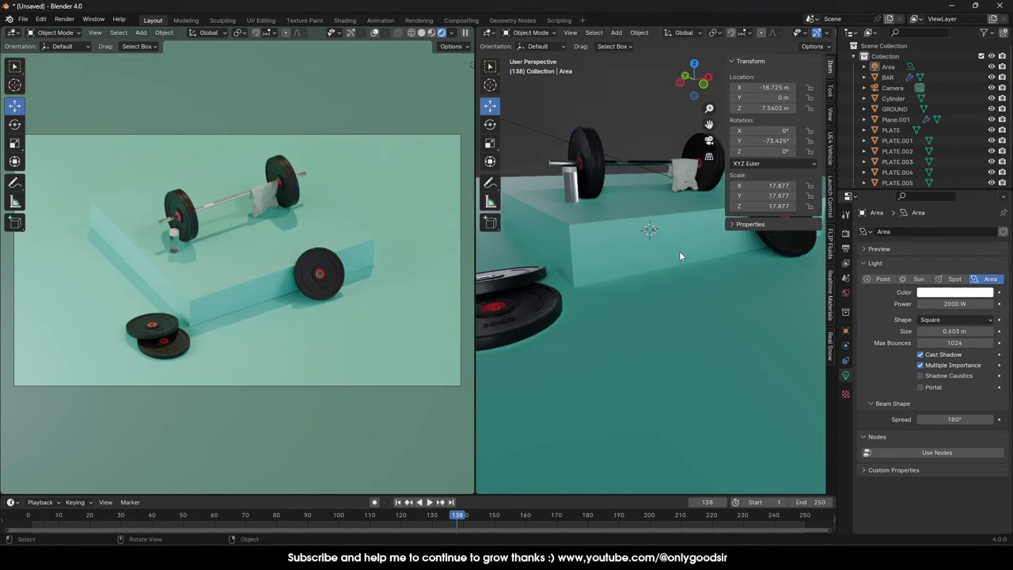
pyautogui.moveTo(666, 176); pyautogui.dragTo(647, 225, button='middle')
pyautogui.scroll(-8, 649, 230)
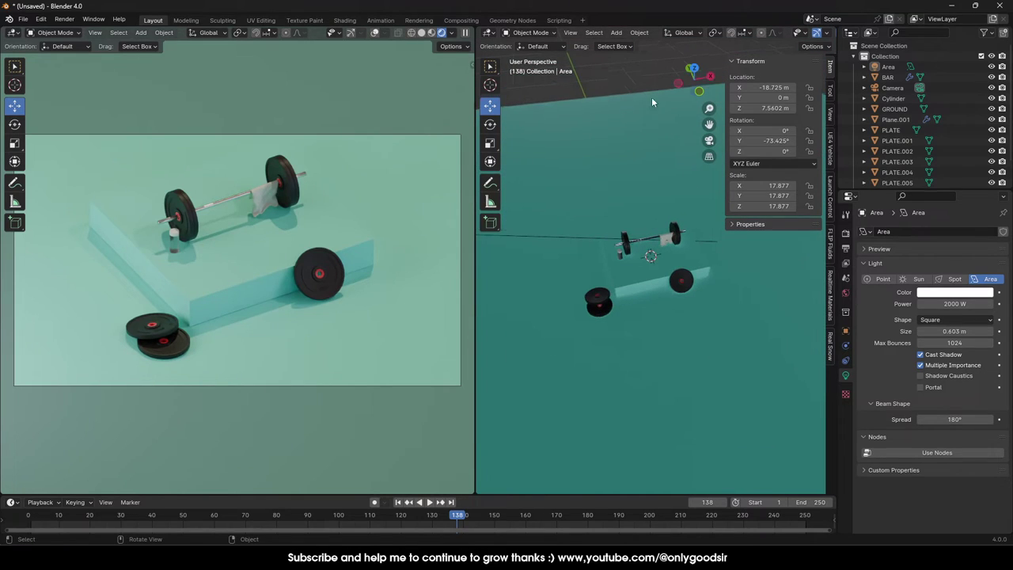
# Split the 3D viewport beside the camera view horizontally and turn its upper part into an Asset Browser.
pyautogui.rightClick(674, 29)
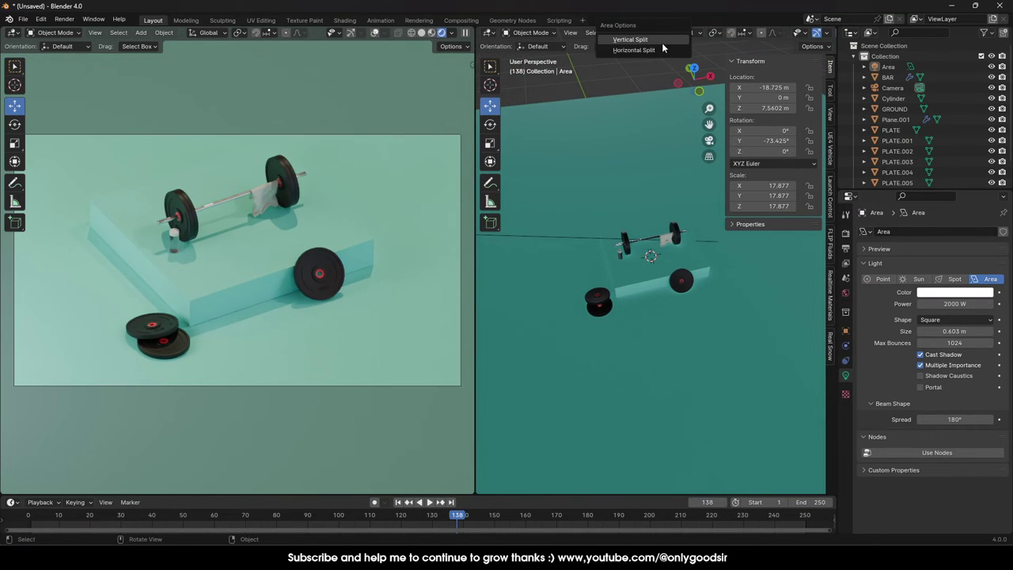
pyautogui.click(658, 50)
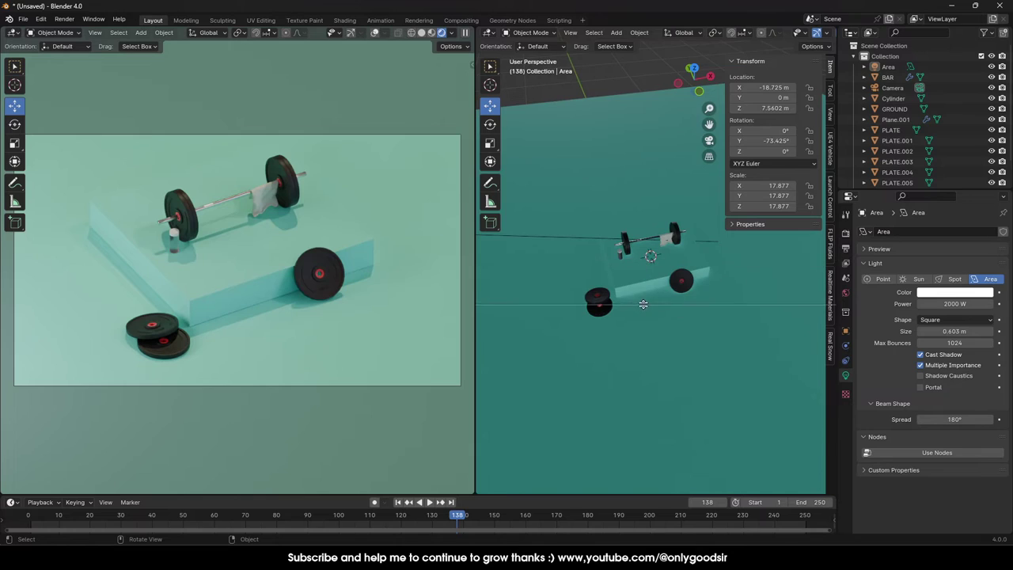
pyautogui.click(643, 304)
pyautogui.click(488, 32)
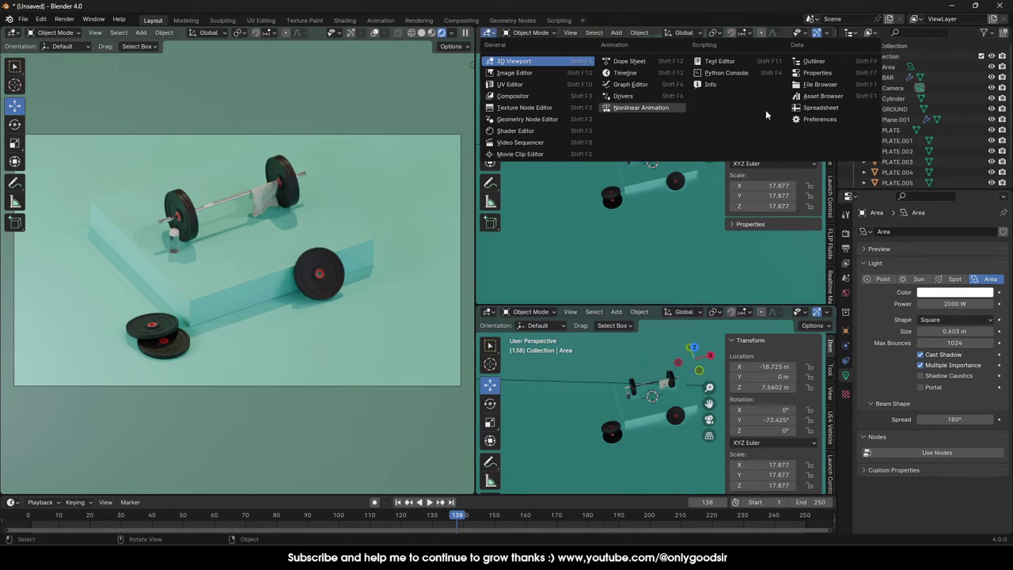
pyautogui.click(822, 96)
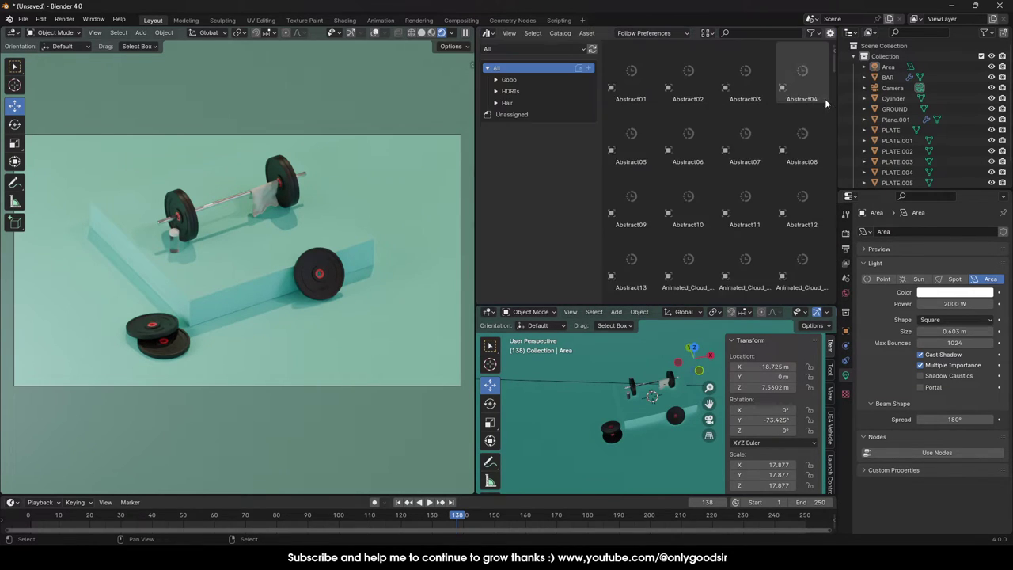
# Find the Windows10 gobo light in the full asset library and add it to the scene near the platform.
pyautogui.click(509, 79)
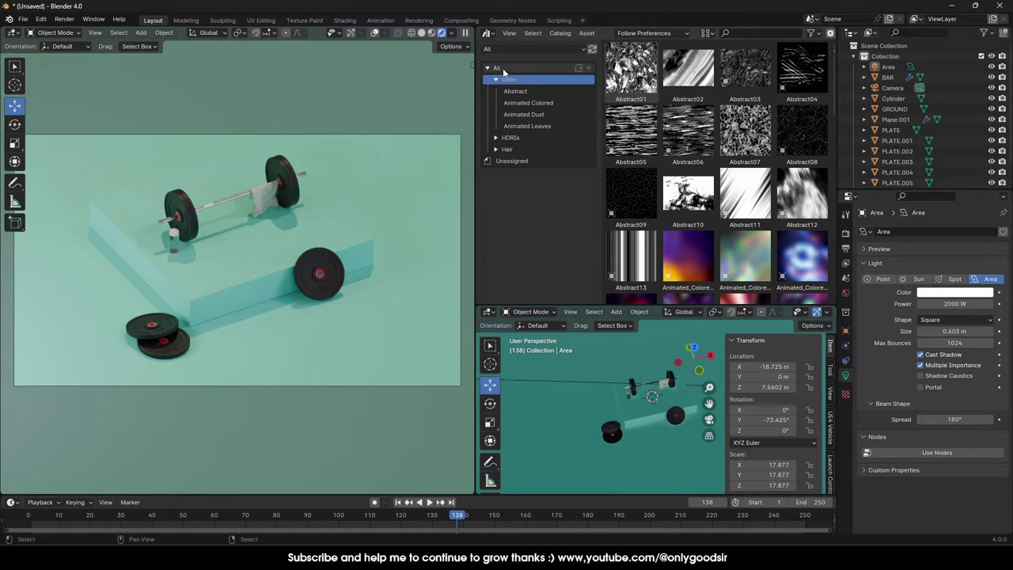
pyautogui.click(504, 69)
pyautogui.scroll(-5, 831, 106)
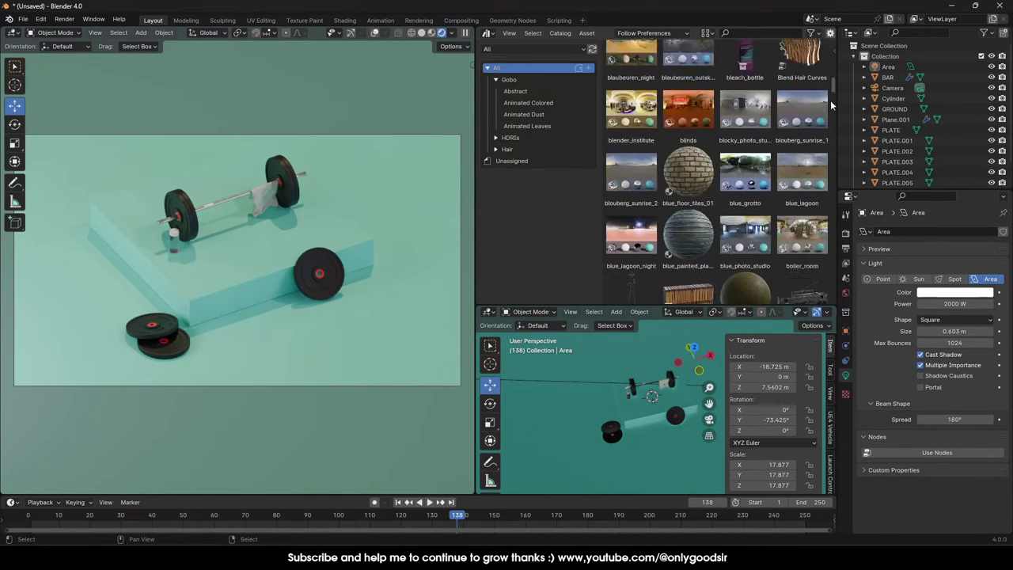
pyautogui.scroll(-15, 832, 105)
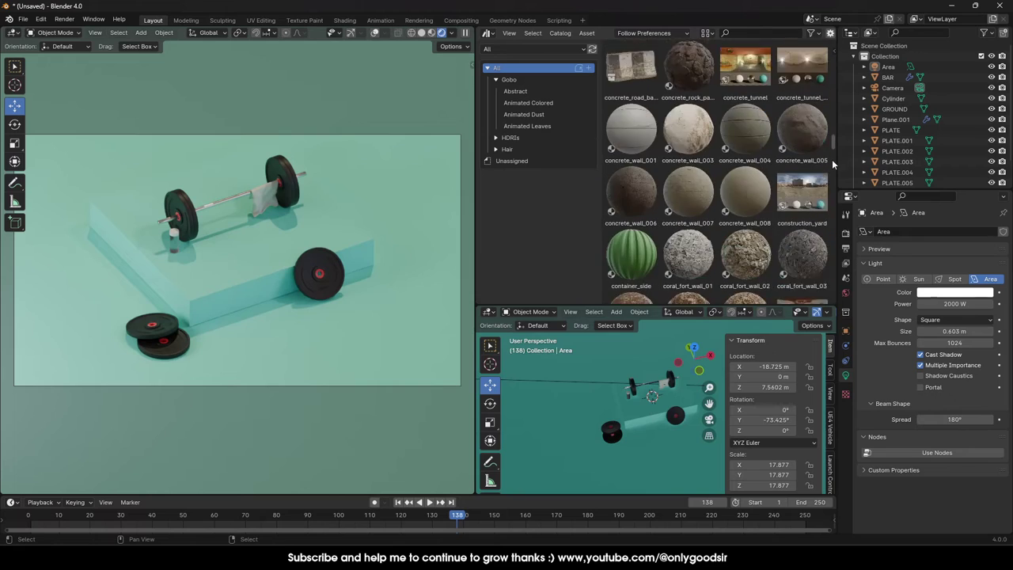
pyautogui.scroll(-15, 833, 164)
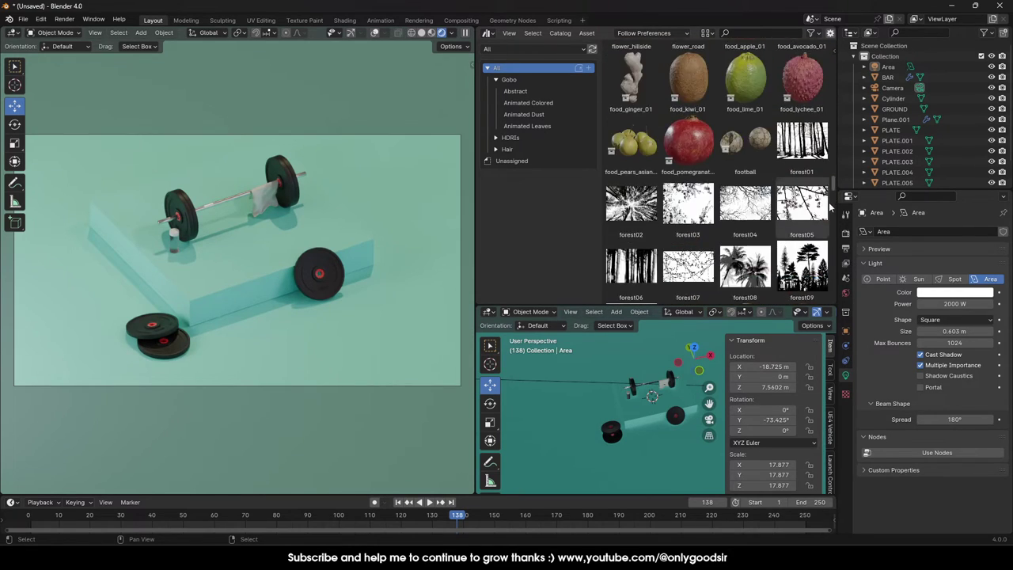
pyautogui.scroll(-12, 830, 206)
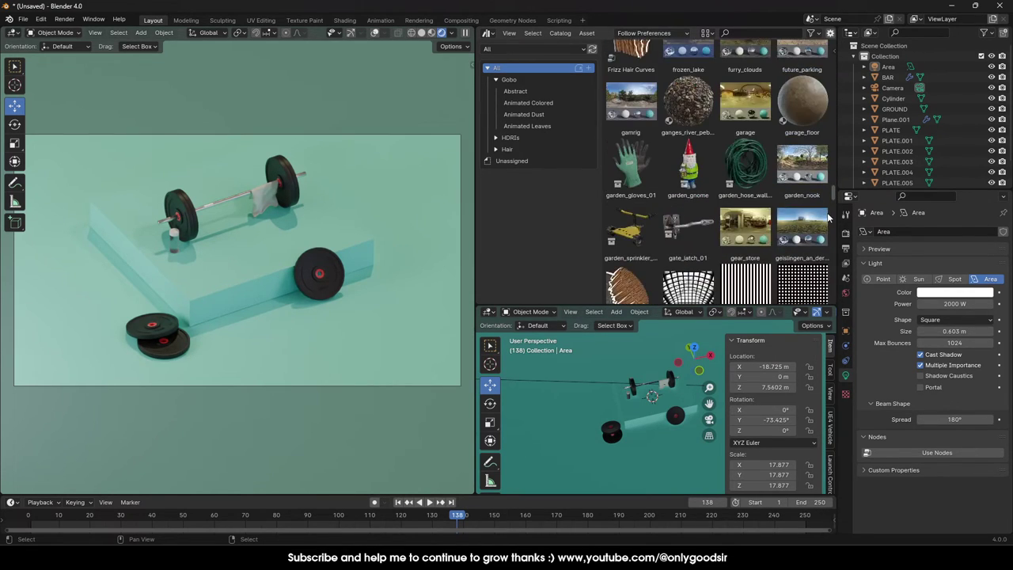
pyautogui.scroll(-4, 830, 217)
pyautogui.scroll(-12, 829, 220)
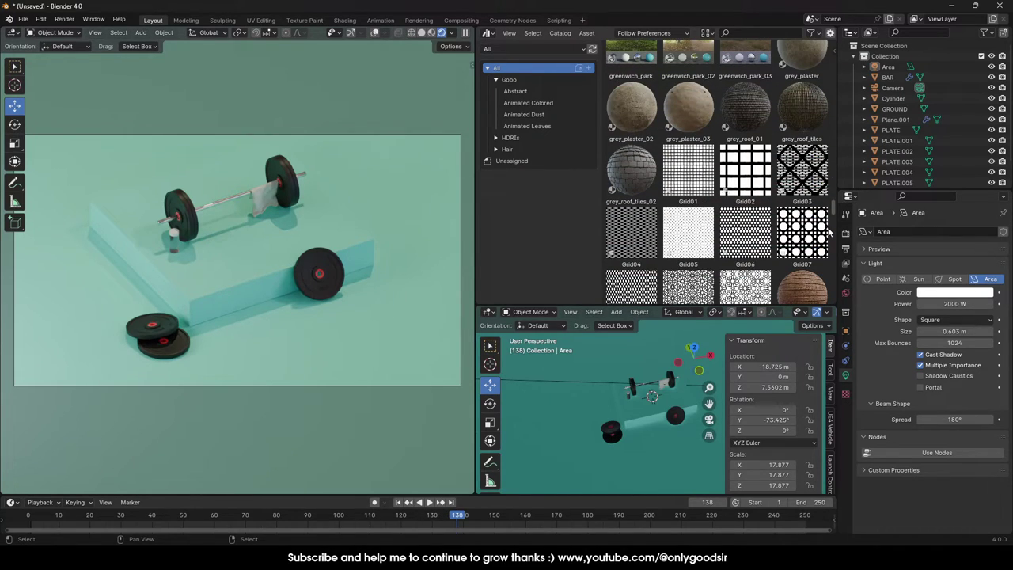
pyautogui.scroll(-2, 830, 230)
pyautogui.scroll(-15, 830, 233)
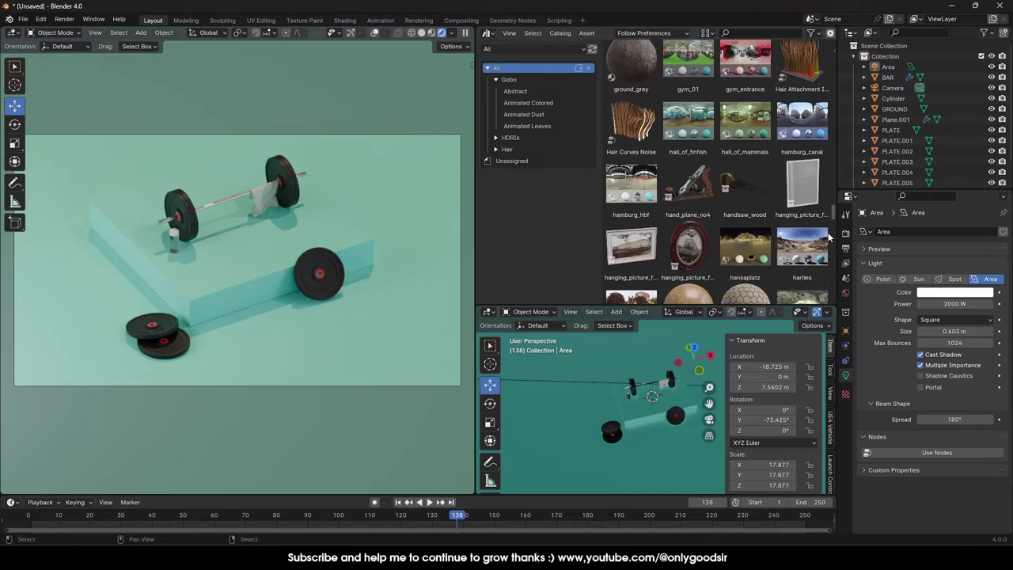
pyautogui.scroll(-15, 828, 255)
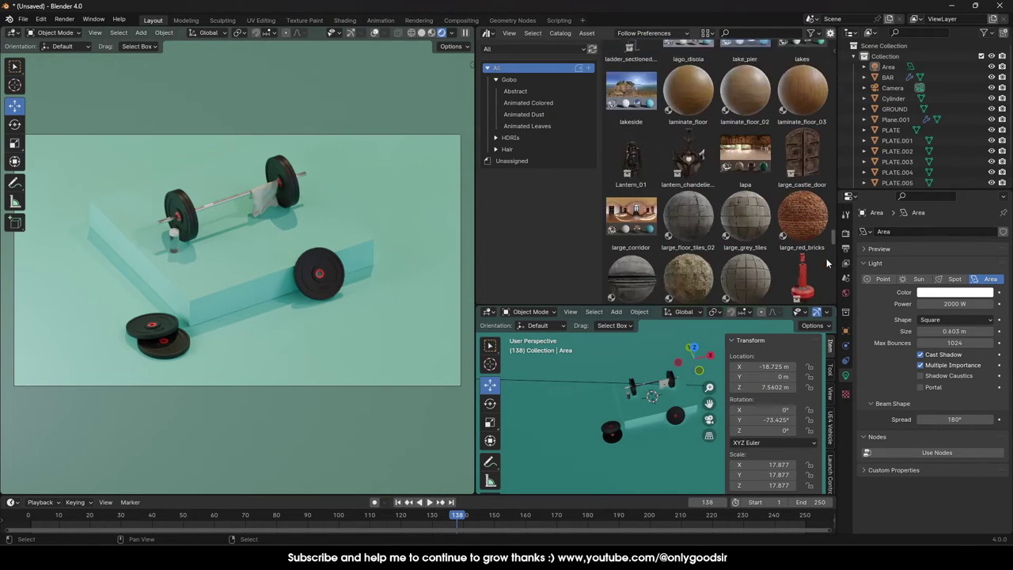
pyautogui.scroll(-15, 828, 285)
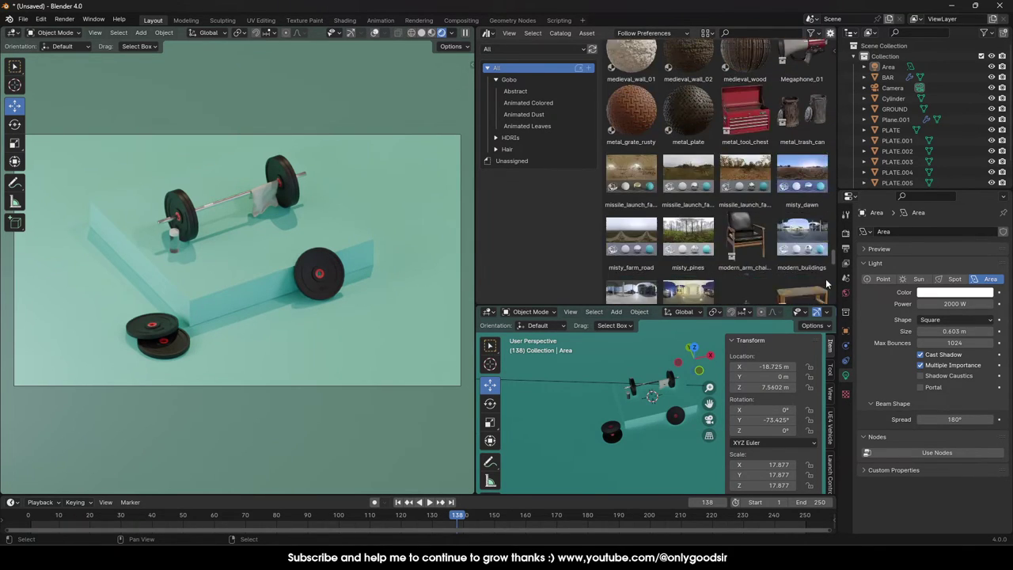
pyautogui.scroll(-15, 828, 297)
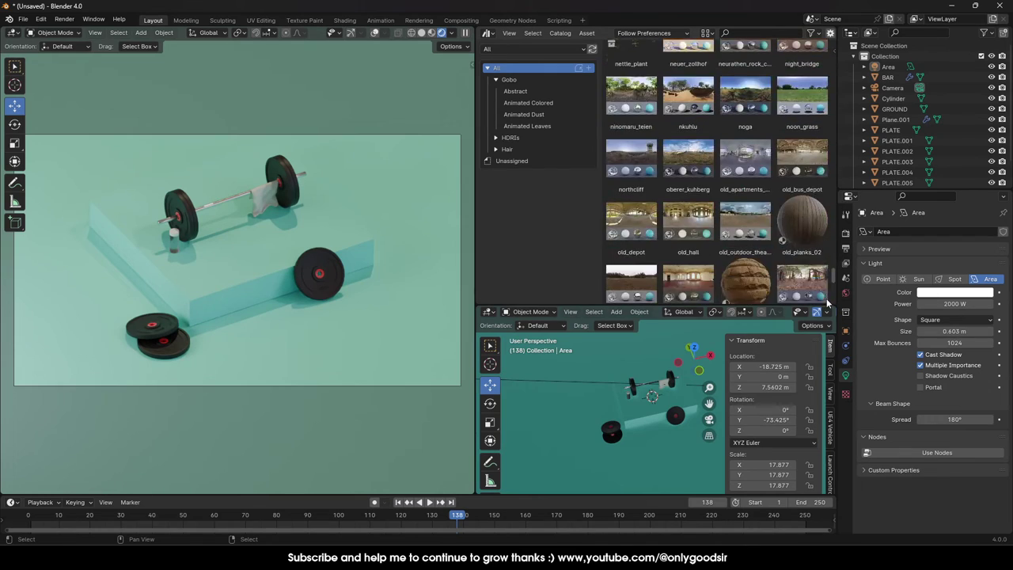
pyautogui.scroll(-8, 719, 234)
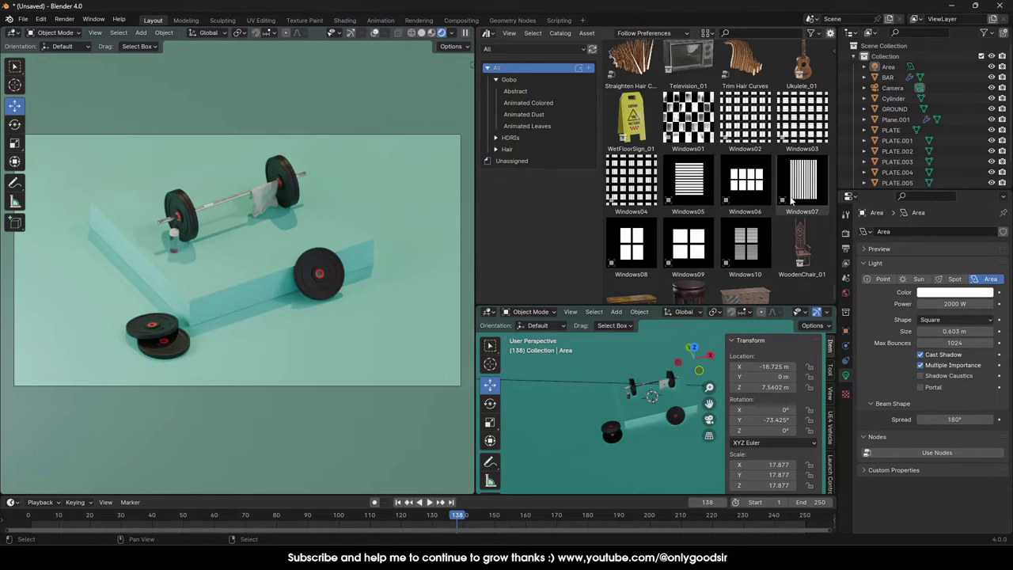
pyautogui.click(749, 251)
pyautogui.moveTo(748, 250); pyautogui.dragTo(649, 394)
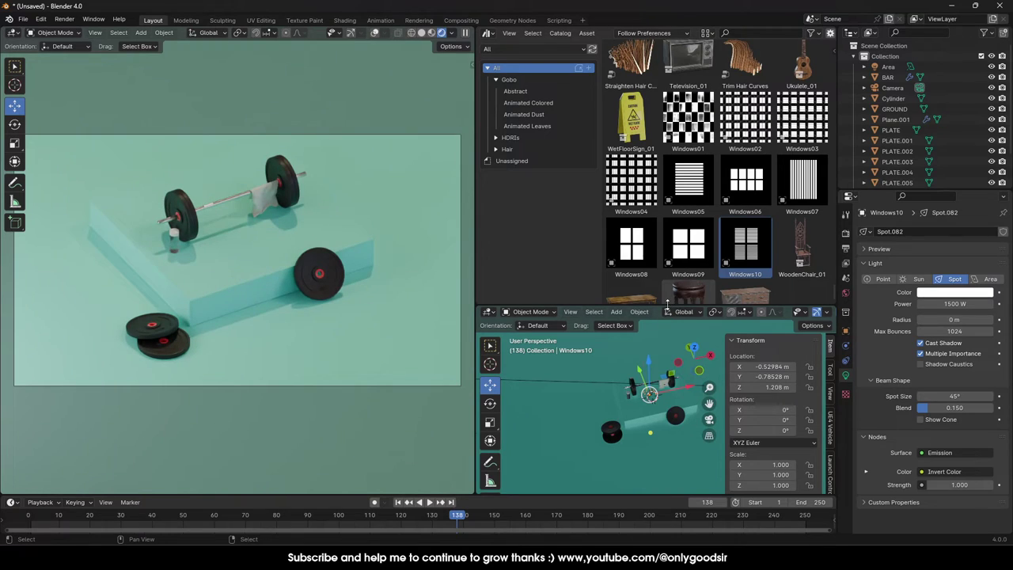
# Enlarge the 3D viewport beneath the Asset Browser and raise the Windows10 light to about Z 16.06 m.
pyautogui.moveTo(667, 303); pyautogui.dragTo(671, 81)
pyautogui.moveTo(648, 252); pyautogui.dragTo(662, 482)
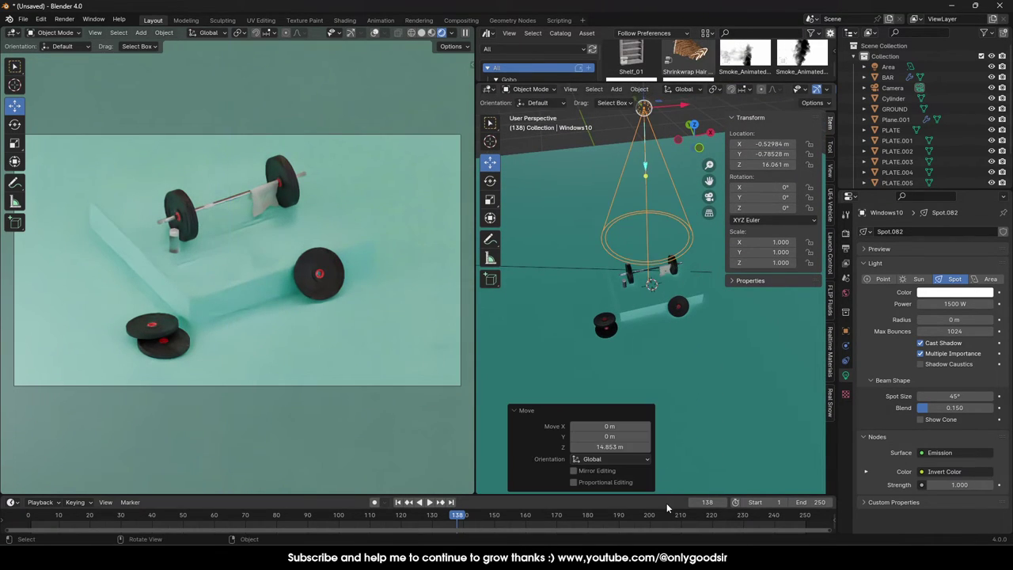
pyautogui.scroll(-4, 674, 263)
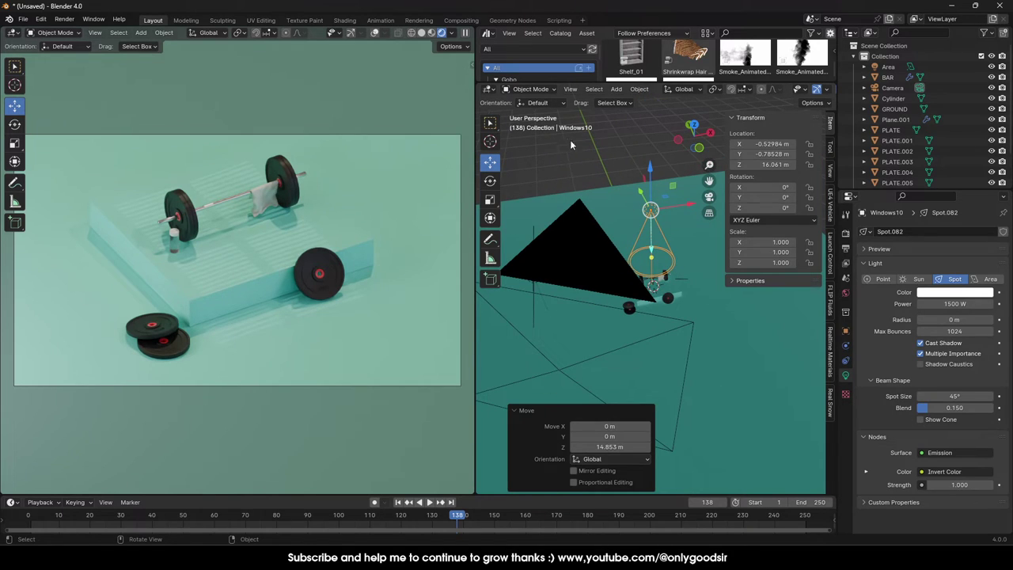
# Rotate the Windows10 light about -24.6° in the view plane and move it along X to about -9.41 m.
pyautogui.click(491, 180)
pyautogui.moveTo(629, 195); pyautogui.dragTo(587, 195)
pyautogui.click(490, 162)
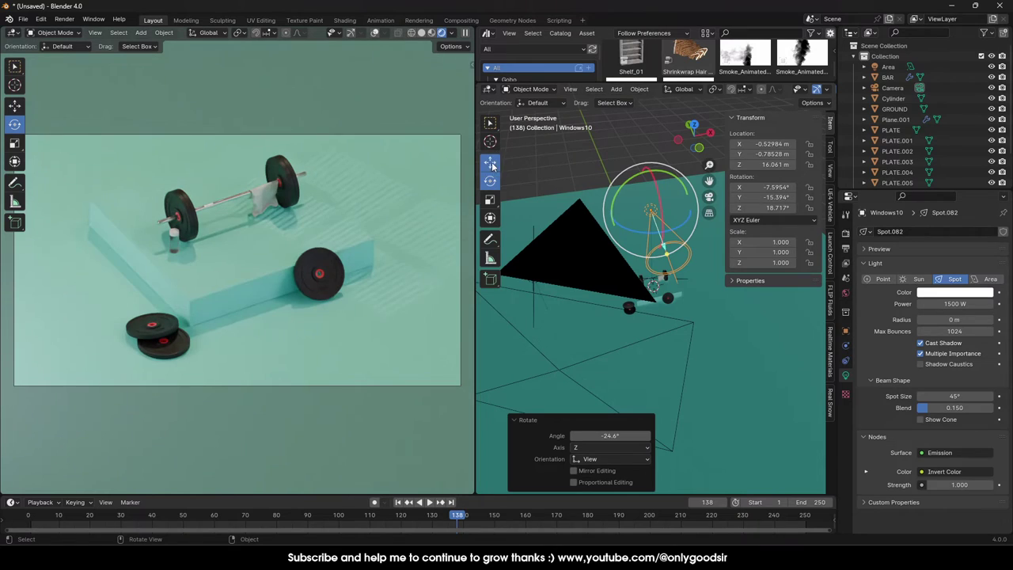
pyautogui.moveTo(683, 209); pyautogui.dragTo(621, 199)
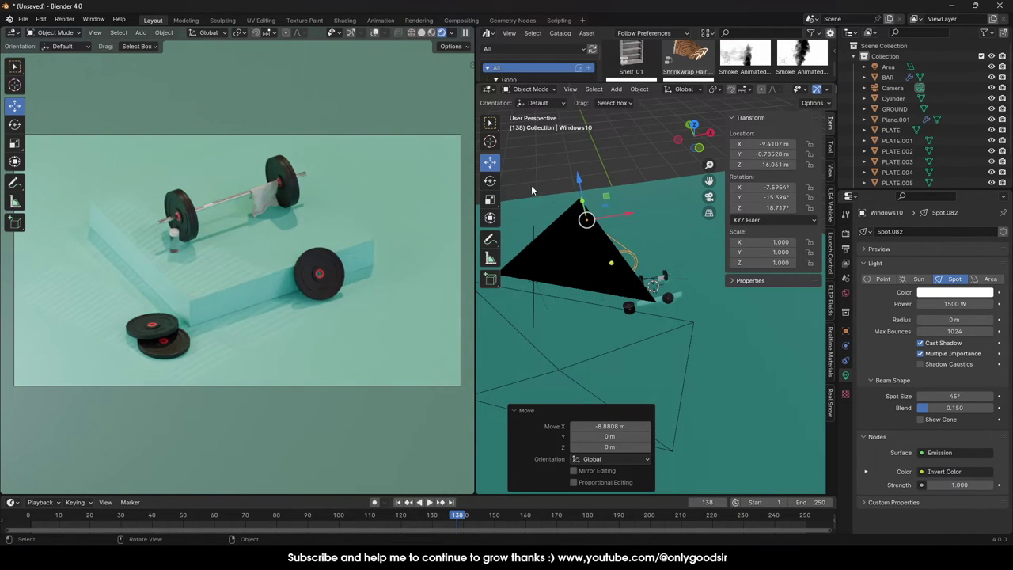
# Rotate the Windows10 light about -17.9° around global Y and move it along X to about -13 m.
pyautogui.click(490, 181)
pyautogui.moveTo(554, 192); pyautogui.dragTo(532, 197)
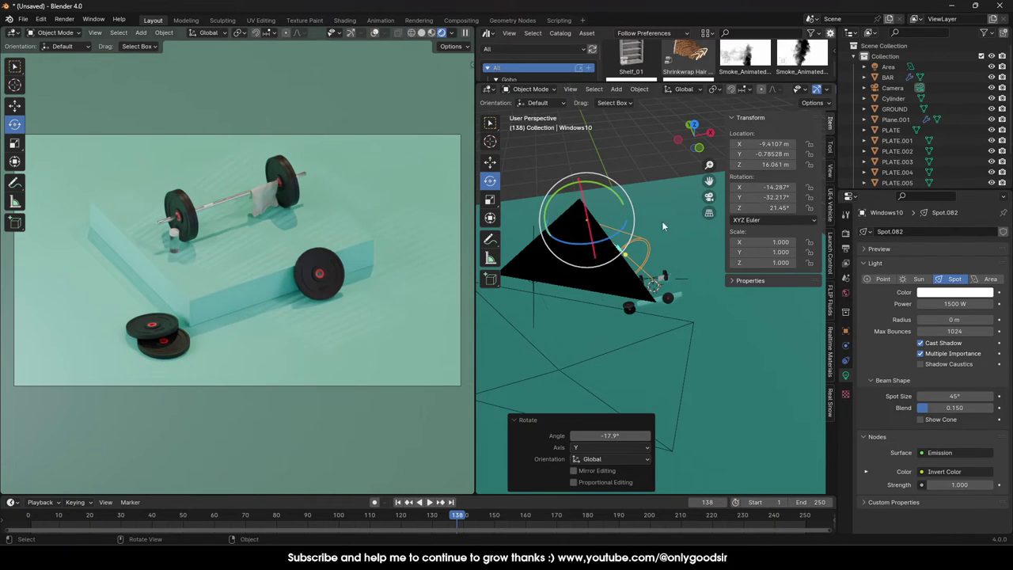
pyautogui.click(491, 162)
pyautogui.moveTo(627, 215); pyautogui.dragTo(599, 220)
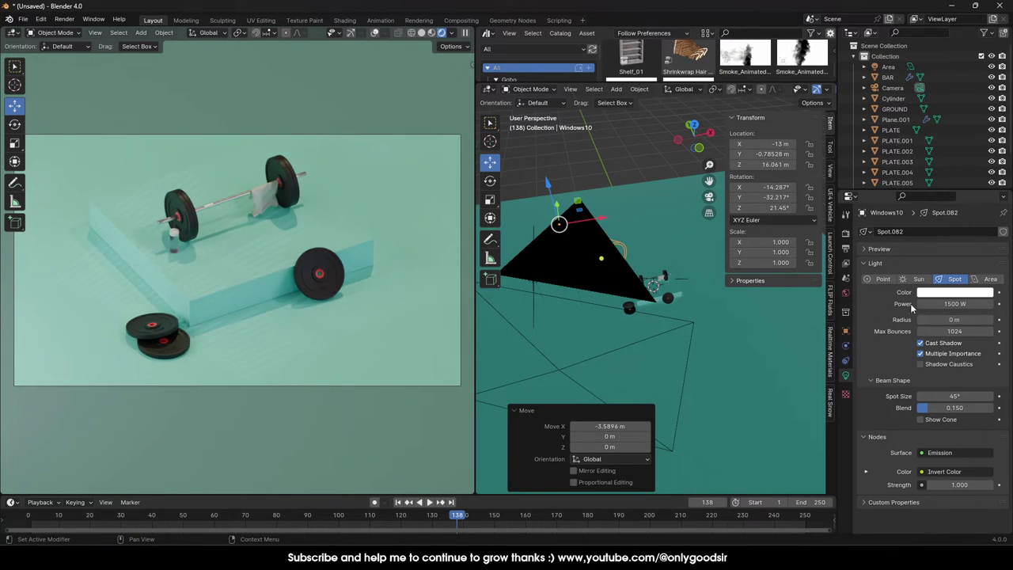
# Set the Windows10 spotlight's power to 15000 W and its radius to 0.07 m.
pyautogui.doubleClick(945, 303)
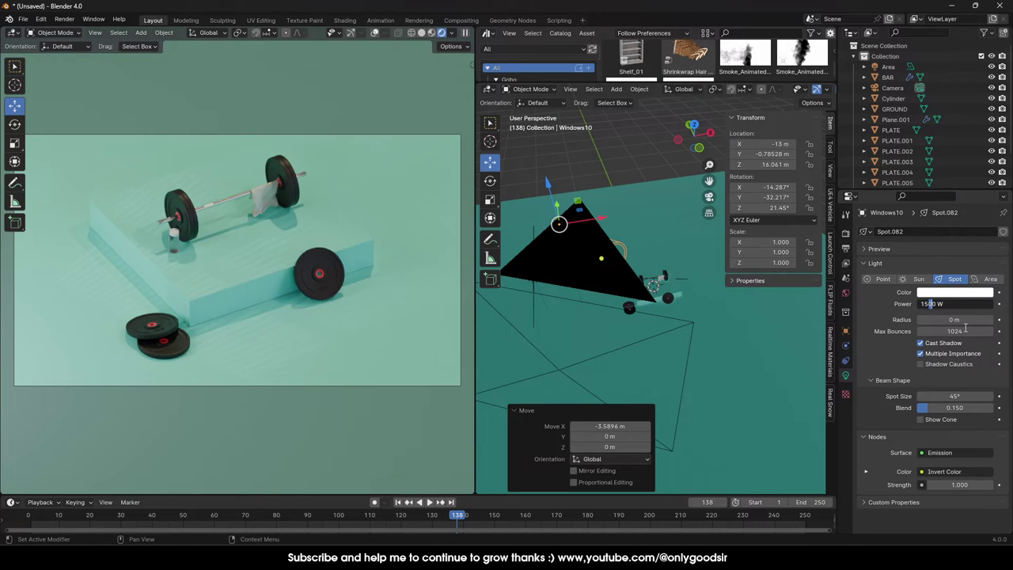
pyautogui.write('15000')
pyautogui.press('Return')
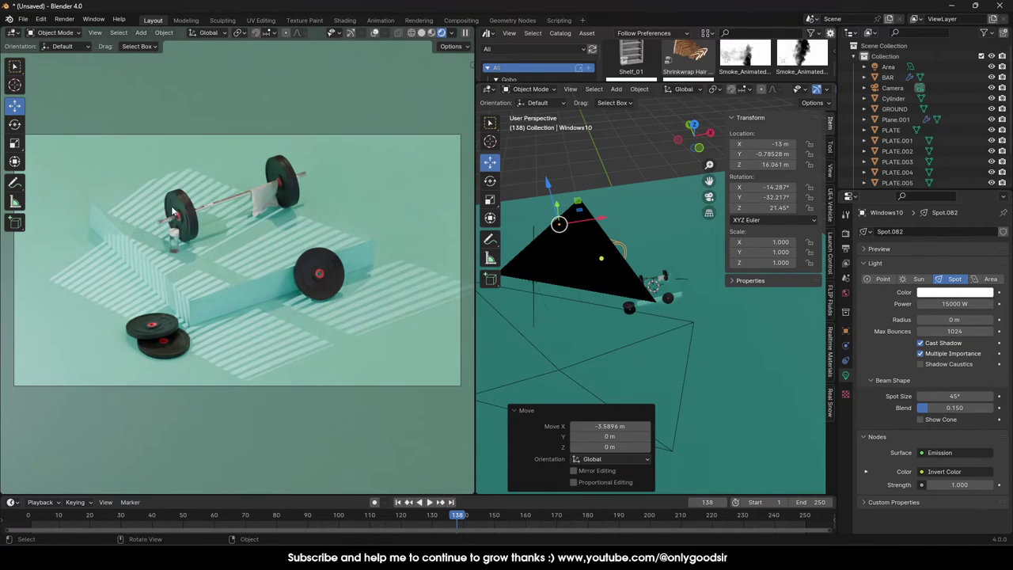
pyautogui.moveTo(955, 319); pyautogui.dragTo(960, 319)
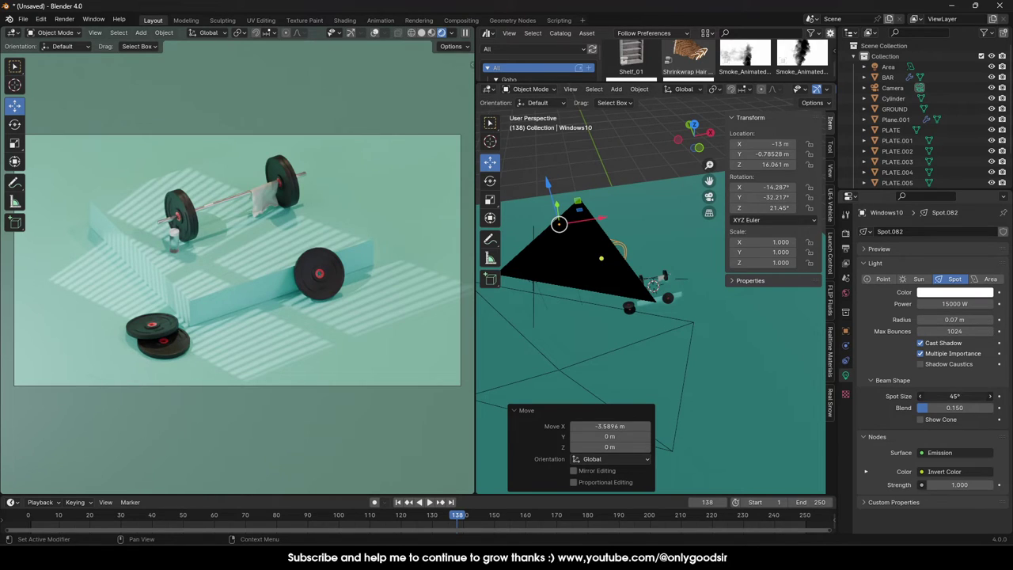
# Widen the Windows10 spotlight's spot size to about 63.3° and shift the light slightly to reposition the window shadows.
pyautogui.moveTo(950, 396); pyautogui.dragTo(964, 396)
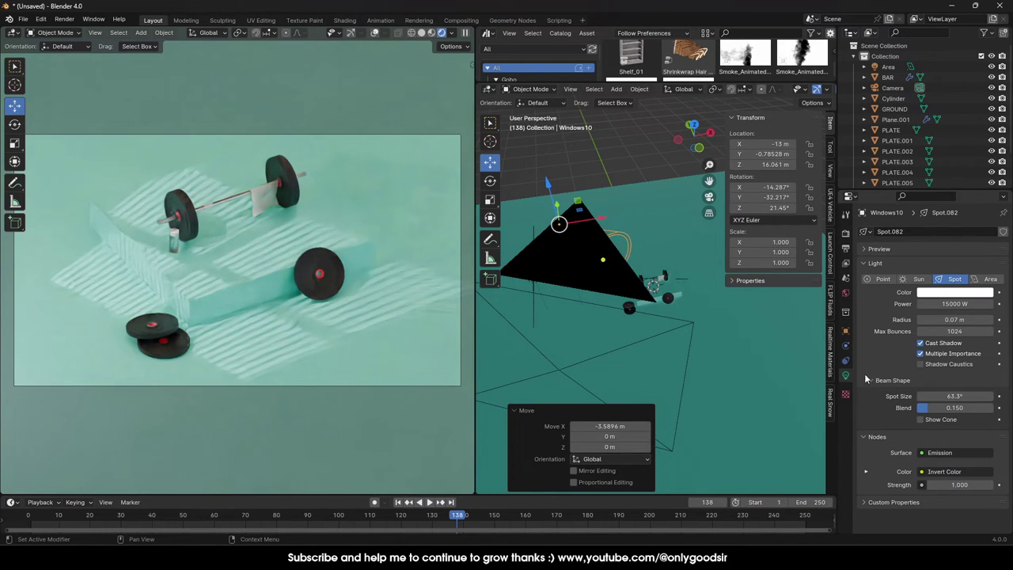
pyautogui.press('g')
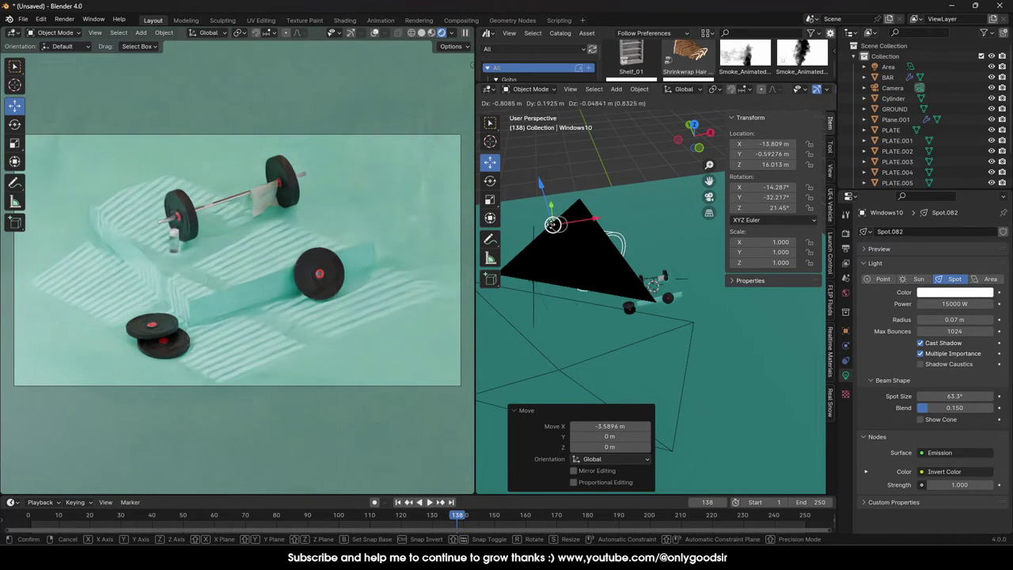
pyautogui.click(543, 151)
# Change the base color of the ground's shared material, Material.011, to a pale lavender.
pyautogui.click(676, 229)
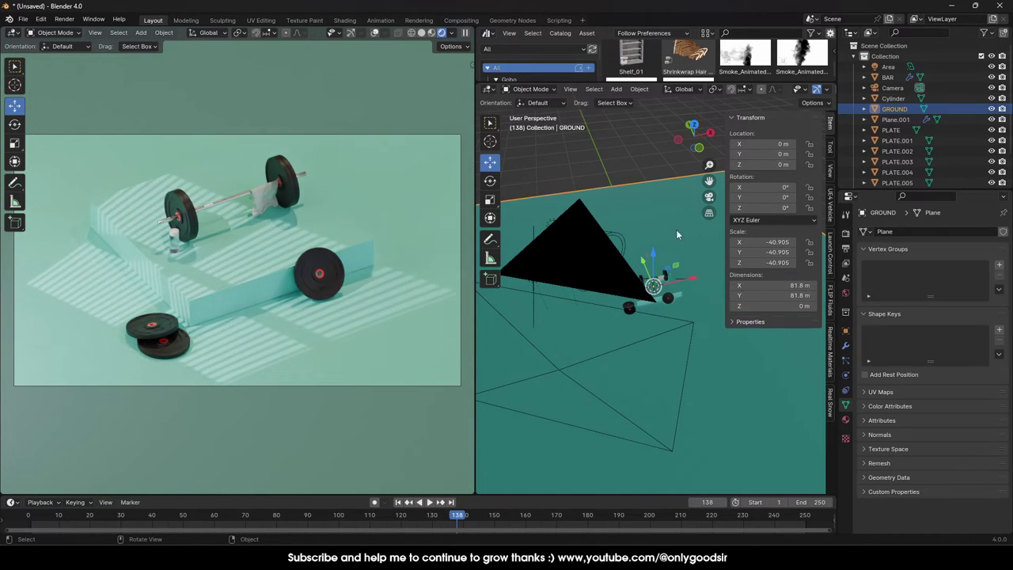
pyautogui.click(846, 420)
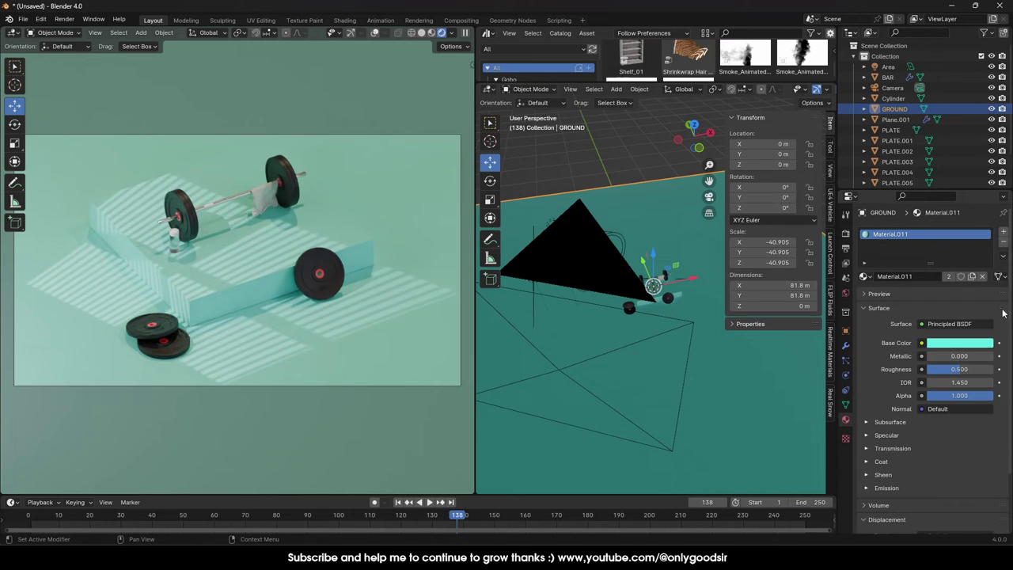
pyautogui.click(963, 343)
pyautogui.moveTo(930, 204); pyautogui.dragTo(935, 207)
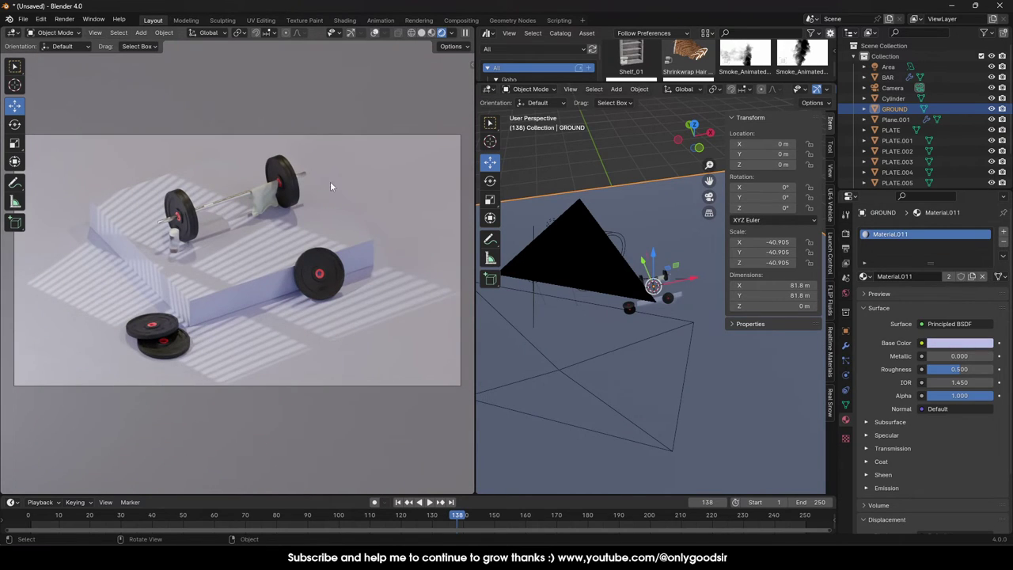
# Apply the Basic Knitter UV material from the Realtime Materials Cloth UV category to the towel on the barbell.
pyautogui.click(279, 201)
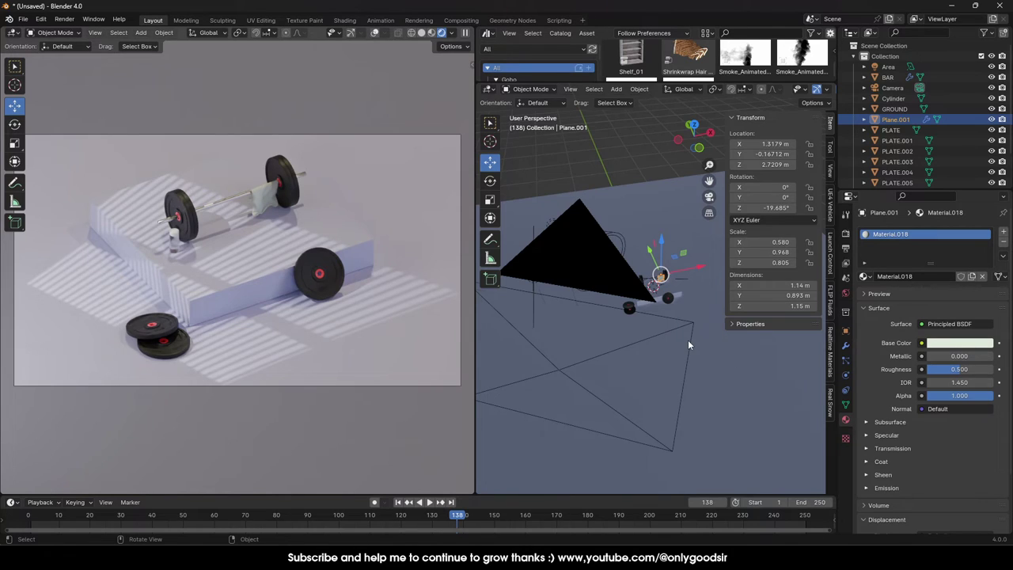
pyautogui.press('KP_Decimal')
pyautogui.click(831, 354)
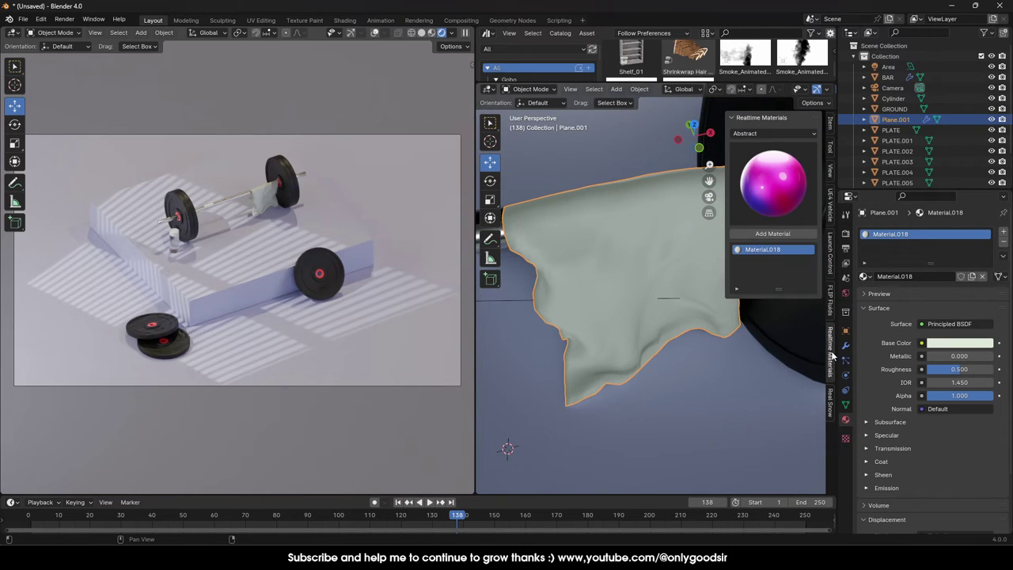
pyautogui.click(766, 133)
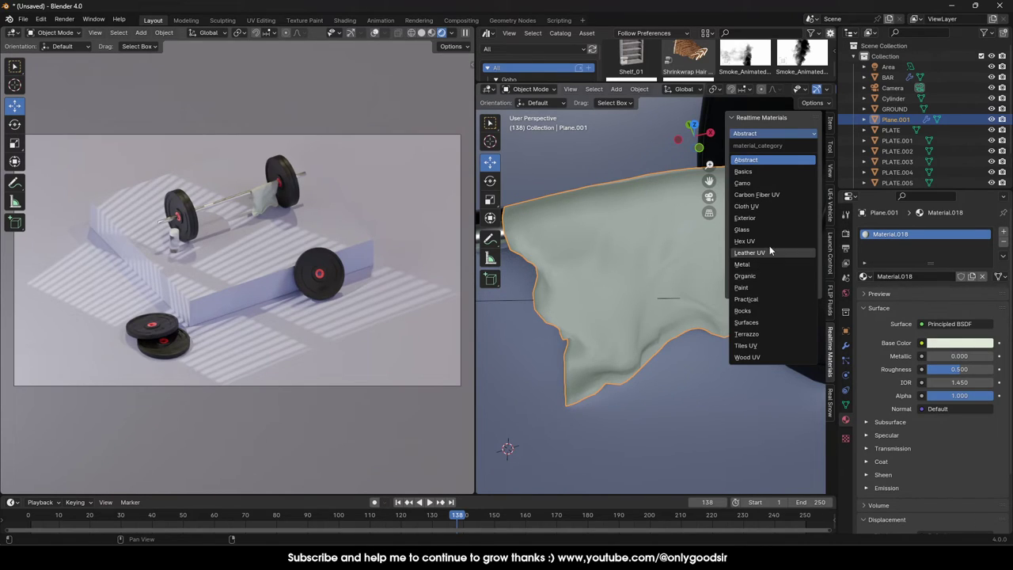
pyautogui.click(759, 205)
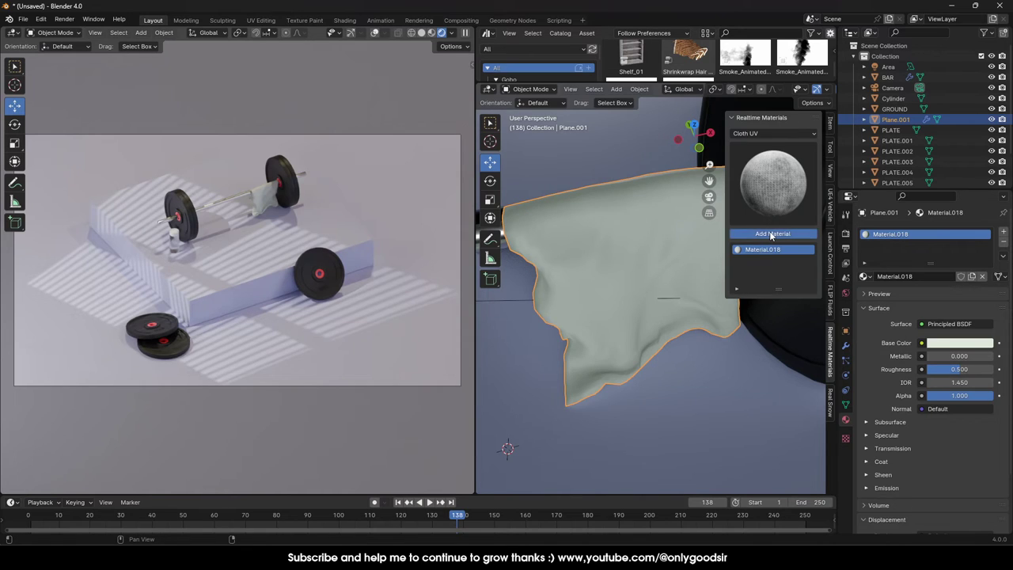
pyautogui.click(773, 234)
pyautogui.scroll(3, 634, 281)
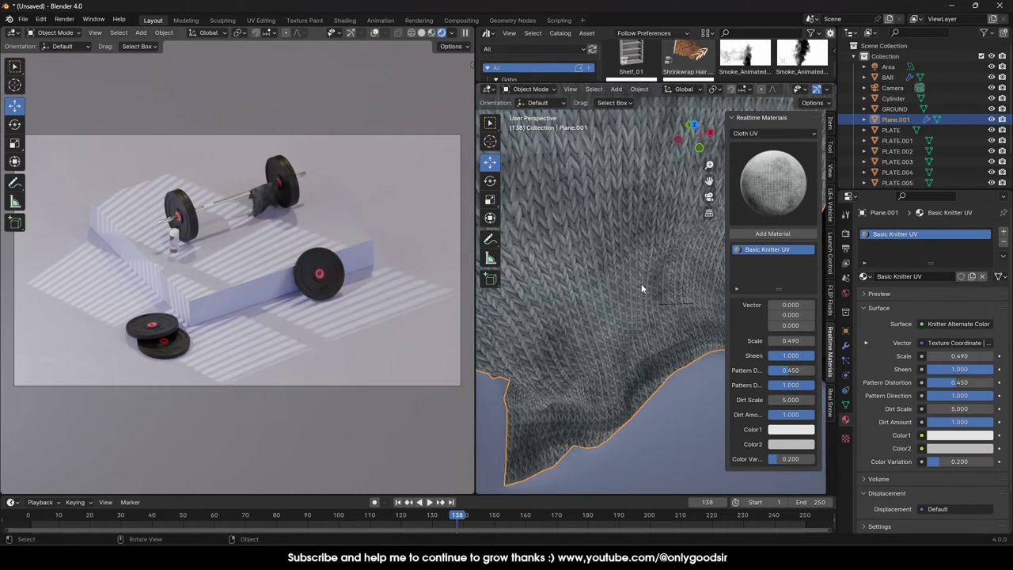
# Replace the towel's material with Scifi Denim Cloth UV.
pyautogui.click(793, 189)
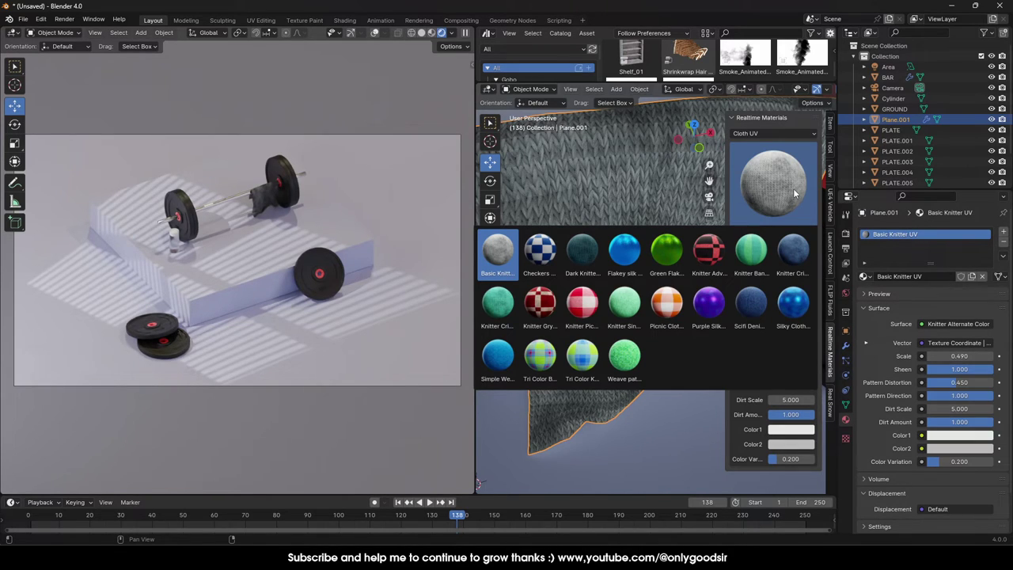
pyautogui.click(794, 253)
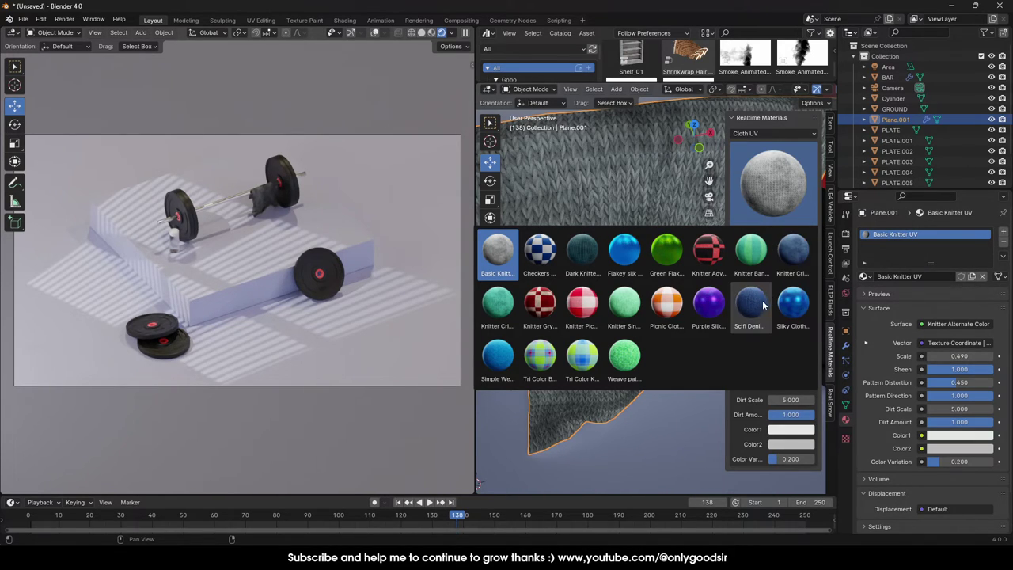
pyautogui.click(788, 235)
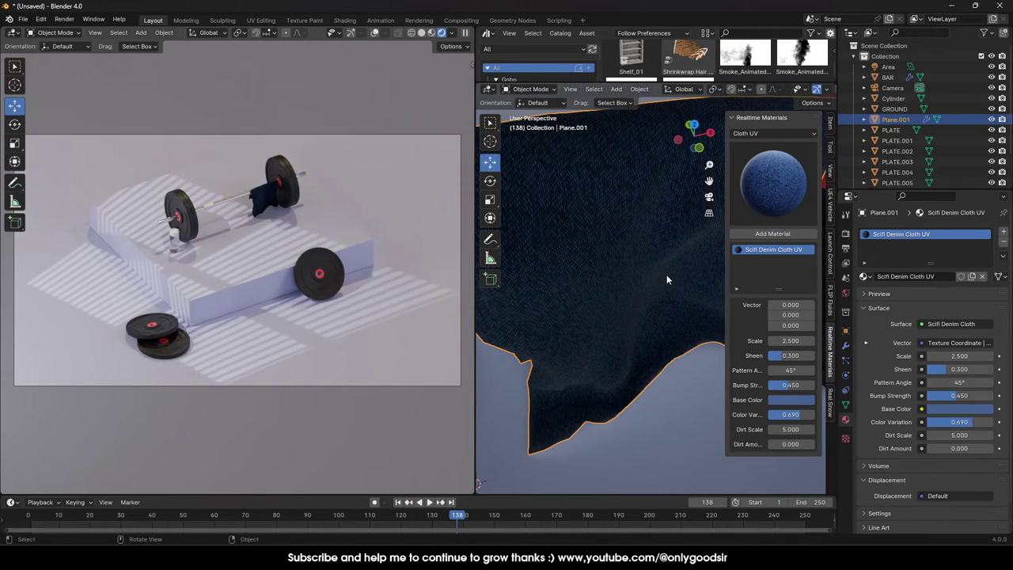
pyautogui.scroll(-1, 675, 273)
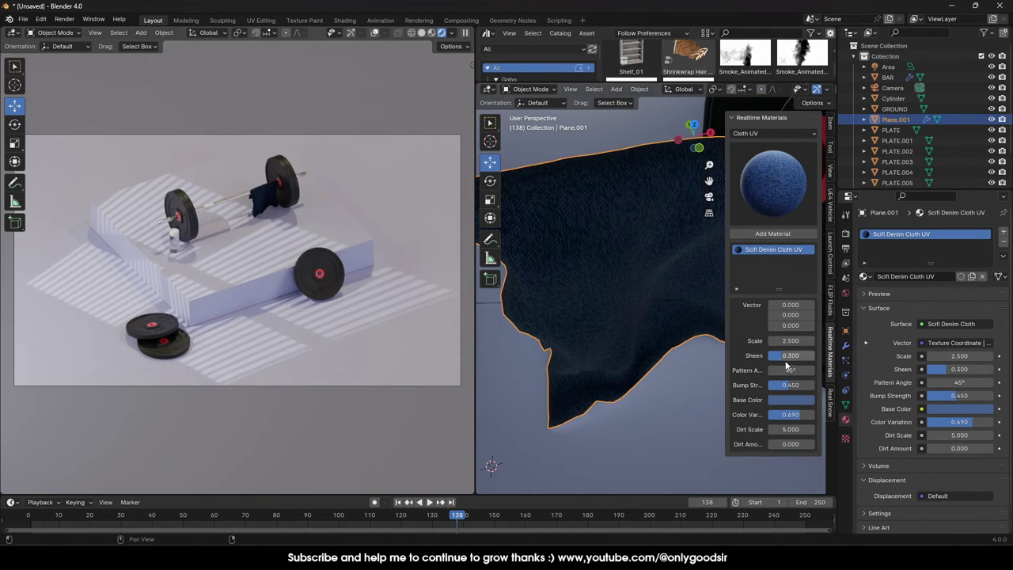
# Desaturate the denim's base color to grey and set scale 1.9, pattern angle 45.2°, color variation 0, dirt scale 2.7 and dirt amount 0.133.
pyautogui.click(793, 405)
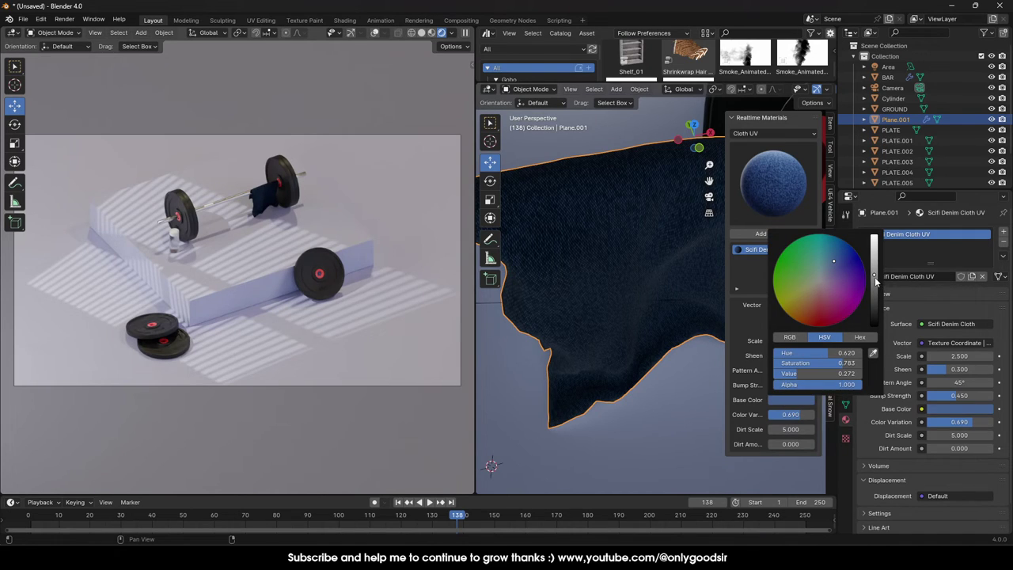
pyautogui.moveTo(835, 366); pyautogui.dragTo(779, 364)
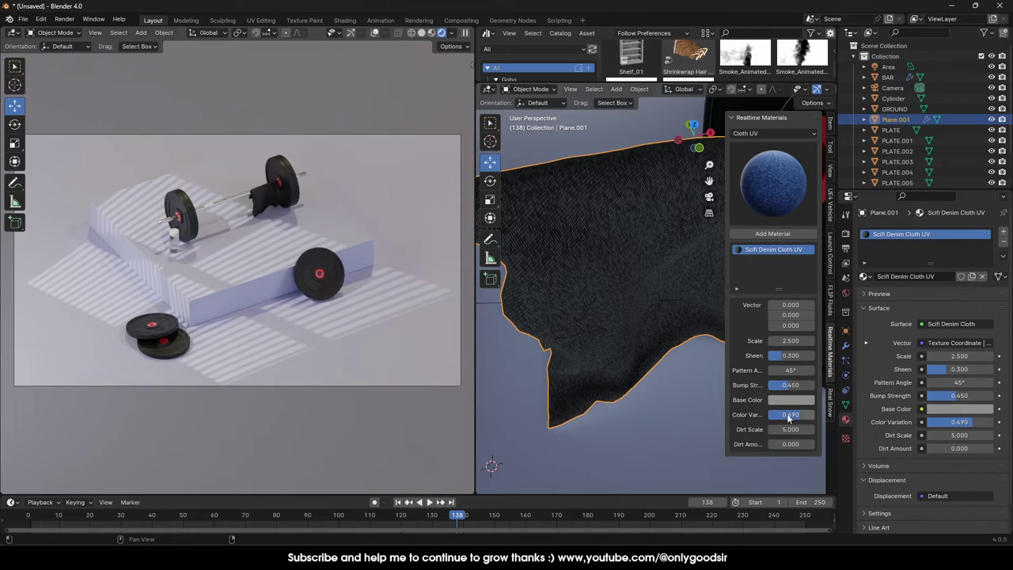
pyautogui.moveTo(794, 429); pyautogui.dragTo(771, 429)
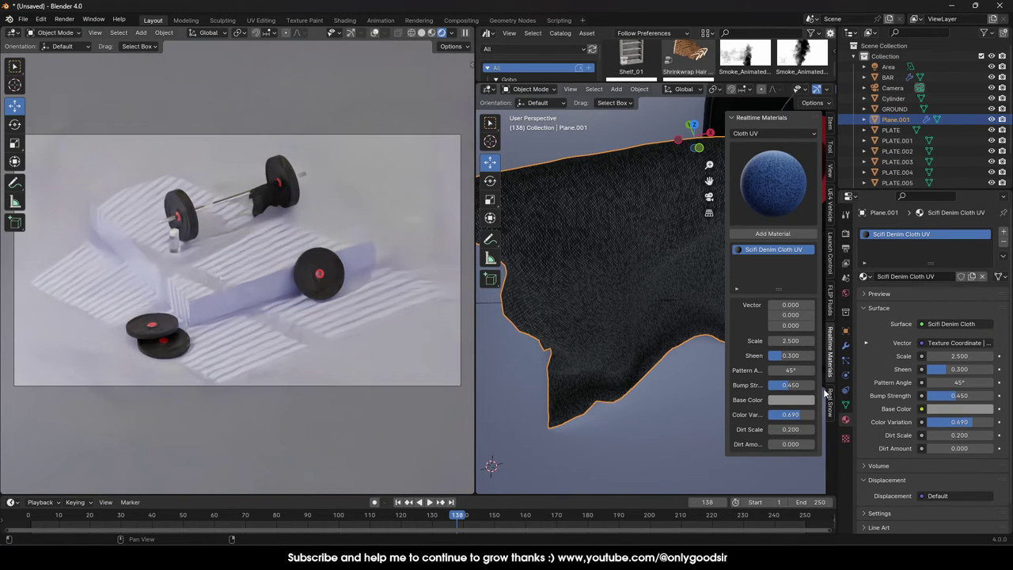
pyautogui.moveTo(791, 370); pyautogui.dragTo(790, 369)
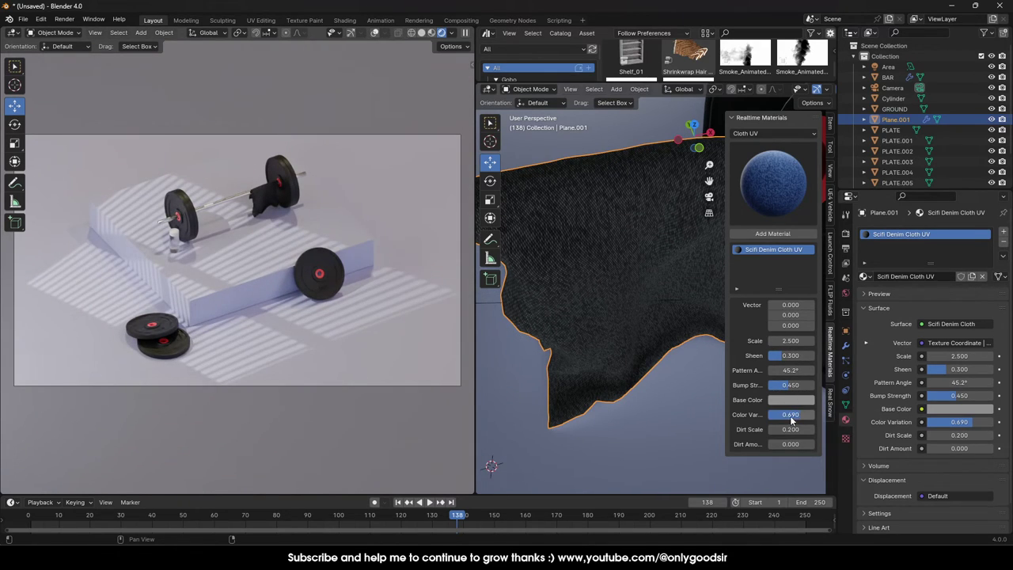
pyautogui.moveTo(796, 448); pyautogui.dragTo(760, 414)
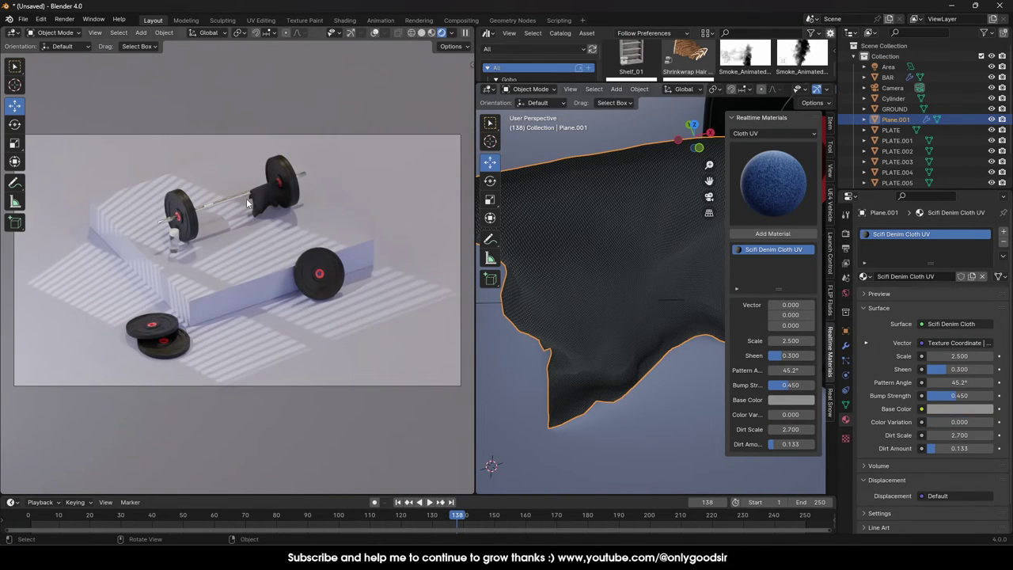
pyautogui.moveTo(790, 341); pyautogui.dragTo(696, 341)
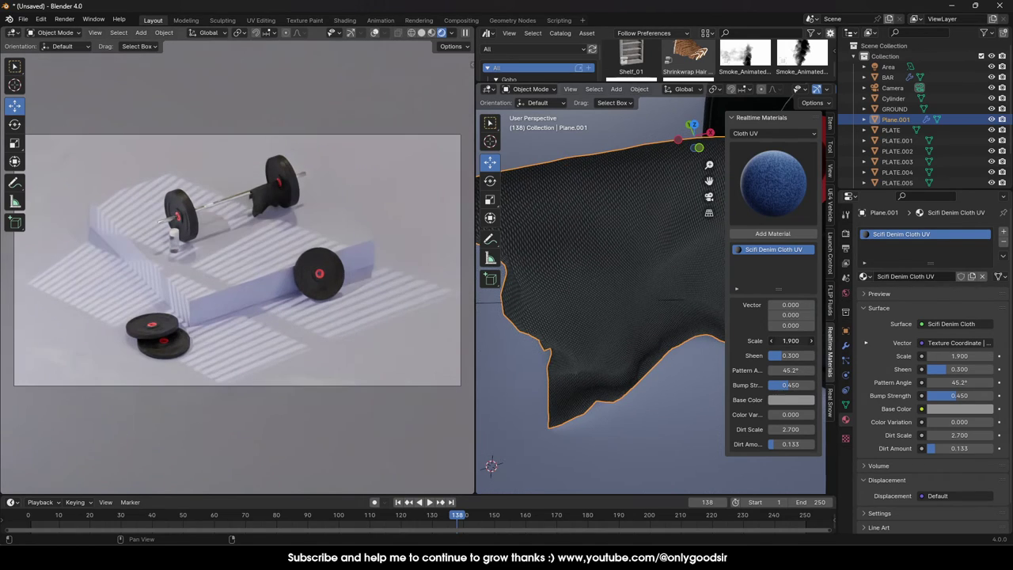
# Replace the towel's denim material with Simple Weave UV from the Cloth UV category.
pyautogui.click(770, 186)
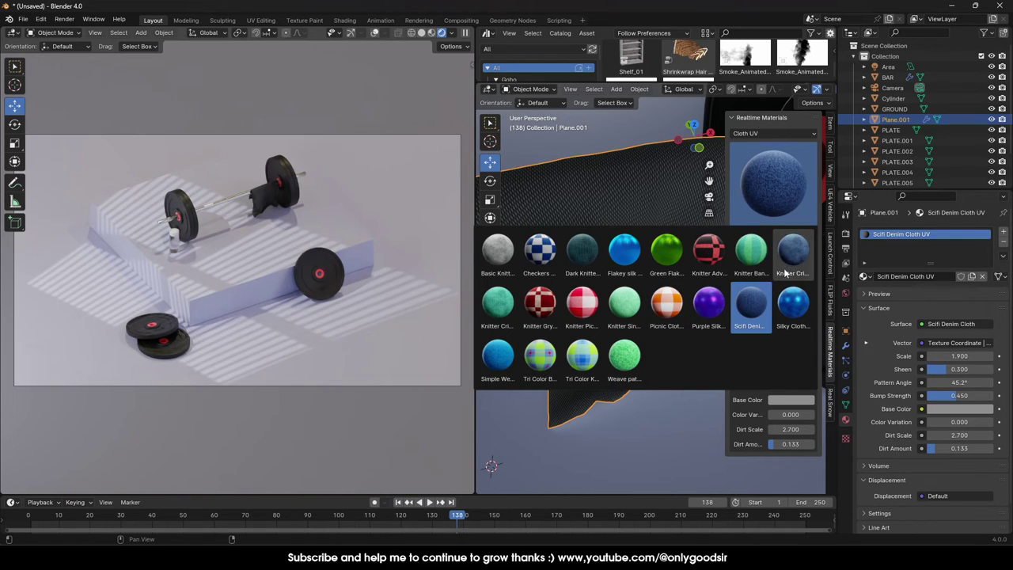
pyautogui.click(504, 354)
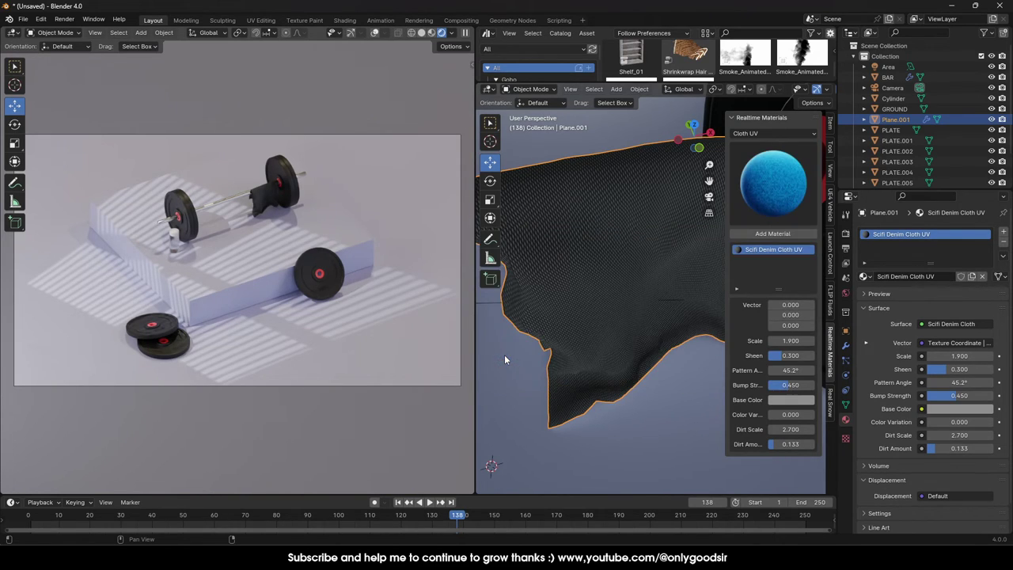
pyautogui.click(766, 234)
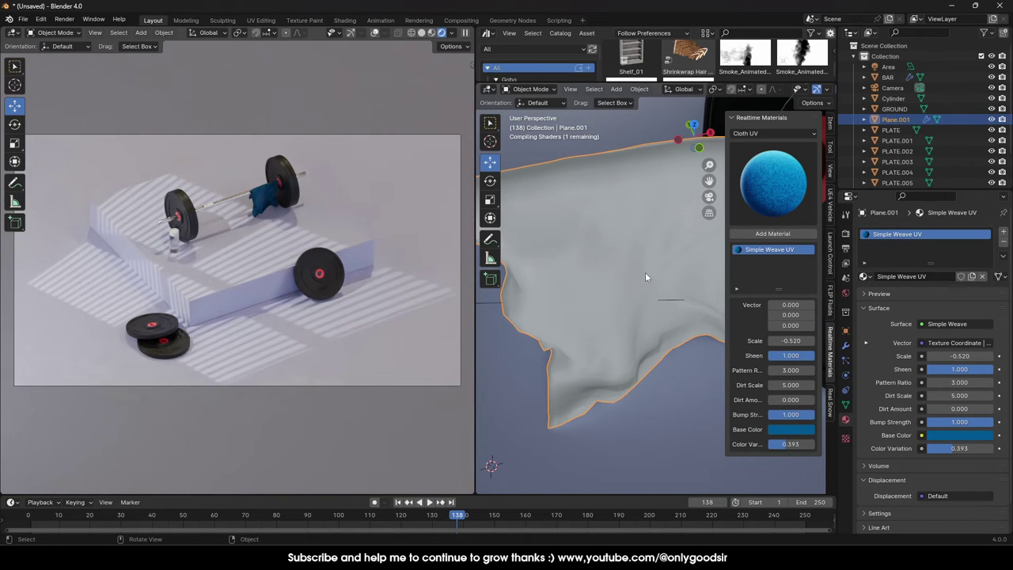
# Replace the towel's weave material with Knitter Criss Cross Color 2 UV.
pyautogui.click(783, 201)
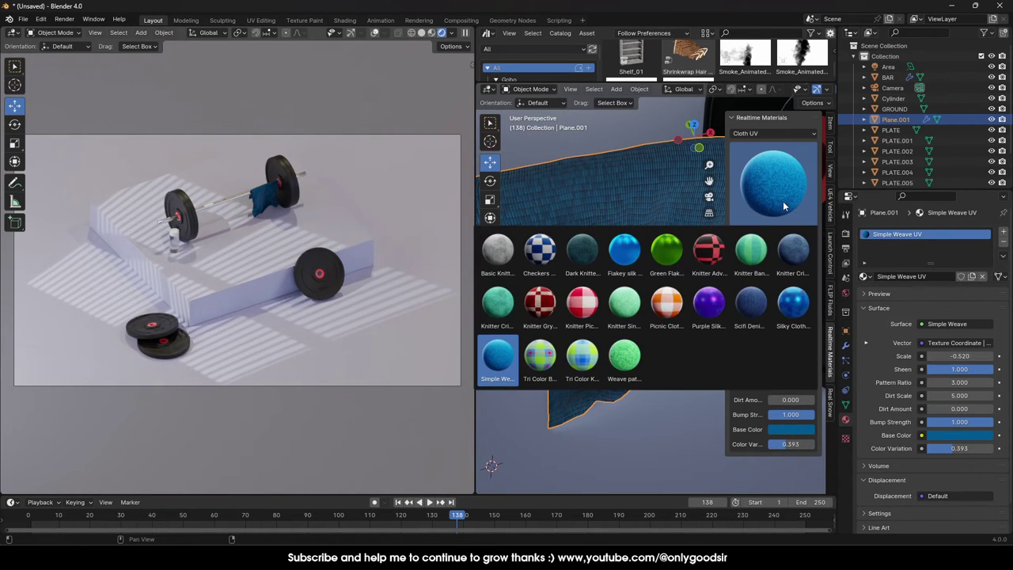
pyautogui.click(752, 260)
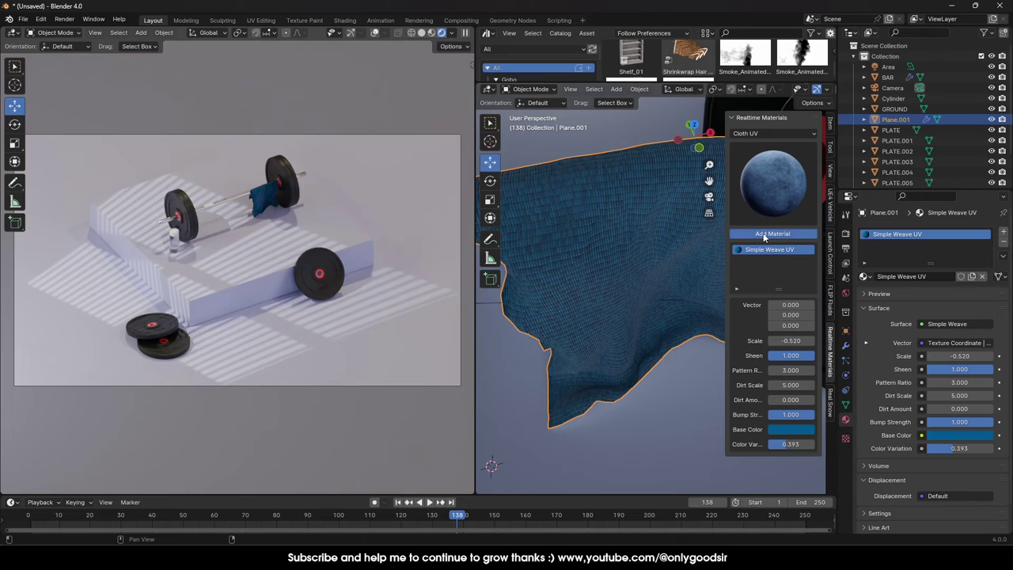
pyautogui.click(764, 235)
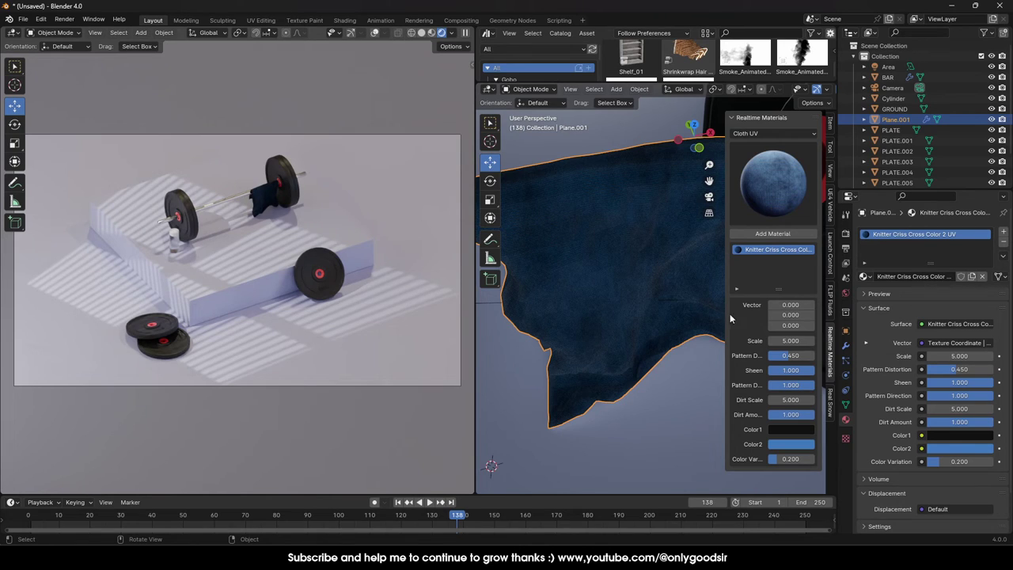
# Change the towel knit's Color1 to pure white and its Color2 to a desaturated near-white.
pyautogui.click(794, 429)
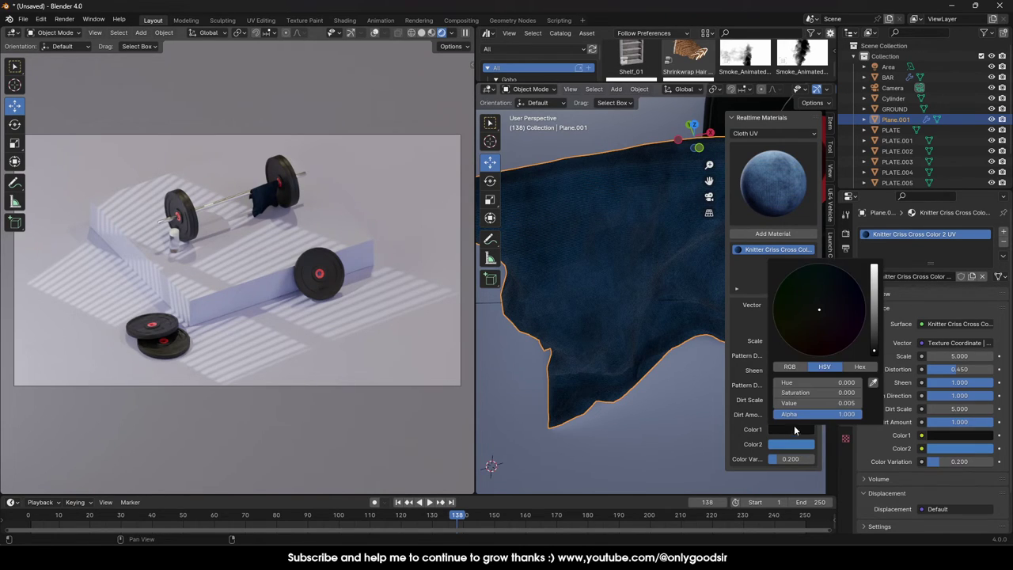
pyautogui.moveTo(874, 348); pyautogui.dragTo(874, 269)
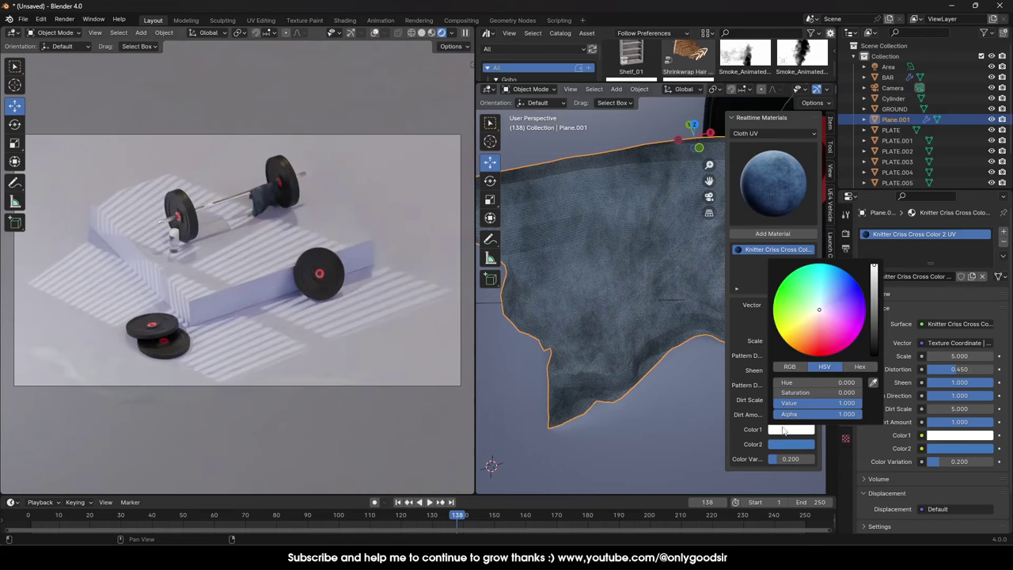
pyautogui.click(791, 445)
pyautogui.moveTo(874, 304); pyautogui.dragTo(874, 287)
pyautogui.click(806, 443)
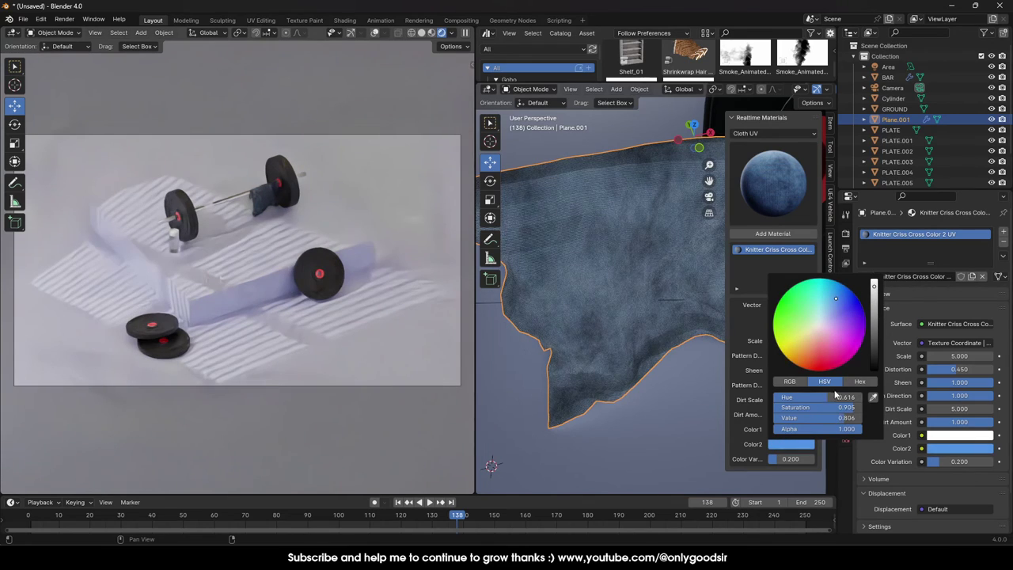
pyautogui.moveTo(847, 408); pyautogui.dragTo(774, 407)
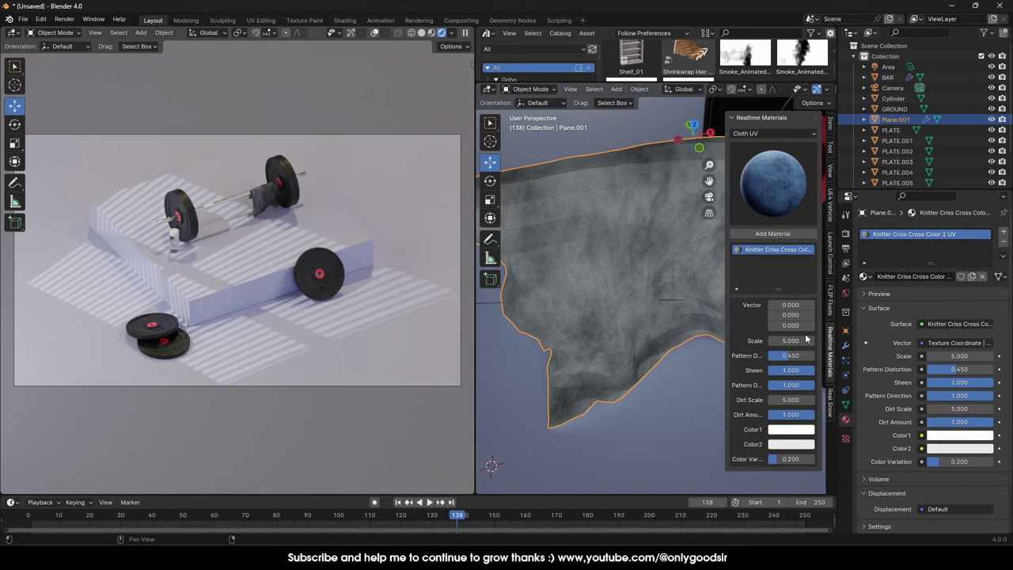
# Set the towel knit's scale and dirt scale to -1.3 and its color variation to 0.
pyautogui.moveTo(790, 400); pyautogui.dragTo(701, 399)
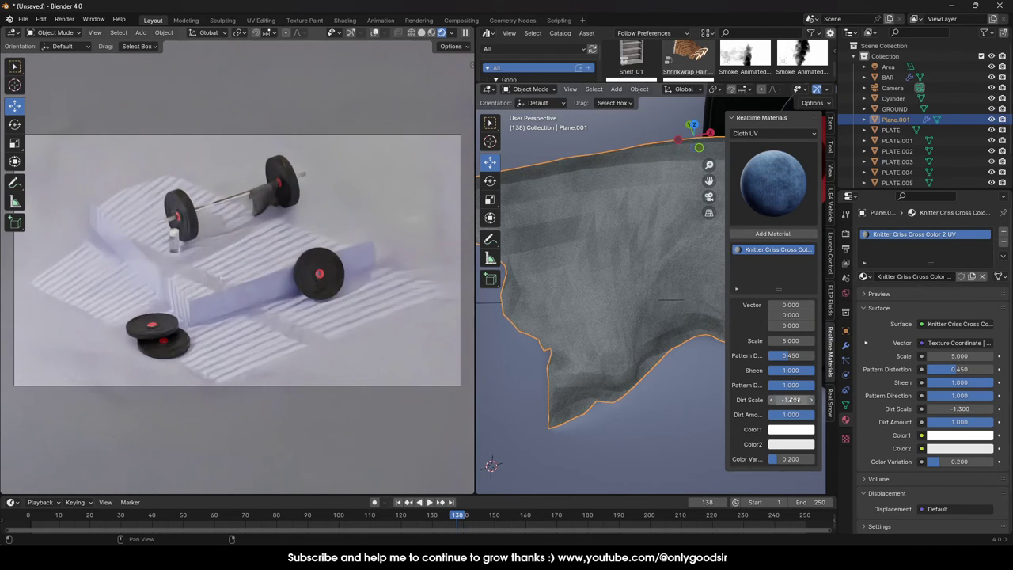
pyautogui.moveTo(791, 462); pyautogui.dragTo(774, 462)
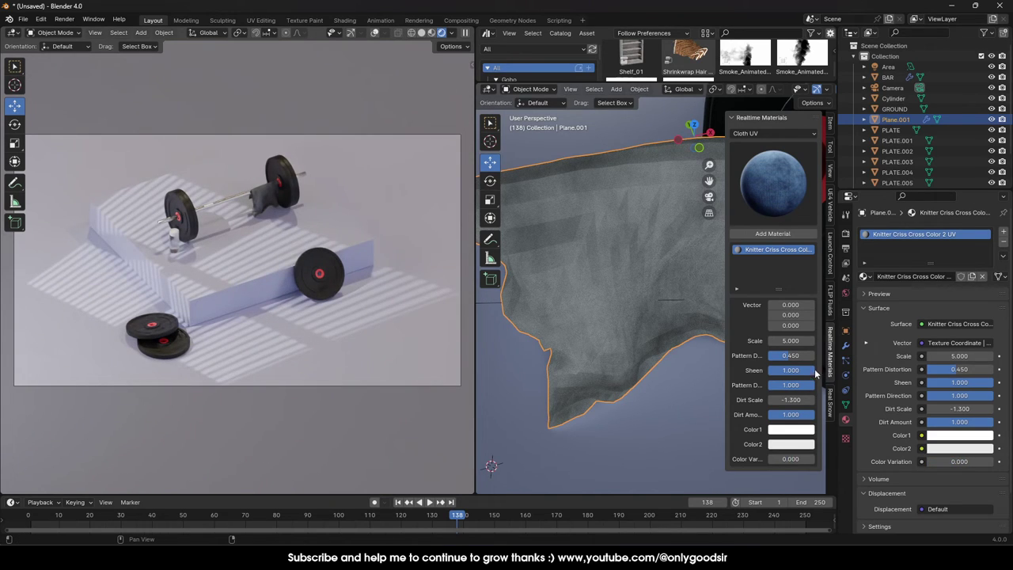
pyautogui.moveTo(791, 340)
pyautogui.mouseDown()
pyautogui.moveTo(760, 340)
pyautogui.moveTo(791, 341)
pyautogui.mouseUp()
pyautogui.scroll(-2, 946, 428)
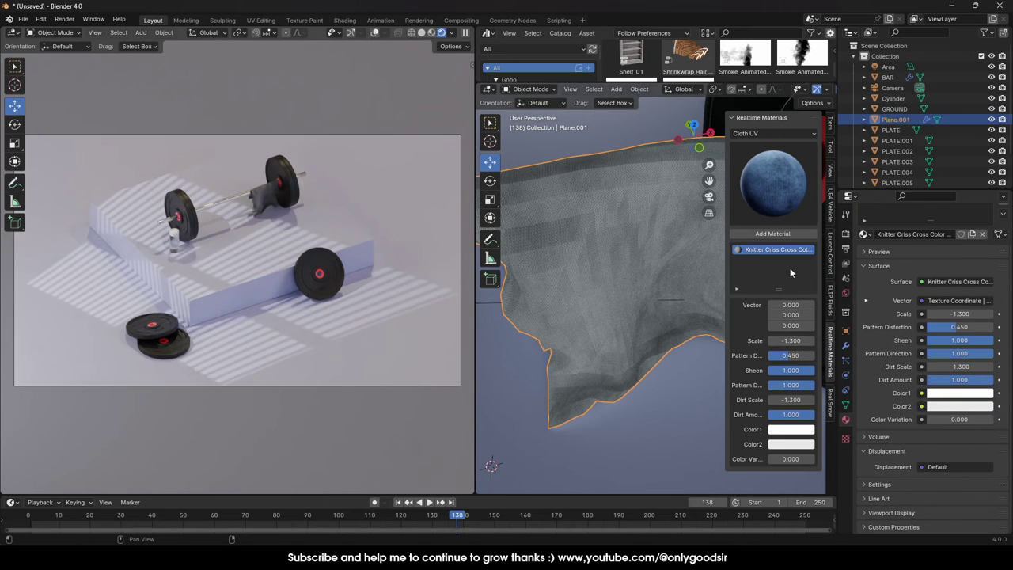
# Replace the towel's knit material with the Wave material from the Abstract category.
pyautogui.click(779, 181)
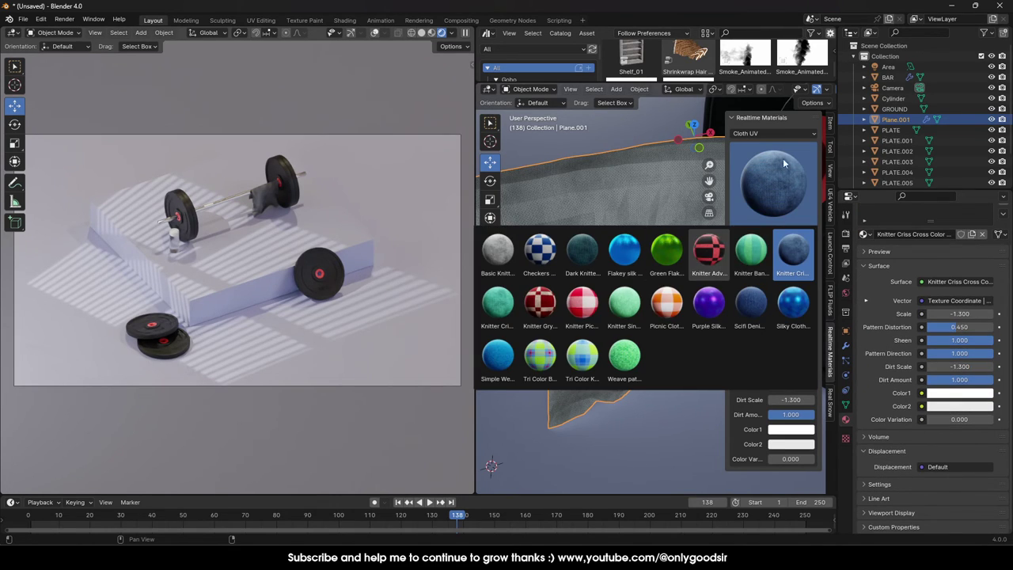
pyautogui.click(773, 131)
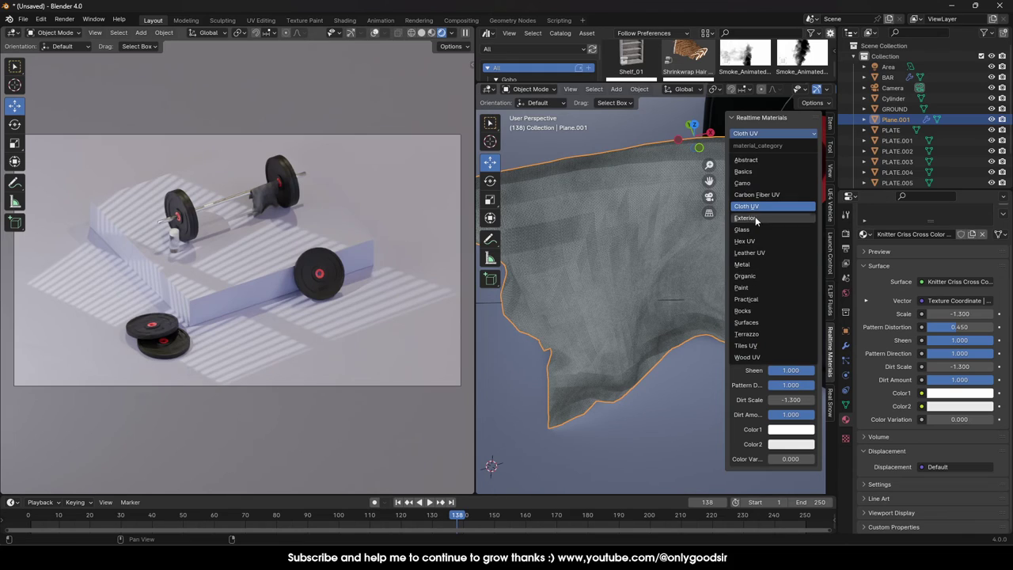
pyautogui.click(750, 160)
pyautogui.click(780, 175)
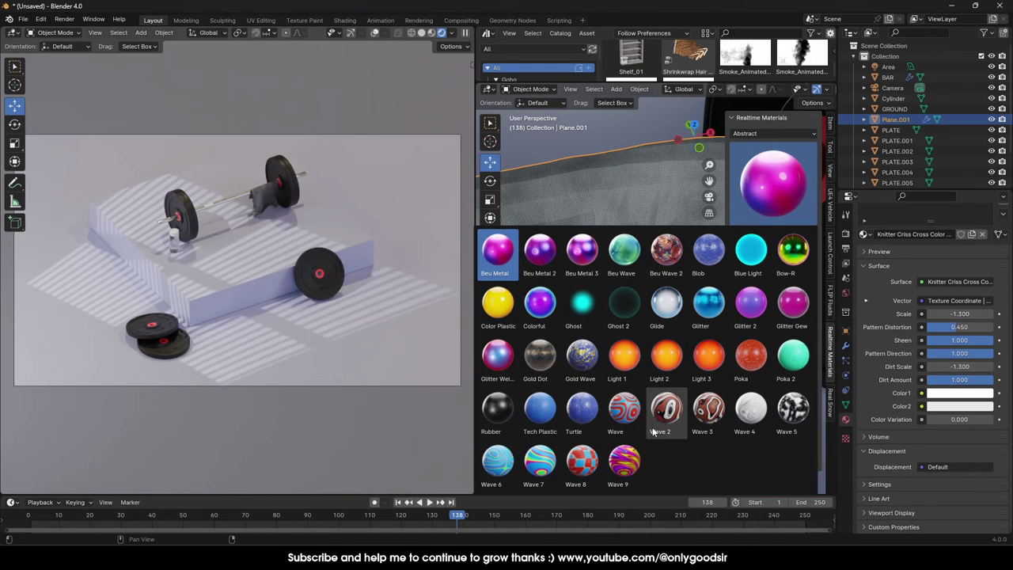
pyautogui.click(628, 411)
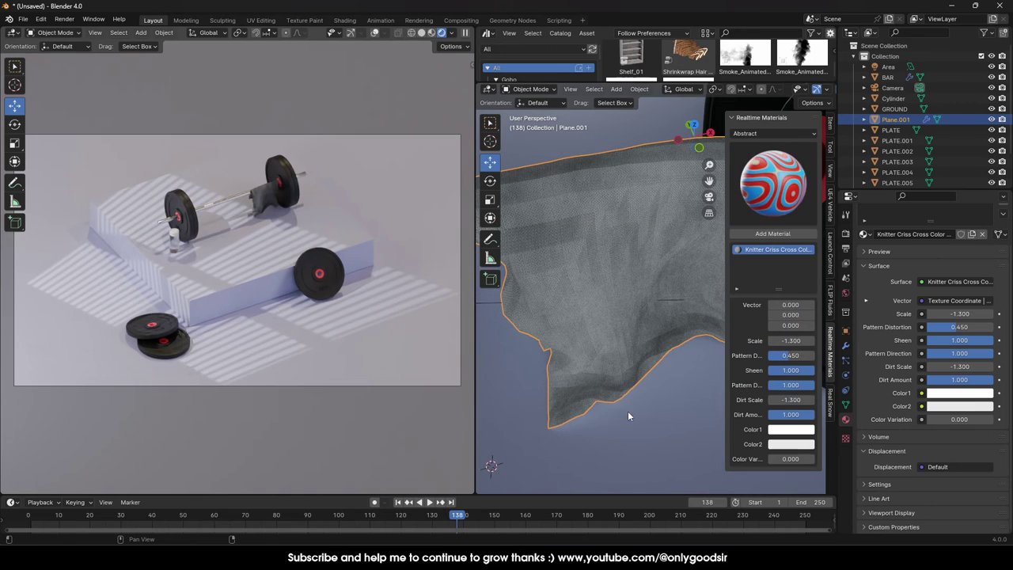
pyautogui.click(772, 234)
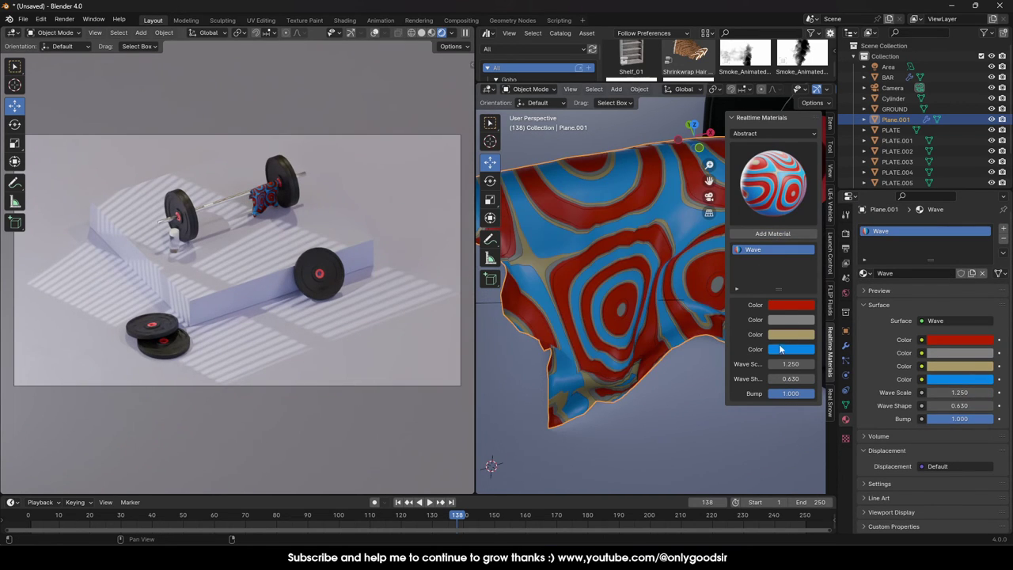
# Set the towel Wave material's wave scale to -0.35 and its wave shape to 0.23.
pyautogui.moveTo(791, 363)
pyautogui.mouseDown()
pyautogui.moveTo(756, 363)
pyautogui.moveTo(801, 378)
pyautogui.moveTo(778, 378)
pyautogui.mouseUp()
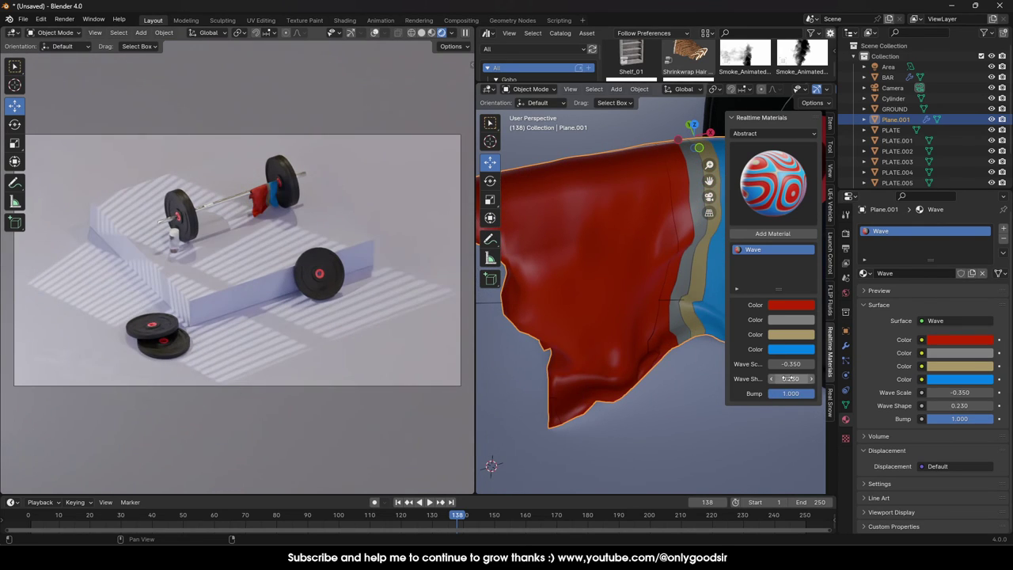
# Change the Wave material's first color from red to golden orange and its second color from grey to pure white.
pyautogui.click(784, 308)
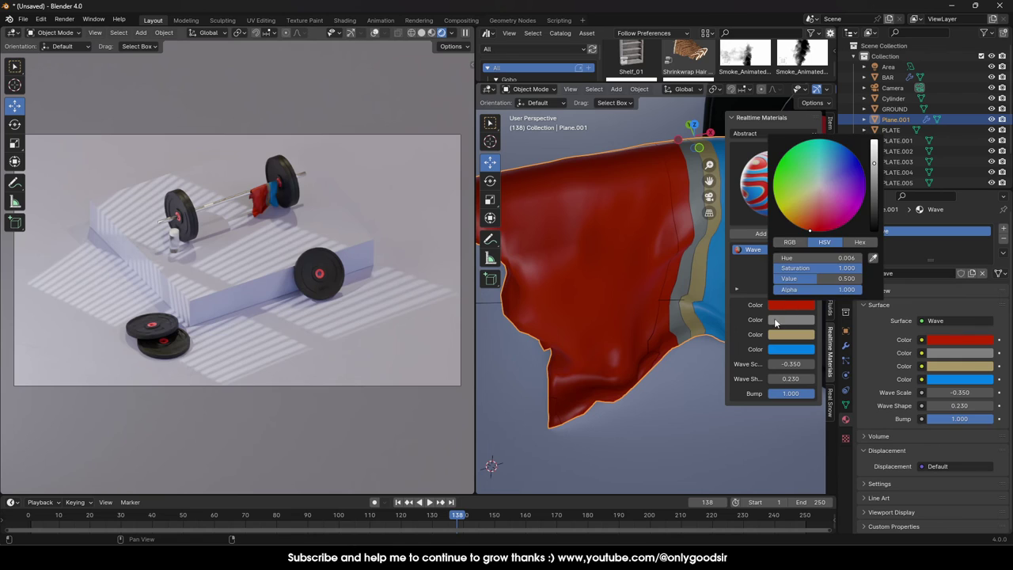
pyautogui.press('Escape')
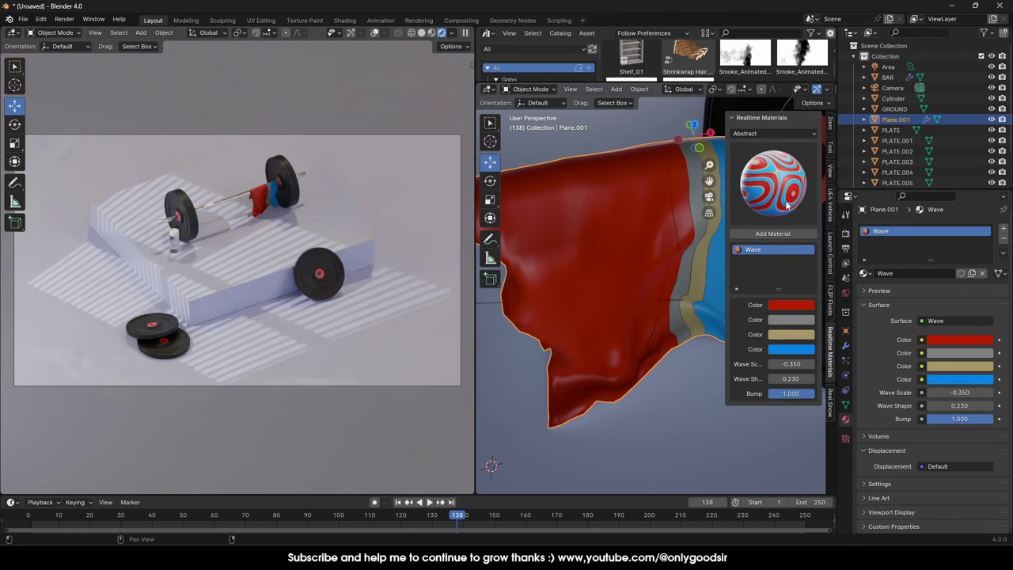
pyautogui.click(783, 307)
pyautogui.moveTo(805, 212); pyautogui.dragTo(798, 211)
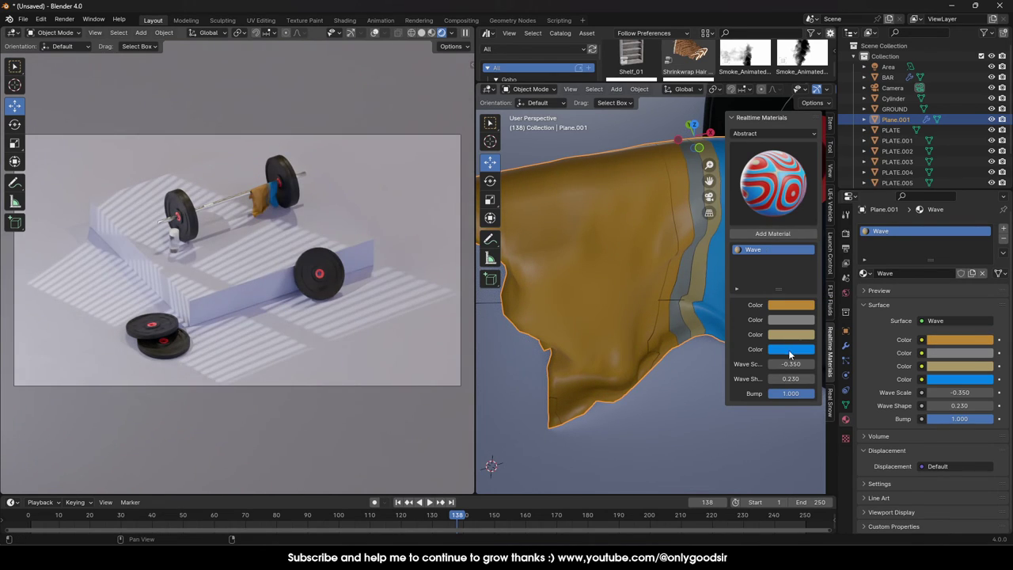
pyautogui.click(791, 321)
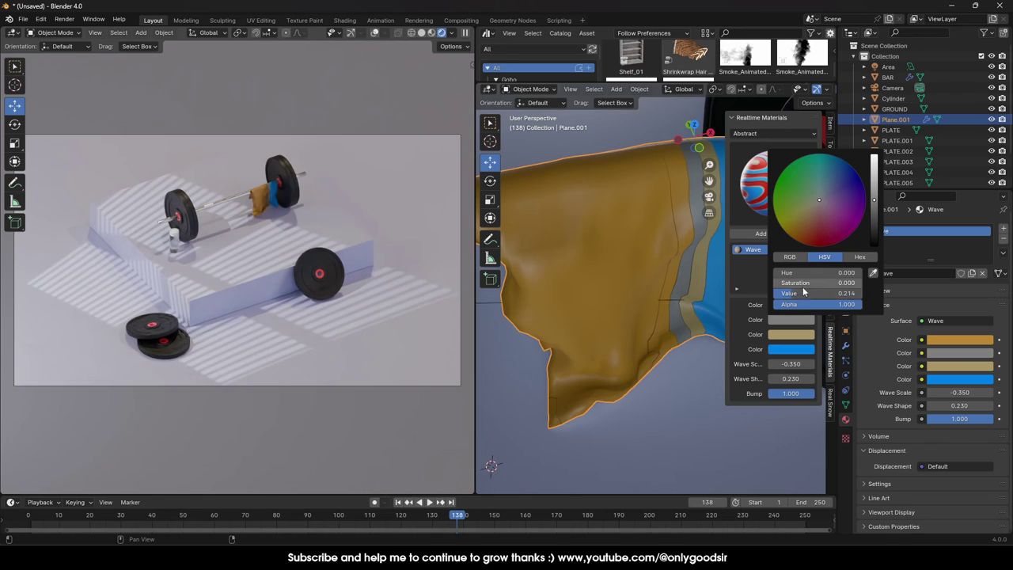
pyautogui.moveTo(815, 293); pyautogui.dragTo(863, 293)
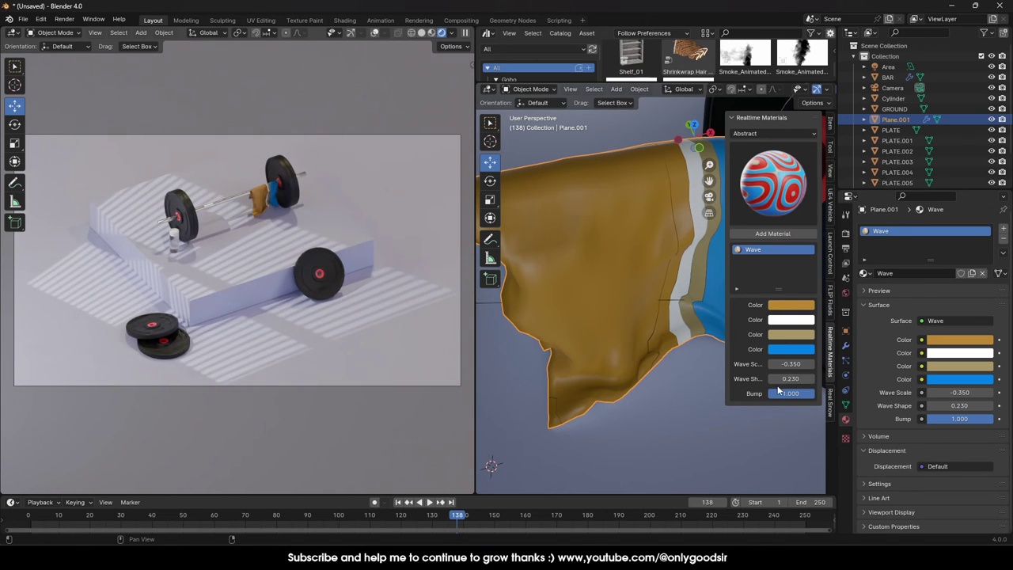
# Set the towel's wave scale to -0.25 and wave shape to -0.17, and widen the camera viewport.
pyautogui.moveTo(780, 379); pyautogui.dragTo(796, 364)
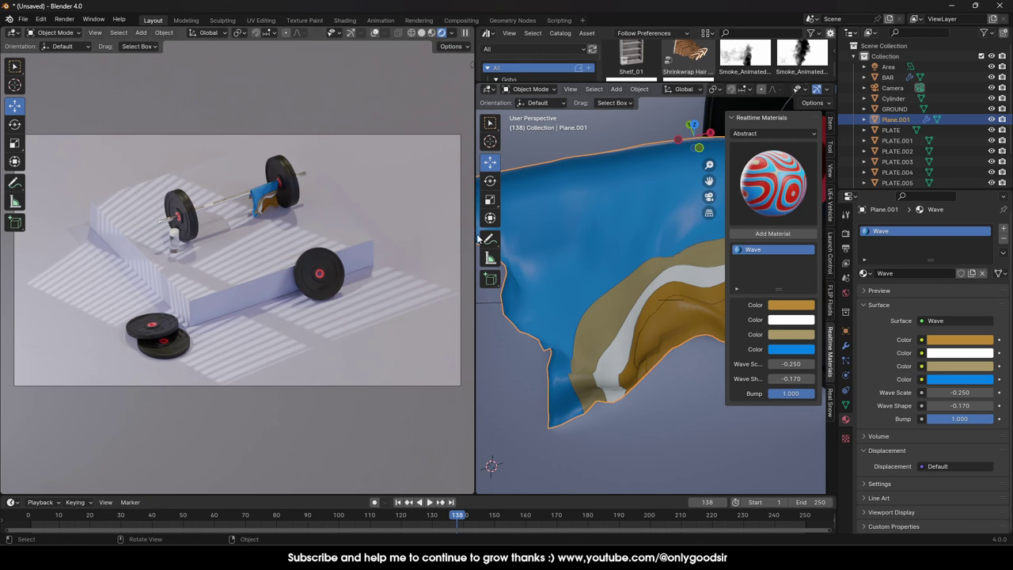
pyautogui.moveTo(476, 239); pyautogui.dragTo(679, 238)
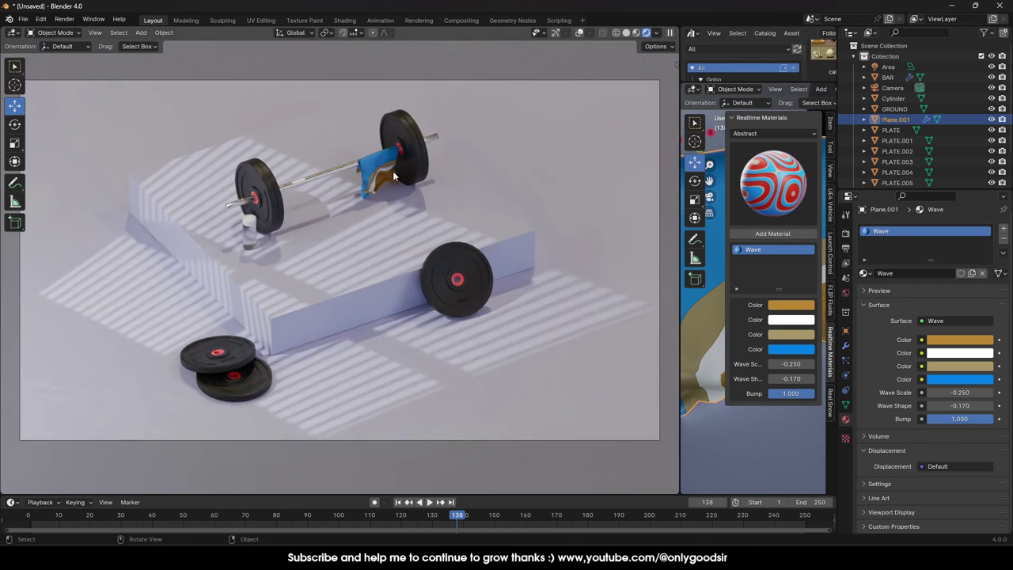